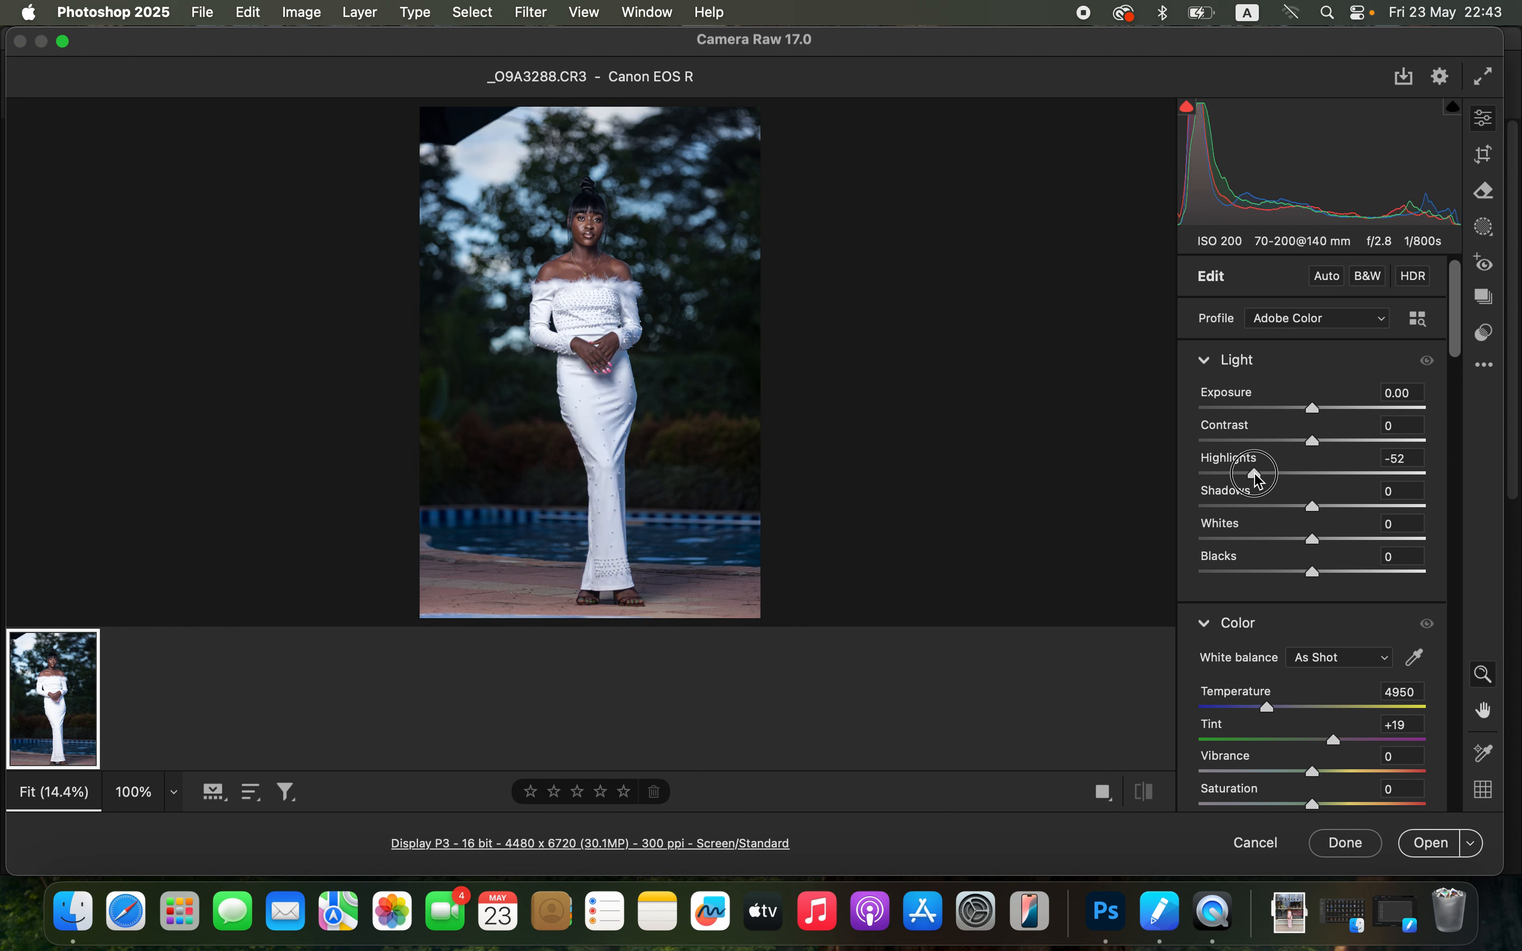
Set Whites -41, Blacks -21, Shadows +45, Contrast +15 and Exposure +0.30, and warm the white balance to a temperature of 5450.
{"action": "mouse_move", "coordinate": [1290, 539]}
{"action": "left_mouse_down"}
{"action": "mouse_move", "coordinate": [1268, 539]}
{"action": "mouse_move", "coordinate": [1294, 580]}
{"action": "mouse_move", "coordinate": [1285, 568]}
{"action": "left_mouse_up"}
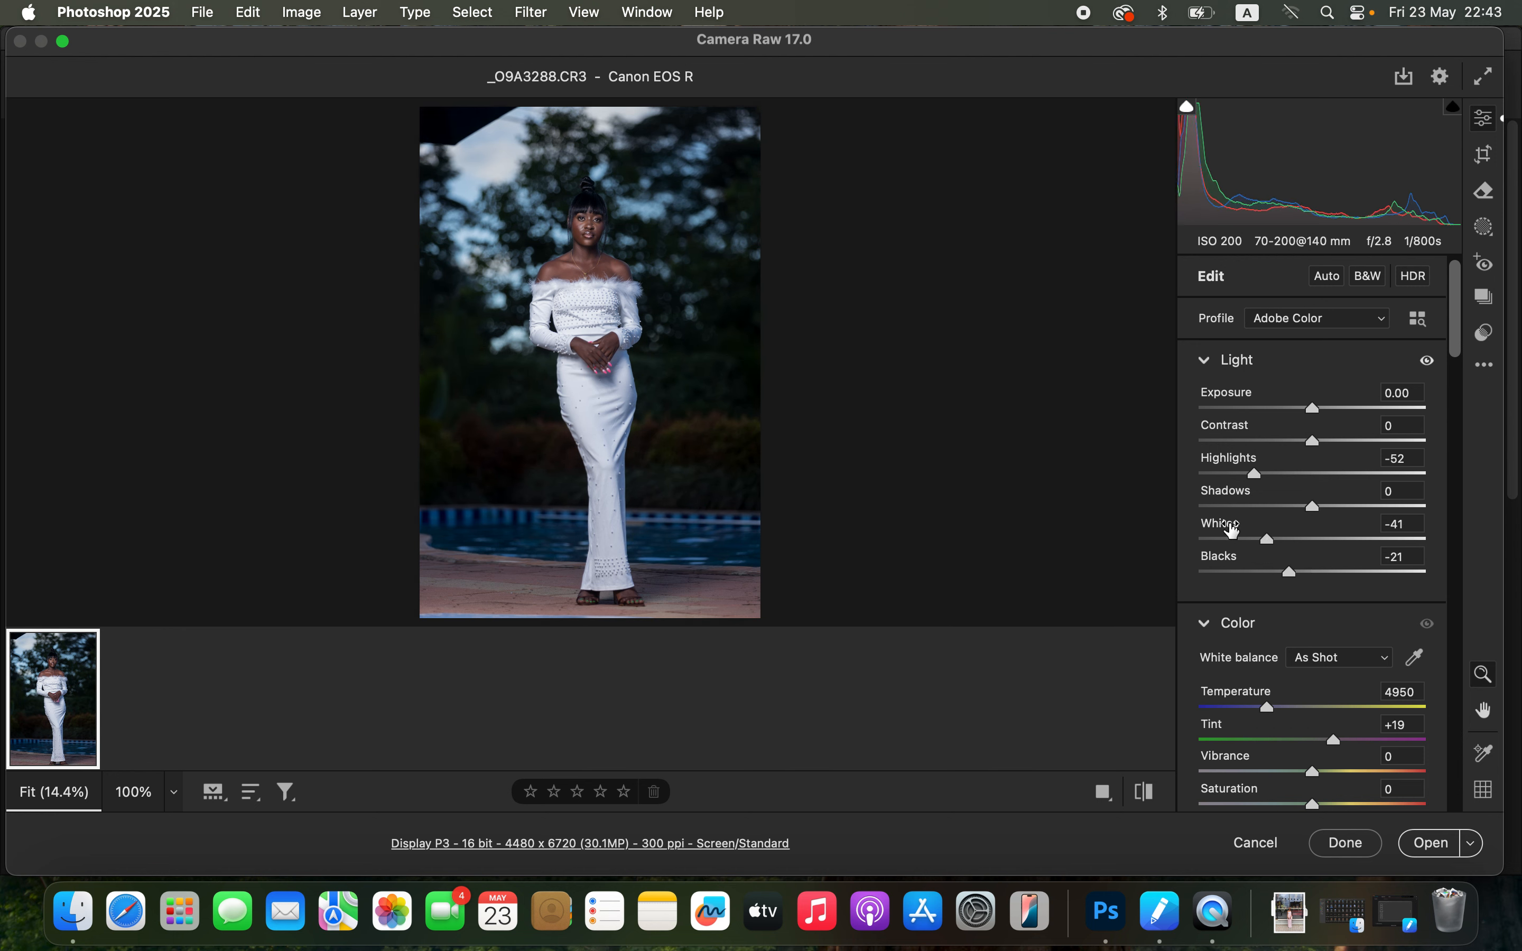
{"action": "left_click_drag", "start_coordinate": [1336, 513], "coordinate": [1366, 513]}
{"action": "mouse_move", "coordinate": [1316, 443]}
{"action": "left_mouse_down"}
{"action": "mouse_move", "coordinate": [1333, 448]}
{"action": "mouse_move", "coordinate": [1323, 412]}
{"action": "left_mouse_up"}
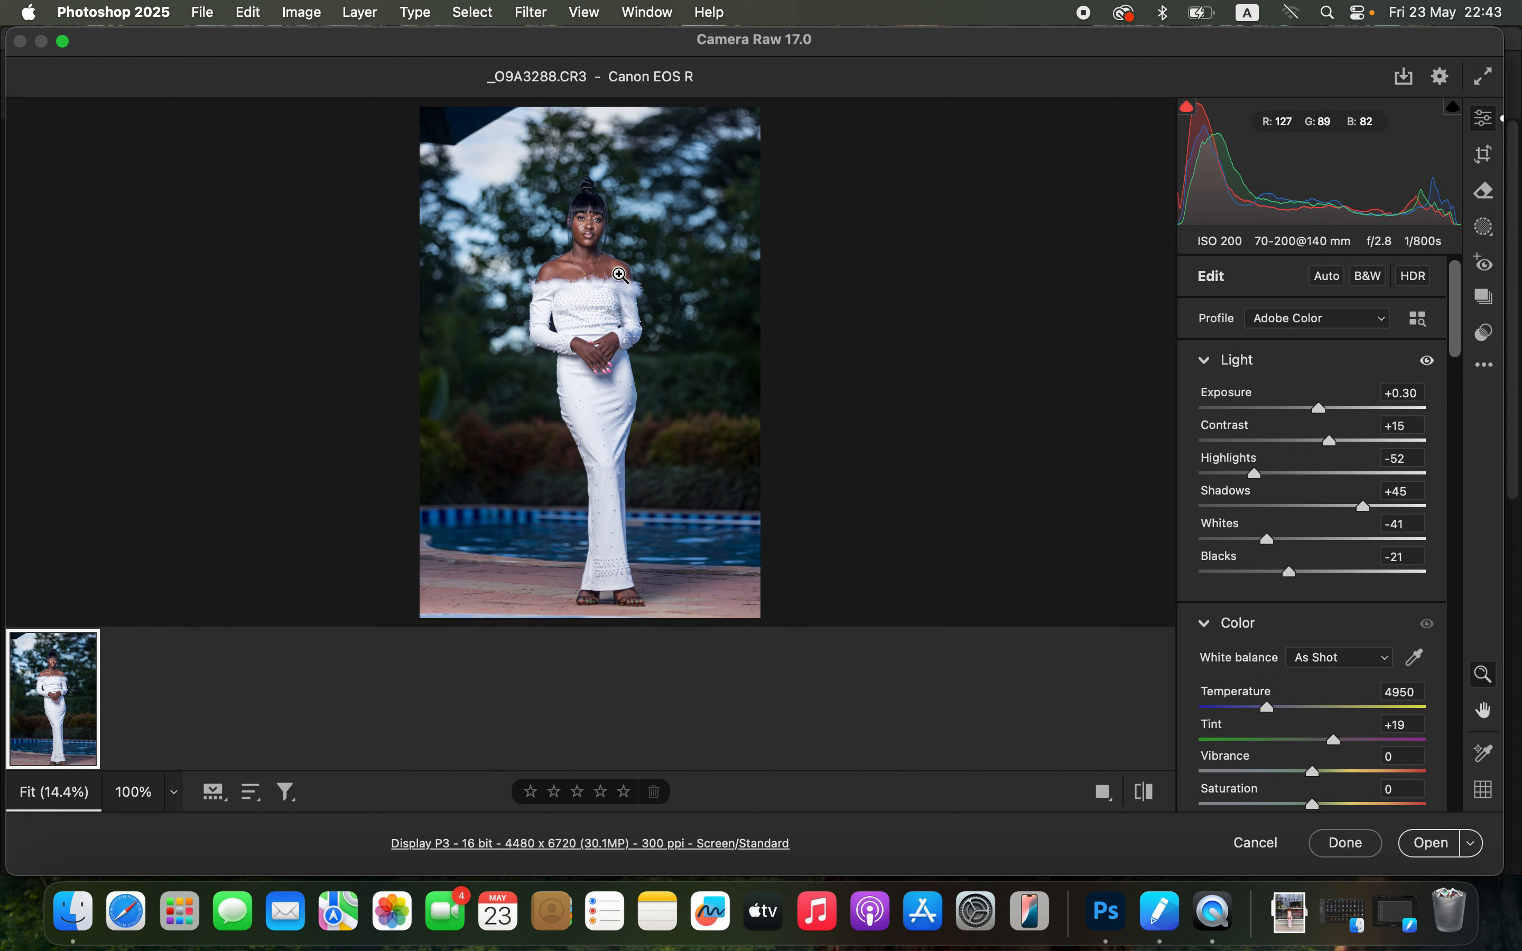
{"action": "left_click_drag", "start_coordinate": [1273, 716], "coordinate": [1279, 714]}
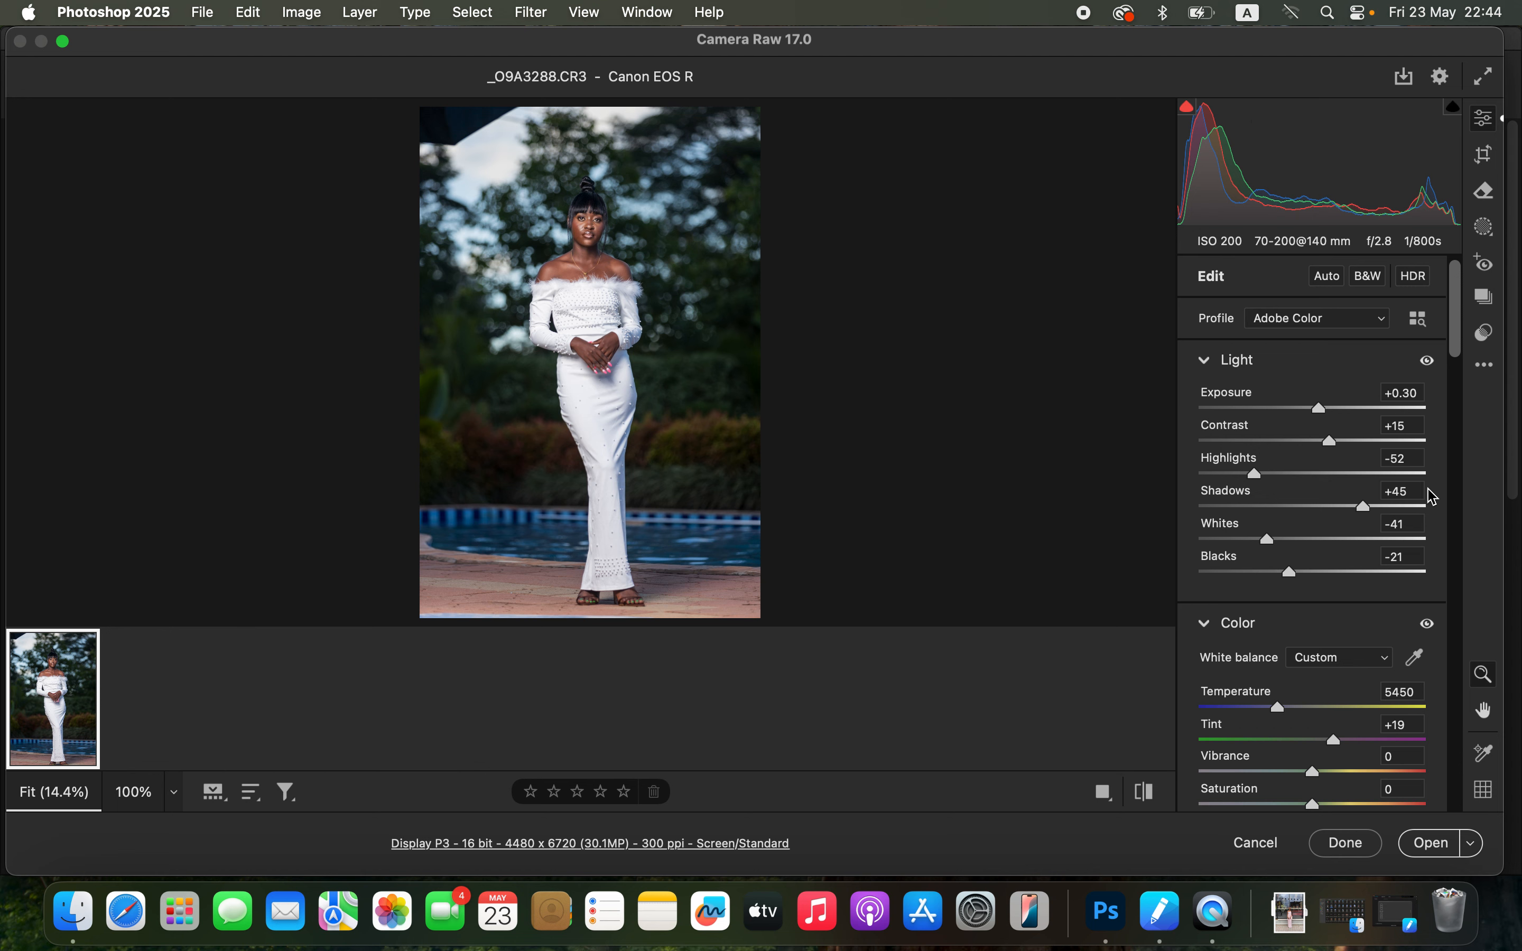
Shift the Color Mixer hues to Greens -59 and Yellows +62, and nudge the Blues hue slightly negative.
{"action": "left_click_drag", "start_coordinate": [1454, 343], "coordinate": [1470, 587]}
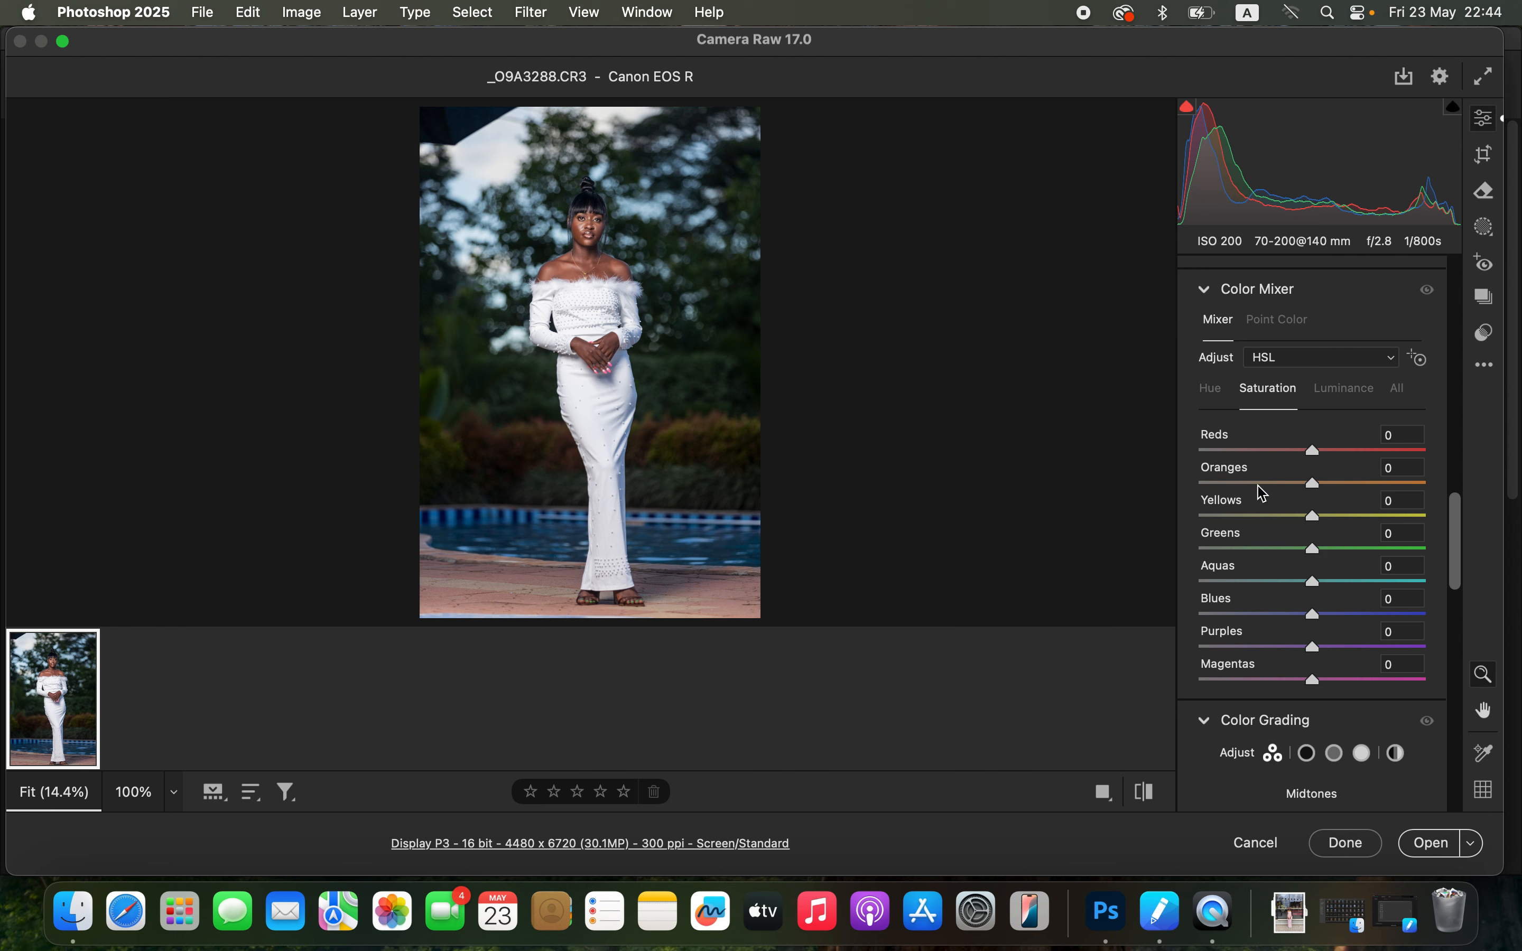
{"action": "left_click", "coordinate": [1210, 390]}
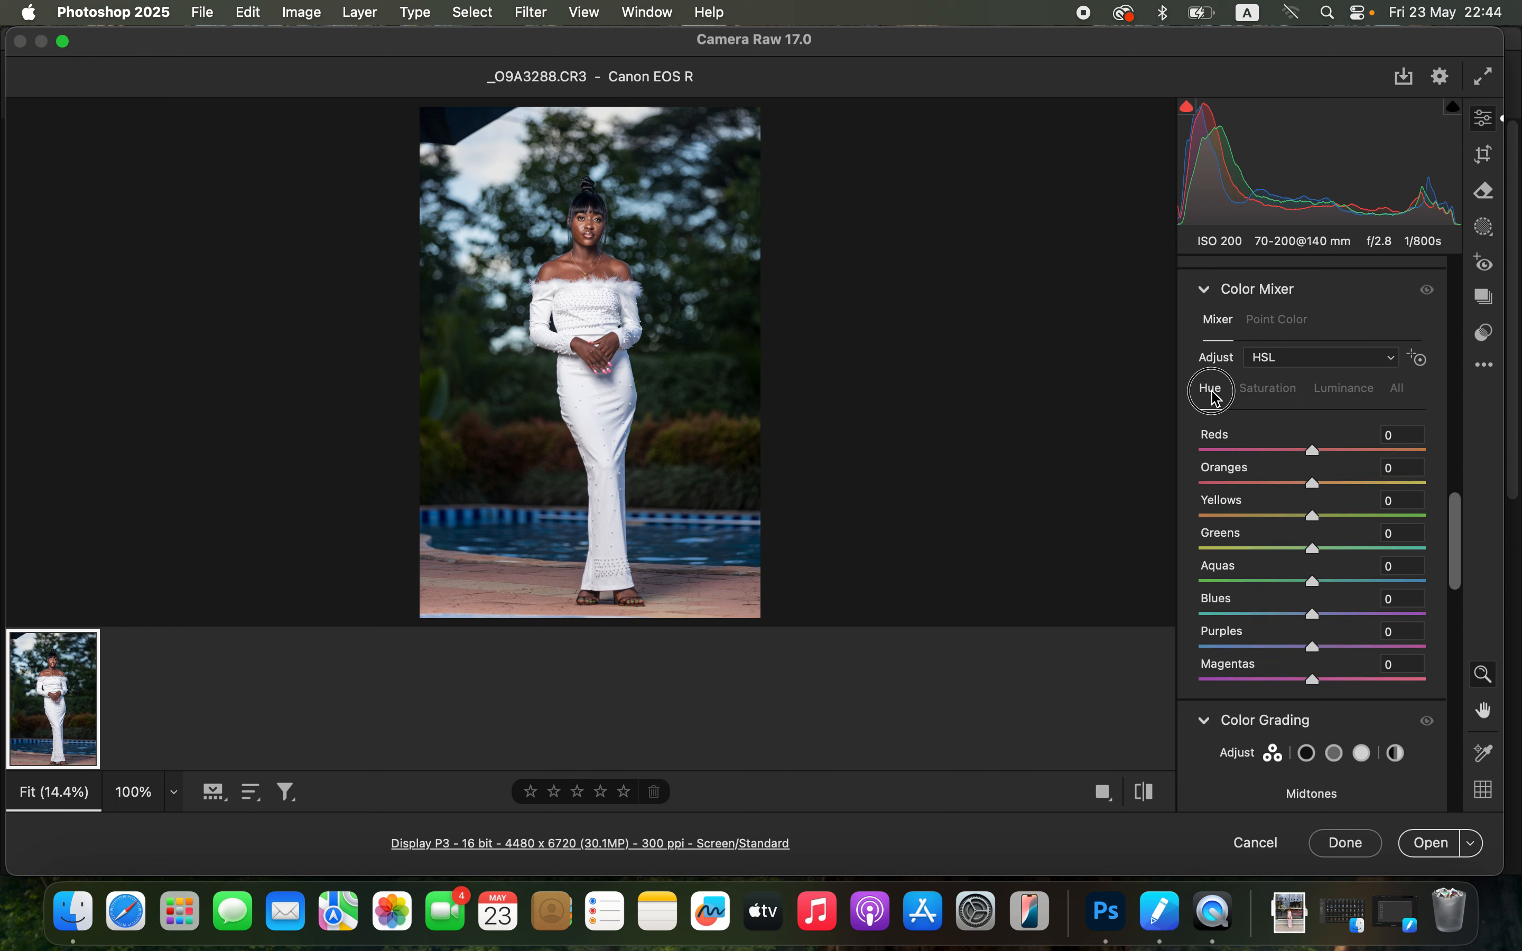
{"action": "left_click", "coordinate": [1283, 396]}
{"action": "left_click", "coordinate": [1320, 406]}
{"action": "left_click", "coordinate": [1220, 397]}
{"action": "left_click_drag", "start_coordinate": [1320, 555], "coordinate": [1250, 556]}
{"action": "left_click_drag", "start_coordinate": [1323, 515], "coordinate": [1382, 523]}
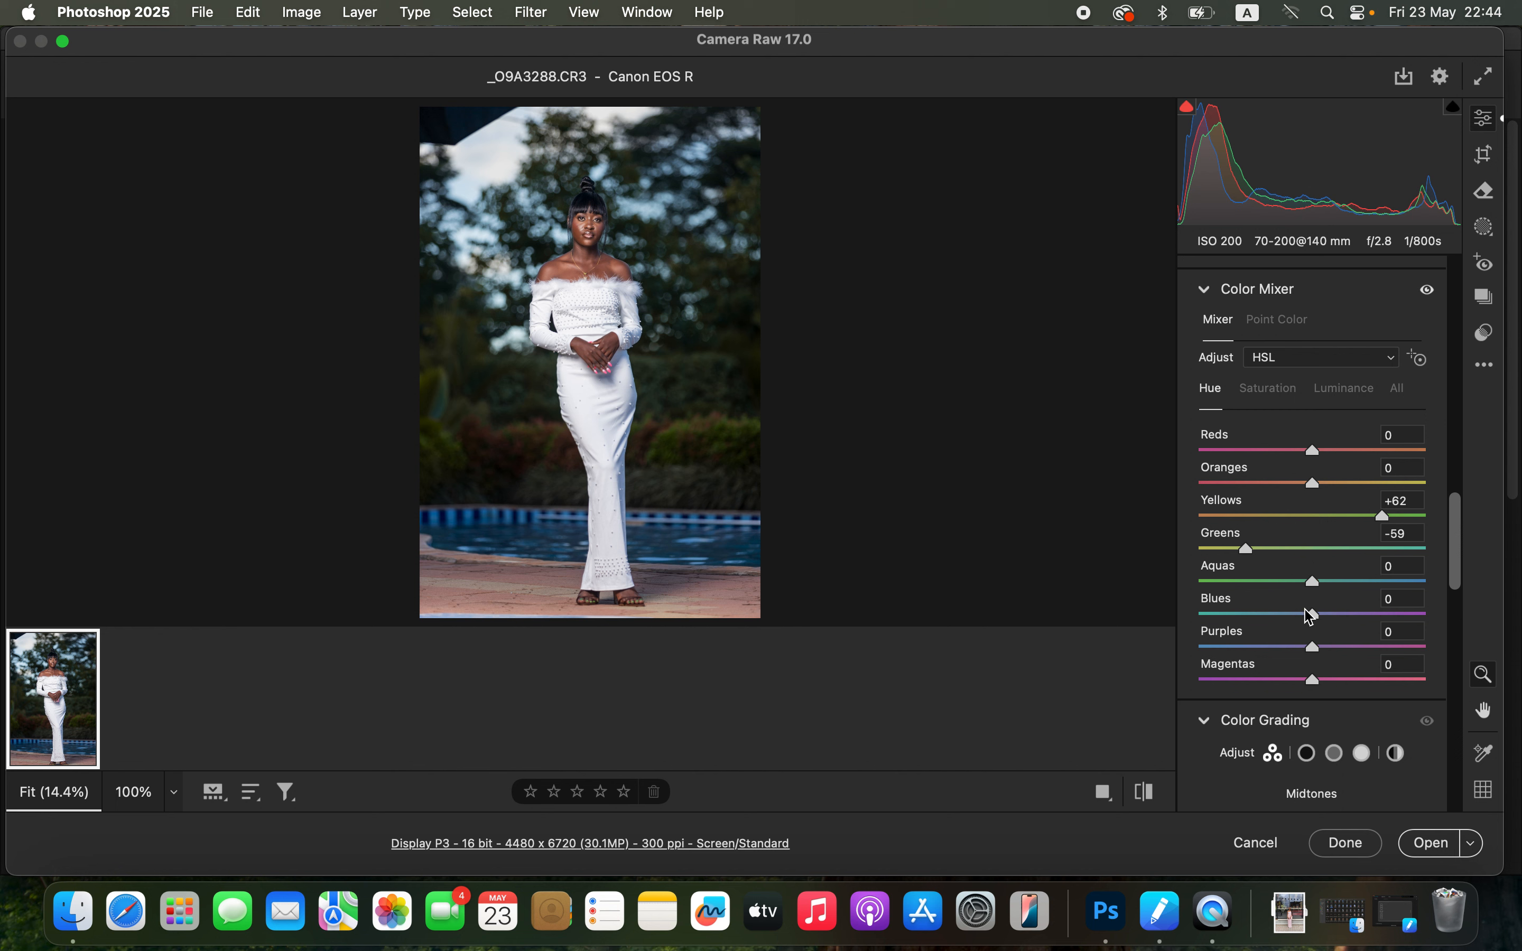
{"action": "mouse_move", "coordinate": [1317, 621]}
{"action": "left_mouse_down"}
{"action": "mouse_move", "coordinate": [1296, 622]}
{"action": "mouse_move", "coordinate": [1310, 622]}
{"action": "left_mouse_up"}
Raise the Color Mixer saturation of Greens to +52 and Blues to +45, and the calibration Blue Primary saturation to +72.
{"action": "left_click", "coordinate": [1290, 402]}
{"action": "left_click_drag", "start_coordinate": [1331, 560], "coordinate": [1372, 555]}
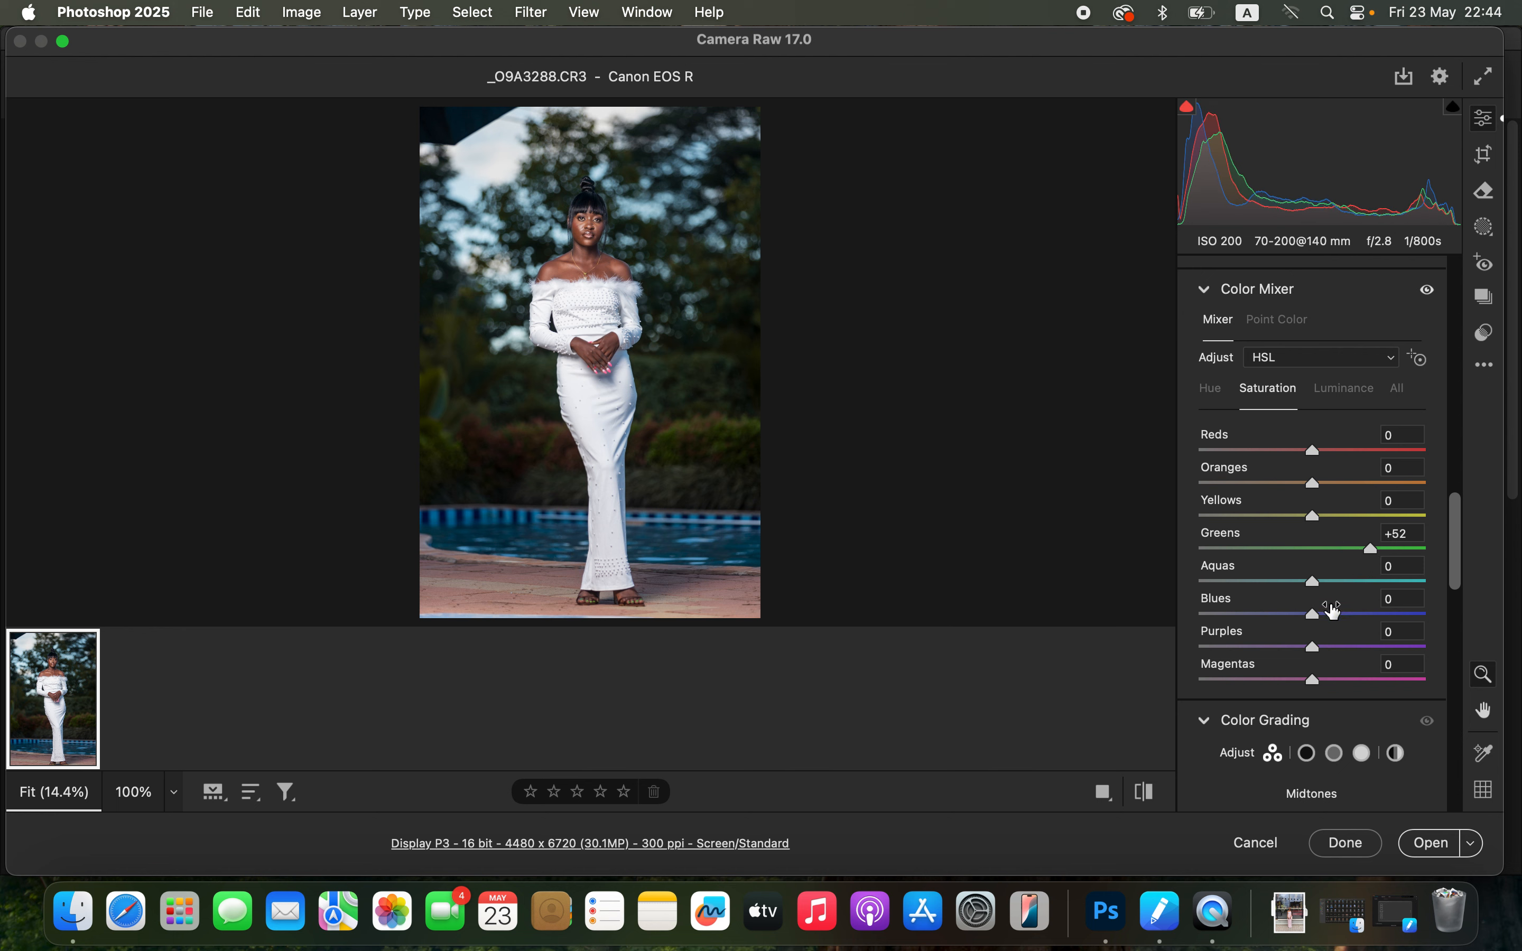
{"action": "left_click_drag", "start_coordinate": [1323, 615], "coordinate": [1367, 614]}
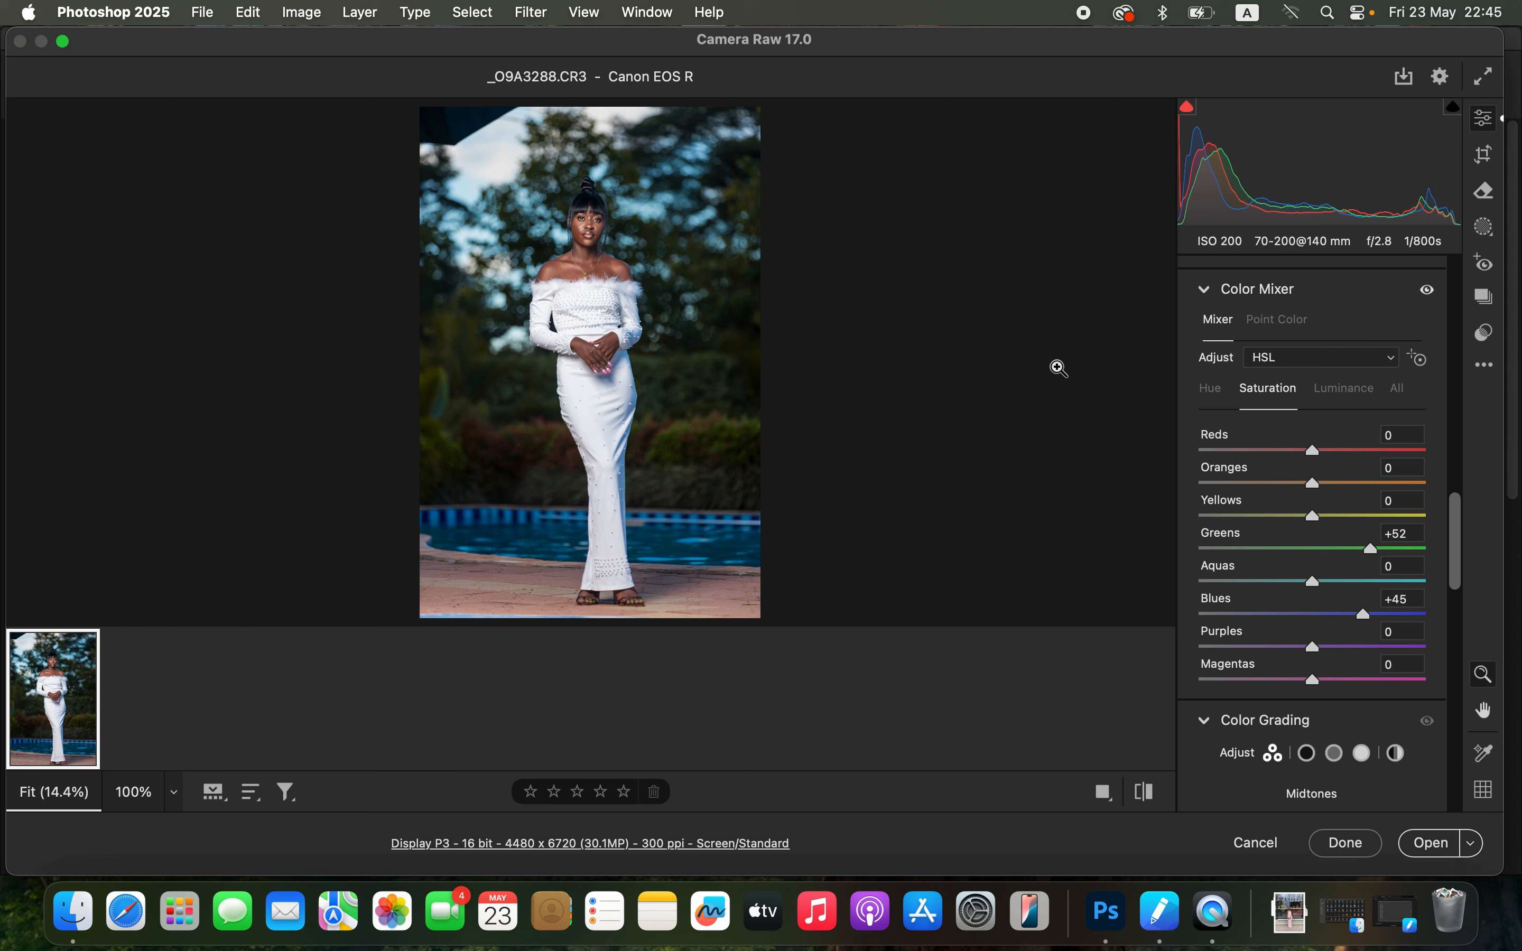
{"action": "left_click_drag", "start_coordinate": [1459, 557], "coordinate": [1481, 783]}
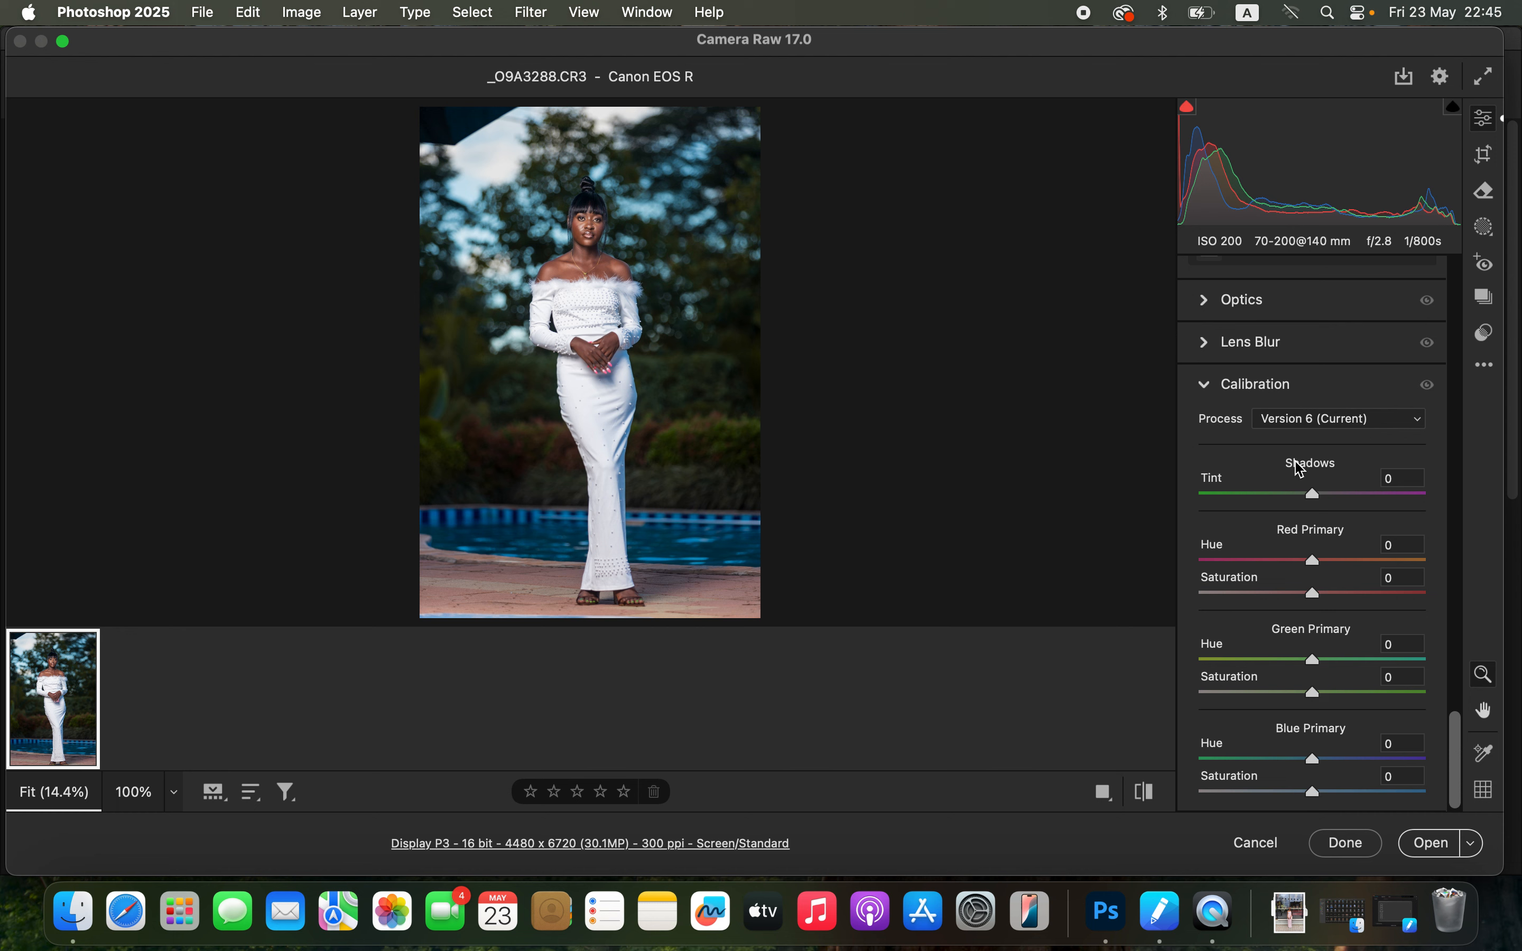
{"action": "left_click_drag", "start_coordinate": [1323, 799], "coordinate": [1399, 795]}
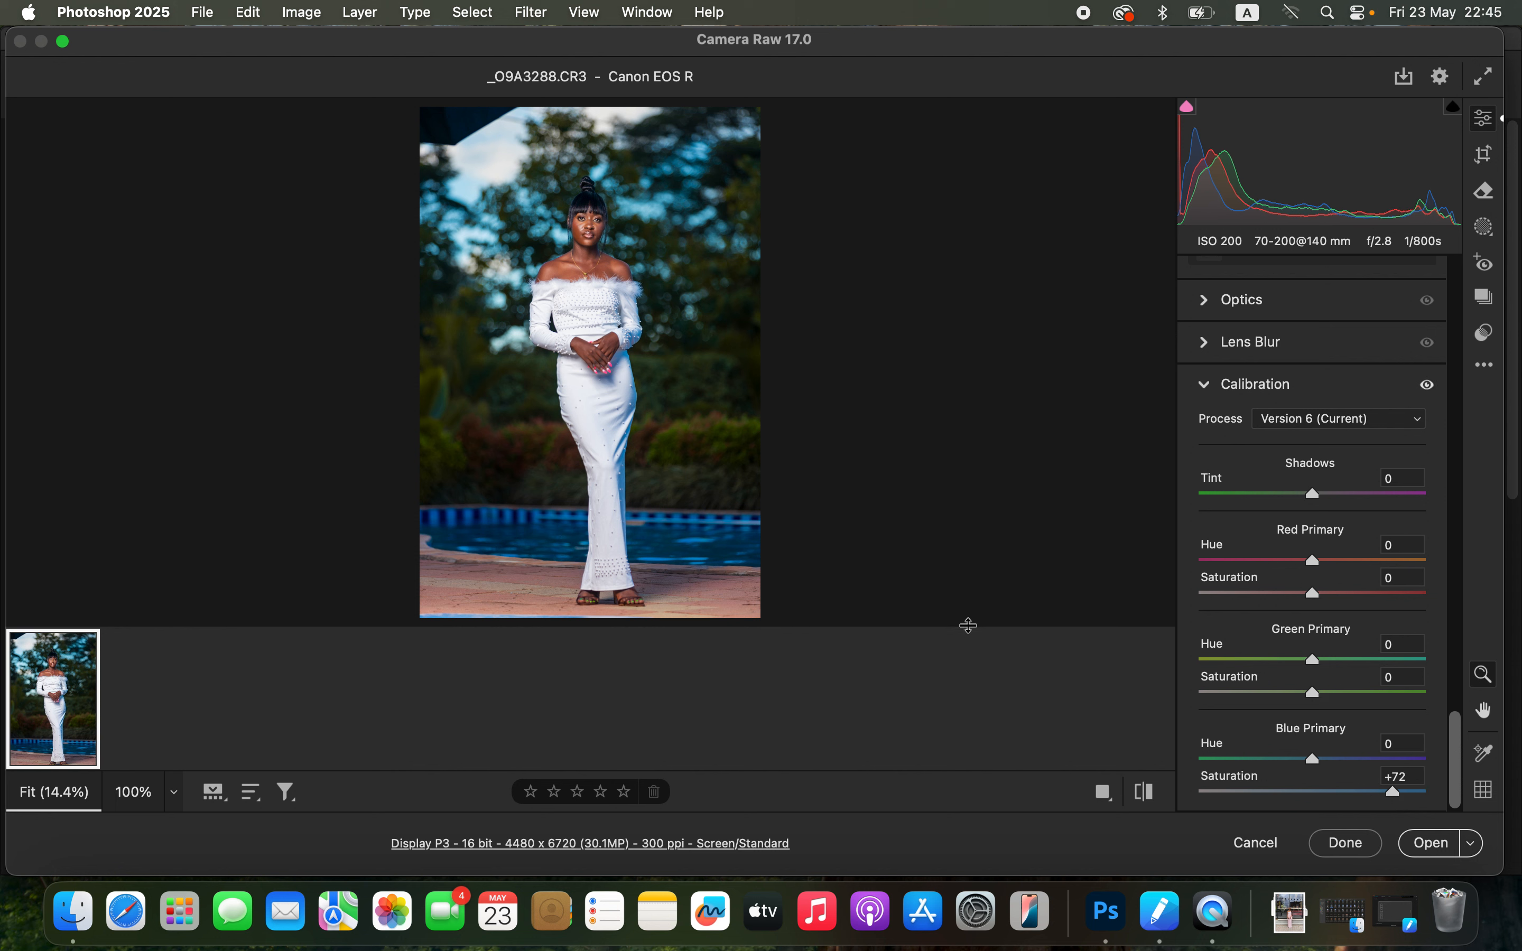
Lower the Blues saturation slightly in the Color Mixer and set the photo's overall Saturation to -8.
{"action": "left_click_drag", "start_coordinate": [1460, 751], "coordinate": [1463, 519]}
{"action": "left_click_drag", "start_coordinate": [1364, 634], "coordinate": [1343, 632]}
{"action": "left_click_drag", "start_coordinate": [1461, 575], "coordinate": [1464, 380]}
{"action": "left_click_drag", "start_coordinate": [1311, 572], "coordinate": [1298, 577]}
Compare the before and after views of the raw edit, and open the photo in Photoshop.
{"action": "left_click", "coordinate": [1149, 799]}
{"action": "left_click", "coordinate": [1149, 799]}
{"action": "left_click", "coordinate": [1150, 799]}
{"action": "left_click", "coordinate": [1149, 798]}
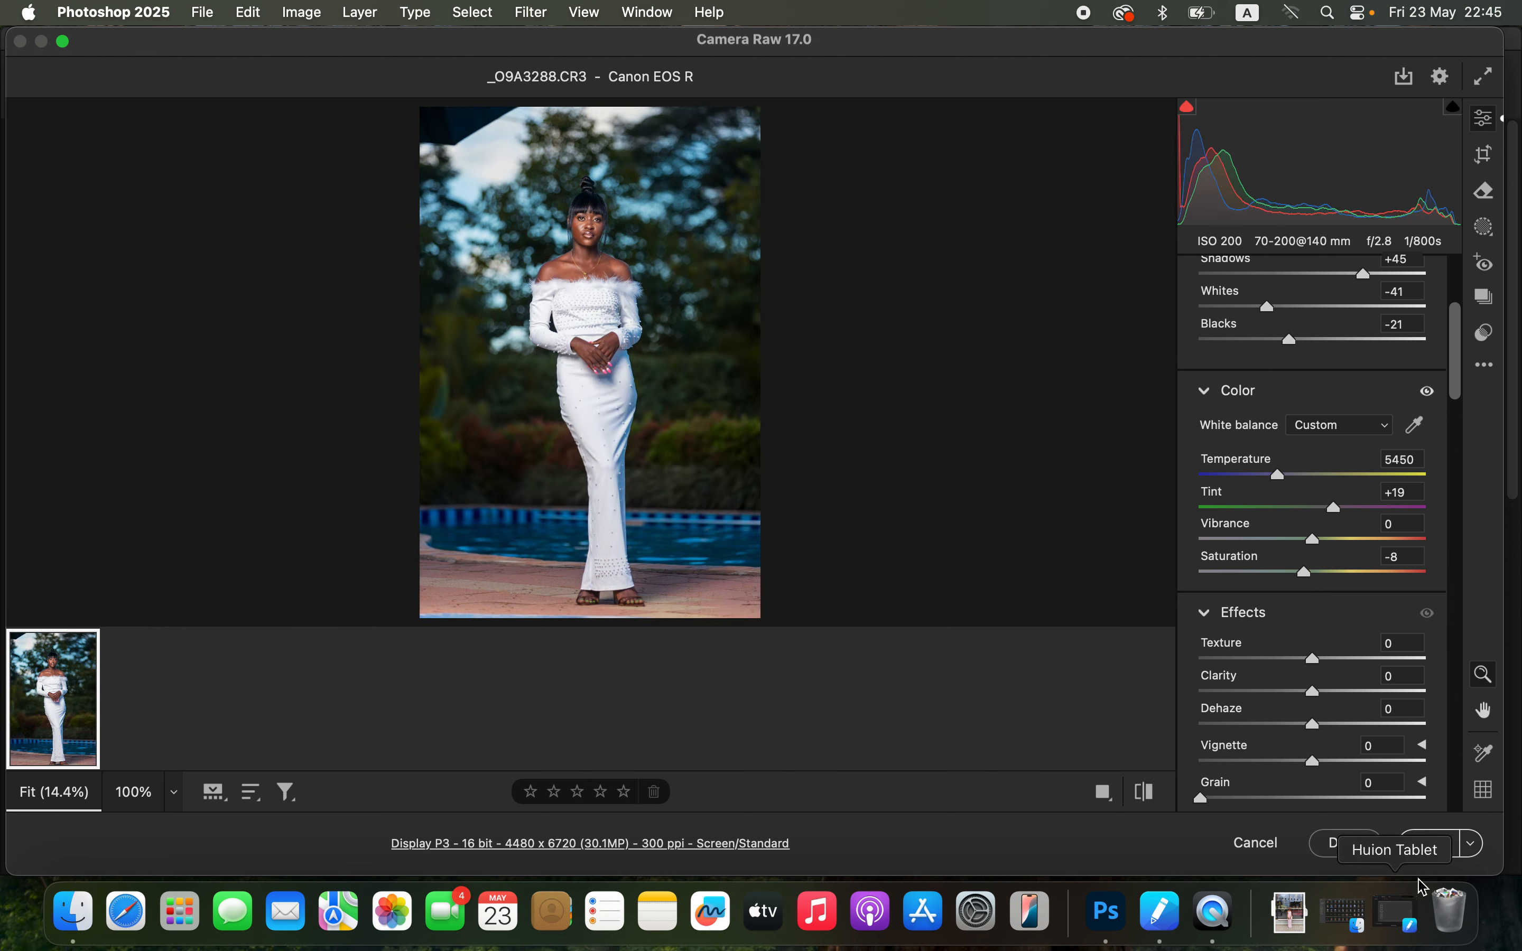
{"action": "left_click", "coordinate": [1424, 842]}
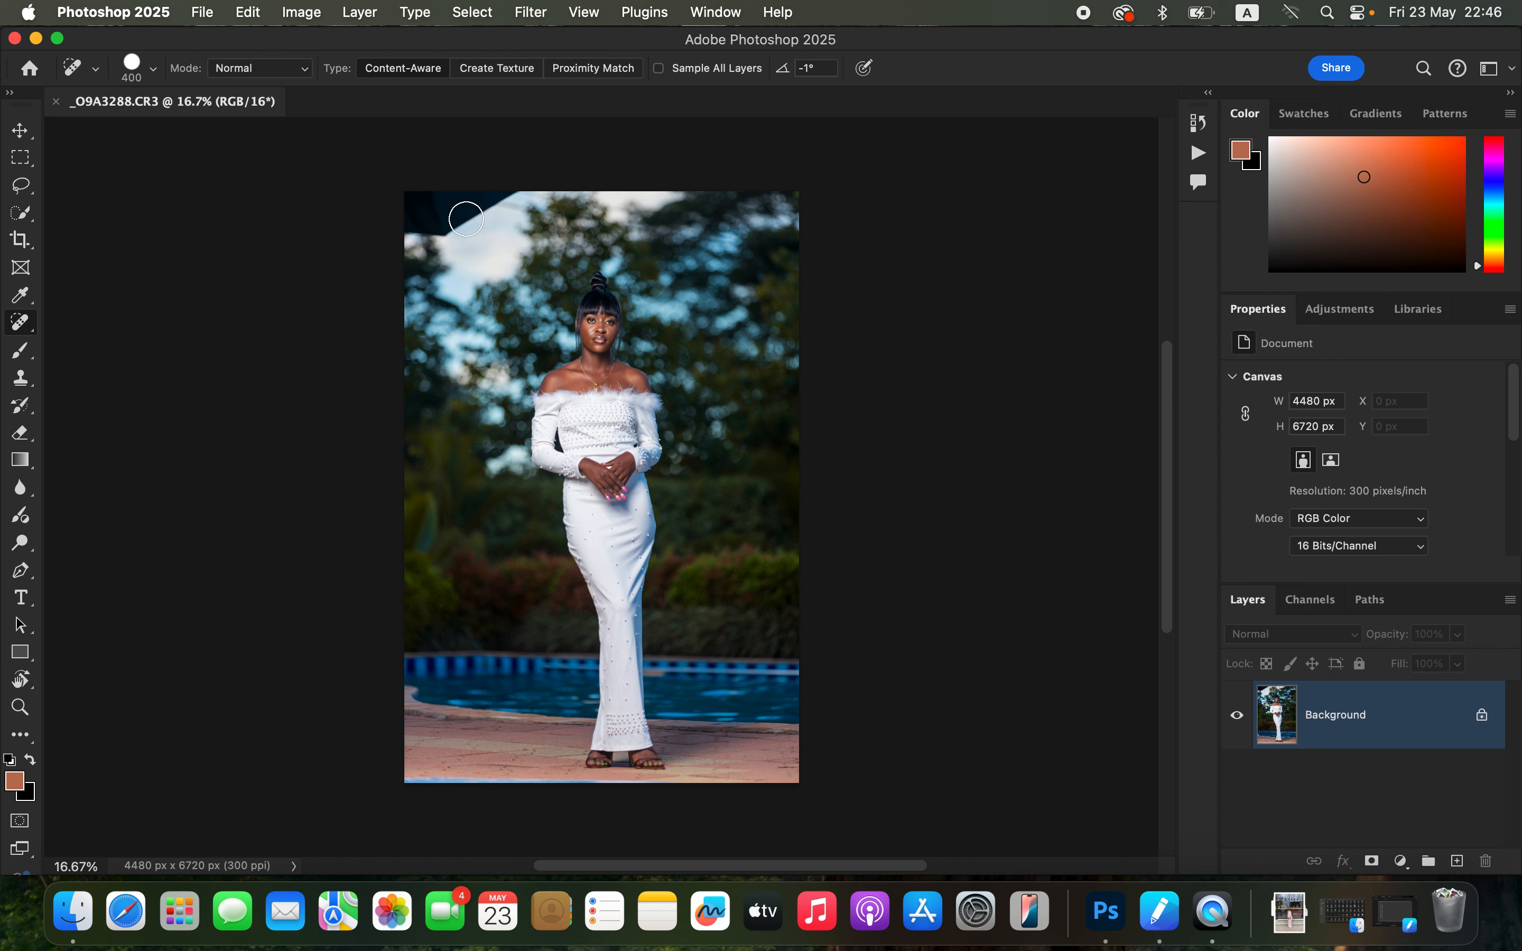
Remove the dark roof corner at the photo's upper left with a content-aware Spot Healing Brush sized 800.
{"action": "key", "text": "bracketright"}
{"action": "key", "text": "bracketright"}
{"action": "key", "text": "bracketright"}
{"action": "key", "text": "bracketright"}
{"action": "mouse_move", "coordinate": [464, 238]}
{"action": "left_mouse_down"}
{"action": "mouse_move", "coordinate": [401, 212]}
{"action": "mouse_move", "coordinate": [441, 222]}
{"action": "mouse_move", "coordinate": [521, 177]}
{"action": "mouse_move", "coordinate": [381, 202]}
{"action": "left_mouse_up"}
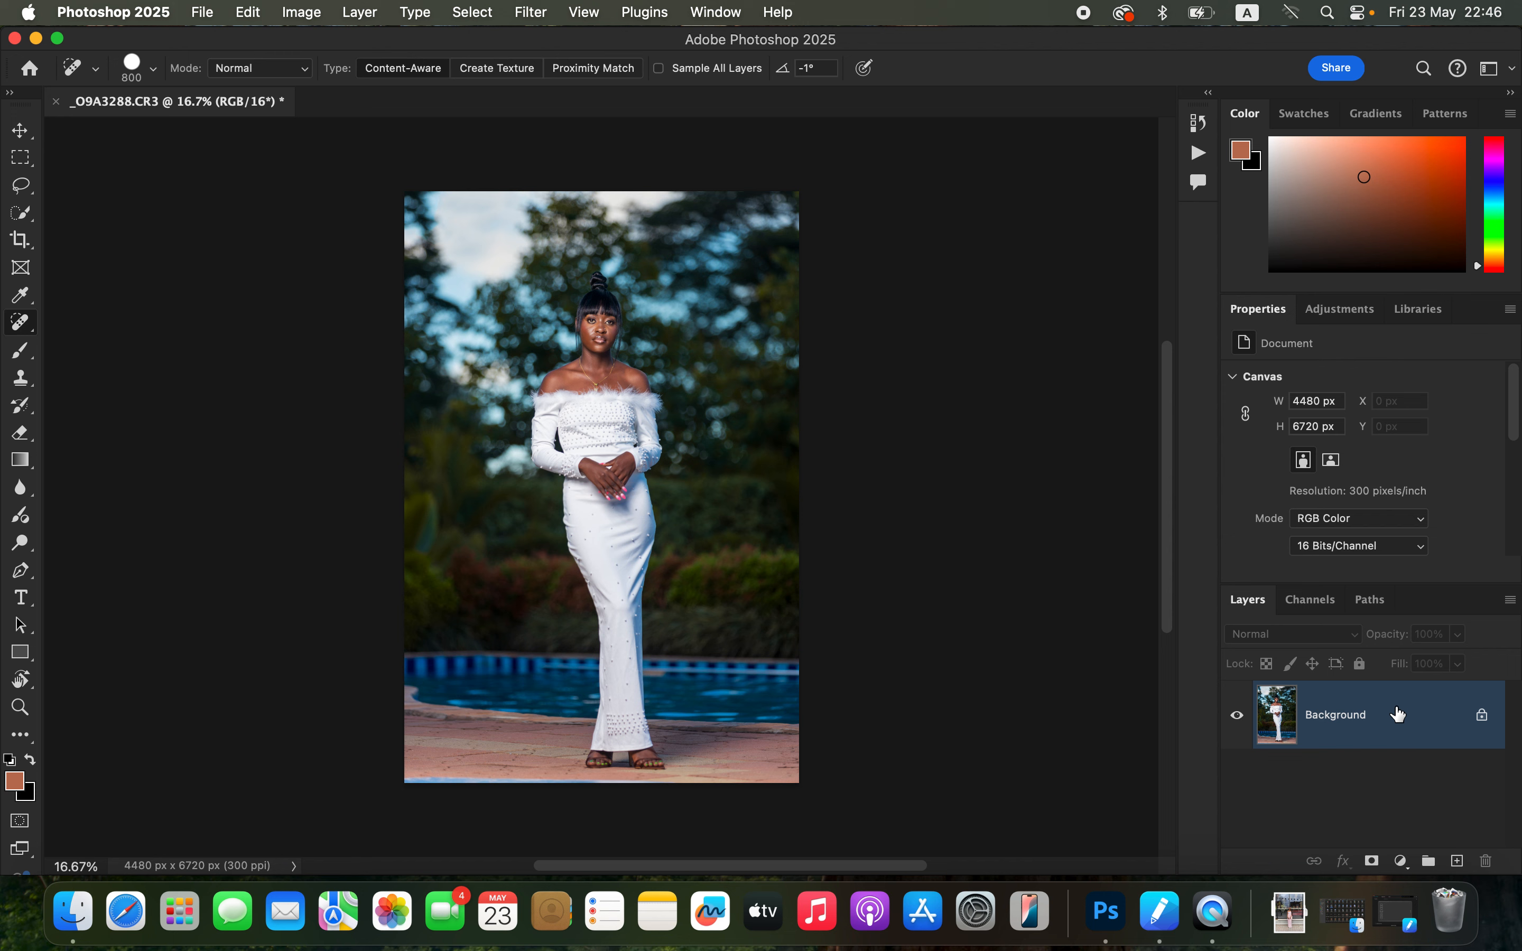
Duplicate the background layer twice, naming the lower copy COLOR and the upper copy TEXTURE.
{"action": "key", "text": "super+j"}
{"action": "key", "text": "super+j"}
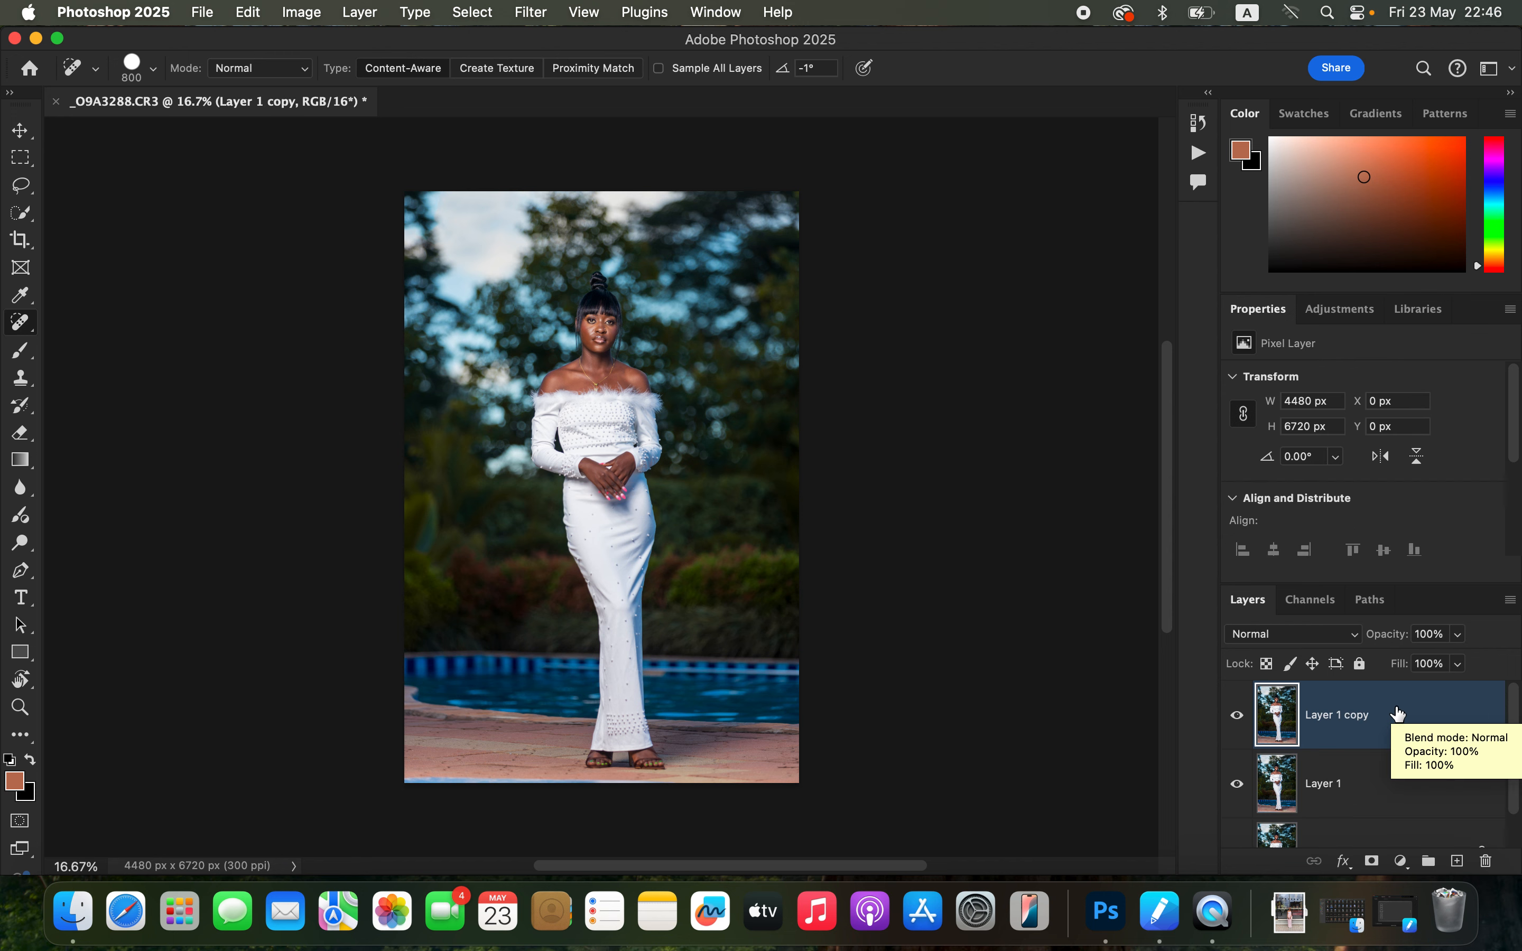
{"action": "double_click", "coordinate": [1330, 794]}
{"action": "key", "text": "Caps_Lock"}
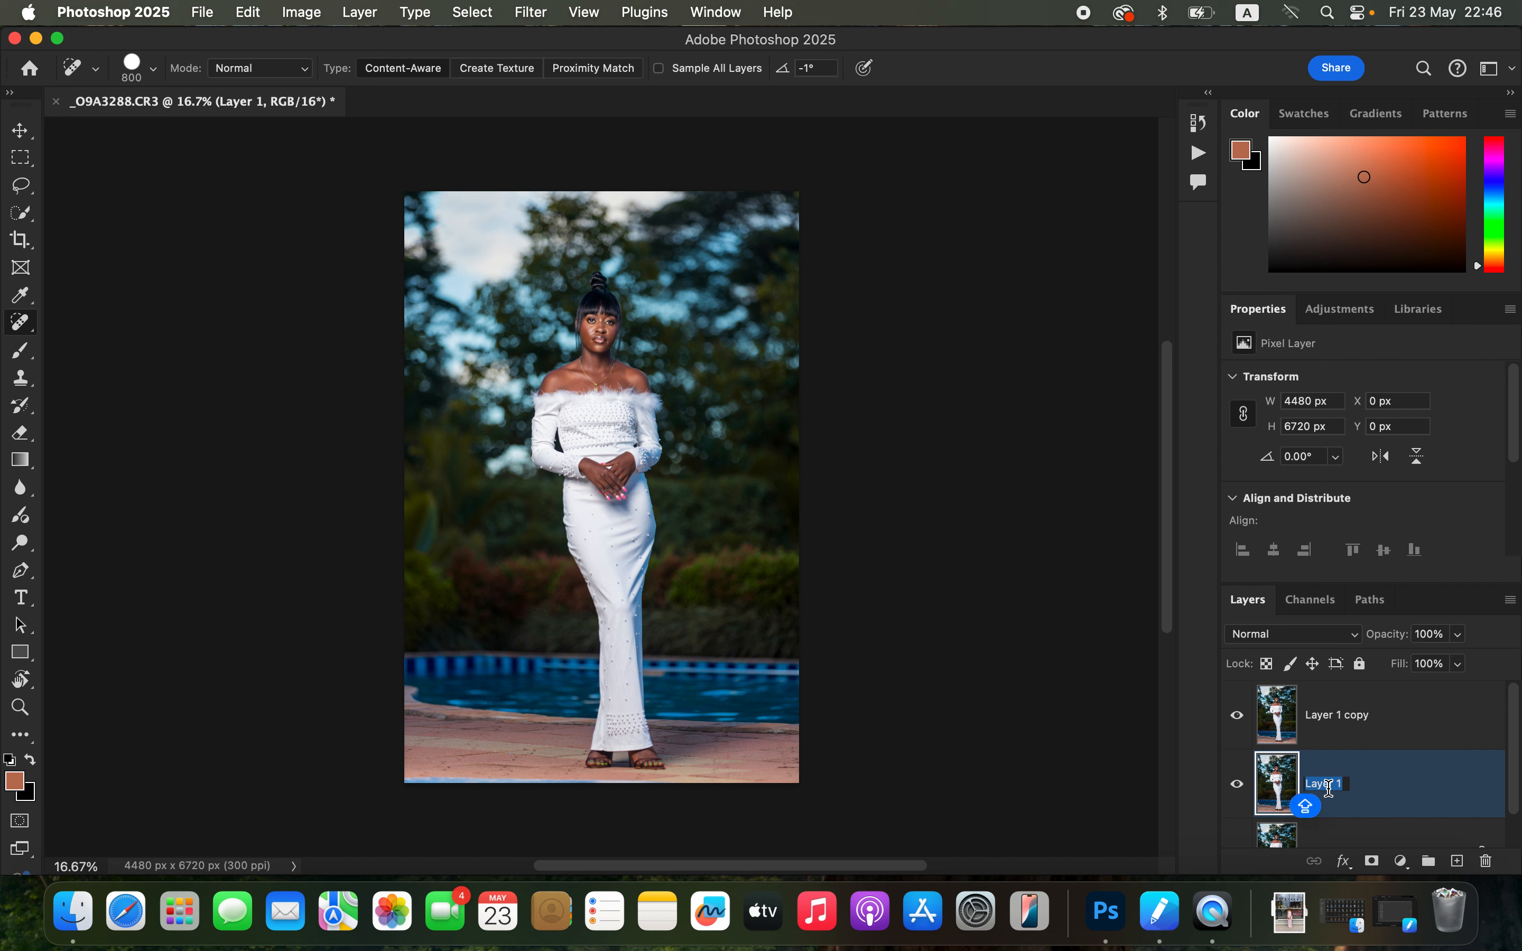
{"action": "type", "text": "CO"}
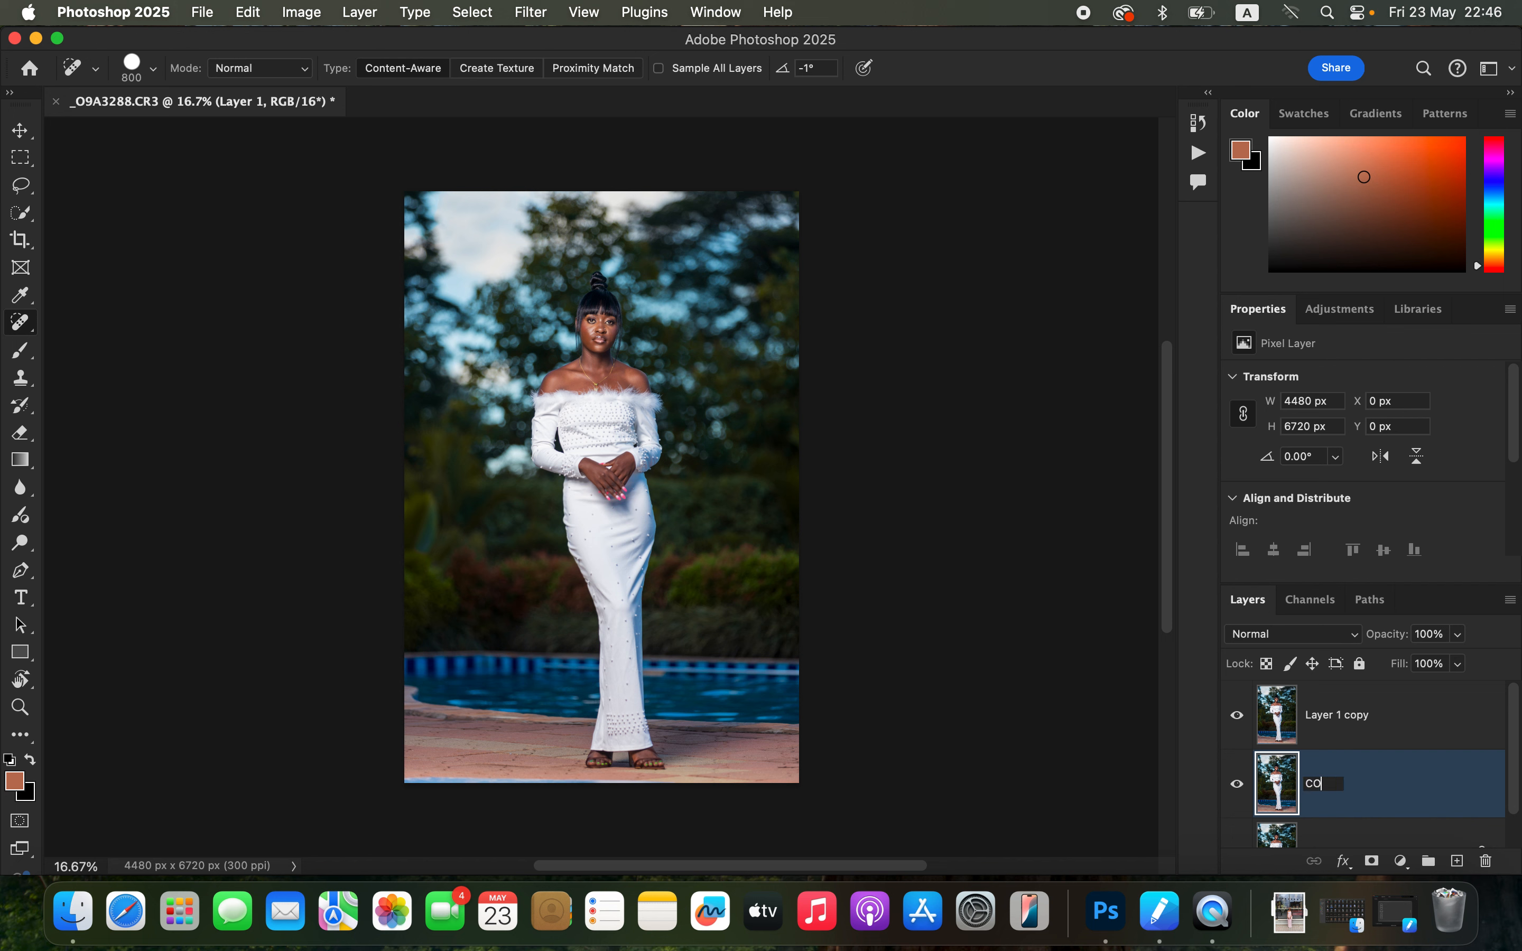
{"action": "type", "text": "LOR"}
{"action": "key", "text": "Return"}
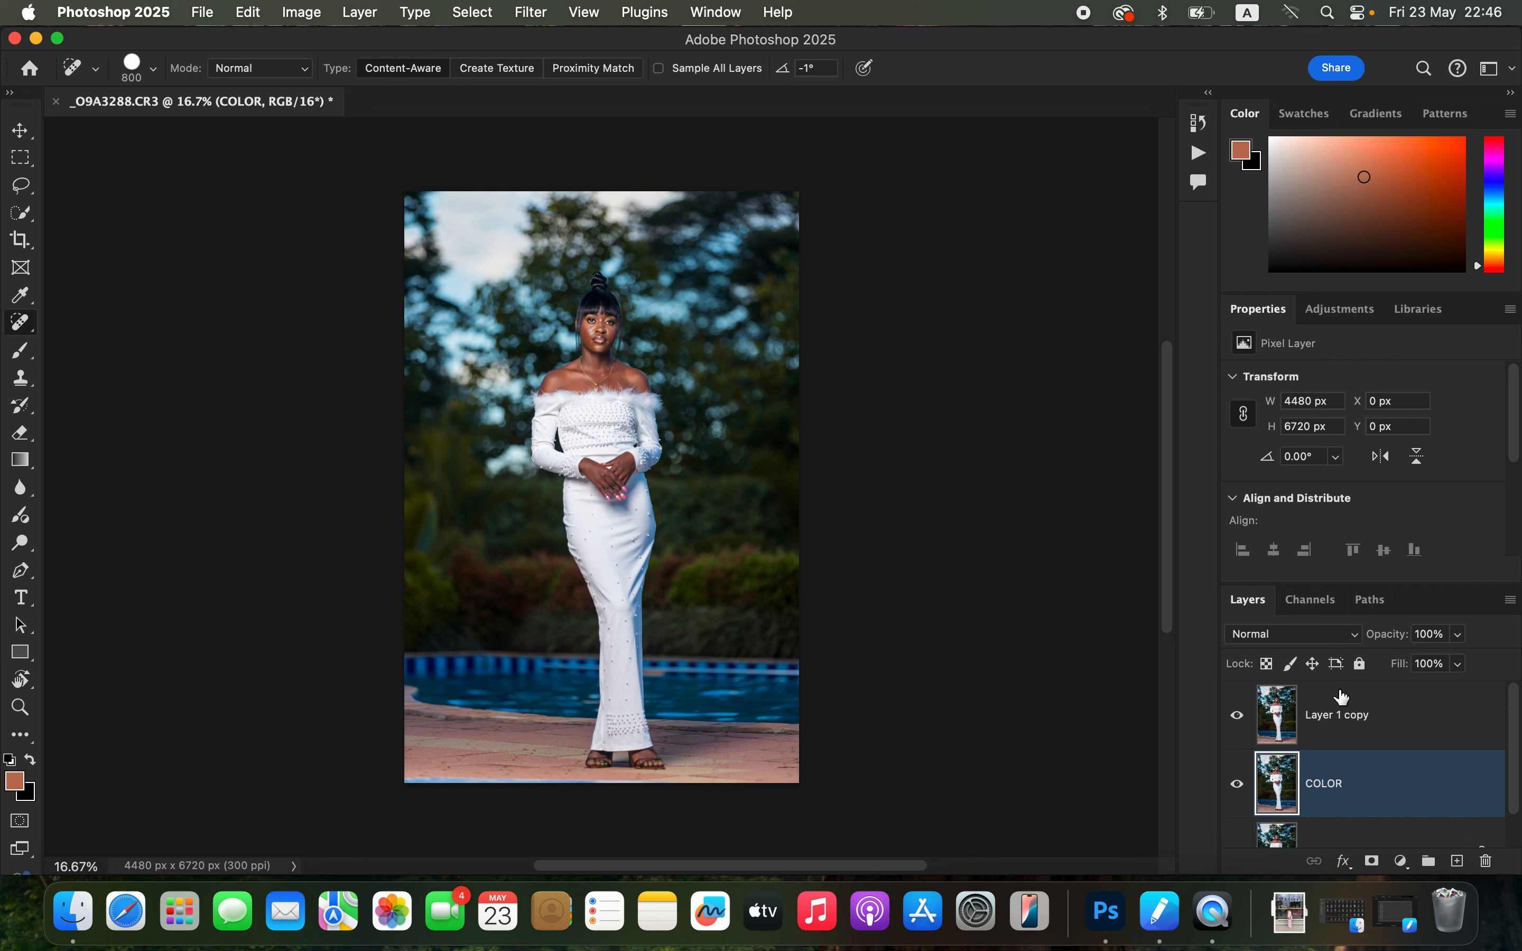
{"action": "double_click", "coordinate": [1346, 724]}
{"action": "type", "text": "T"}
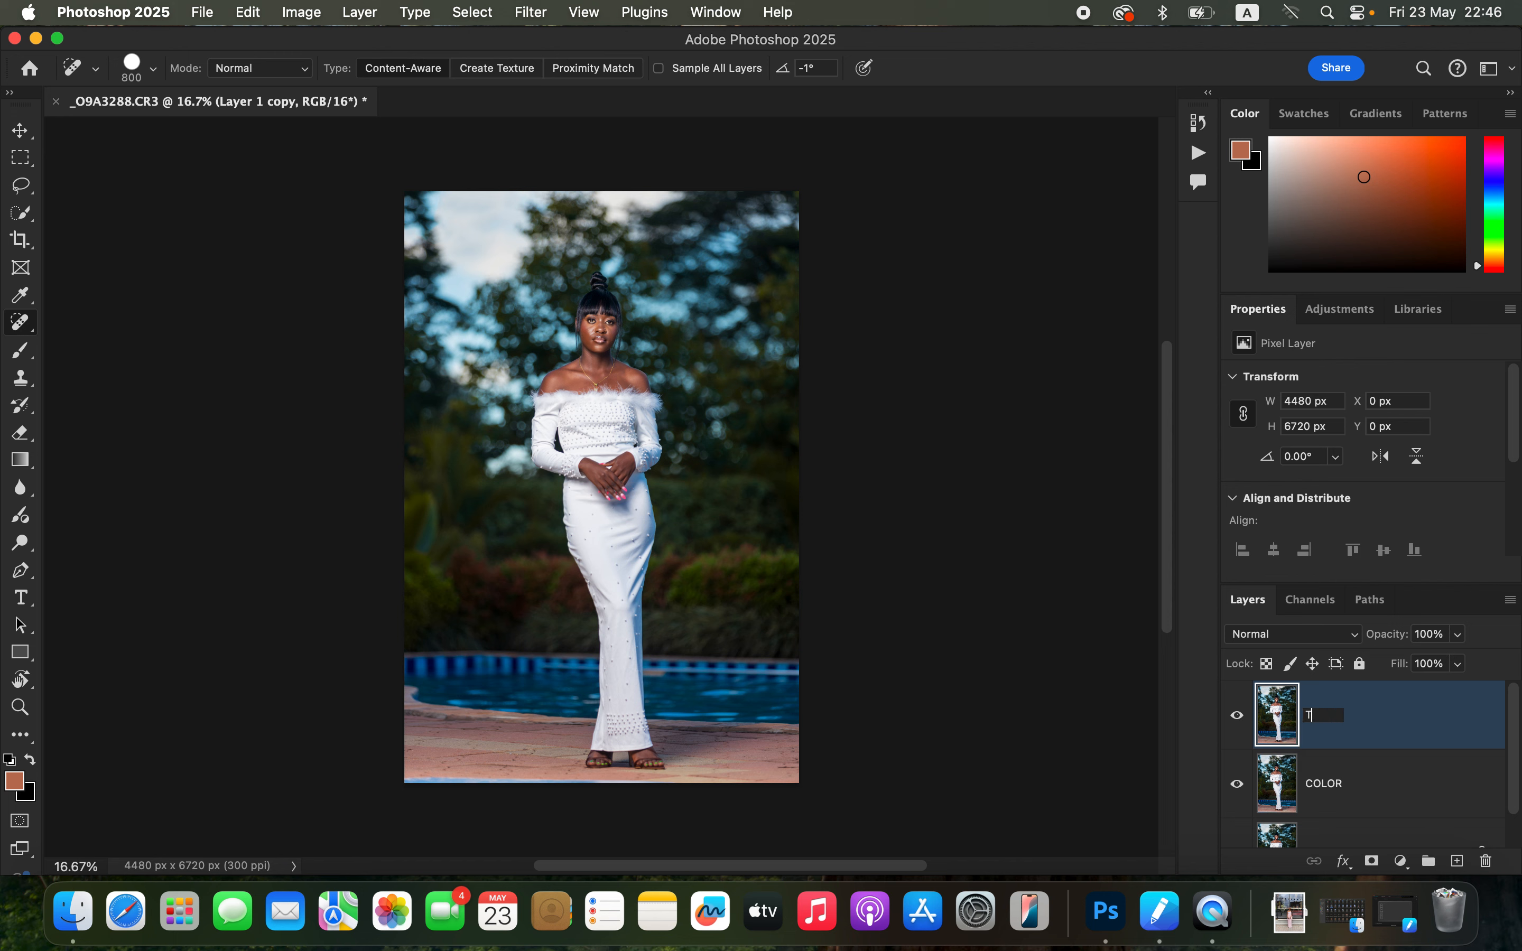
{"action": "type", "text": "EXTURE"}
{"action": "key", "text": "Return"}
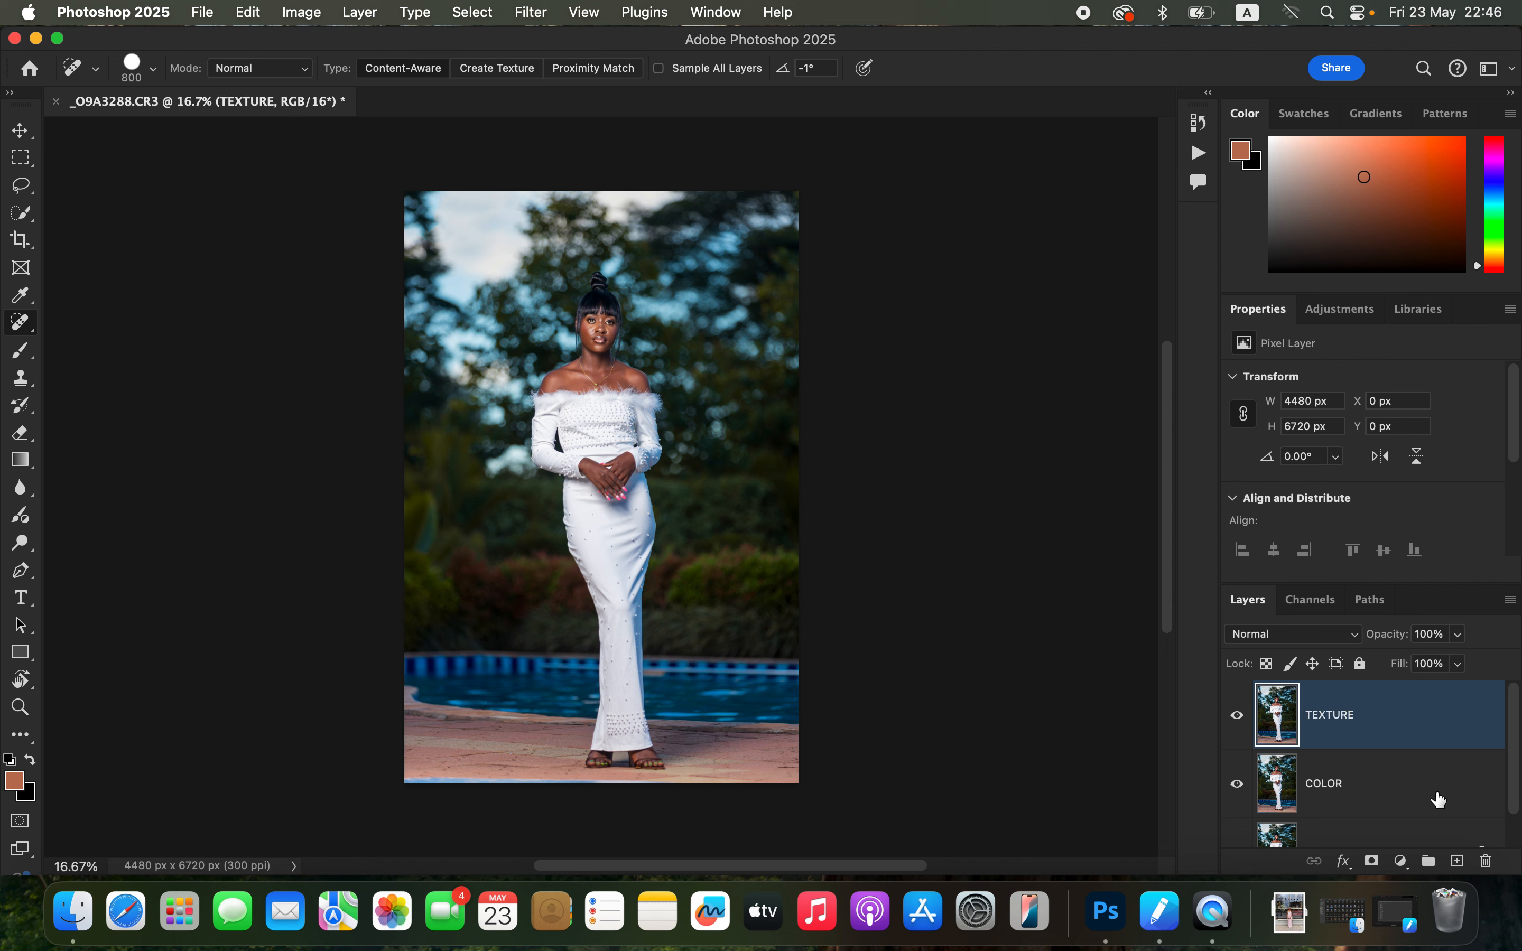
Hide the TEXTURE layer and apply a Gaussian Blur with a 3.0-pixel radius to the COLOR layer.
{"action": "left_click", "coordinate": [1403, 805]}
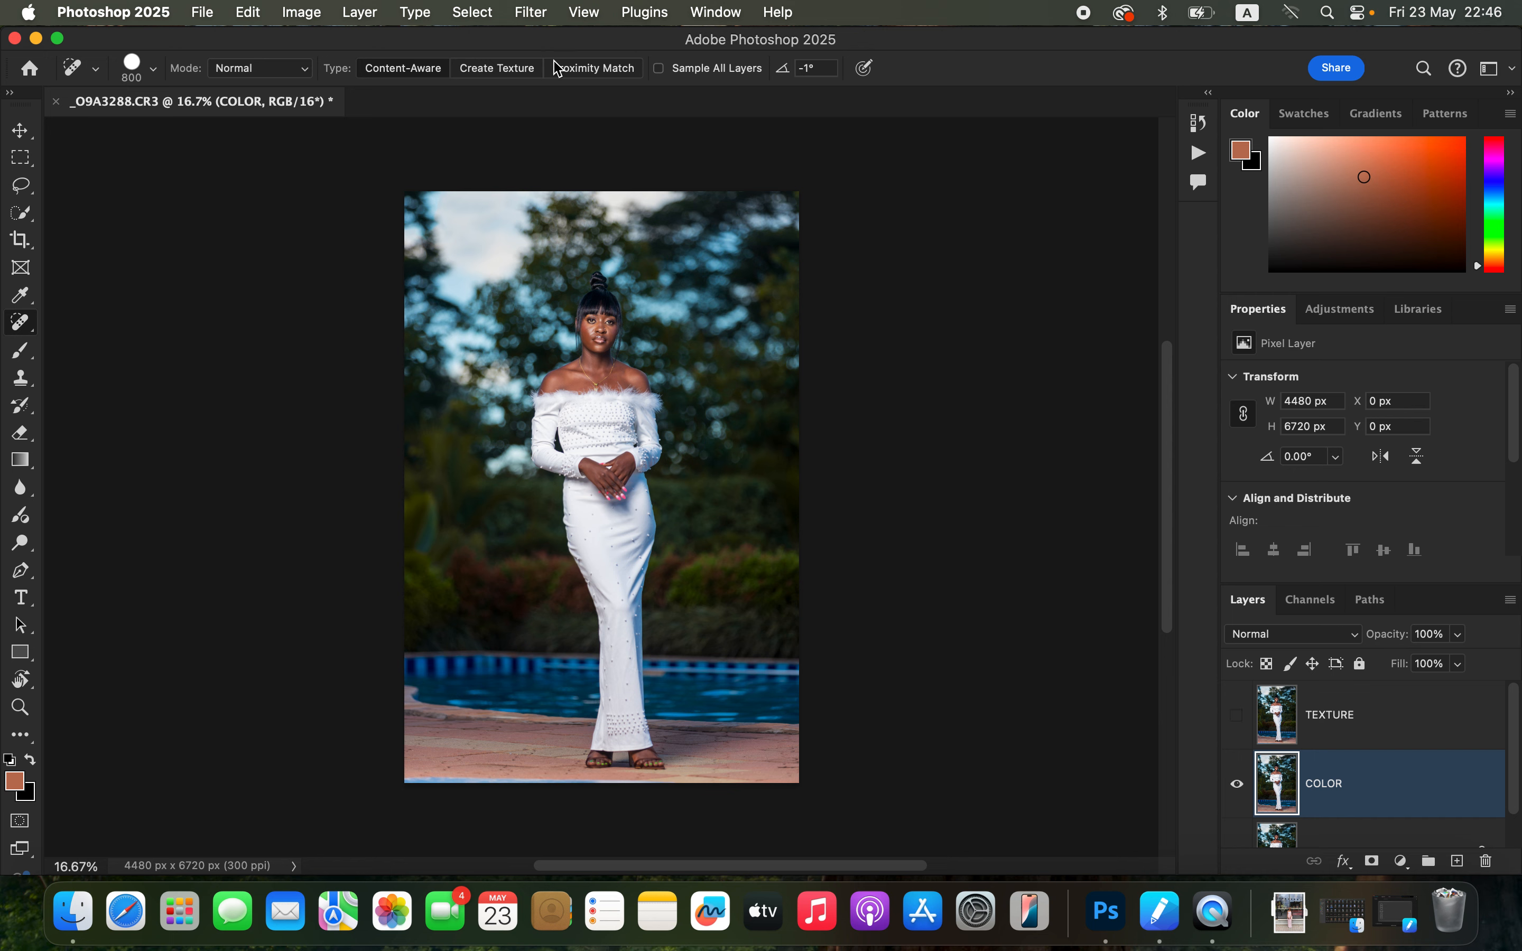
{"action": "left_click", "coordinate": [532, 12]}
{"action": "mouse_move", "coordinate": [577, 258]}
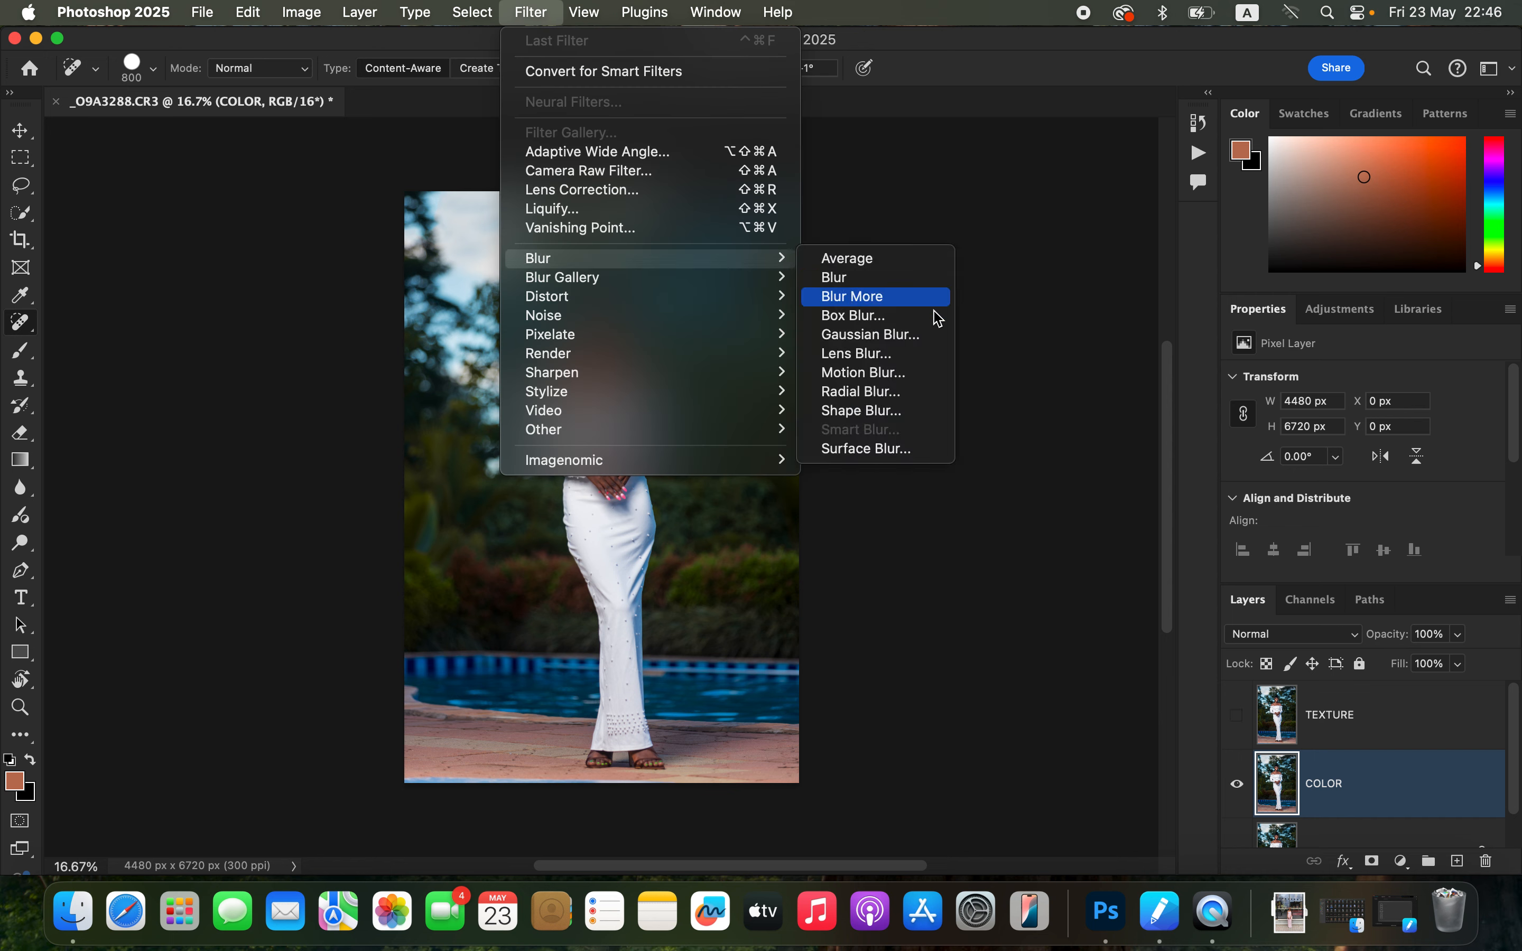
{"action": "left_click", "coordinate": [874, 334]}
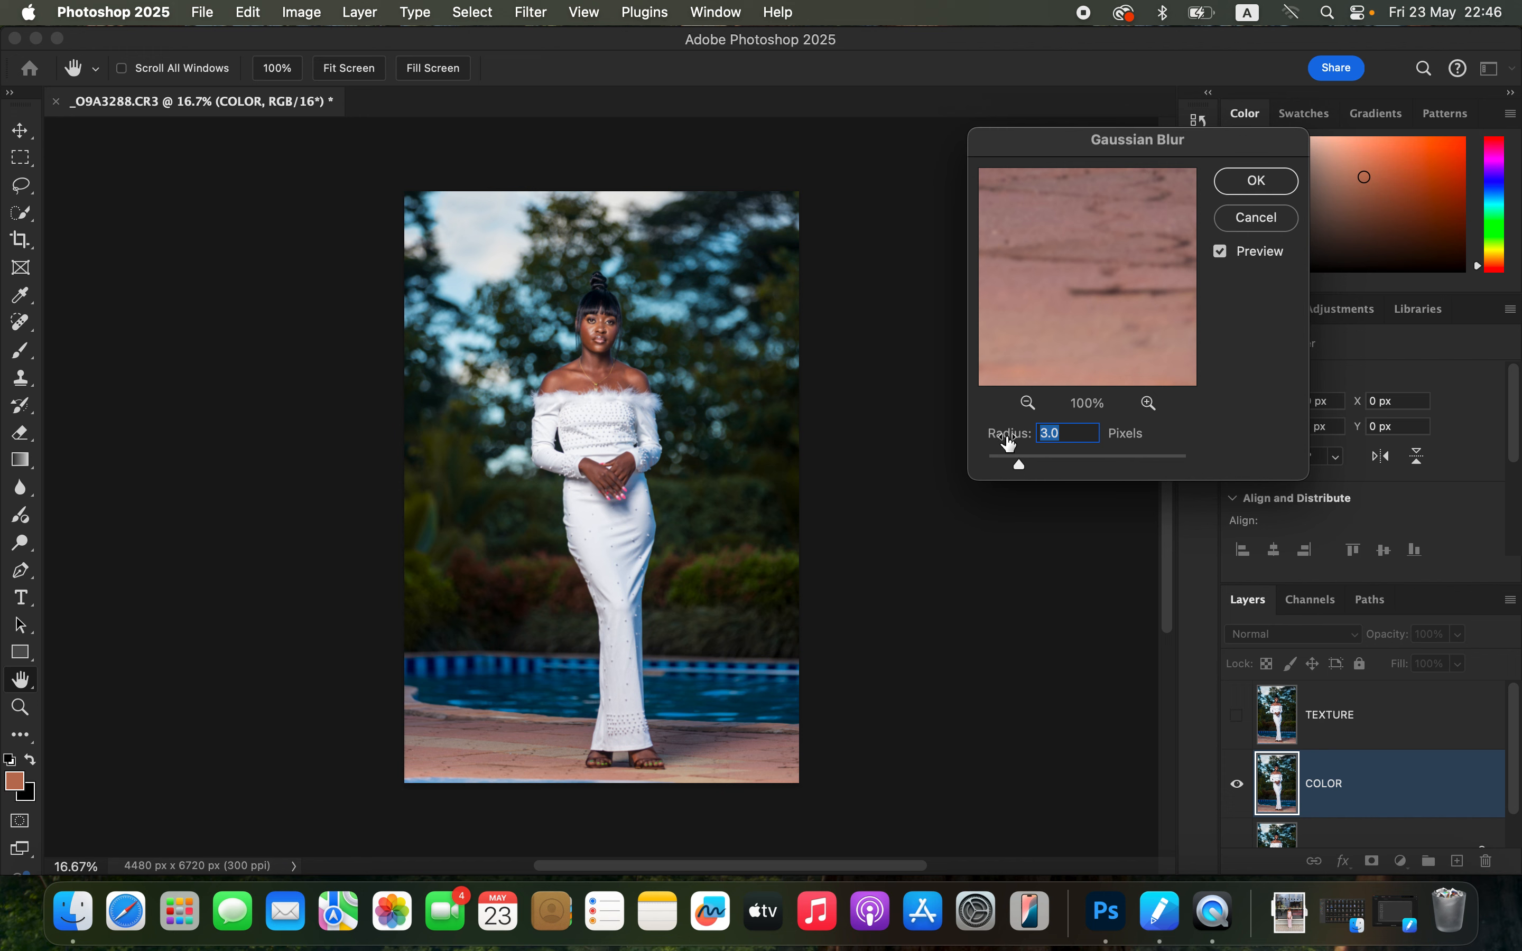
{"action": "left_click_drag", "start_coordinate": [1019, 462], "coordinate": [1011, 463]}
{"action": "left_click", "coordinate": [596, 337]}
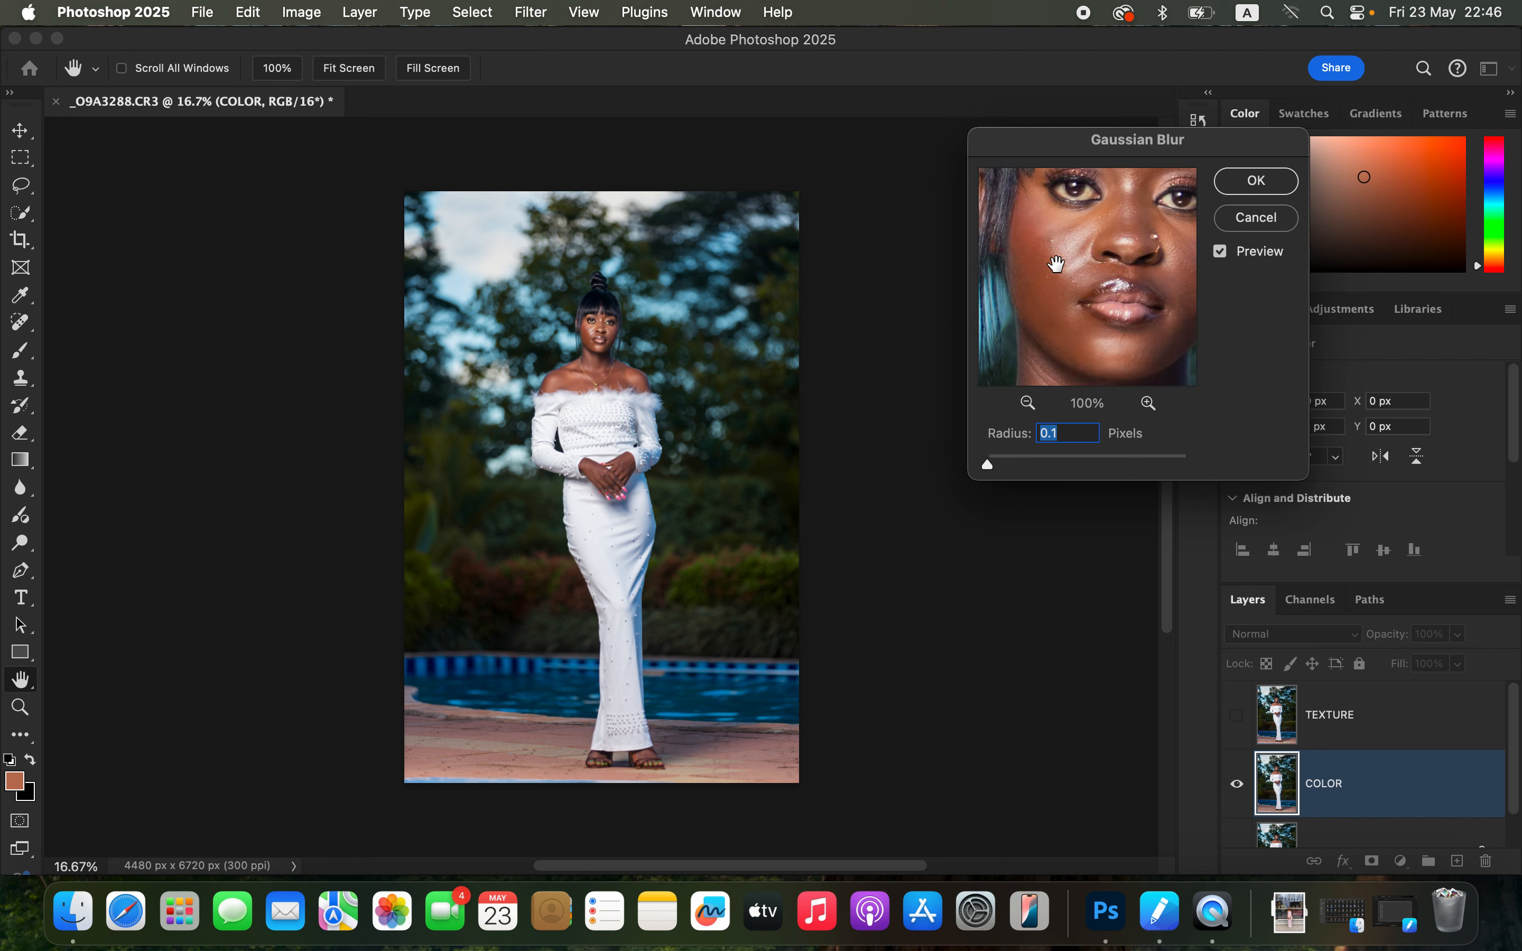
{"action": "left_click", "coordinate": [1149, 404]}
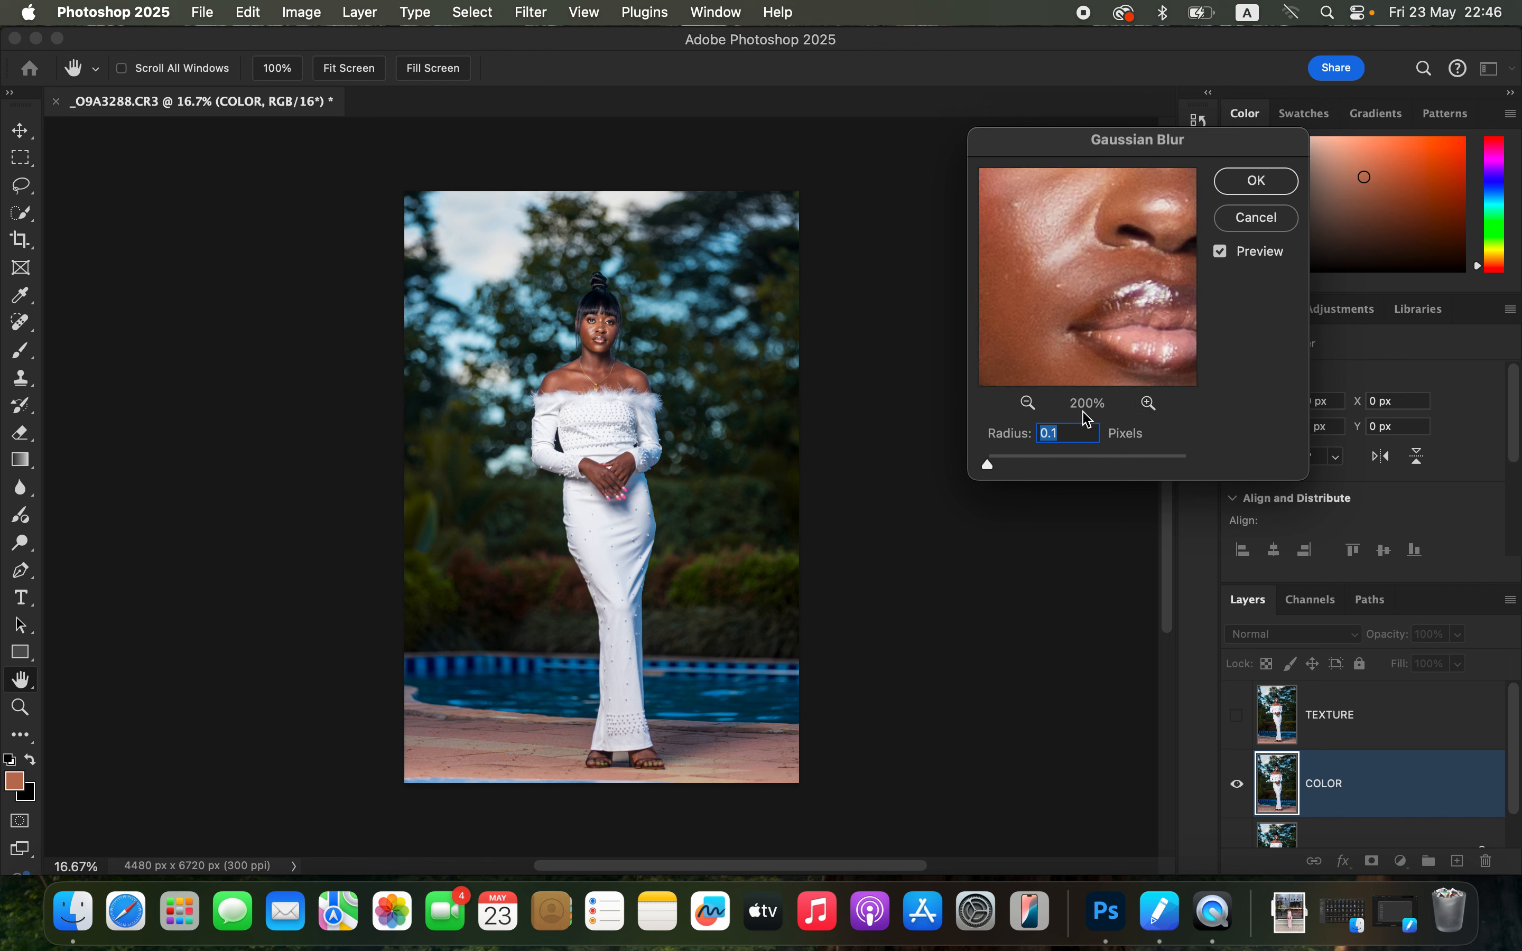
{"action": "left_click_drag", "start_coordinate": [988, 465], "coordinate": [1021, 475]}
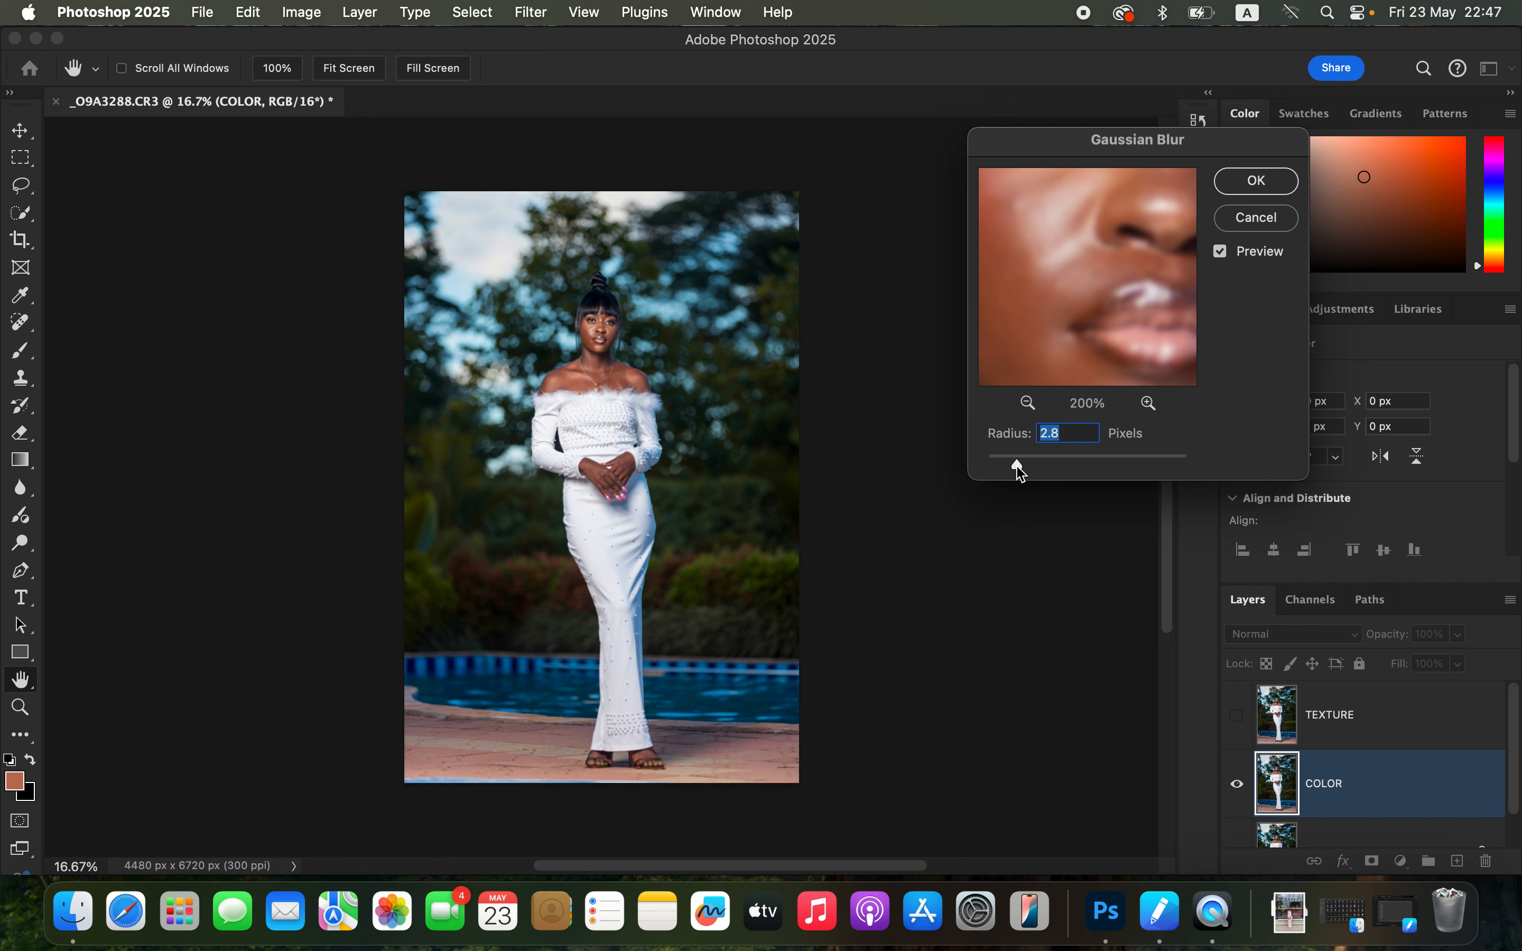
{"action": "left_click_drag", "start_coordinate": [1016, 466], "coordinate": [1023, 471]}
{"action": "left_click_drag", "start_coordinate": [1091, 266], "coordinate": [1092, 371]}
{"action": "left_click_drag", "start_coordinate": [1117, 306], "coordinate": [1048, 282]}
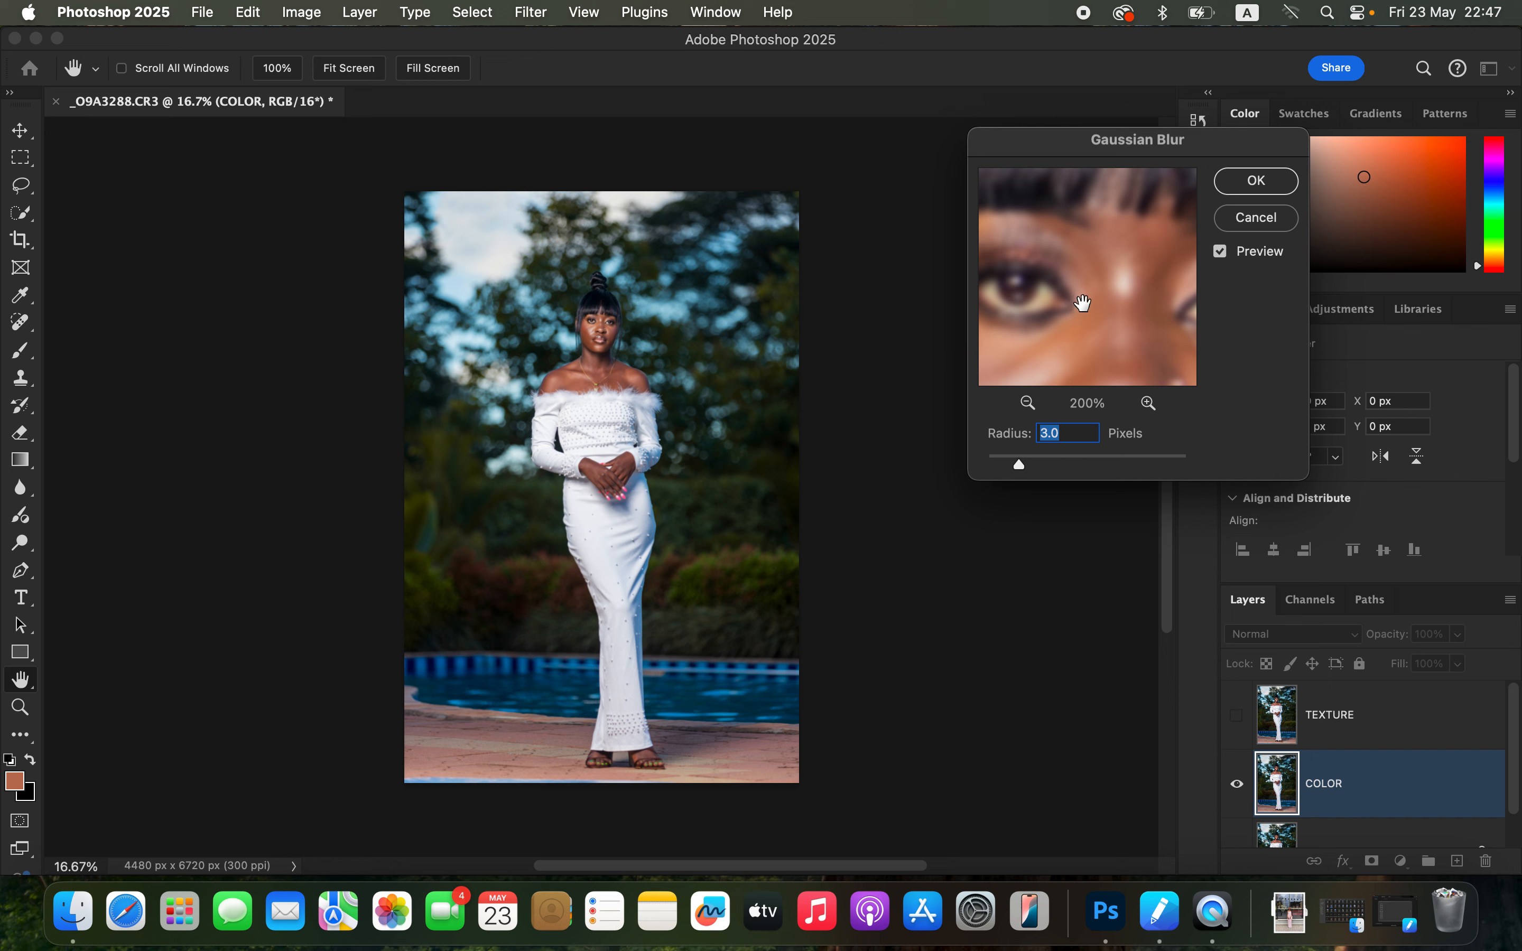
{"action": "left_click", "coordinate": [1258, 182]}
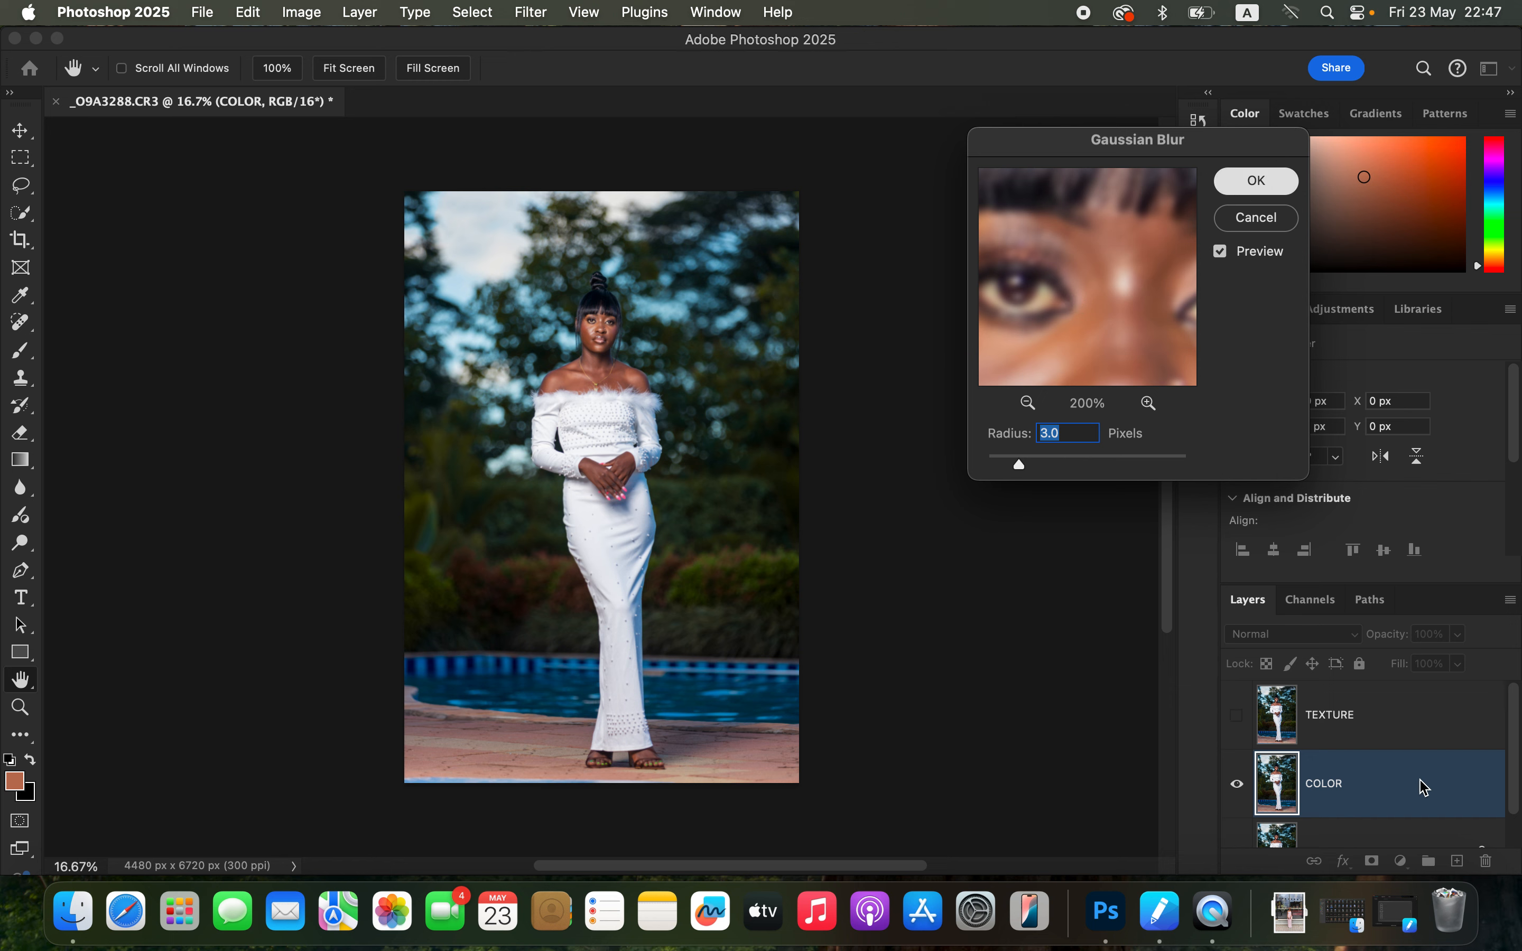
Show the TEXTURE layer and set up Apply Image on it with the COLOR layer as source and Add blending.
{"action": "left_click", "coordinate": [1375, 746]}
{"action": "left_click", "coordinate": [1236, 717]}
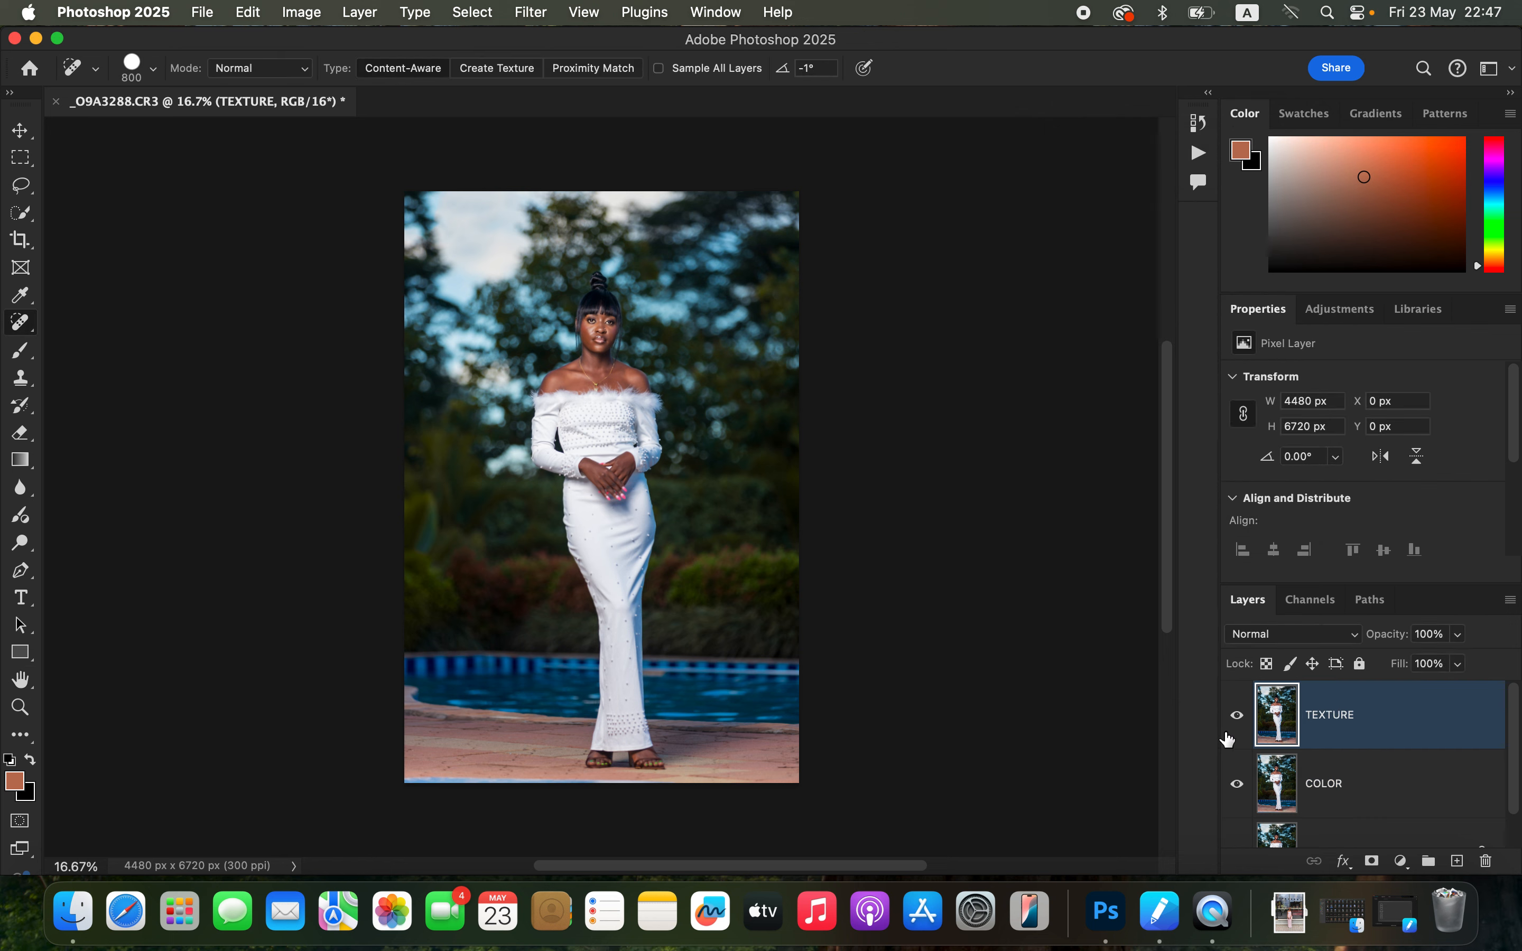
{"action": "left_click", "coordinate": [307, 17]}
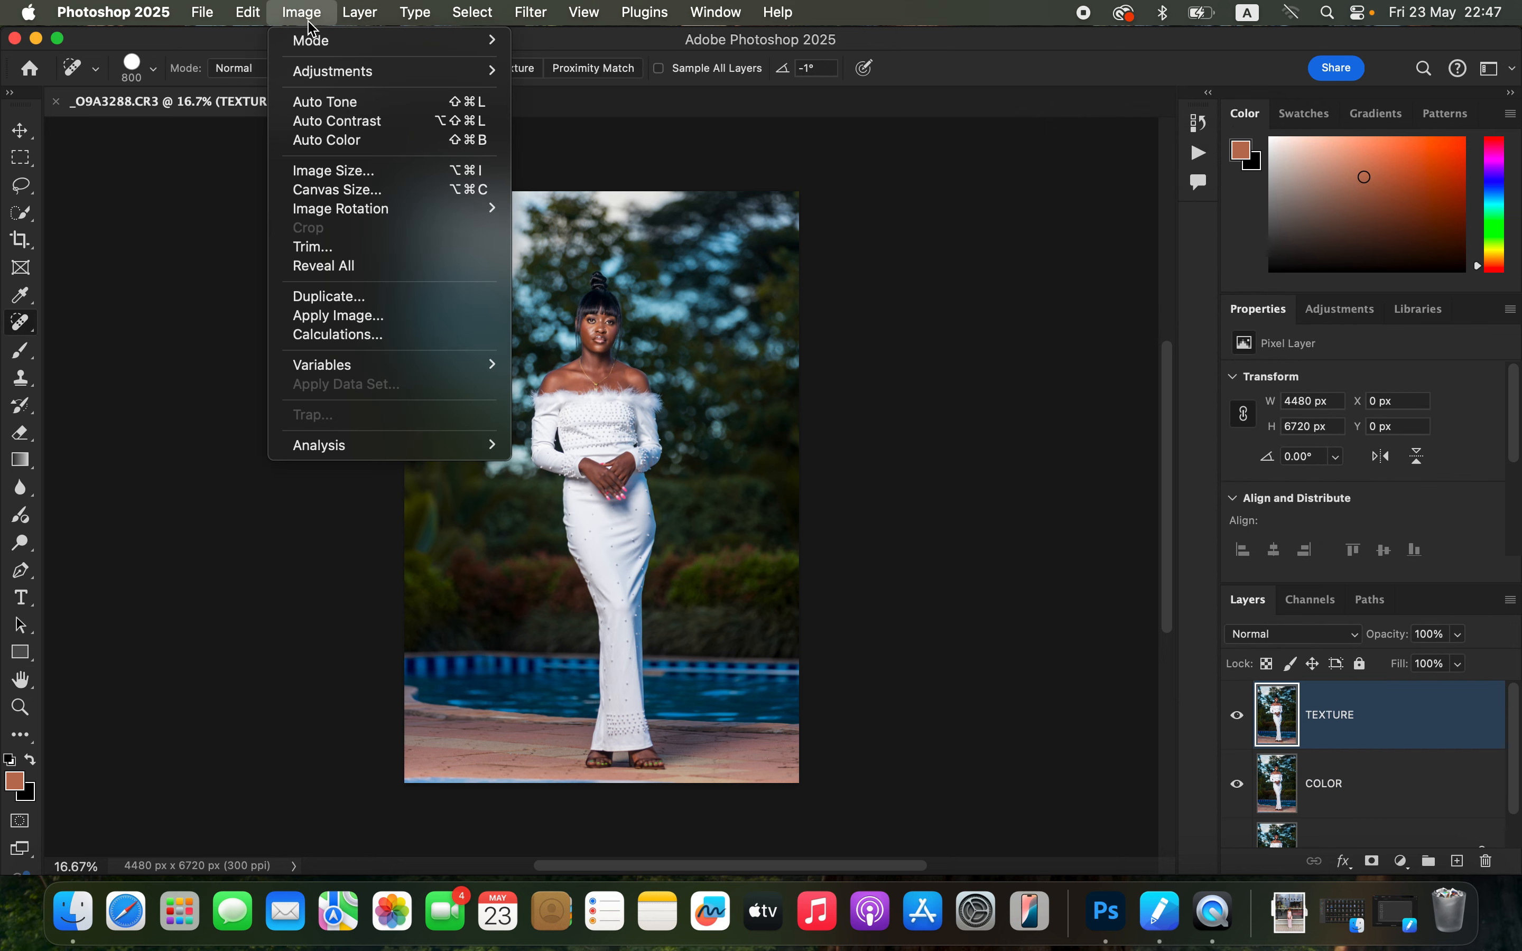
{"action": "left_click", "coordinate": [374, 314]}
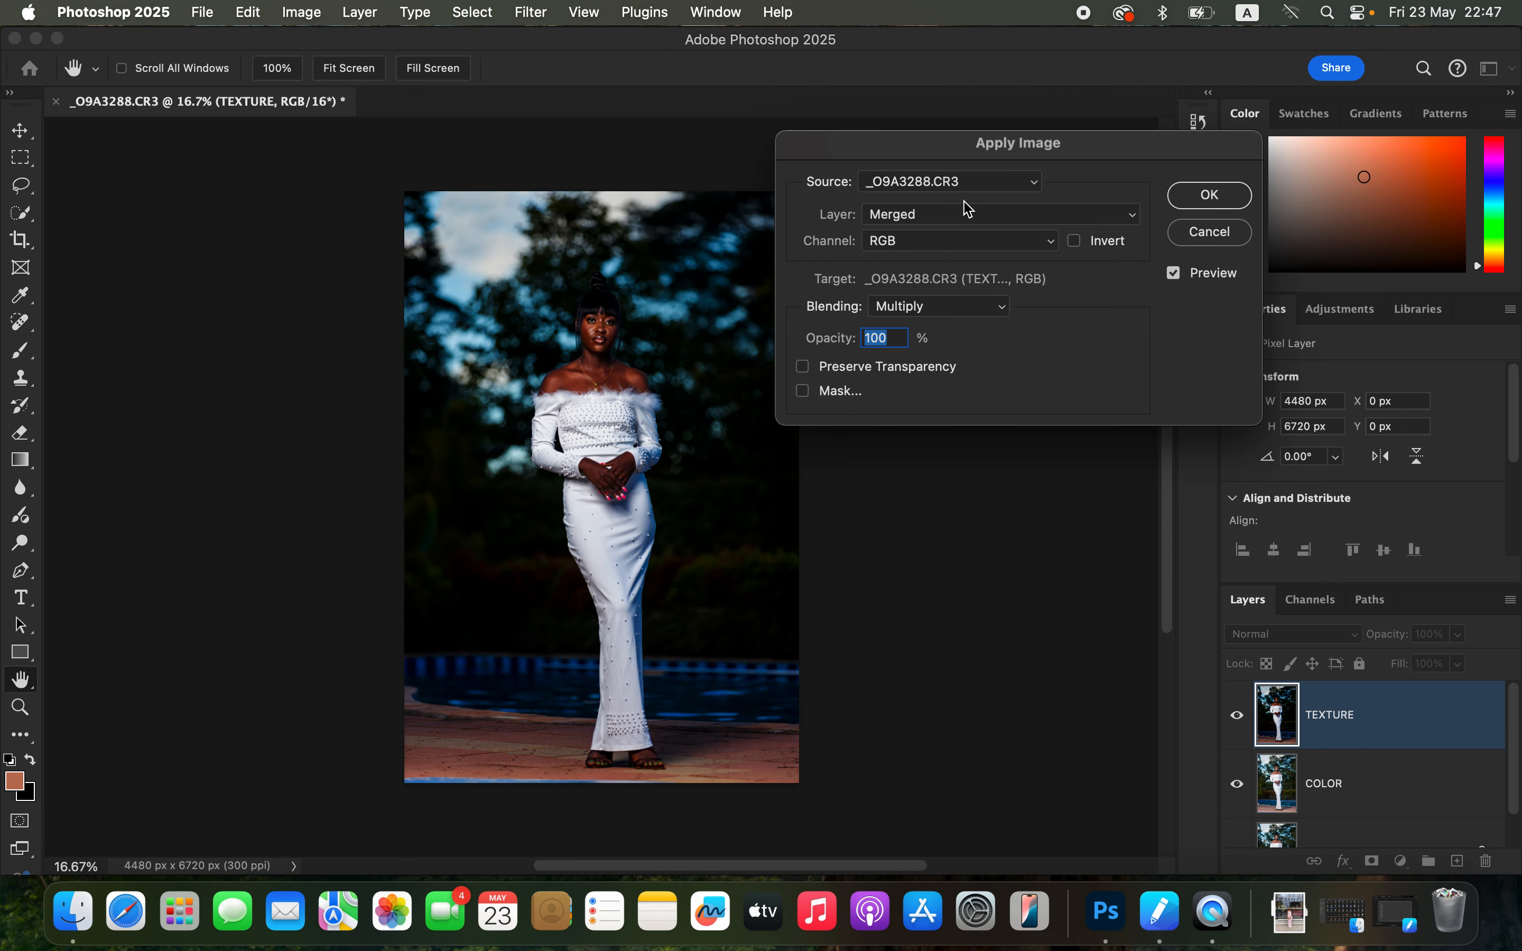
{"action": "left_click", "coordinate": [935, 218]}
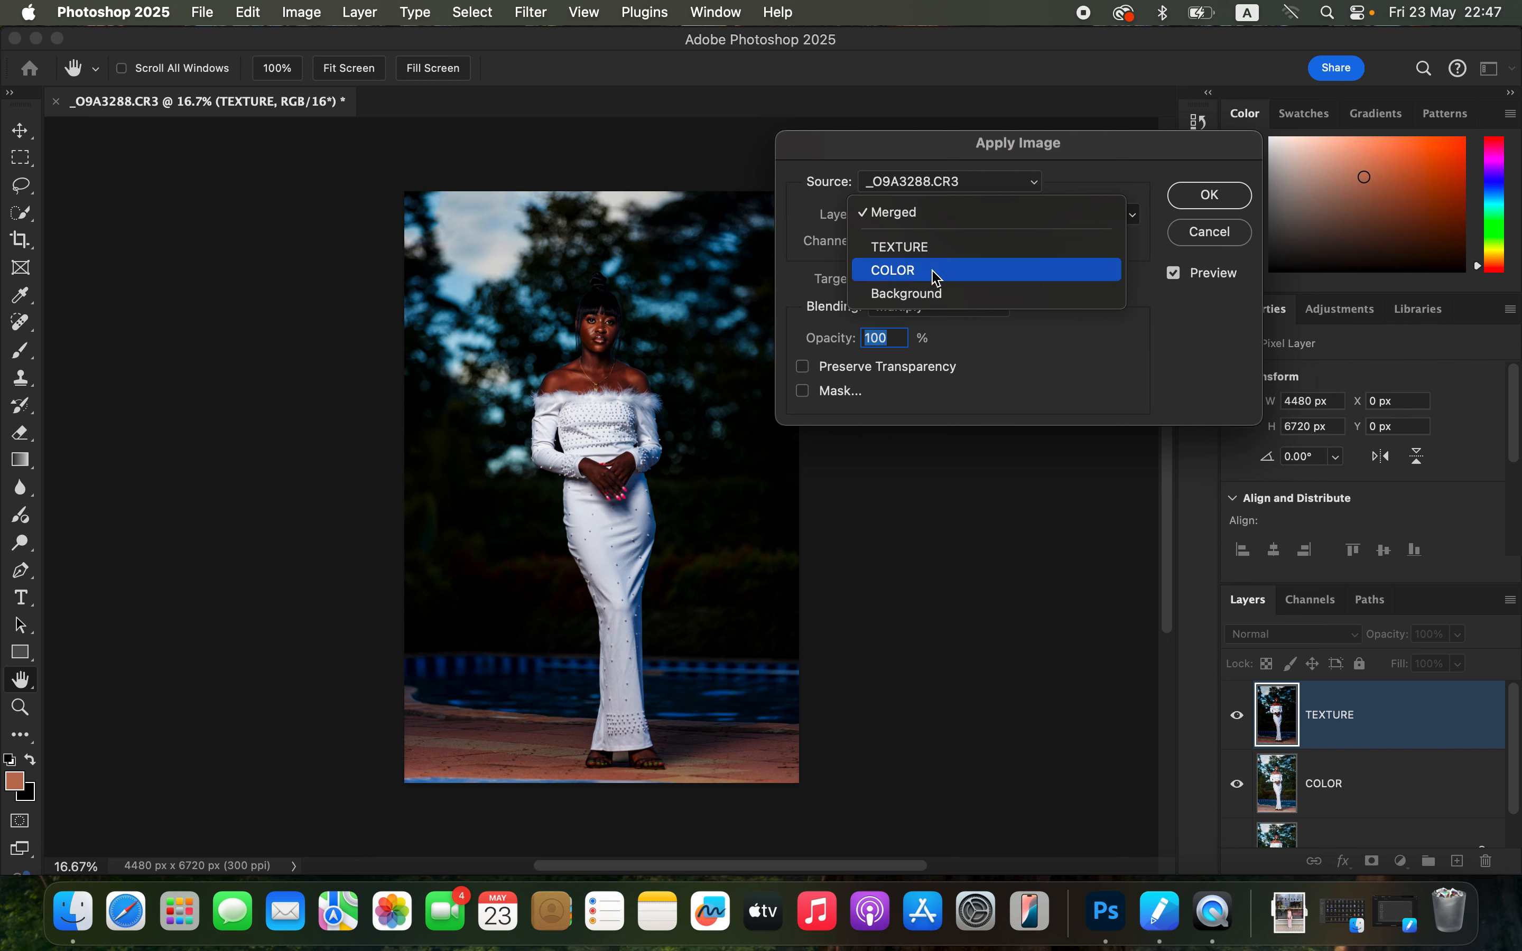
{"action": "left_click", "coordinate": [936, 277]}
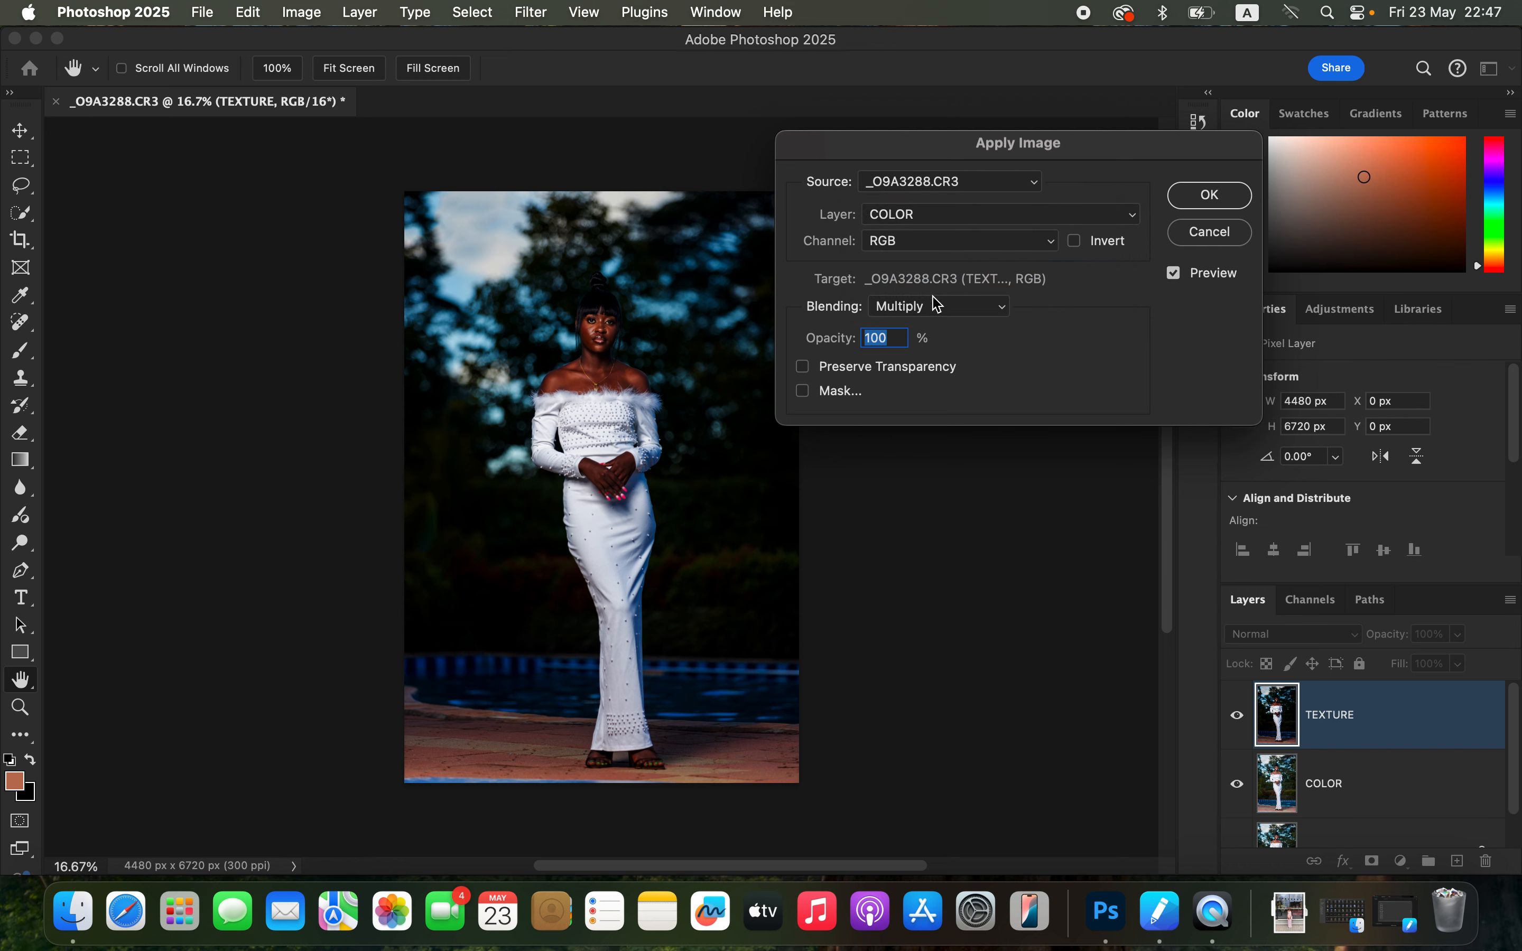
{"action": "left_click", "coordinate": [942, 308]}
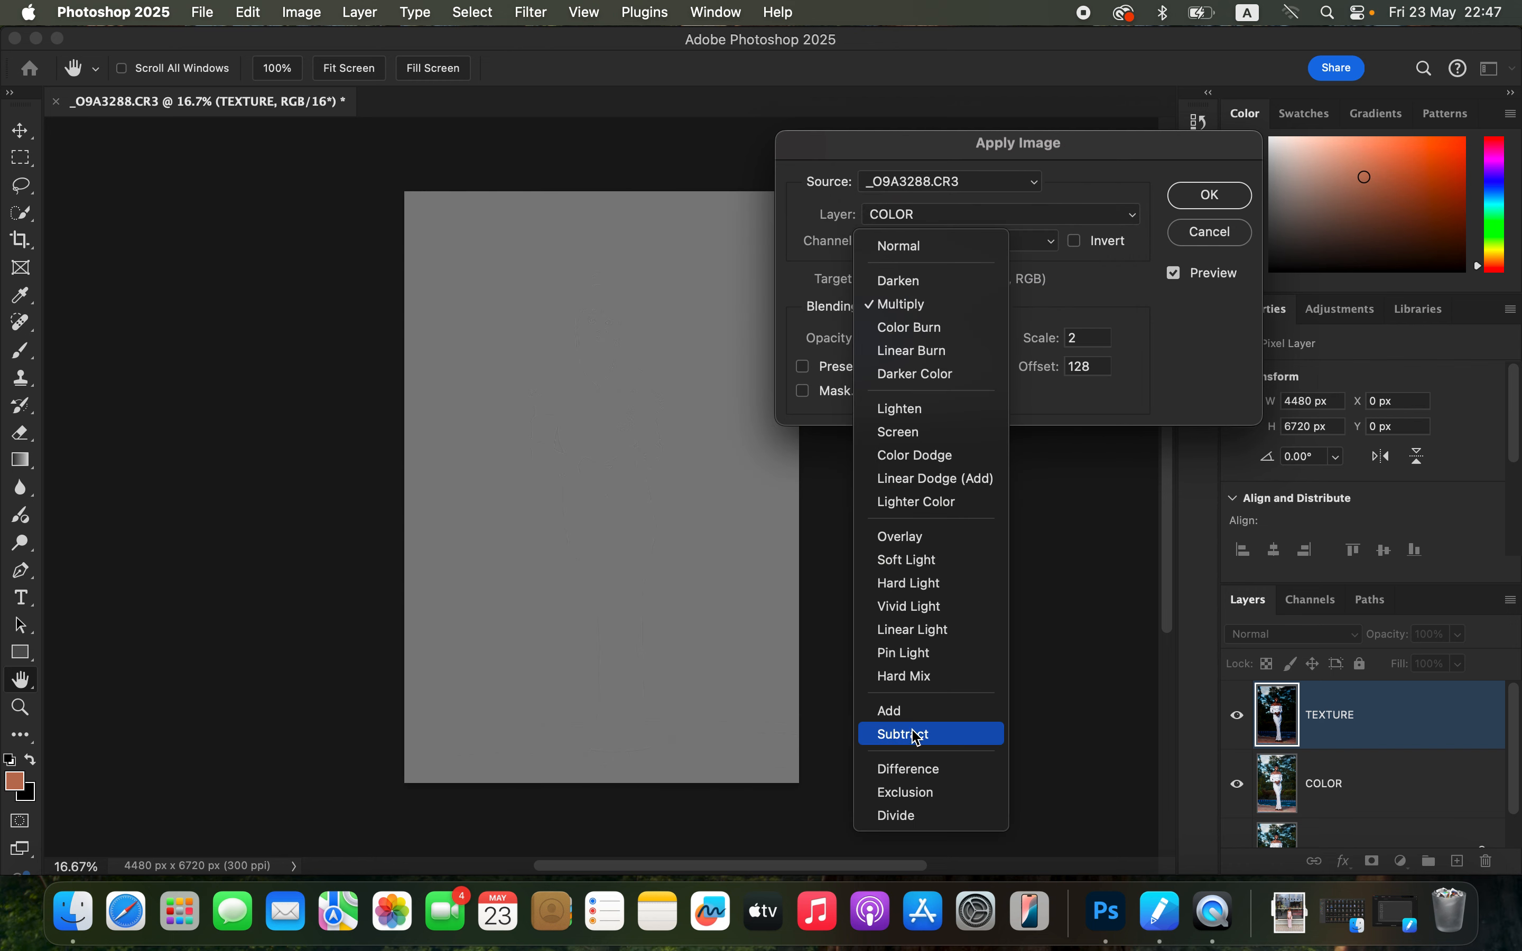
{"action": "left_click", "coordinate": [913, 717]}
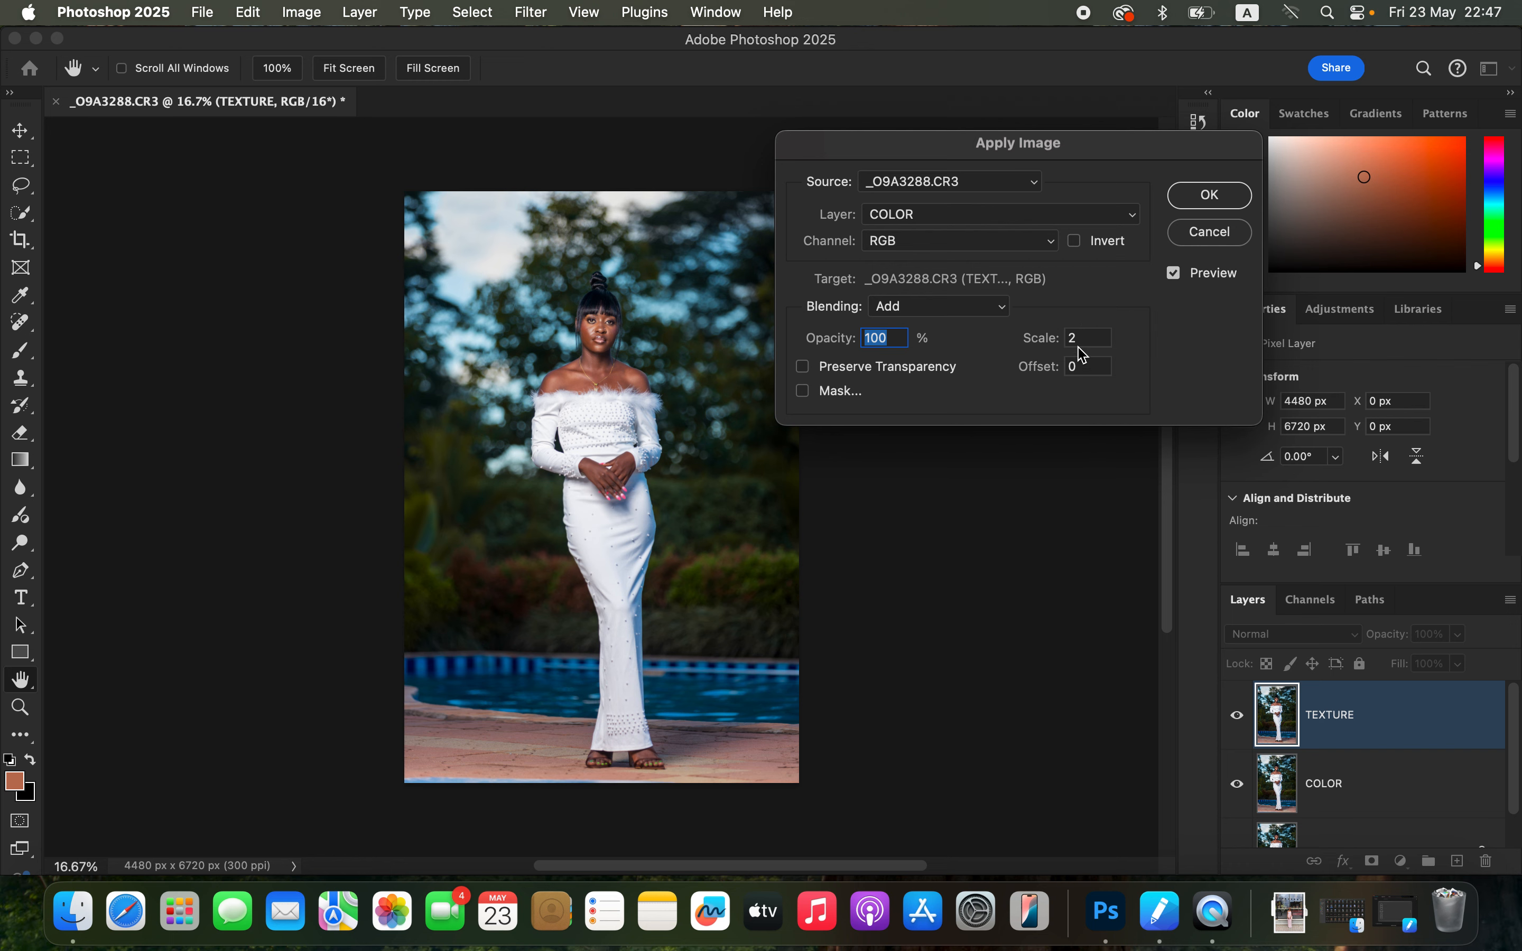
Try the inverted source and Subtract blending in Apply Image, and return the blending to Add.
{"action": "left_click", "coordinate": [1076, 244]}
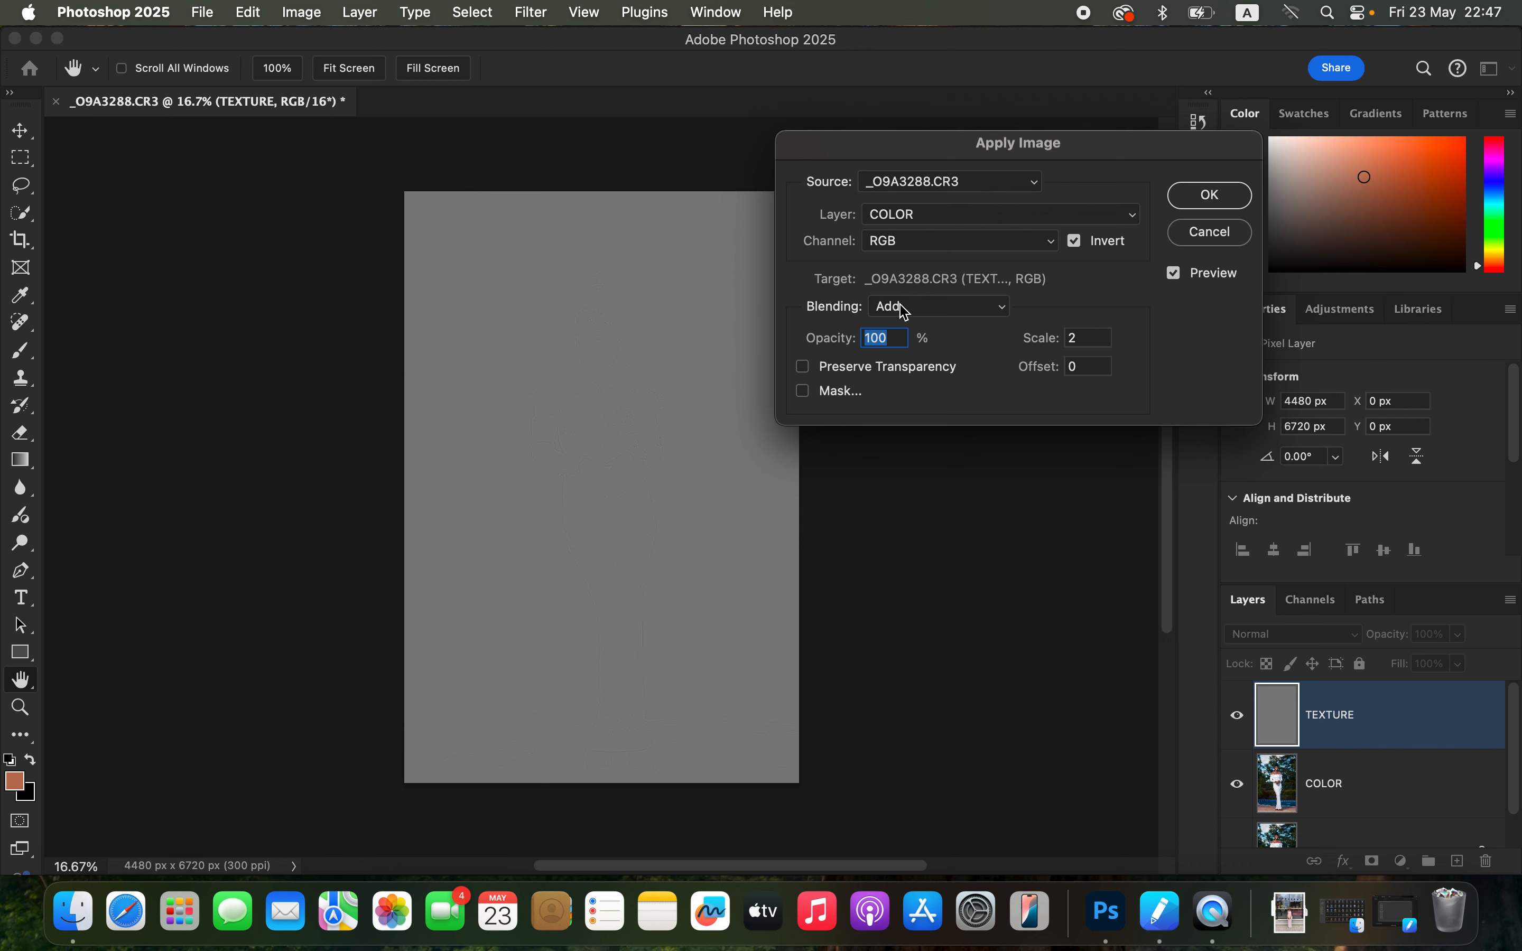
{"action": "left_click", "coordinate": [915, 304]}
{"action": "left_click", "coordinate": [917, 330]}
{"action": "left_click", "coordinate": [927, 306]}
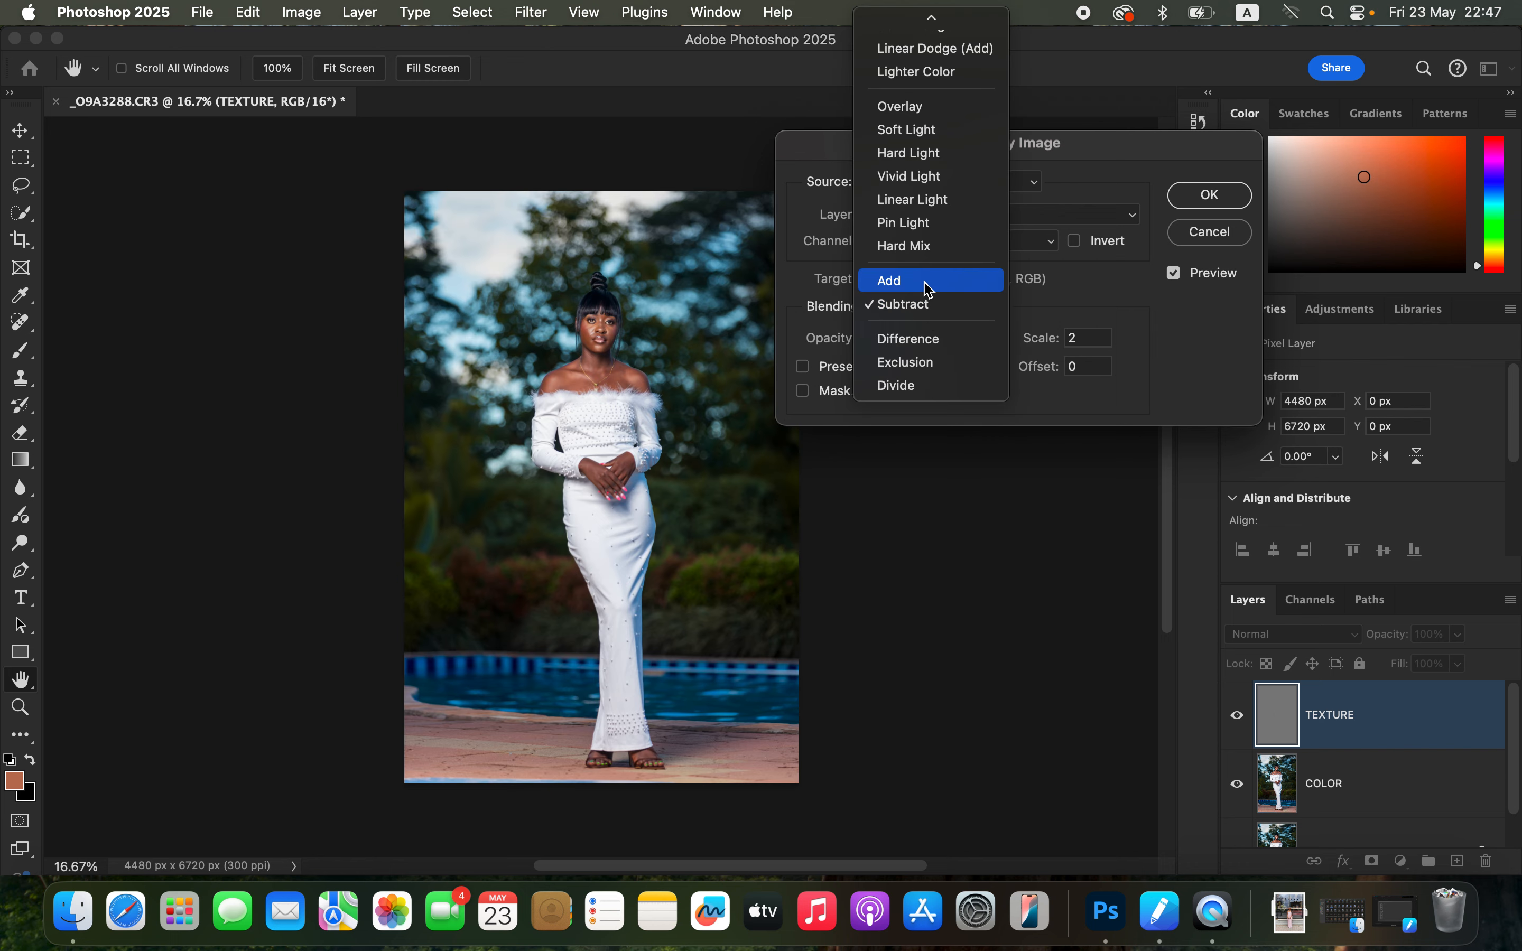
{"action": "left_click", "coordinate": [924, 286]}
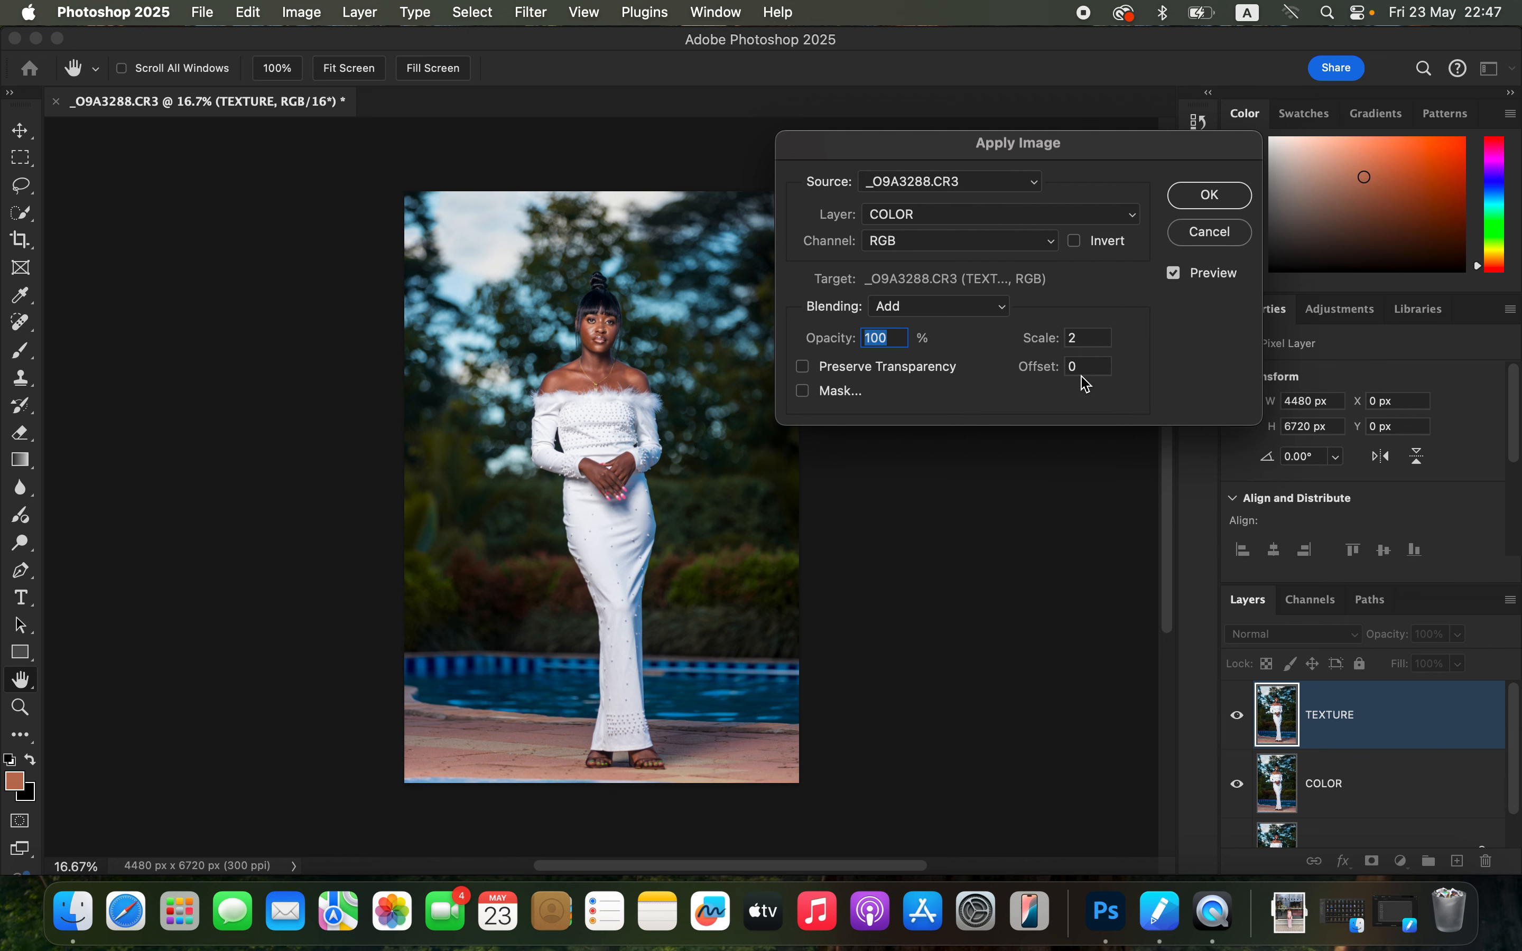
Apply the inverted COLOR image to the TEXTURE layer, and set the TEXTURE layer's blend mode to Linear Light.
{"action": "left_click", "coordinate": [1075, 245]}
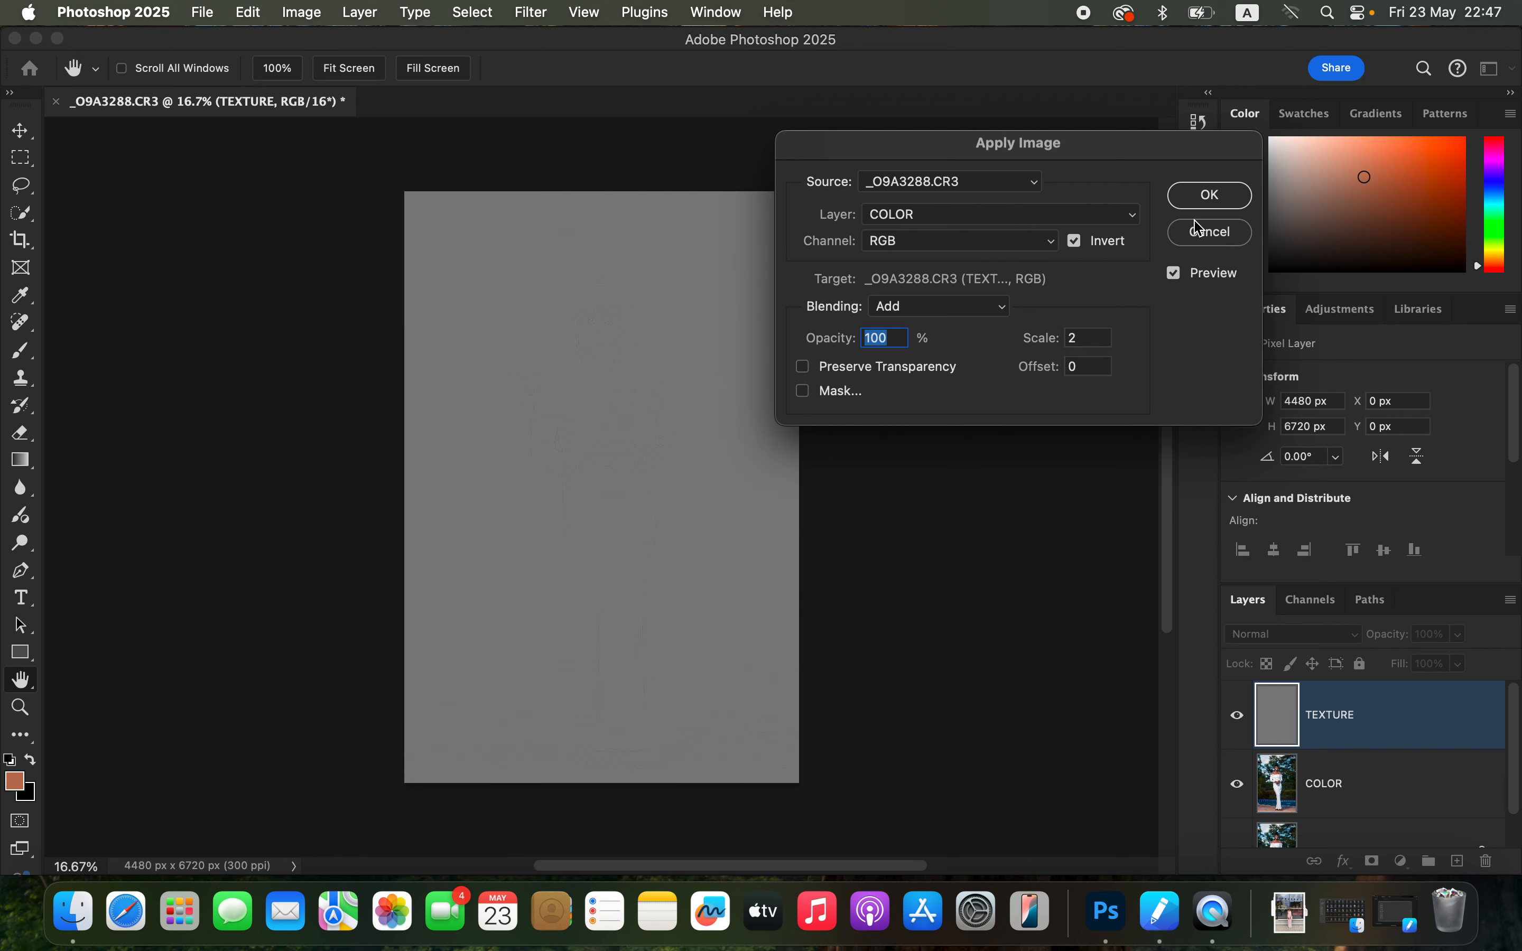
{"action": "left_click", "coordinate": [1207, 195]}
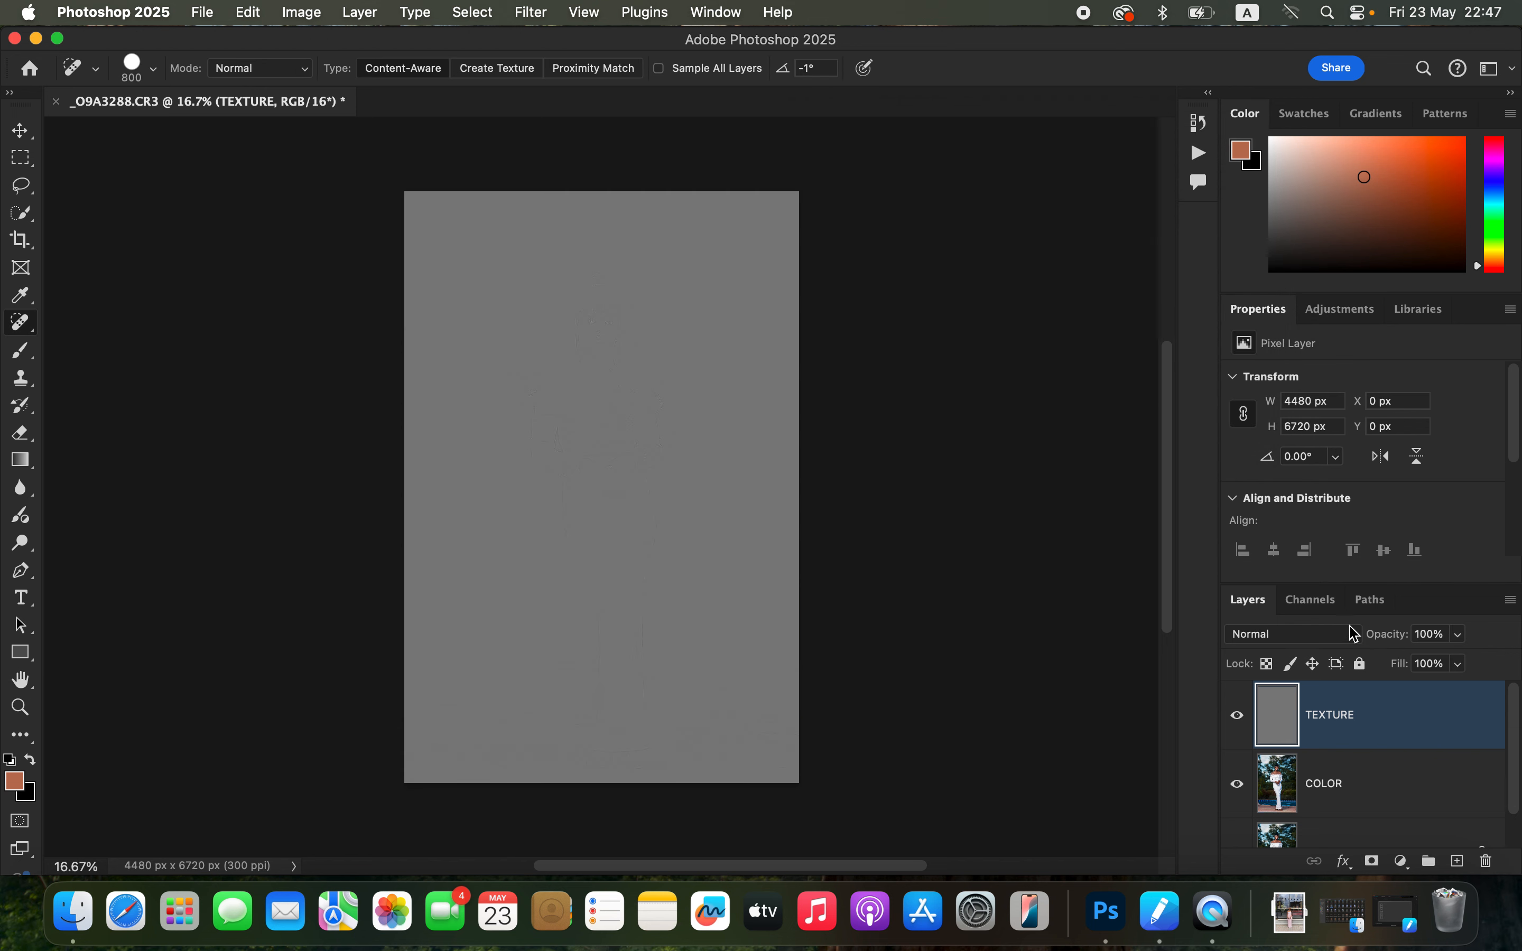
{"action": "left_click", "coordinate": [1315, 635]}
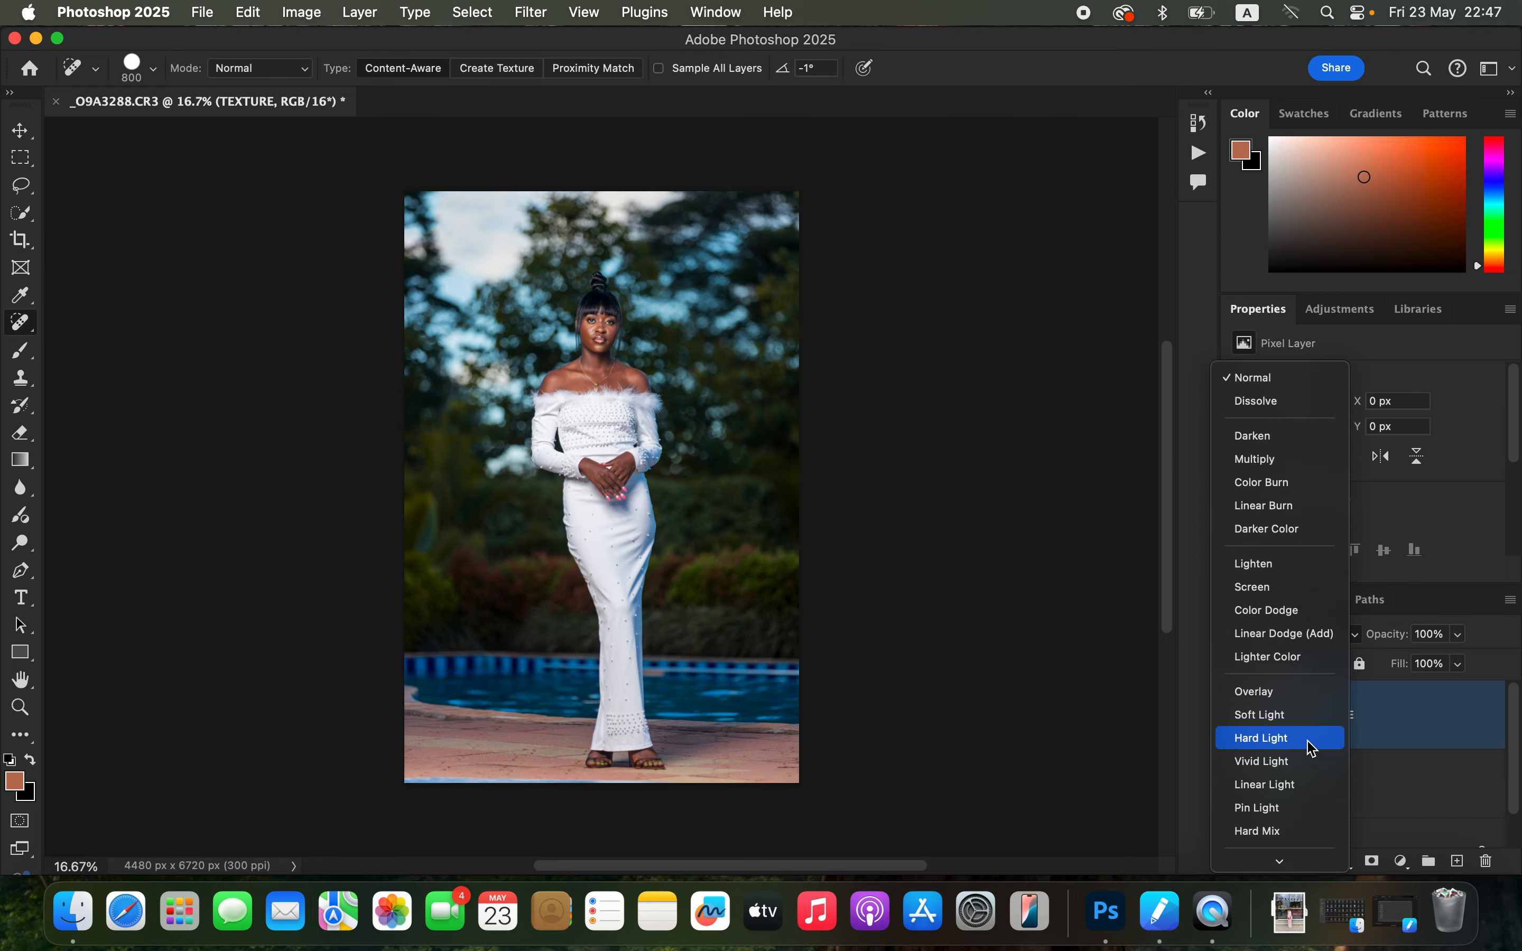
{"action": "left_click", "coordinate": [1310, 786]}
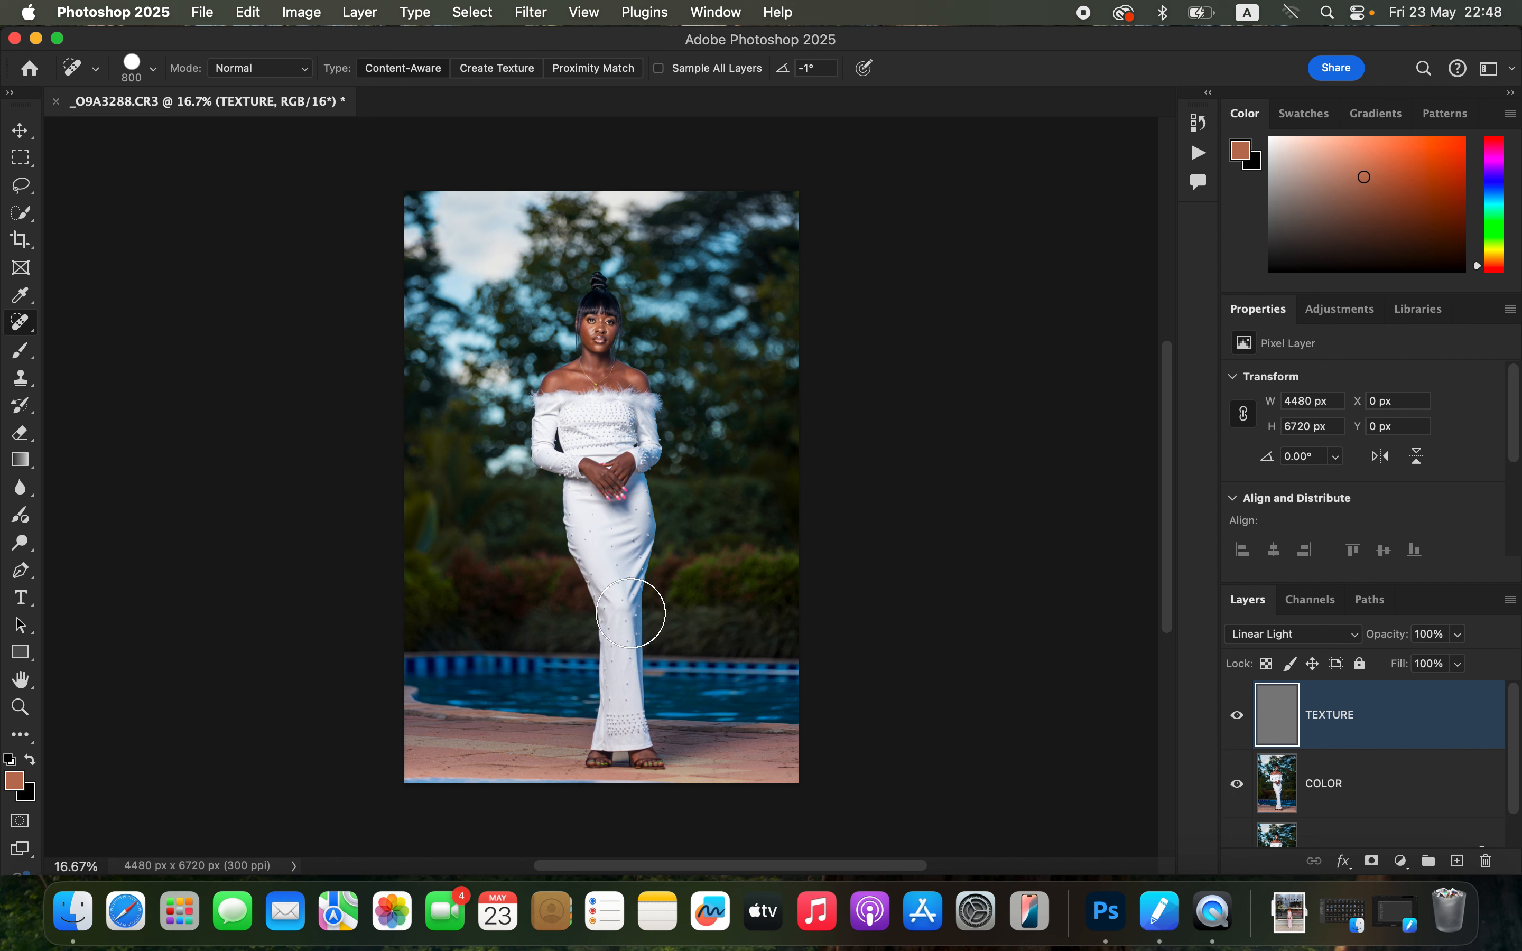
Group the TEXTURE and COLOR layers together and expand the group.
{"action": "left_click", "coordinate": [1420, 791], "text": "shift"}
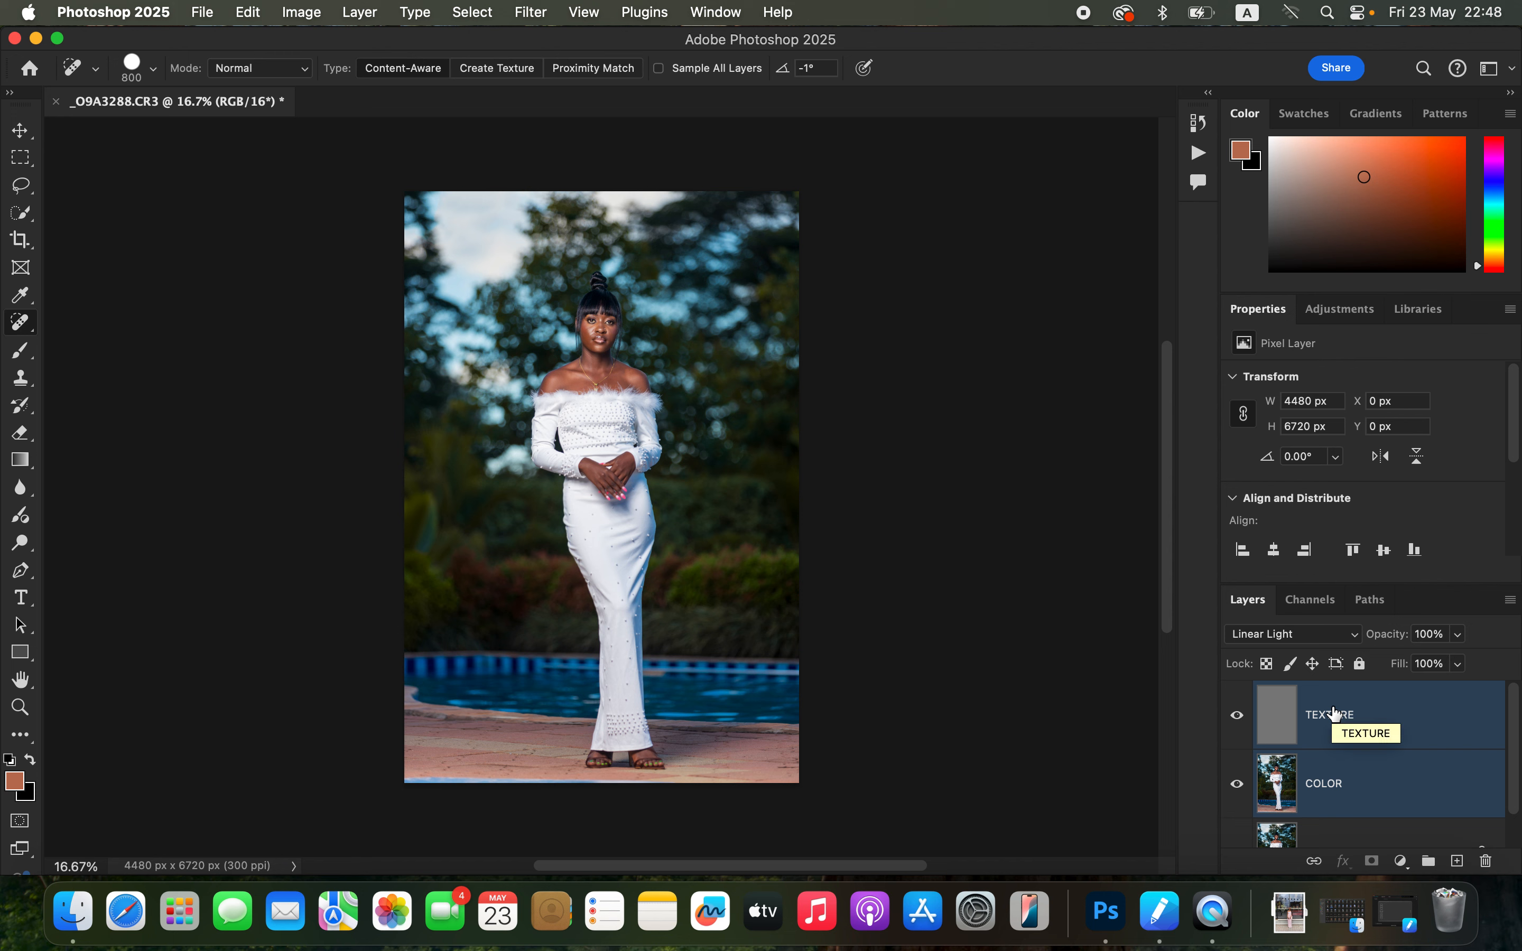
{"action": "key", "text": "super+g"}
{"action": "left_click", "coordinate": [1261, 700]}
Select the COLOR layer, hide the TEXTURE layer and activate the Mixer Brush tool for blending skin tones.
{"action": "left_click", "coordinate": [1392, 826]}
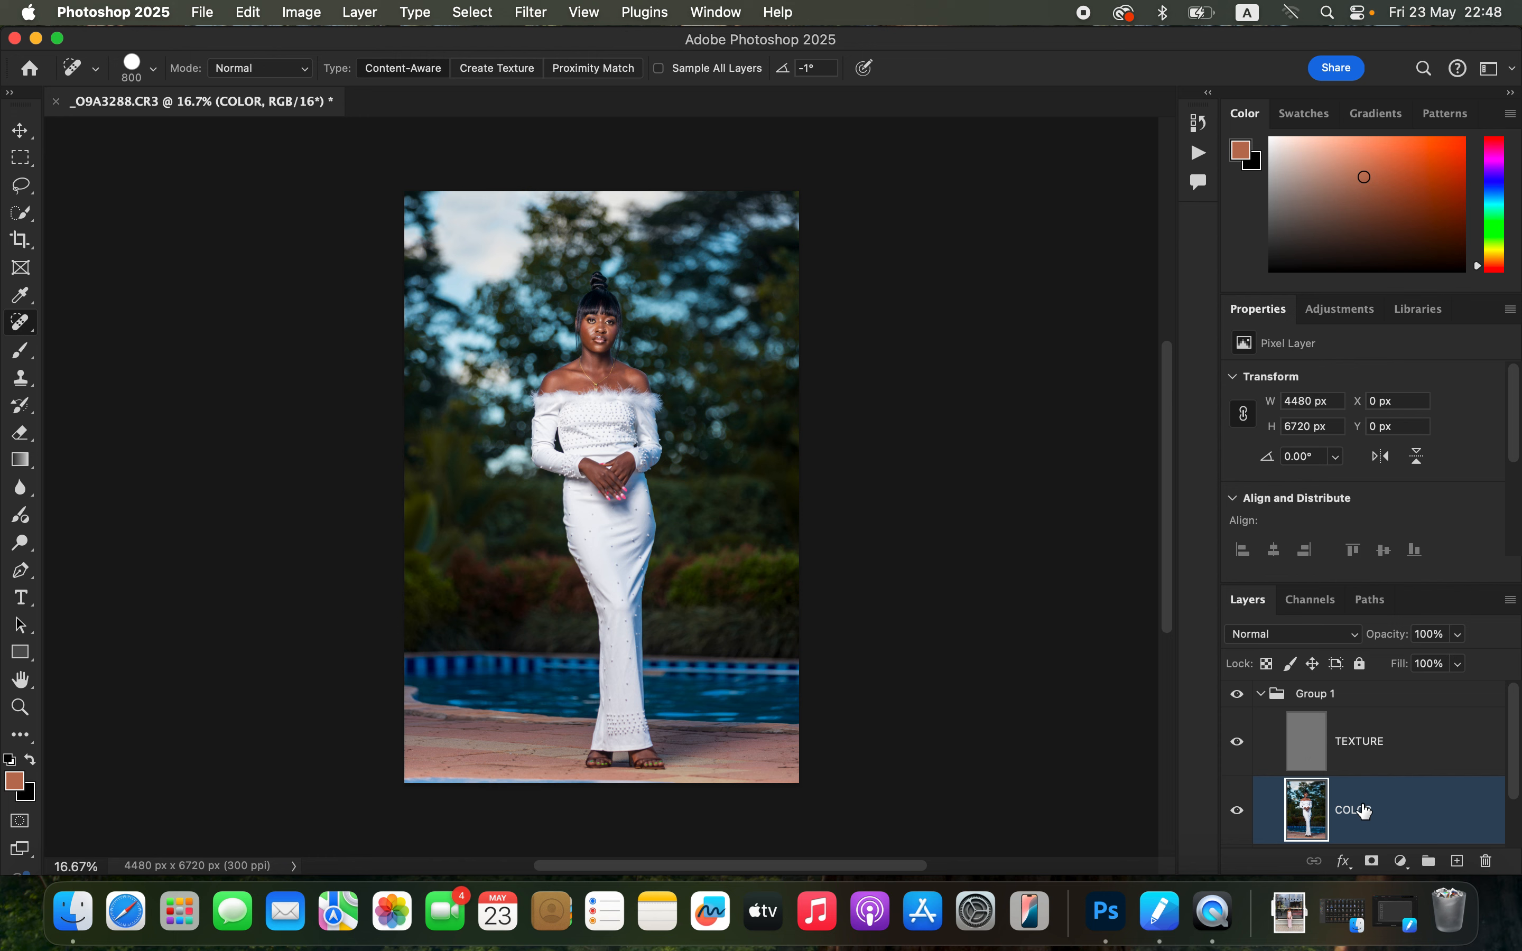
{"action": "left_click", "coordinate": [1235, 748]}
{"action": "left_click", "coordinate": [23, 356]}
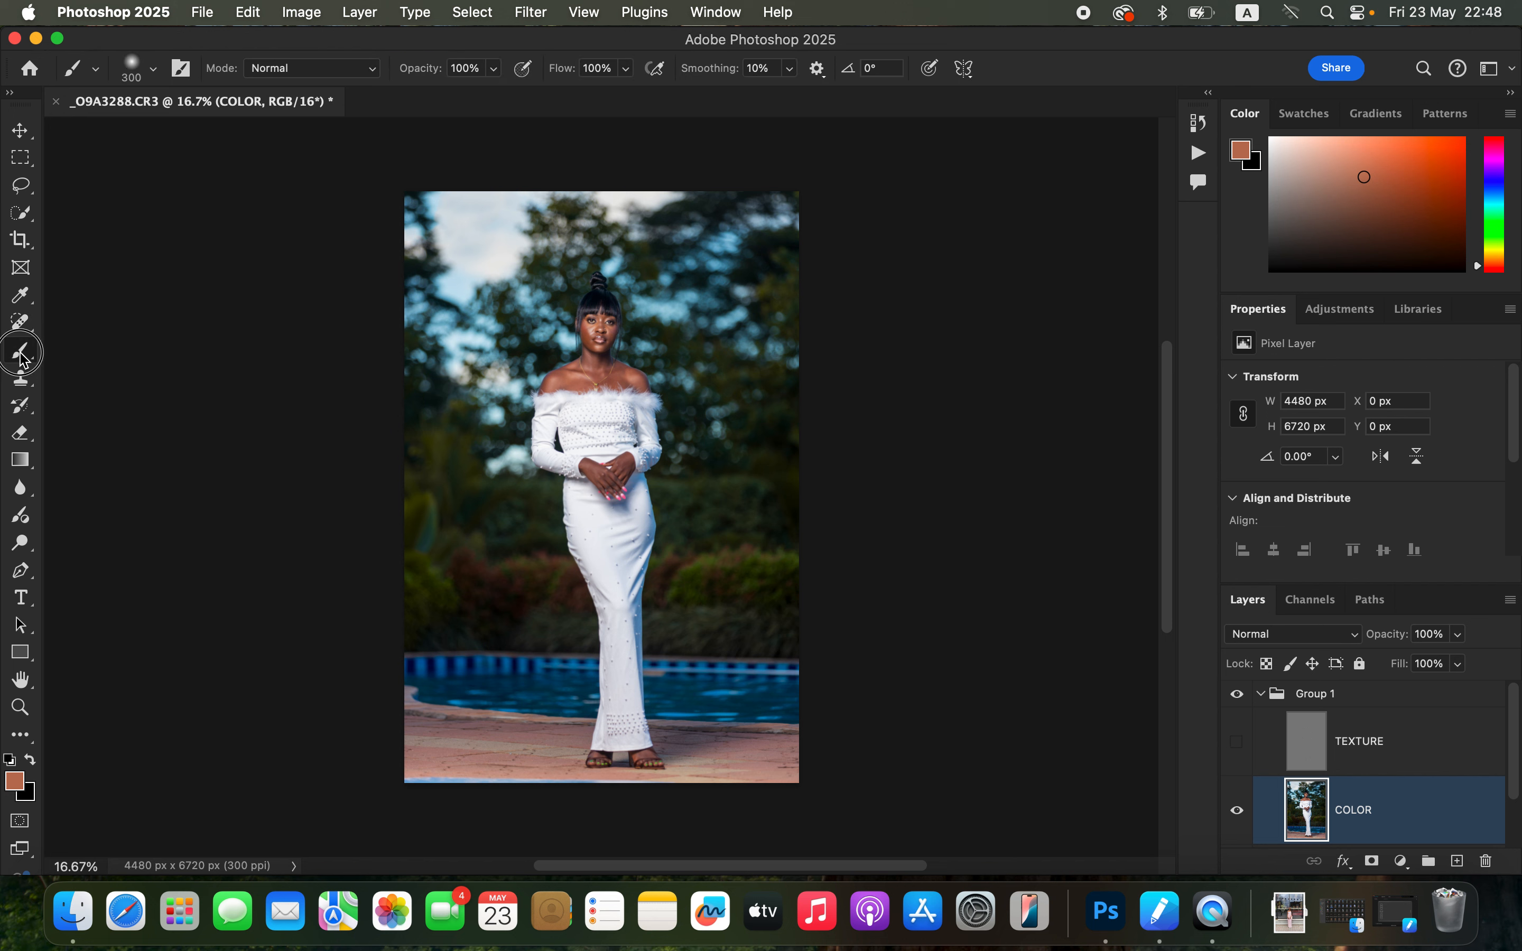
{"action": "left_click", "coordinate": [100, 405]}
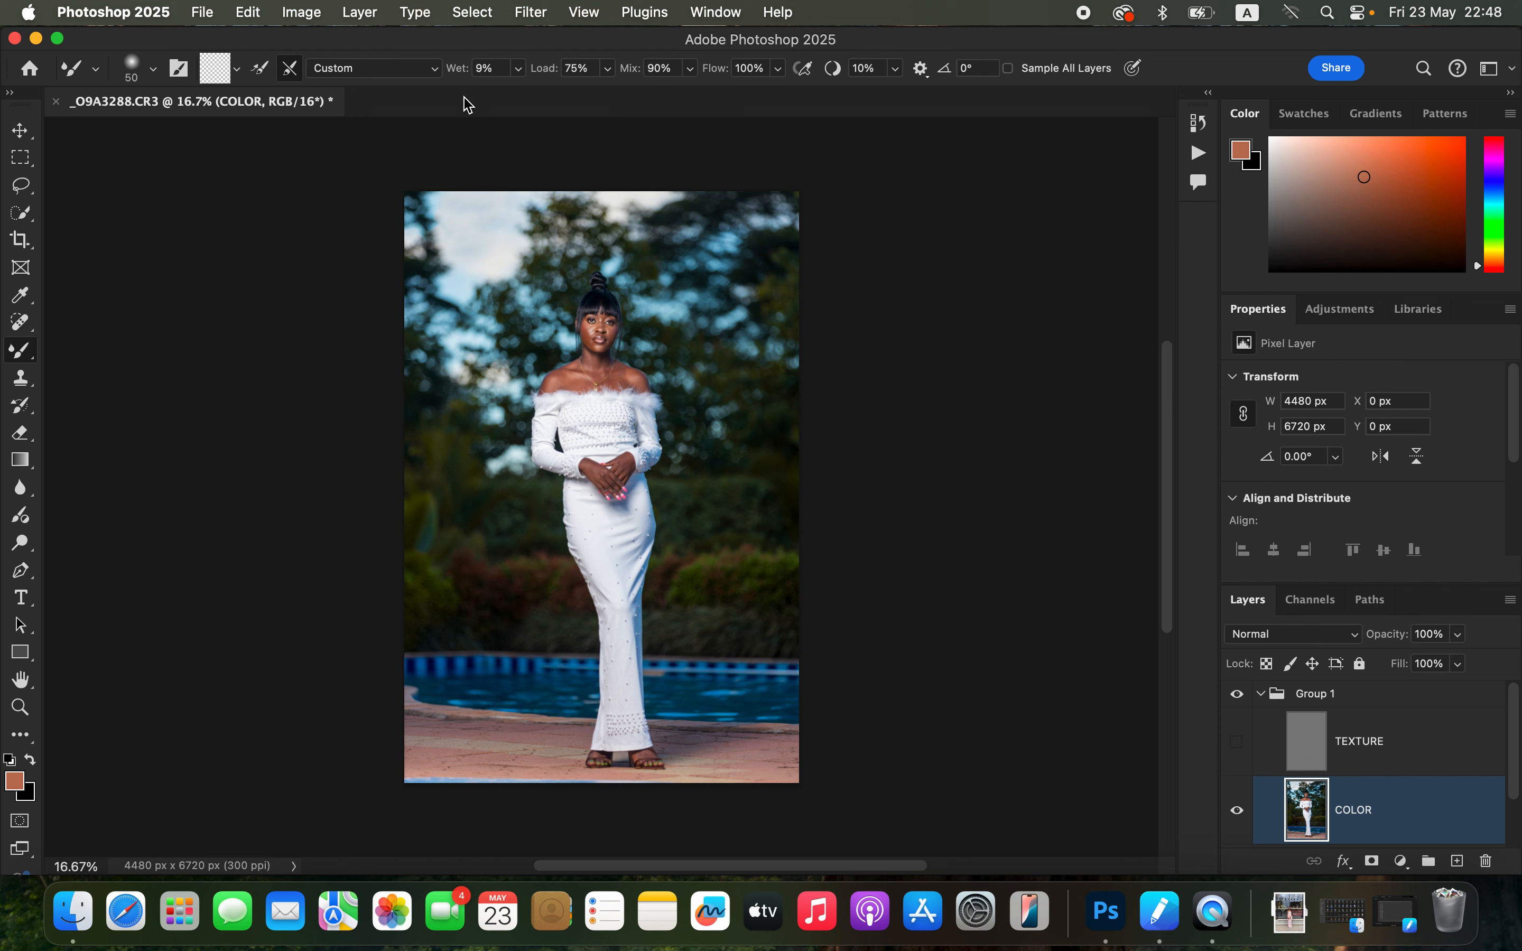
{"action": "left_click", "coordinate": [234, 70]}
{"action": "left_click", "coordinate": [235, 117]}
Smooth the skin tones of the neck, chest and shoulders on the COLOR layer with the Mixer Brush at size 100.
{"action": "key", "text": "super+equal"}
{"action": "key", "text": "super+equal"}
{"action": "key", "text": "super+equal"}
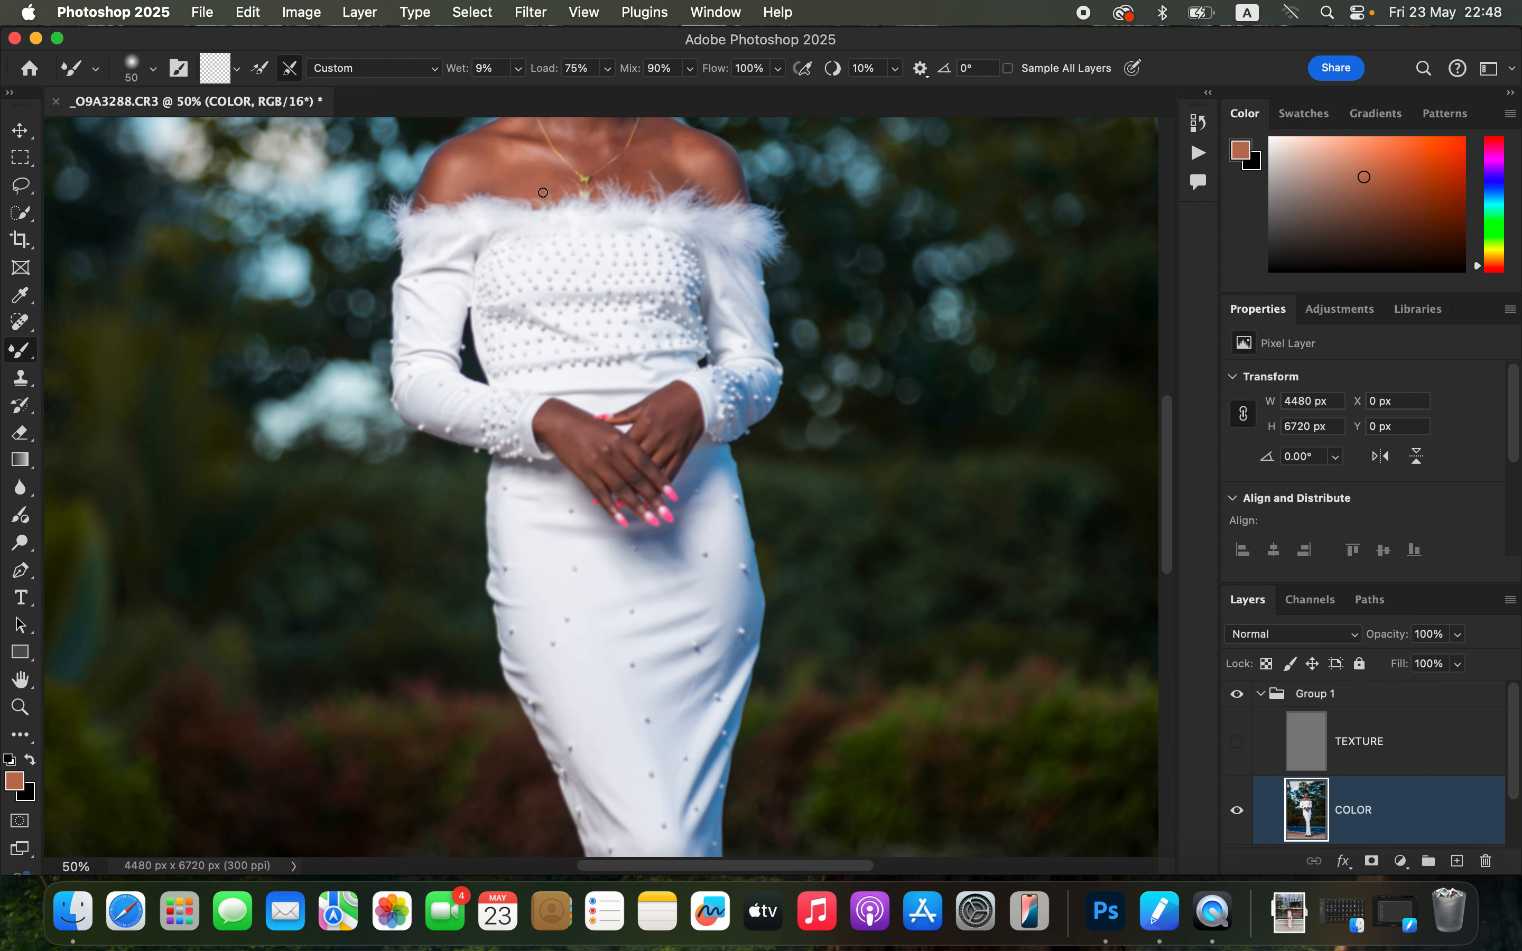
{"action": "left_click_drag", "start_coordinate": [641, 338], "coordinate": [629, 466]}
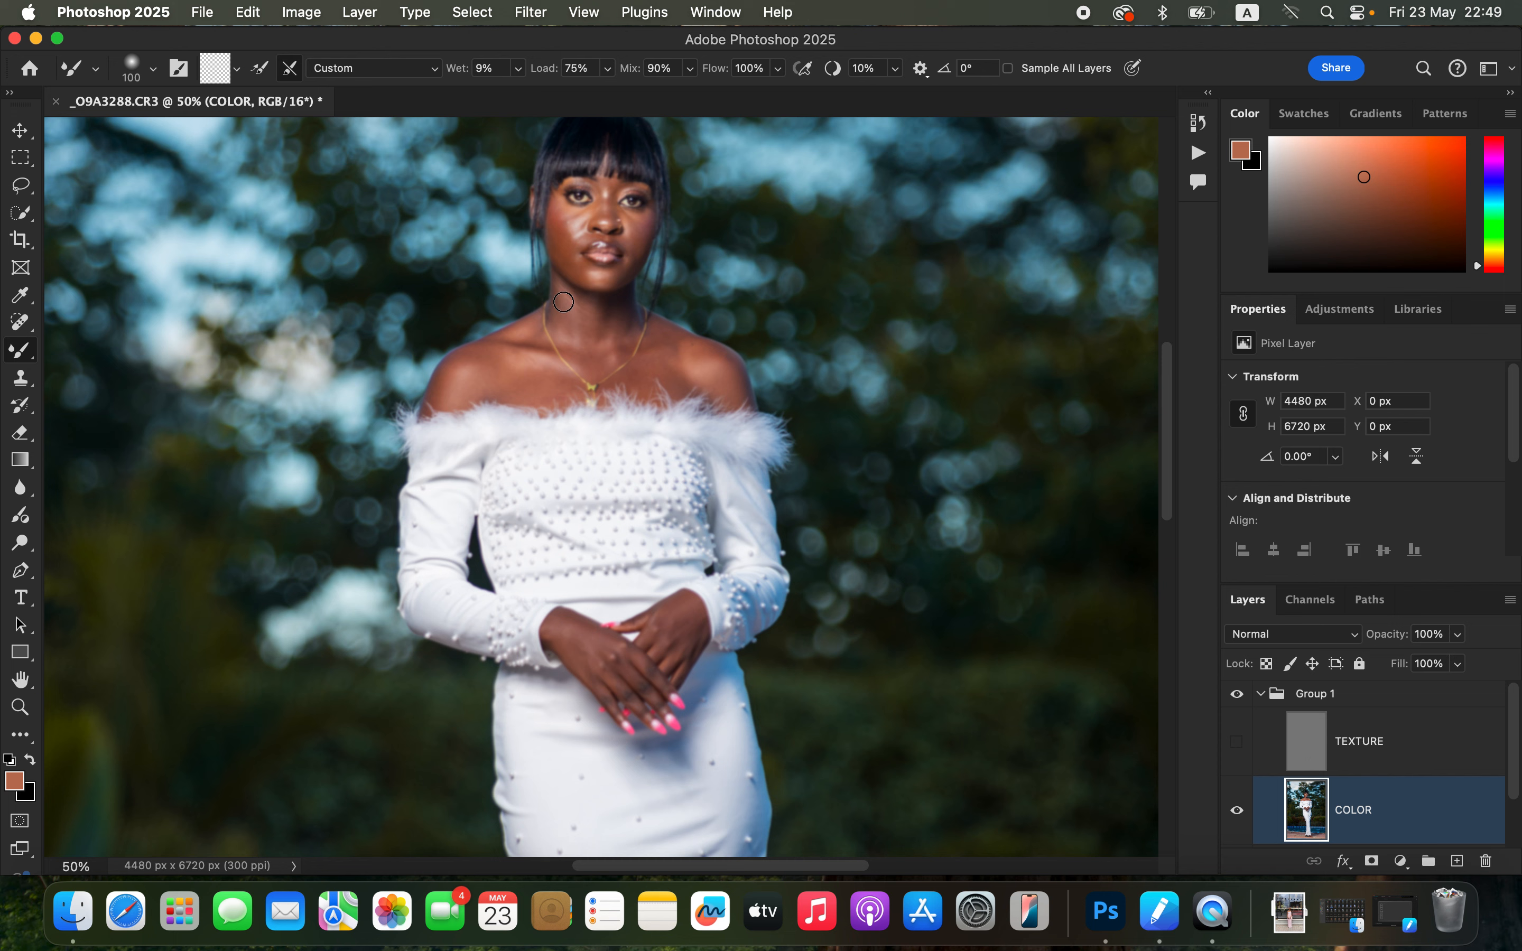
{"action": "mouse_move", "coordinate": [564, 302]}
{"action": "left_mouse_down"}
{"action": "mouse_move", "coordinate": [574, 329]}
{"action": "mouse_move", "coordinate": [595, 316]}
{"action": "mouse_move", "coordinate": [602, 340]}
{"action": "mouse_move", "coordinate": [614, 317]}
{"action": "mouse_move", "coordinate": [608, 347]}
{"action": "mouse_move", "coordinate": [592, 320]}
{"action": "mouse_move", "coordinate": [502, 360]}
{"action": "mouse_move", "coordinate": [536, 352]}
{"action": "mouse_move", "coordinate": [538, 386]}
{"action": "mouse_move", "coordinate": [513, 367]}
{"action": "mouse_move", "coordinate": [482, 382]}
{"action": "mouse_move", "coordinate": [483, 358]}
{"action": "mouse_move", "coordinate": [440, 397]}
{"action": "mouse_move", "coordinate": [492, 354]}
{"action": "mouse_move", "coordinate": [595, 324]}
{"action": "mouse_move", "coordinate": [627, 328]}
{"action": "mouse_move", "coordinate": [654, 377]}
{"action": "mouse_move", "coordinate": [682, 383]}
{"action": "mouse_move", "coordinate": [666, 346]}
{"action": "mouse_move", "coordinate": [686, 343]}
{"action": "mouse_move", "coordinate": [730, 367]}
{"action": "mouse_move", "coordinate": [602, 330]}
{"action": "mouse_move", "coordinate": [566, 297]}
{"action": "mouse_move", "coordinate": [530, 340]}
{"action": "mouse_move", "coordinate": [459, 366]}
{"action": "left_mouse_up"}
{"action": "key", "text": "bracketleft"}
{"action": "key", "text": "bracketleft"}
Smooth the facial skin tones on the COLOR layer with the Mixer Brush at size 50, and show the TEXTURE layer.
{"action": "key", "text": "super+plus"}
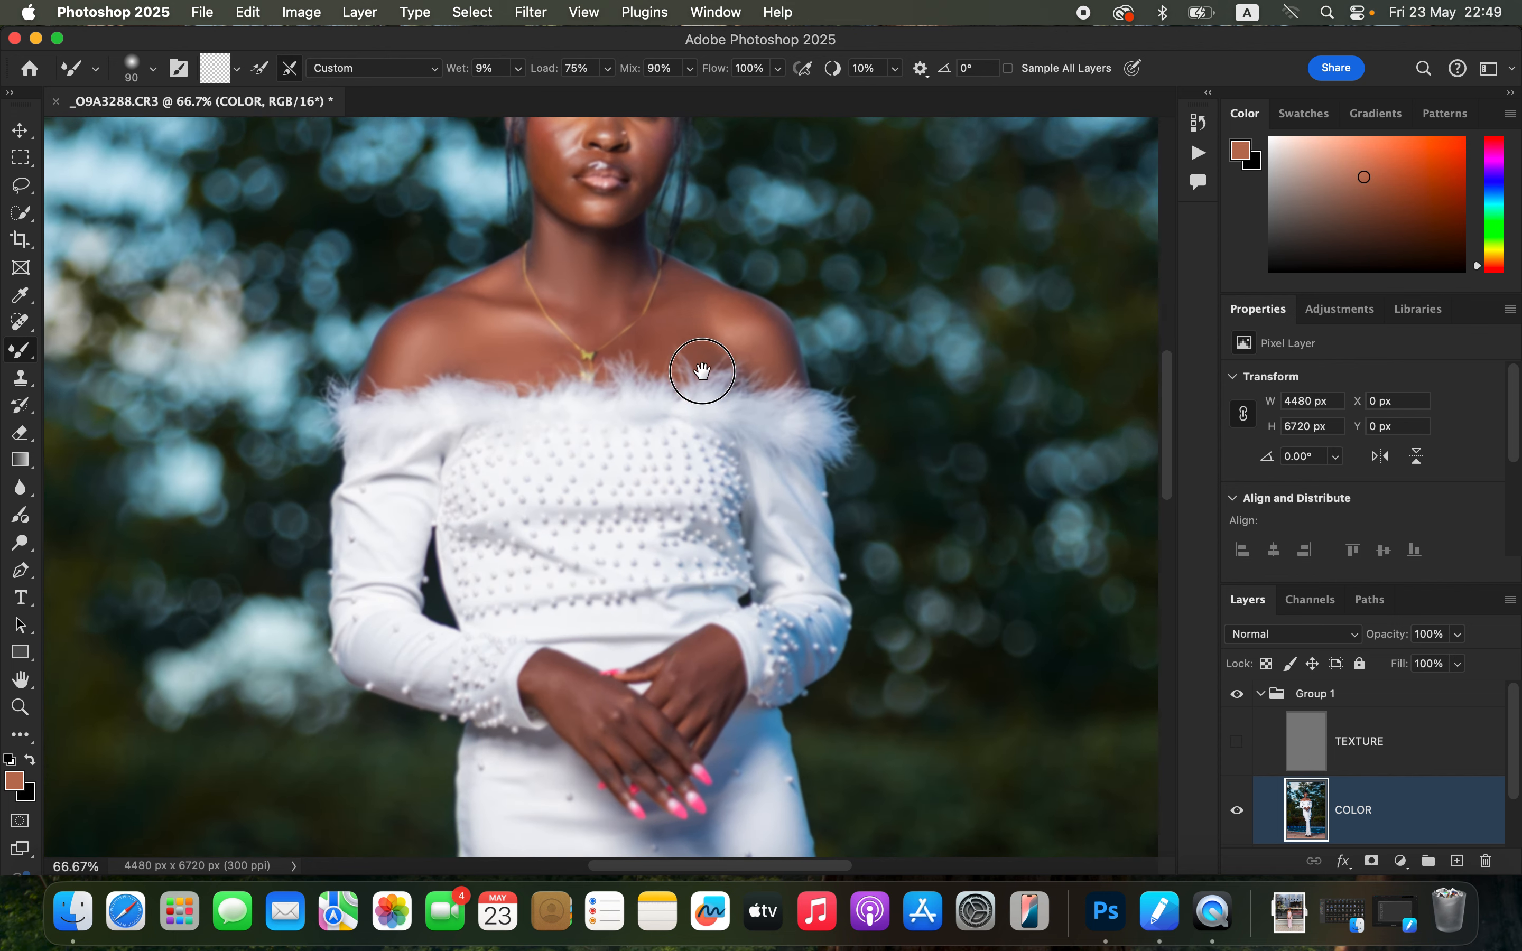
{"action": "left_click_drag", "start_coordinate": [701, 363], "coordinate": [712, 470]}
{"action": "mouse_move", "coordinate": [557, 254]}
{"action": "left_mouse_down"}
{"action": "mouse_move", "coordinate": [572, 294]}
{"action": "mouse_move", "coordinate": [563, 236]}
{"action": "mouse_move", "coordinate": [570, 261]}
{"action": "mouse_move", "coordinate": [594, 266]}
{"action": "mouse_move", "coordinate": [564, 224]}
{"action": "mouse_move", "coordinate": [589, 230]}
{"action": "mouse_move", "coordinate": [576, 305]}
{"action": "mouse_move", "coordinate": [607, 318]}
{"action": "mouse_move", "coordinate": [597, 311]}
{"action": "mouse_move", "coordinate": [646, 308]}
{"action": "mouse_move", "coordinate": [664, 282]}
{"action": "mouse_move", "coordinate": [651, 237]}
{"action": "mouse_move", "coordinate": [665, 243]}
{"action": "mouse_move", "coordinate": [628, 238]}
{"action": "mouse_move", "coordinate": [610, 203]}
{"action": "mouse_move", "coordinate": [638, 197]}
{"action": "mouse_move", "coordinate": [628, 224]}
{"action": "mouse_move", "coordinate": [620, 188]}
{"action": "mouse_move", "coordinate": [622, 234]}
{"action": "mouse_move", "coordinate": [584, 234]}
{"action": "left_mouse_up"}
{"action": "key", "text": "["}
{"action": "key", "text": "["}
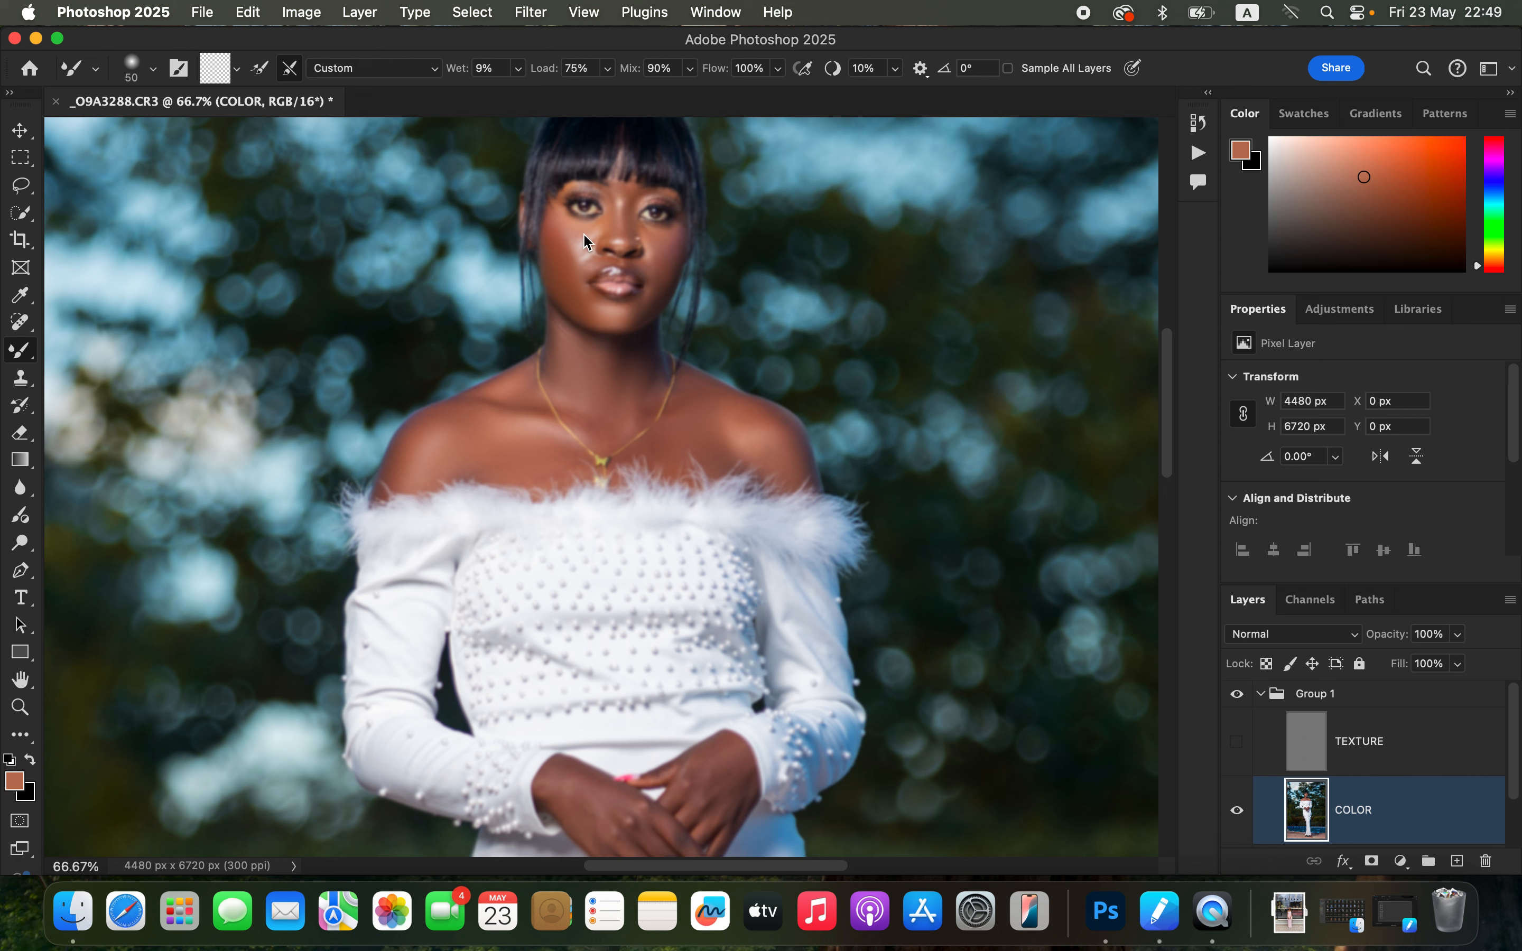
{"action": "mouse_move", "coordinate": [587, 236]}
{"action": "left_mouse_down"}
{"action": "mouse_move", "coordinate": [569, 233]}
{"action": "mouse_move", "coordinate": [595, 253]}
{"action": "left_mouse_up"}
{"action": "left_click", "coordinate": [1236, 741]}
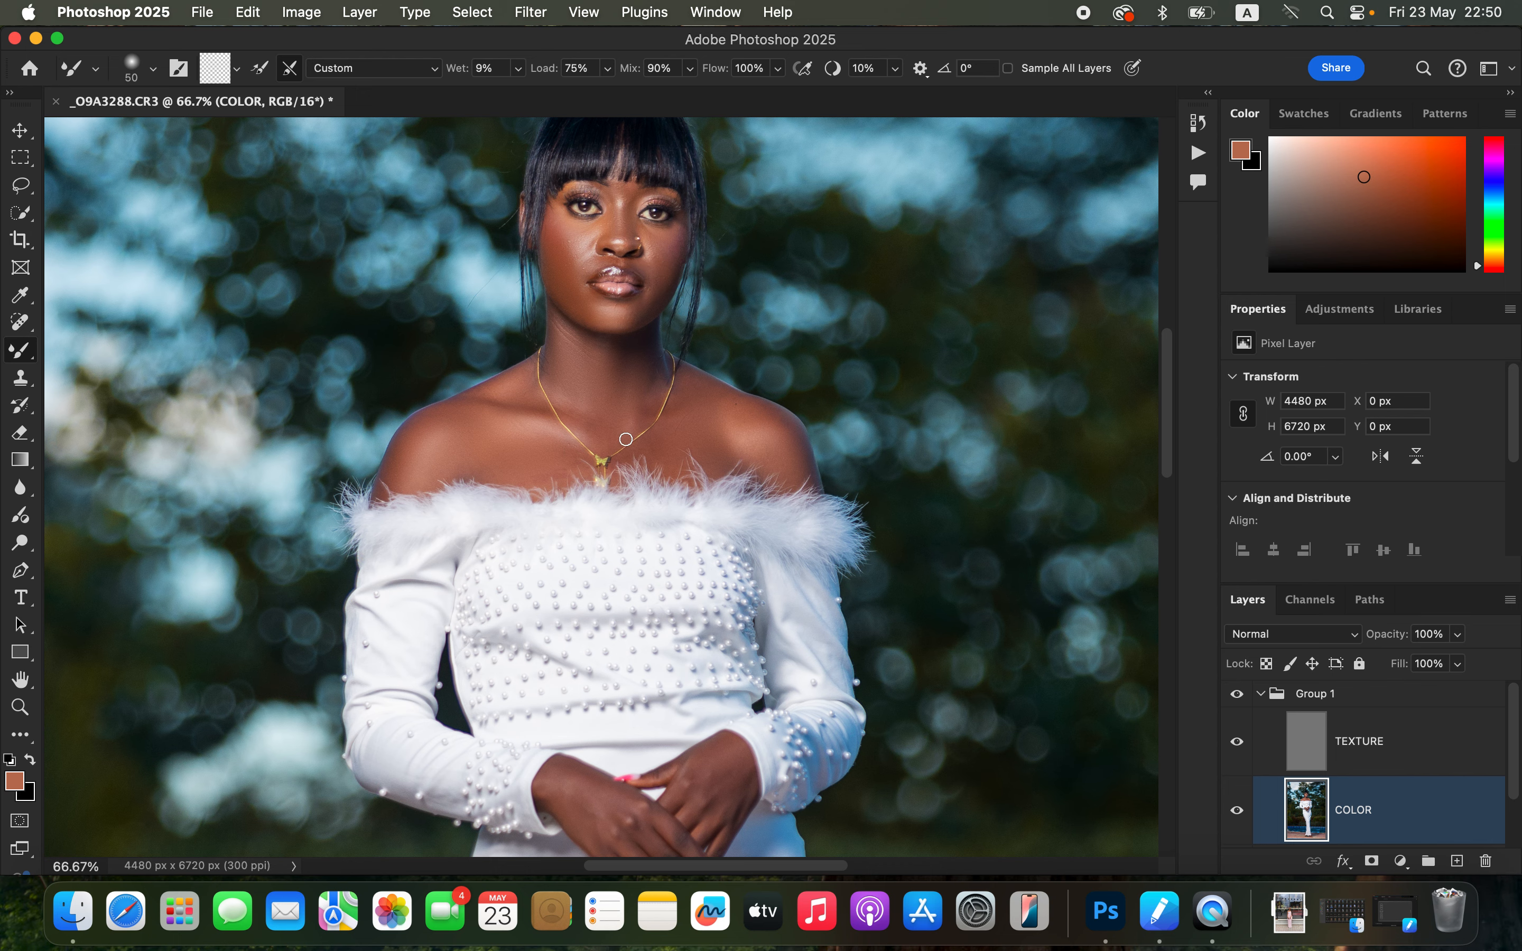
Smooth the skin tones of both hands on the COLOR layer with the Mixer Brush, with the TEXTURE layer hidden.
{"action": "scroll", "coordinate": [808, 503], "scroll_direction": "down", "scroll_amount": 5}
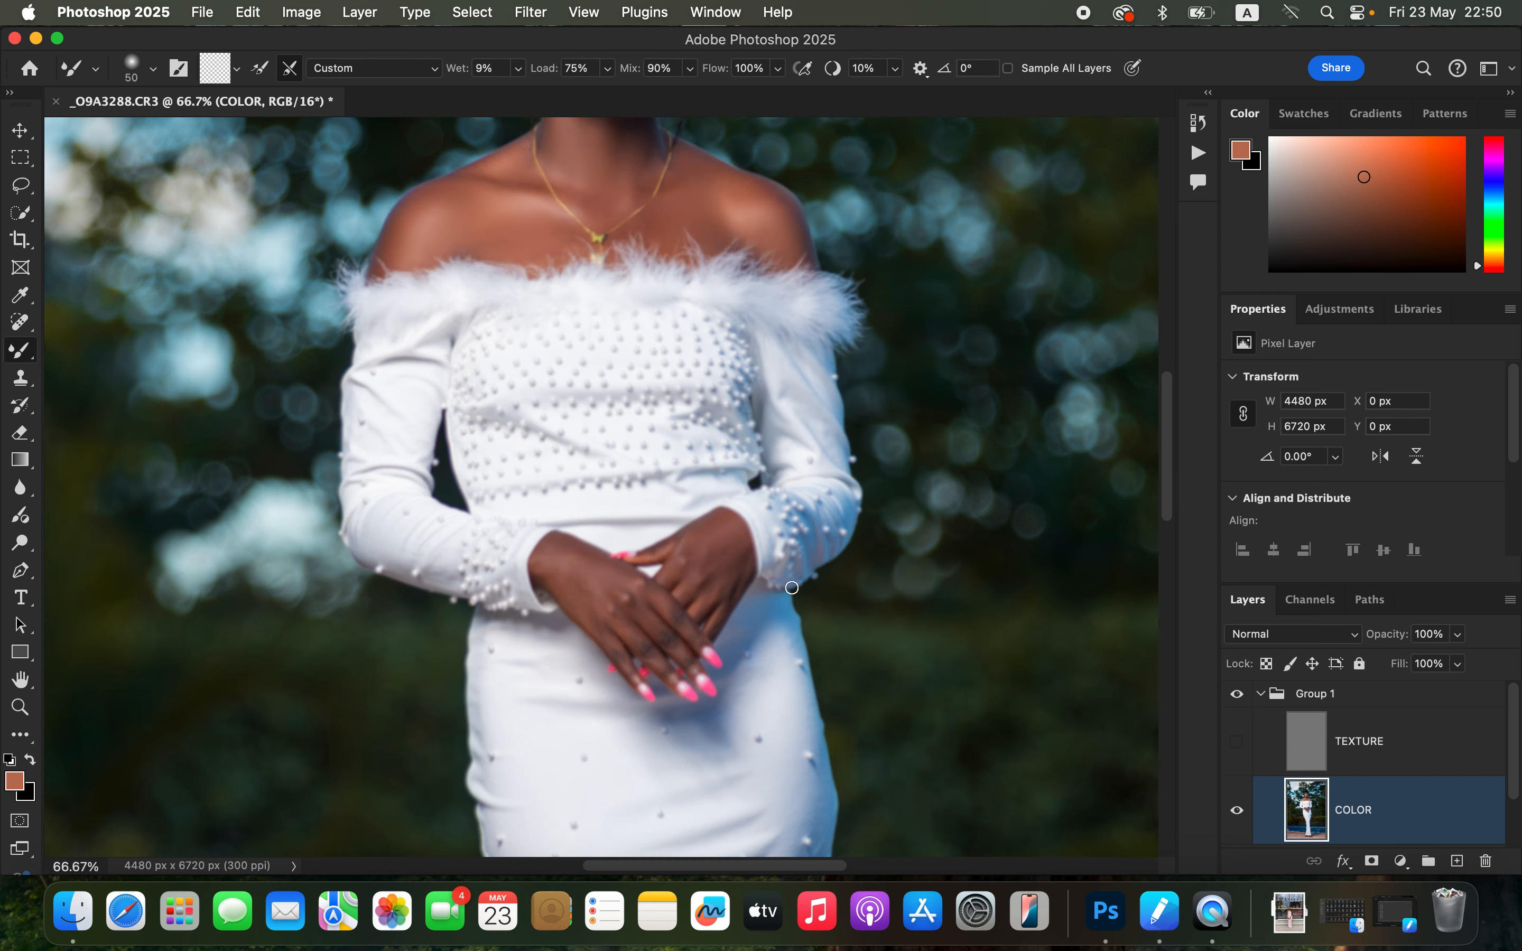
{"action": "key", "text": "bracketright"}
{"action": "mouse_move", "coordinate": [728, 546]}
{"action": "left_mouse_down"}
{"action": "mouse_move", "coordinate": [735, 567]}
{"action": "mouse_move", "coordinate": [698, 546]}
{"action": "mouse_move", "coordinate": [733, 540]}
{"action": "mouse_move", "coordinate": [738, 575]}
{"action": "left_mouse_up"}
{"action": "mouse_move", "coordinate": [555, 590]}
{"action": "left_mouse_down"}
{"action": "mouse_move", "coordinate": [582, 606]}
{"action": "mouse_move", "coordinate": [555, 563]}
{"action": "mouse_move", "coordinate": [586, 572]}
{"action": "mouse_move", "coordinate": [598, 615]}
{"action": "mouse_move", "coordinate": [540, 557]}
{"action": "mouse_move", "coordinate": [615, 584]}
{"action": "mouse_move", "coordinate": [547, 567]}
{"action": "mouse_move", "coordinate": [585, 610]}
{"action": "left_mouse_up"}
{"action": "key", "text": "bracketleft"}
{"action": "key", "text": "bracketleft"}
{"action": "mouse_move", "coordinate": [610, 643]}
{"action": "left_mouse_down"}
{"action": "mouse_move", "coordinate": [661, 666]}
{"action": "mouse_move", "coordinate": [651, 656]}
{"action": "mouse_move", "coordinate": [678, 645]}
{"action": "mouse_move", "coordinate": [672, 611]}
{"action": "mouse_move", "coordinate": [687, 630]}
{"action": "mouse_move", "coordinate": [625, 589]}
{"action": "mouse_move", "coordinate": [685, 561]}
{"action": "mouse_move", "coordinate": [677, 572]}
{"action": "mouse_move", "coordinate": [703, 583]}
{"action": "mouse_move", "coordinate": [691, 596]}
{"action": "mouse_move", "coordinate": [734, 589]}
{"action": "mouse_move", "coordinate": [720, 618]}
{"action": "mouse_move", "coordinate": [695, 577]}
{"action": "mouse_move", "coordinate": [626, 577]}
{"action": "mouse_move", "coordinate": [545, 558]}
{"action": "left_mouse_up"}
Smooth the skin of the feet on the COLOR layer with the Mixer Brush at size 70, and show the TEXTURE layer.
{"action": "left_click_drag", "start_coordinate": [768, 783], "coordinate": [774, 544]}
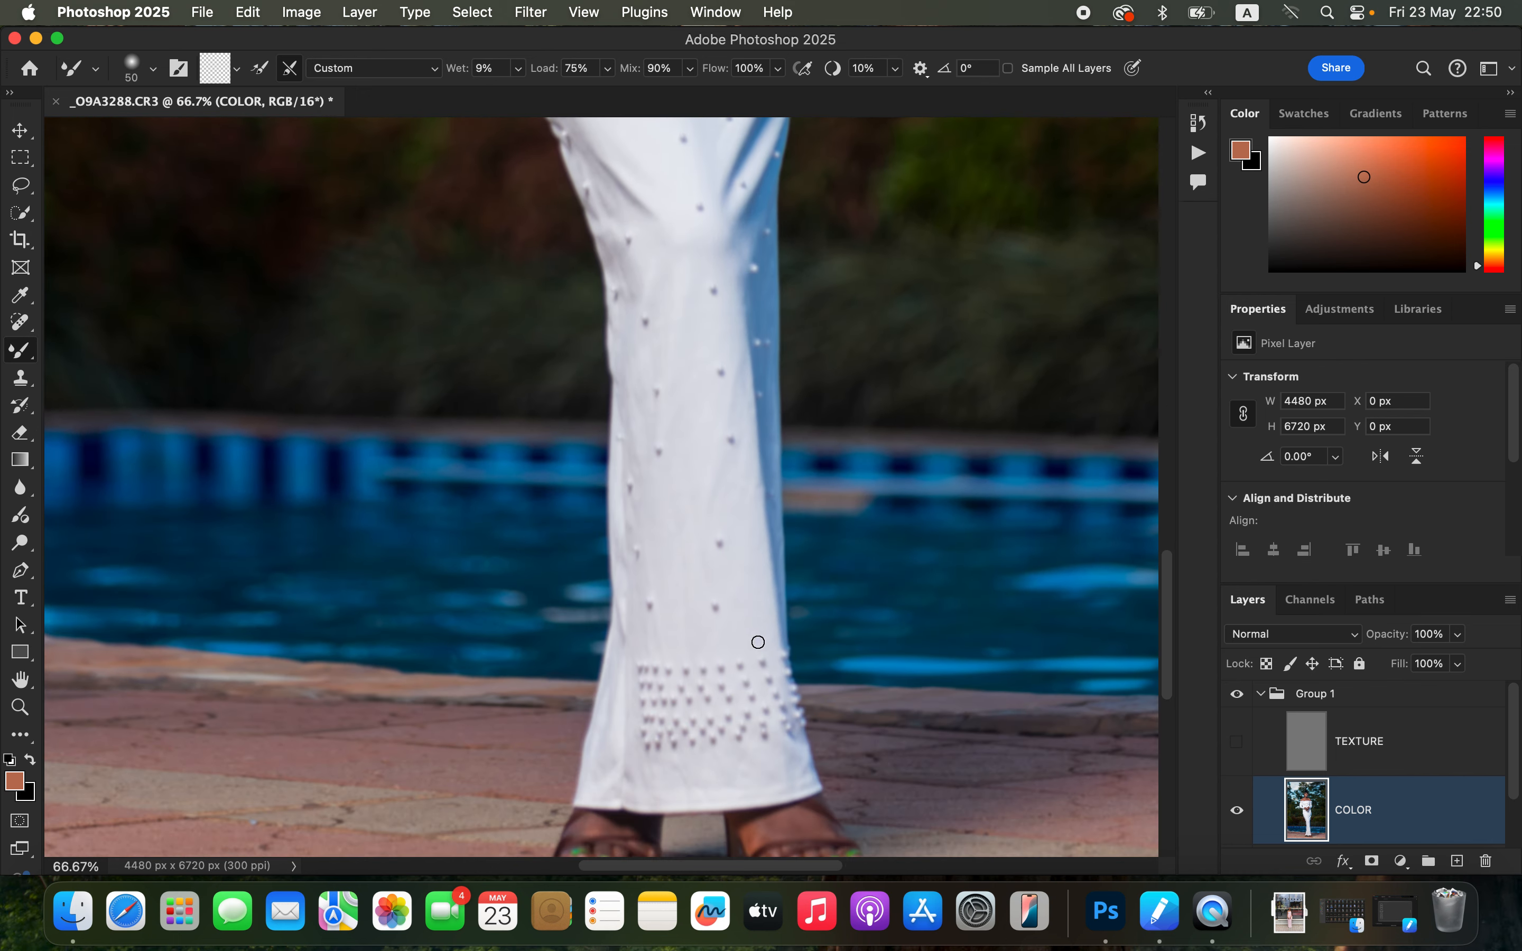
{"action": "left_click_drag", "start_coordinate": [777, 697], "coordinate": [765, 570]}
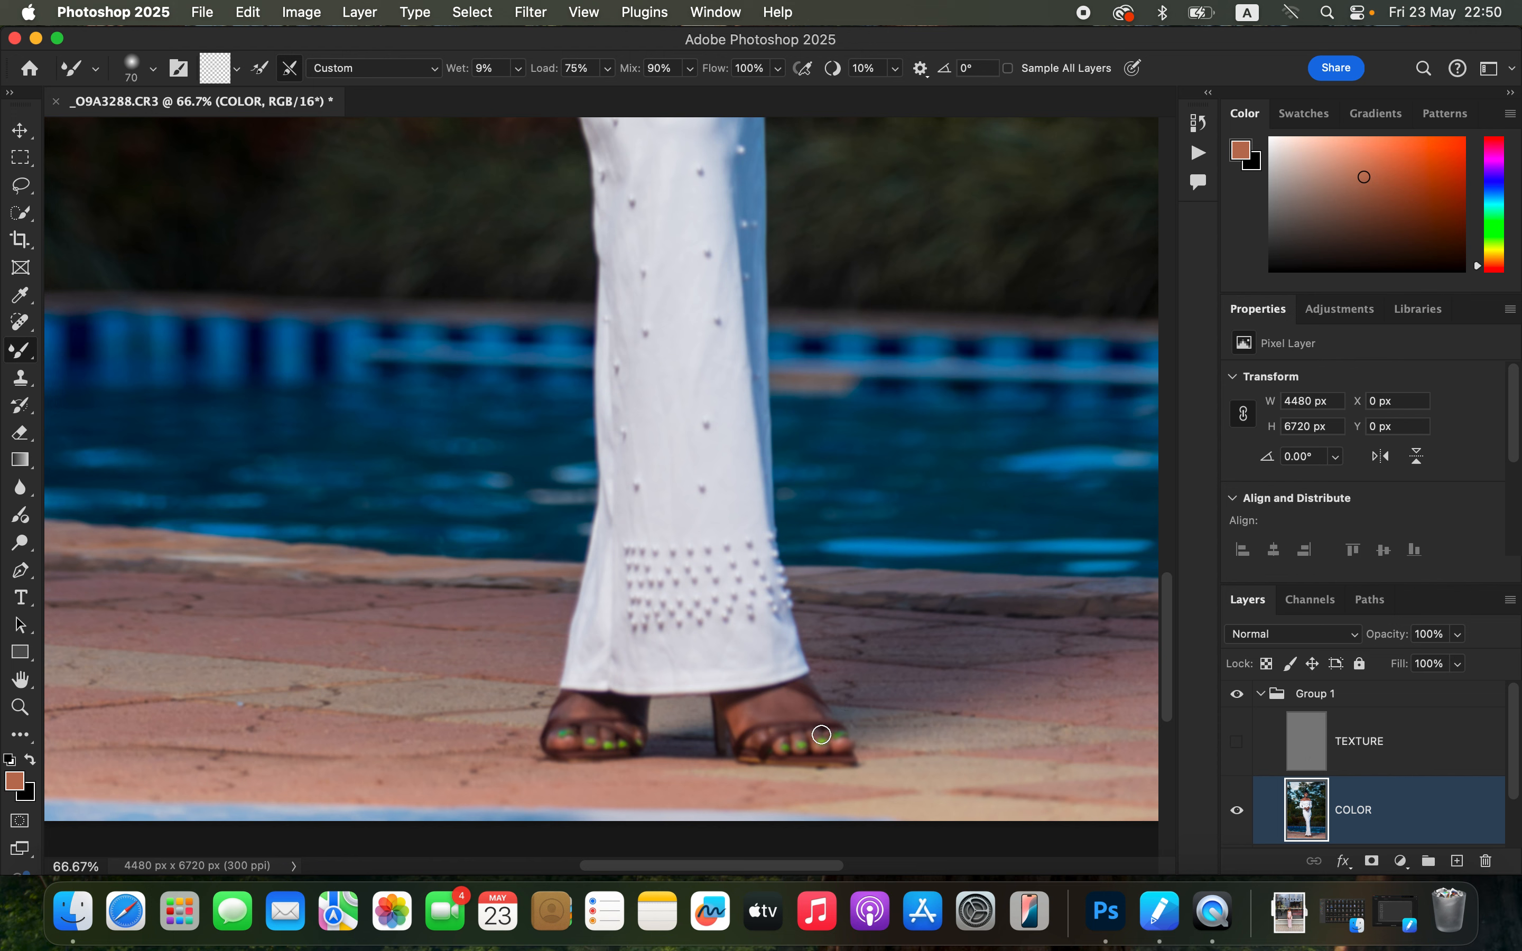
{"action": "mouse_move", "coordinate": [773, 707]}
{"action": "left_mouse_down"}
{"action": "mouse_move", "coordinate": [736, 717]}
{"action": "mouse_move", "coordinate": [814, 706]}
{"action": "mouse_move", "coordinate": [778, 698]}
{"action": "left_mouse_up"}
{"action": "left_click", "coordinate": [1235, 757]}
Set the Mixer Brush size to 100 and blend the creases in the lower part of the white dress.
{"action": "key", "text": "bracketright"}
{"action": "key", "text": "bracketright"}
{"action": "key", "text": "bracketright"}
{"action": "key", "text": "bracketright"}
{"action": "key", "text": "bracketright"}
{"action": "key", "text": "bracketright"}
{"action": "key", "text": "bracketleft"}
{"action": "key", "text": "bracketleft"}
{"action": "key", "text": "bracketleft"}
{"action": "key", "text": "bracketleft"}
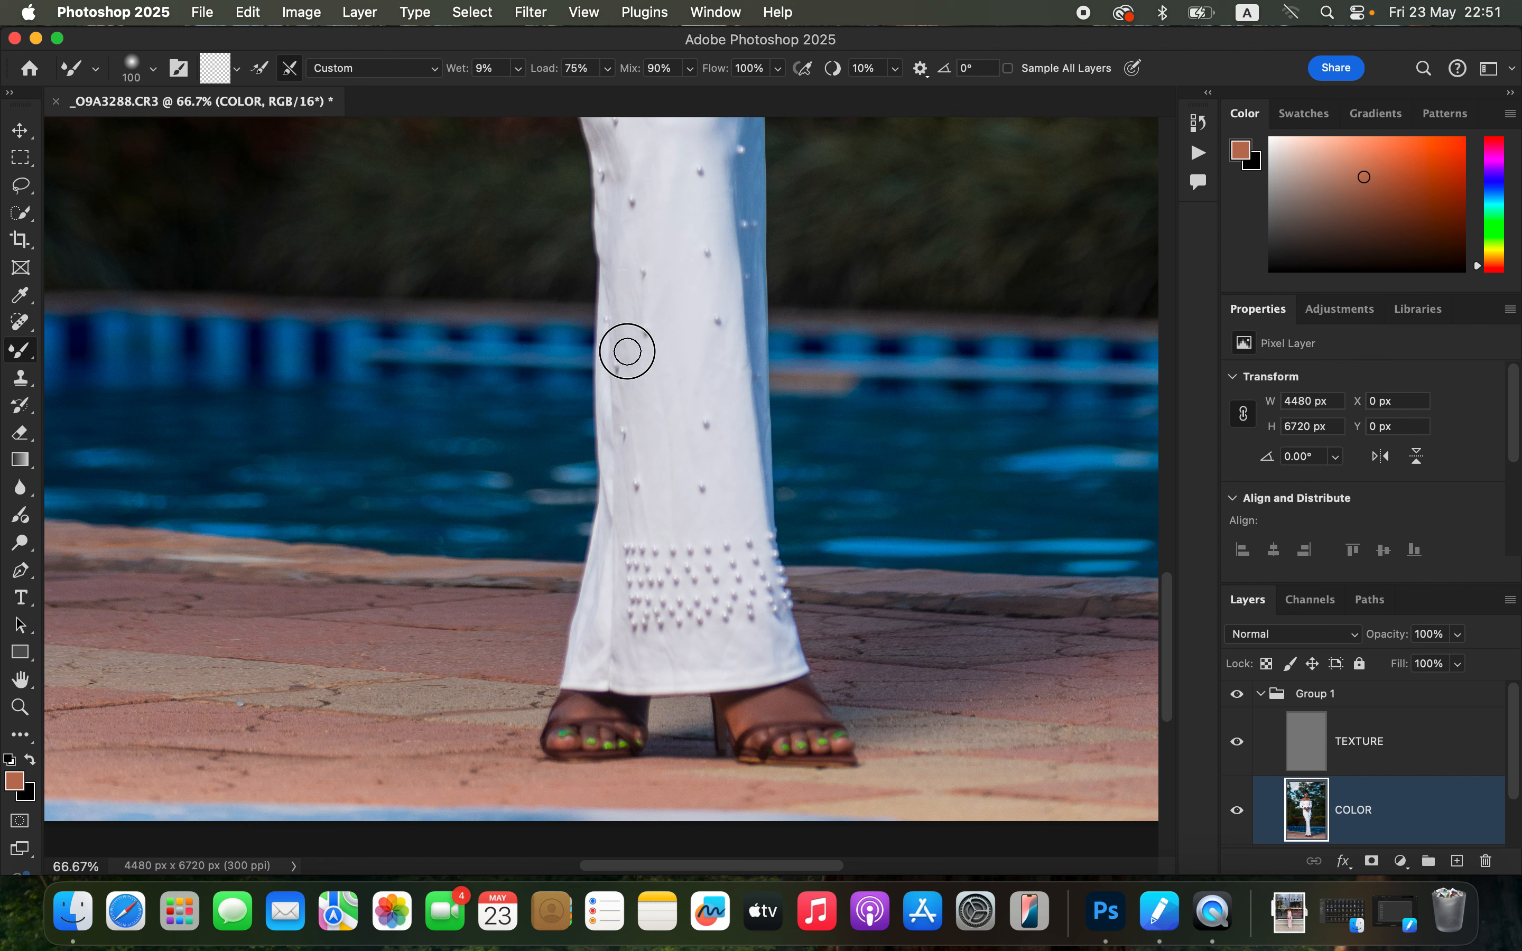
{"action": "mouse_move", "coordinate": [704, 501]}
{"action": "left_mouse_down"}
{"action": "mouse_move", "coordinate": [652, 509]}
{"action": "mouse_move", "coordinate": [604, 655]}
{"action": "mouse_move", "coordinate": [742, 650]}
{"action": "mouse_move", "coordinate": [701, 648]}
{"action": "mouse_move", "coordinate": [781, 667]}
{"action": "mouse_move", "coordinate": [610, 655]}
{"action": "mouse_move", "coordinate": [595, 626]}
{"action": "mouse_move", "coordinate": [598, 643]}
{"action": "left_mouse_up"}
Blend the fabric creases around the knees and thighs of the dress with the Mixer Brush.
{"action": "key", "text": "space"}
{"action": "left_click_drag", "start_coordinate": [732, 295], "coordinate": [781, 556]}
{"action": "mouse_move", "coordinate": [642, 347]}
{"action": "left_mouse_down"}
{"action": "mouse_move", "coordinate": [619, 309]}
{"action": "mouse_move", "coordinate": [633, 301]}
{"action": "mouse_move", "coordinate": [672, 402]}
{"action": "mouse_move", "coordinate": [657, 394]}
{"action": "mouse_move", "coordinate": [663, 424]}
{"action": "mouse_move", "coordinate": [632, 404]}
{"action": "left_mouse_up"}
{"action": "mouse_move", "coordinate": [747, 242]}
{"action": "left_mouse_down"}
{"action": "mouse_move", "coordinate": [775, 145]}
{"action": "mouse_move", "coordinate": [746, 196]}
{"action": "left_mouse_up"}
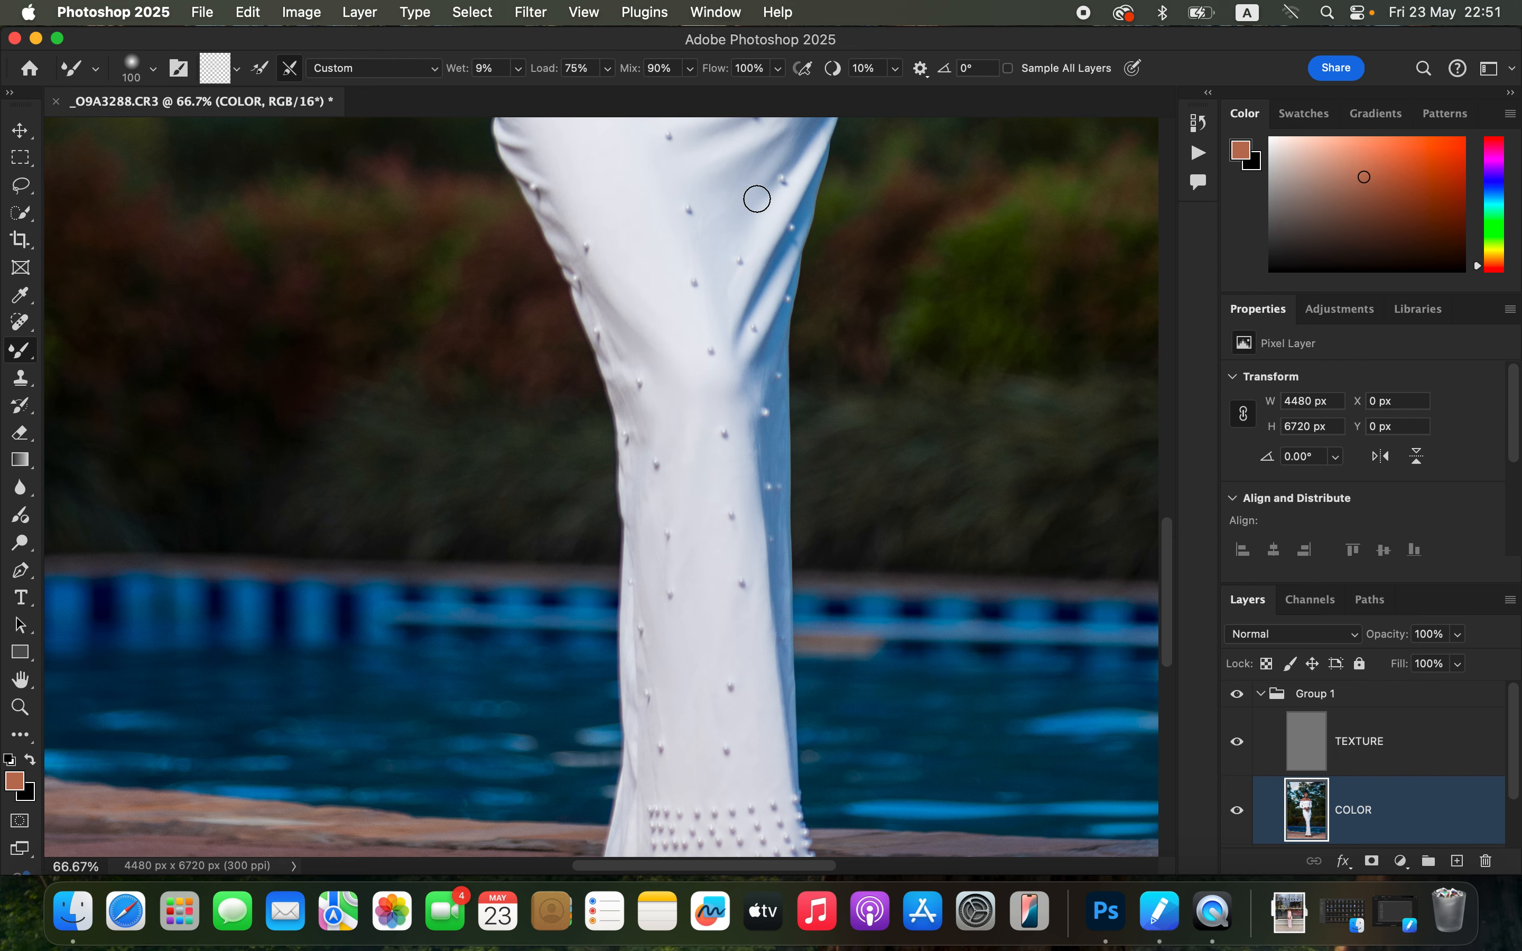
{"action": "key", "text": "super+minus"}
{"action": "key", "text": "super+minus"}
{"action": "key", "text": "super+minus"}
{"action": "key", "text": "super+minus"}
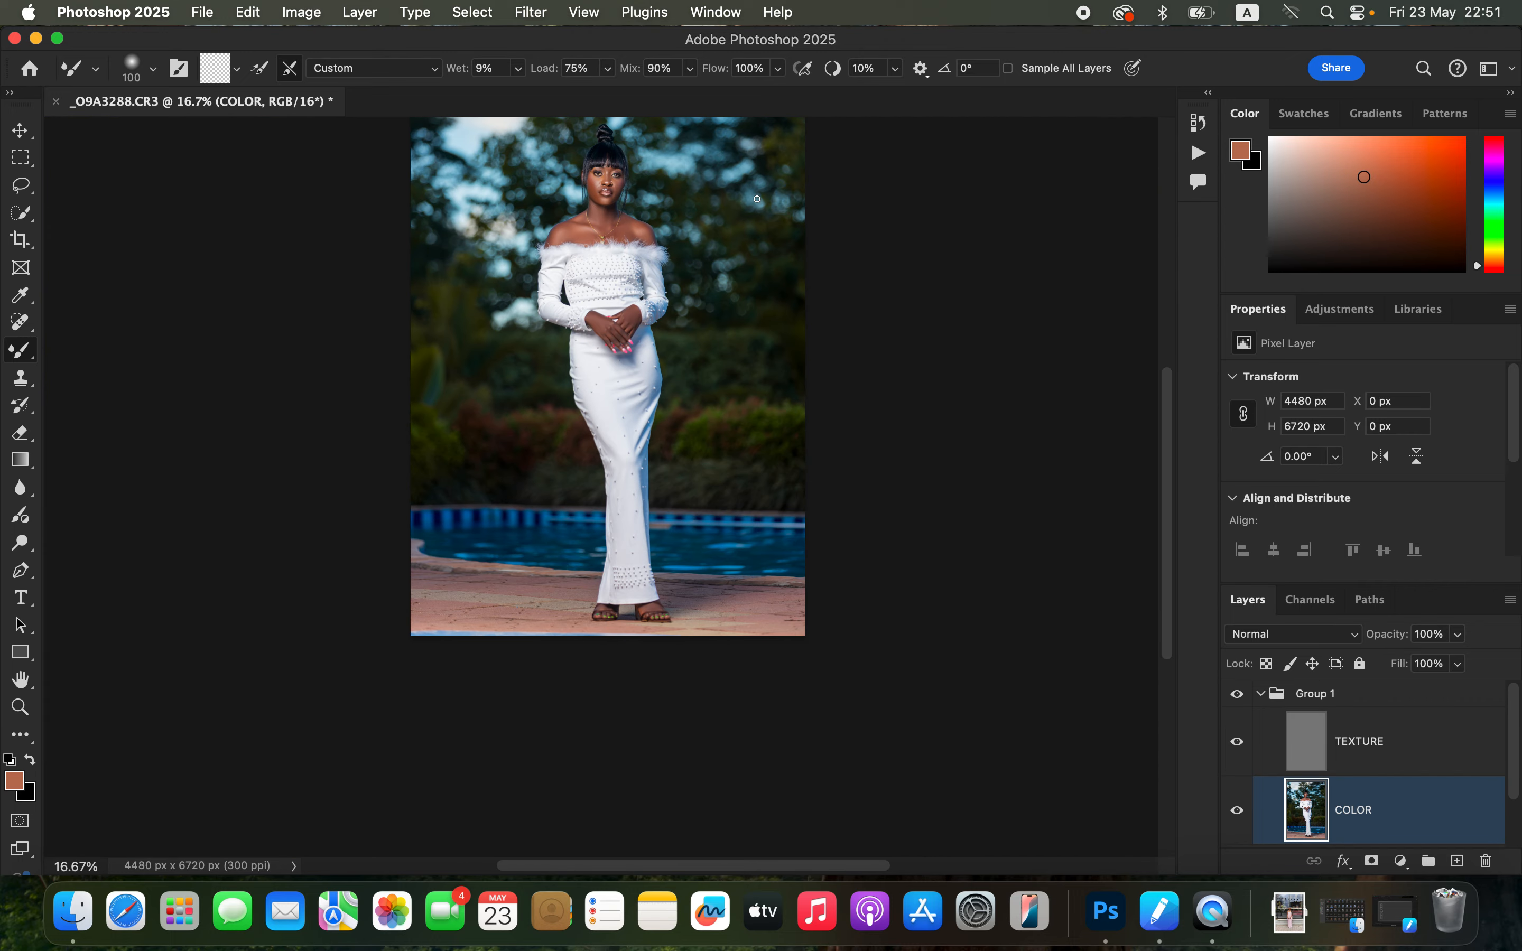
Select the TEXTURE layer and activate the Clone Stamp tool with sampling limited to Current Layer.
{"action": "left_click", "coordinate": [1383, 755]}
{"action": "left_click", "coordinate": [32, 380]}
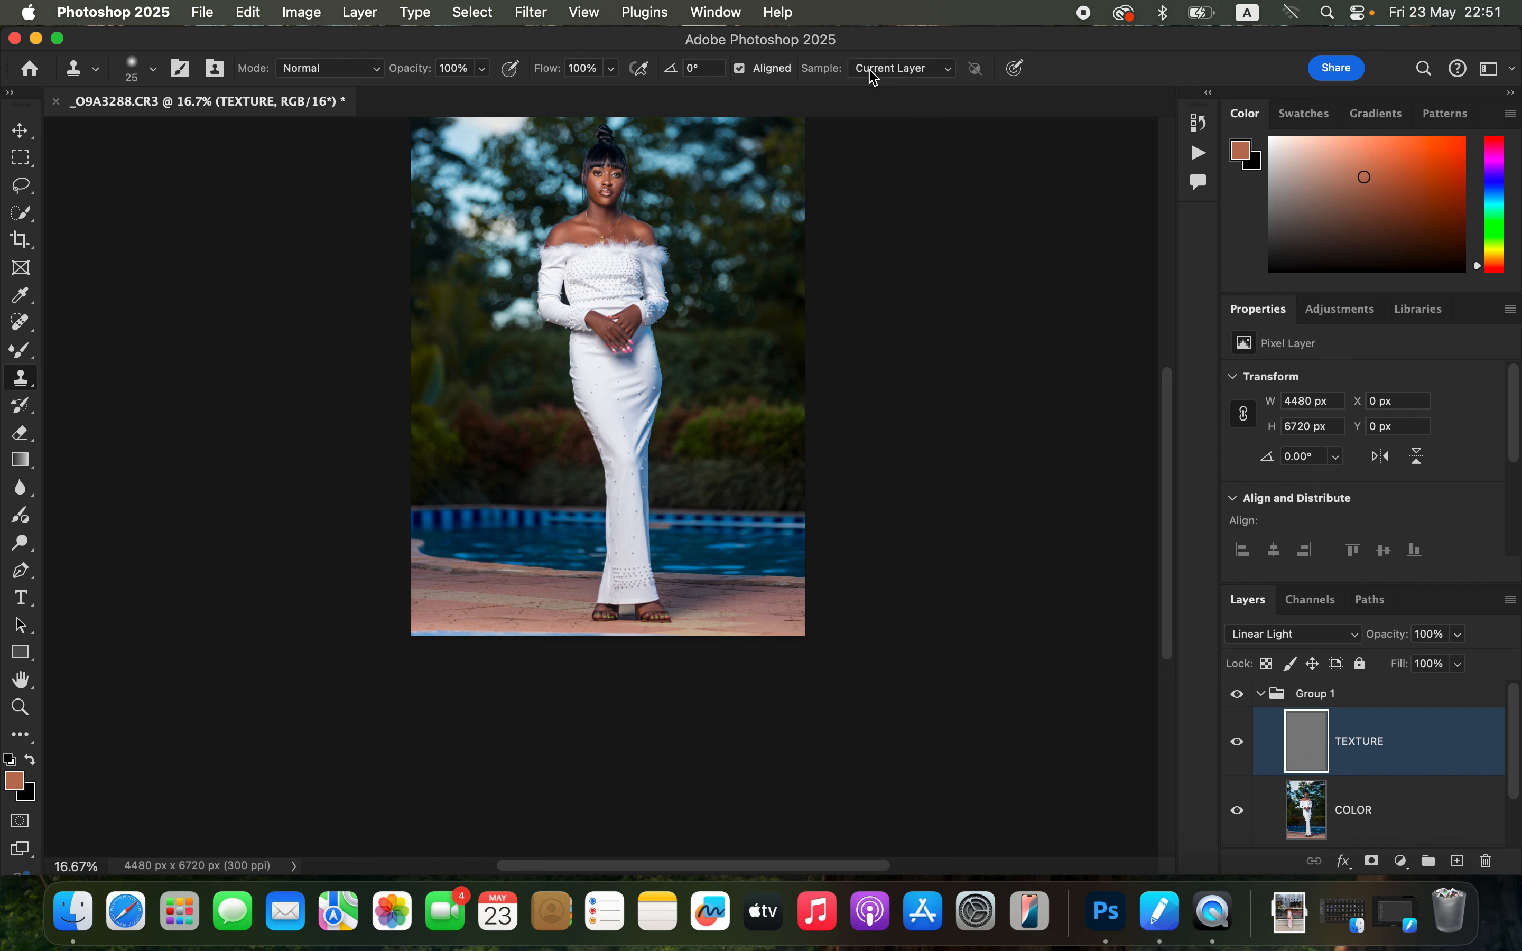
{"action": "left_click", "coordinate": [883, 71]}
{"action": "left_click", "coordinate": [887, 70]}
Clone clean skin texture over the blemishes on the face on the TEXTURE layer with the Clone Stamp at size 20.
{"action": "key", "text": "super+plus"}
{"action": "key", "text": "super+plus"}
{"action": "key", "text": "super+plus"}
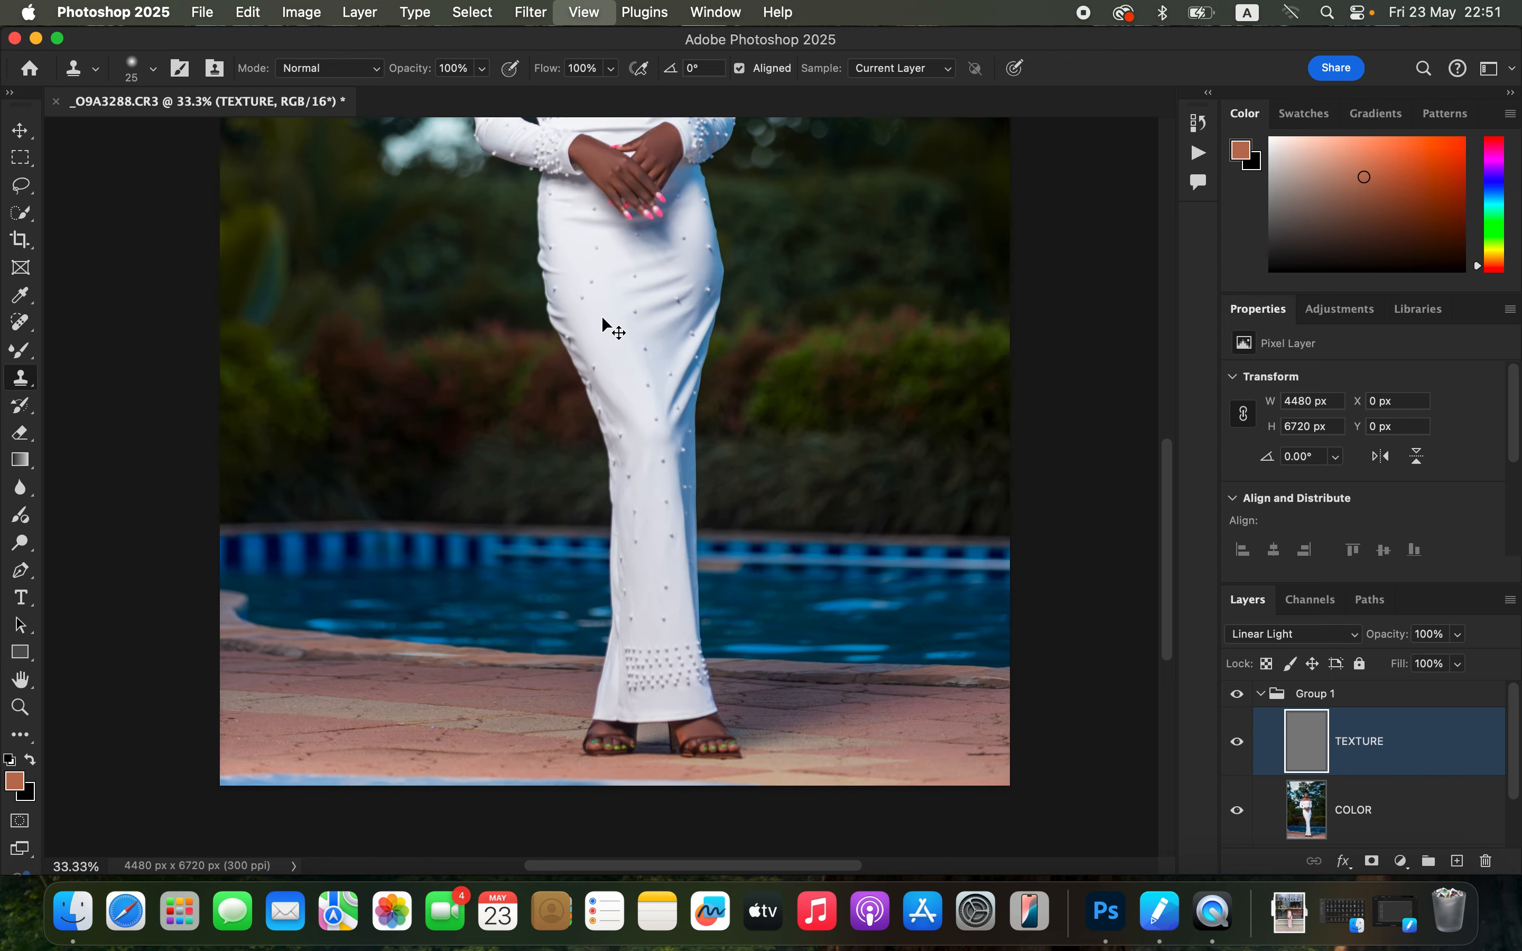
{"action": "left_click_drag", "start_coordinate": [662, 349], "coordinate": [688, 546]}
{"action": "scroll", "coordinate": [689, 545], "scroll_direction": "up", "scroll_amount": 5}
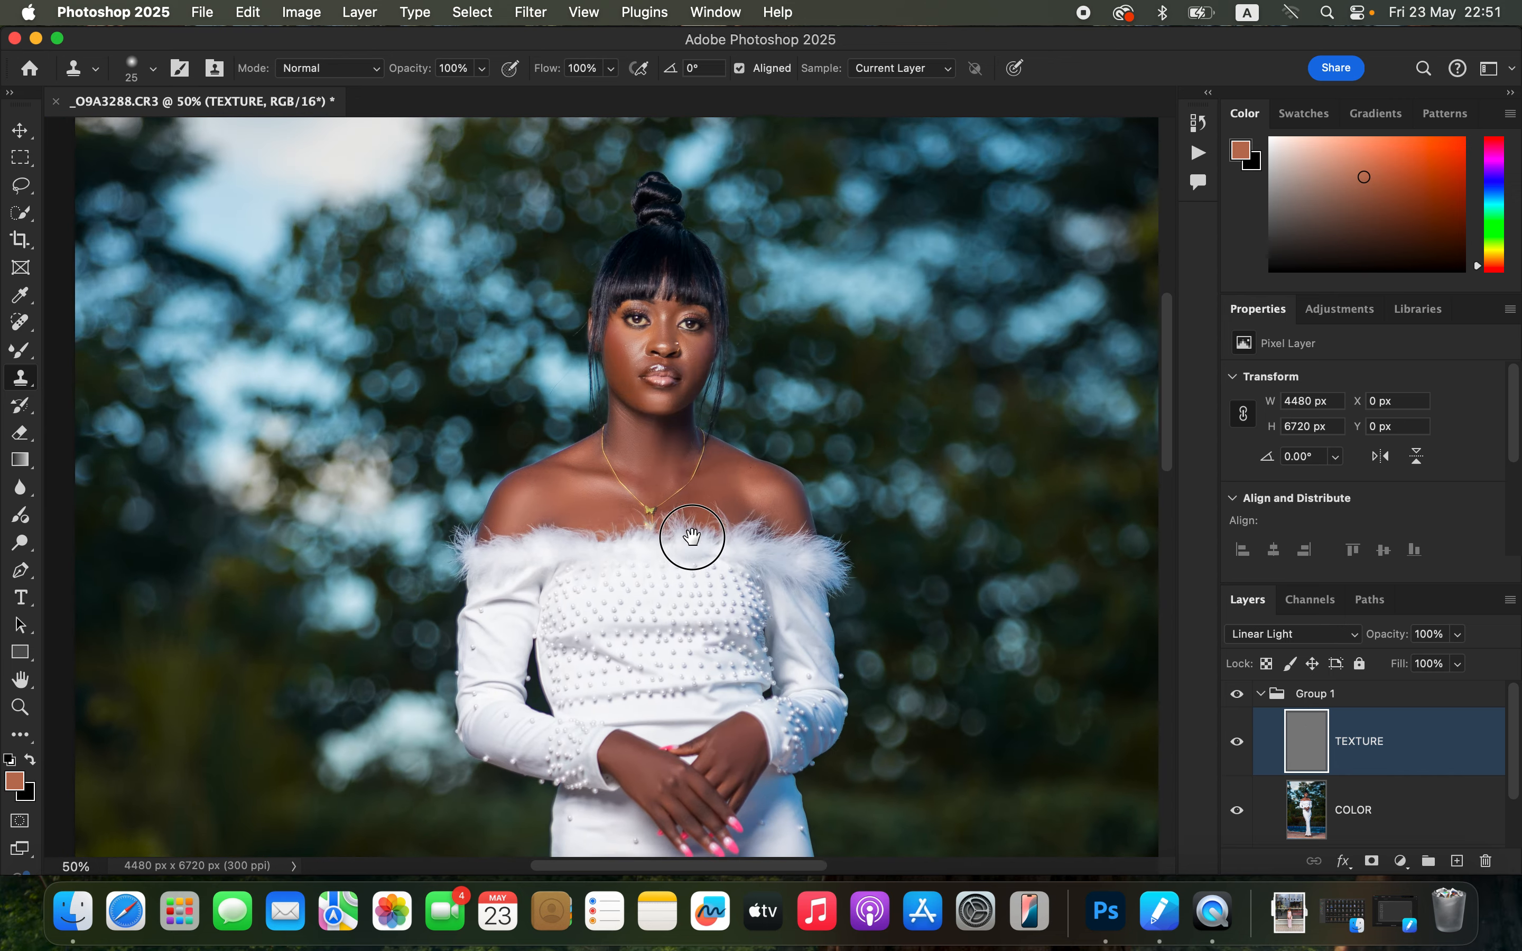
{"action": "key", "text": "super+plus"}
{"action": "key", "text": "super+plus"}
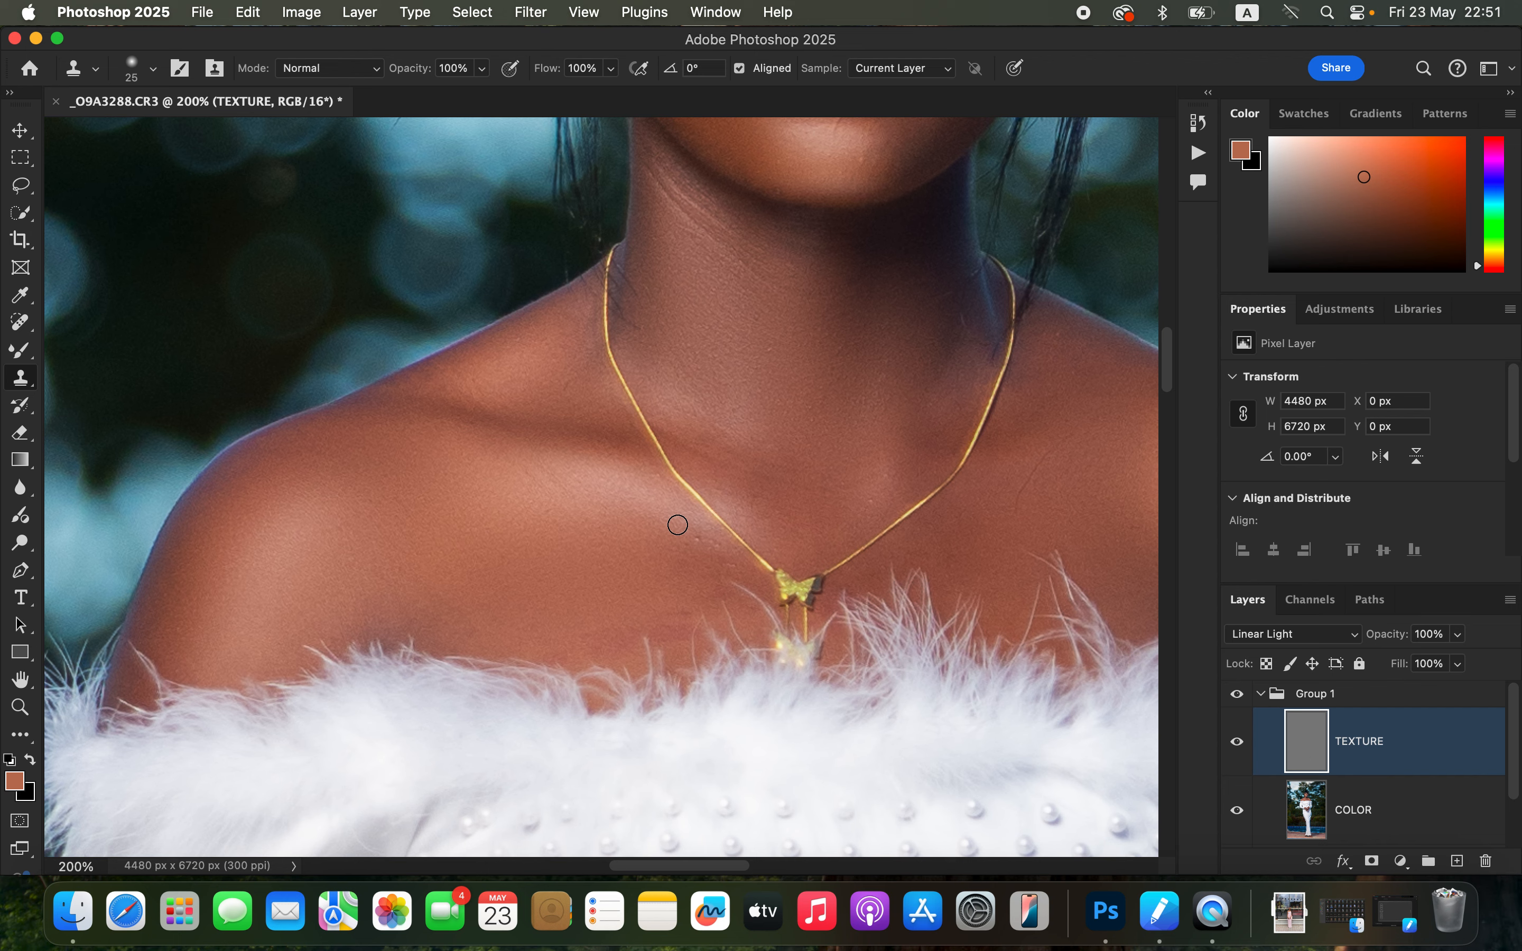
{"action": "left_click_drag", "start_coordinate": [768, 394], "coordinate": [742, 482]}
{"action": "scroll", "coordinate": [742, 481], "scroll_direction": "up", "scroll_amount": 6}
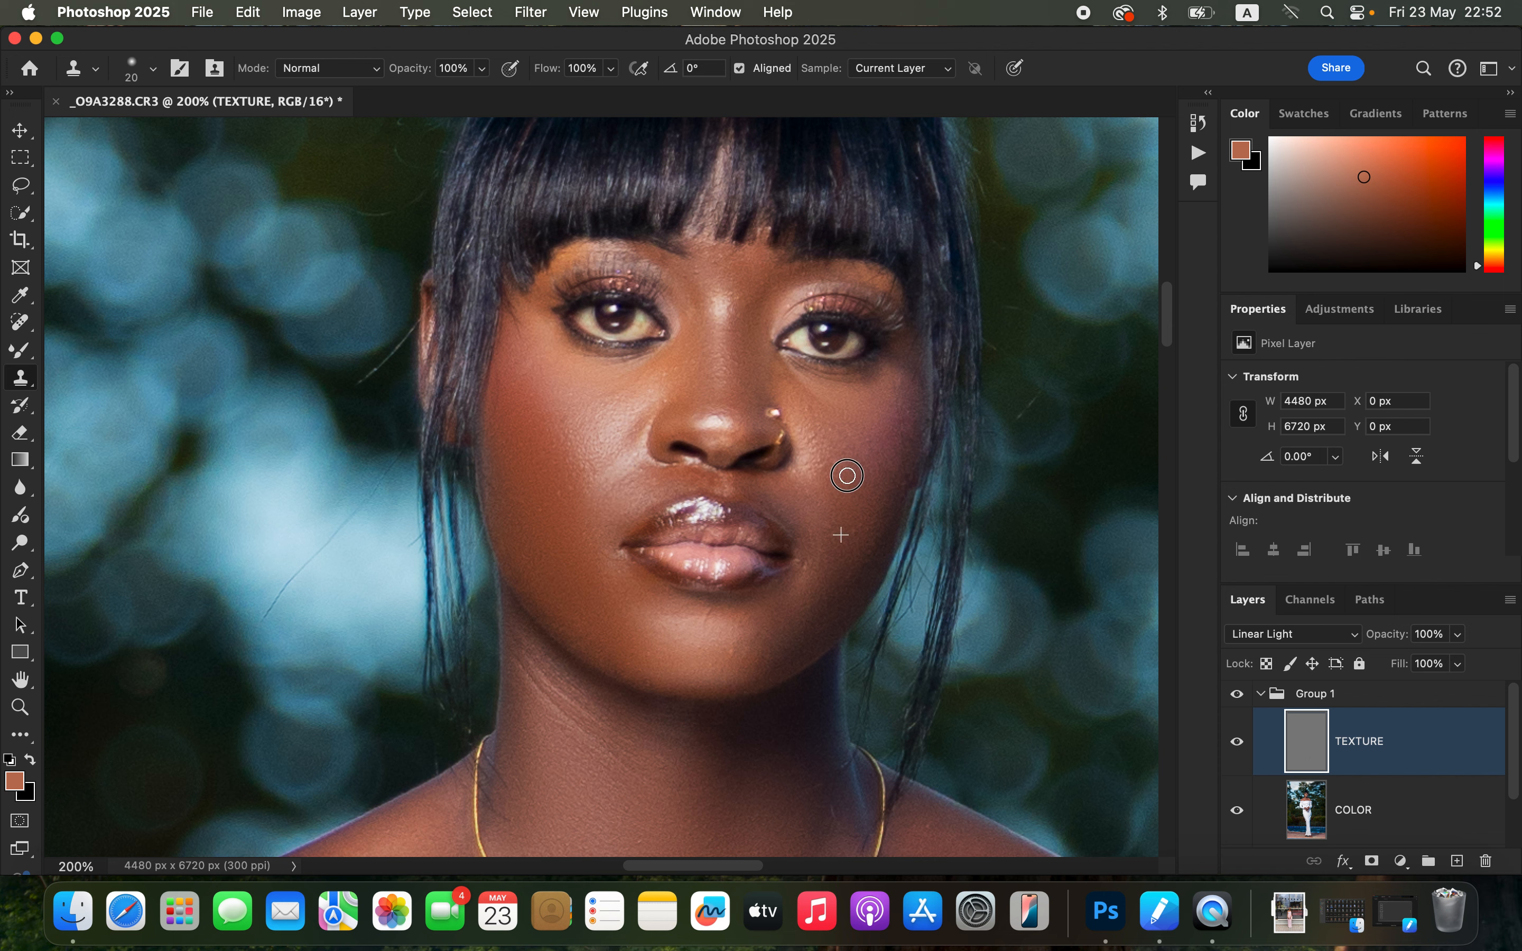
{"action": "left_click", "coordinate": [722, 651]}
Clone clean skin texture over the small spots on the chest and shoulder on the TEXTURE layer with an enlarged Clone Stamp.
{"action": "mouse_move", "coordinate": [724, 673]}
{"action": "left_mouse_down"}
{"action": "mouse_move", "coordinate": [778, 510]}
{"action": "mouse_move", "coordinate": [778, 285]}
{"action": "left_mouse_up"}
{"action": "key", "text": "bracketright"}
{"action": "key", "text": "bracketright"}
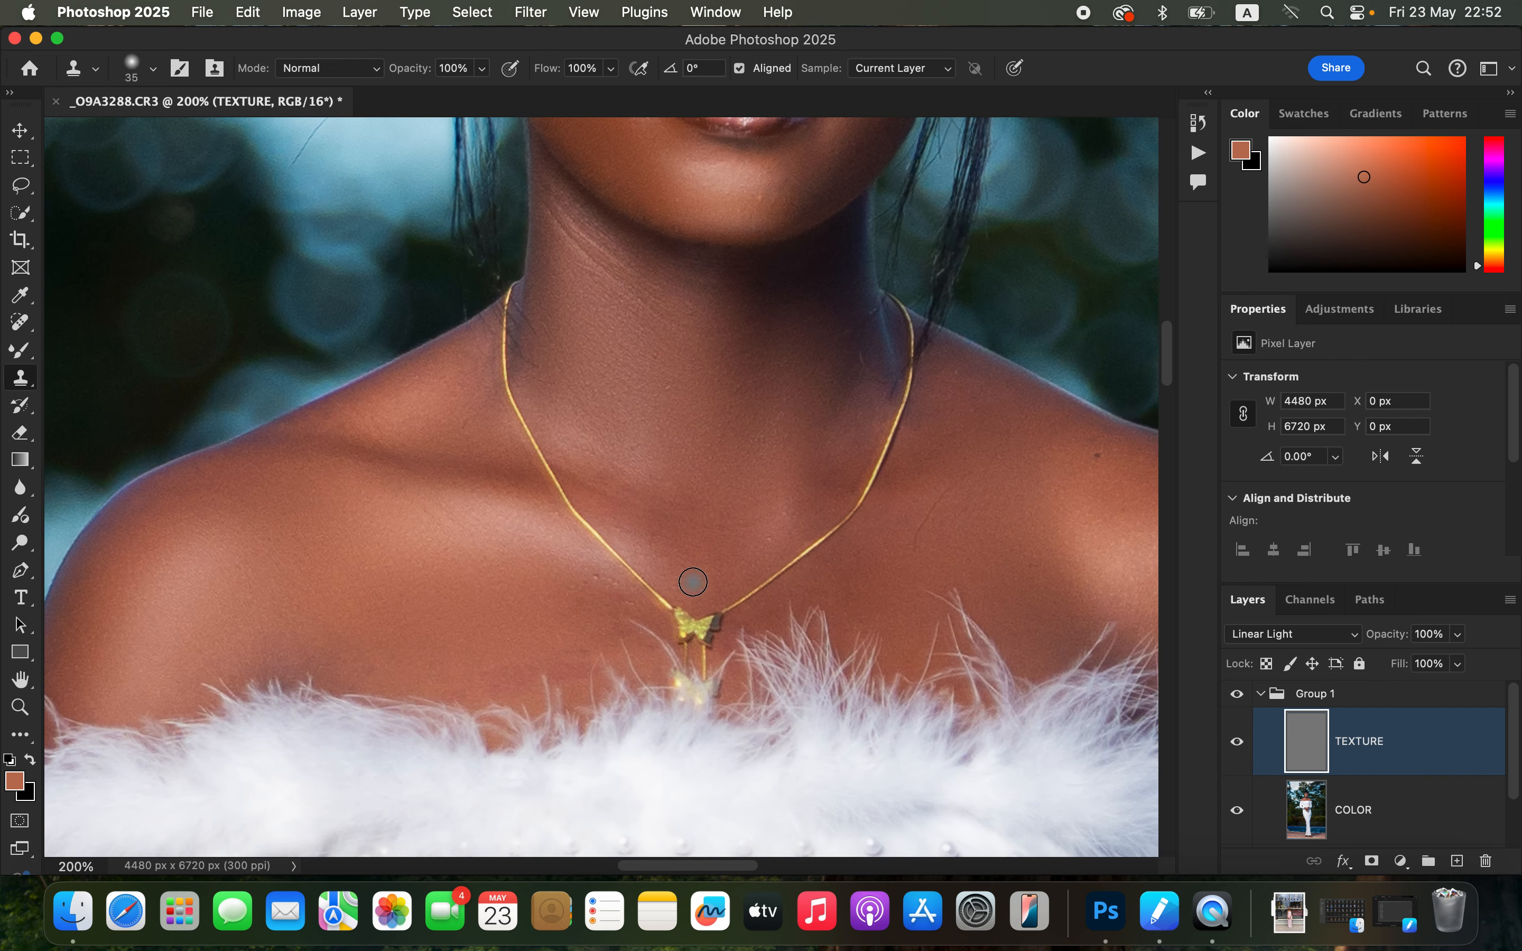
{"action": "left_click", "coordinate": [583, 577]}
{"action": "left_click", "coordinate": [1103, 531], "text": "alt"}
{"action": "mouse_move", "coordinate": [1105, 480]}
{"action": "left_mouse_down"}
{"action": "mouse_move", "coordinate": [1087, 453]}
{"action": "mouse_move", "coordinate": [1040, 496]}
{"action": "mouse_move", "coordinate": [1008, 478]}
{"action": "mouse_move", "coordinate": [957, 485]}
{"action": "mouse_move", "coordinate": [915, 558]}
{"action": "left_mouse_up"}
{"action": "left_click", "coordinate": [1039, 496], "text": "alt"}
Collapse Group 1 and stamp all visible layers into a new layer above it.
{"action": "key", "text": "super+minus"}
{"action": "key", "text": "super+minus"}
{"action": "key", "text": "super+minus"}
{"action": "key", "text": "super+minus"}
{"action": "key", "text": "super+minus"}
{"action": "key", "text": "super+minus"}
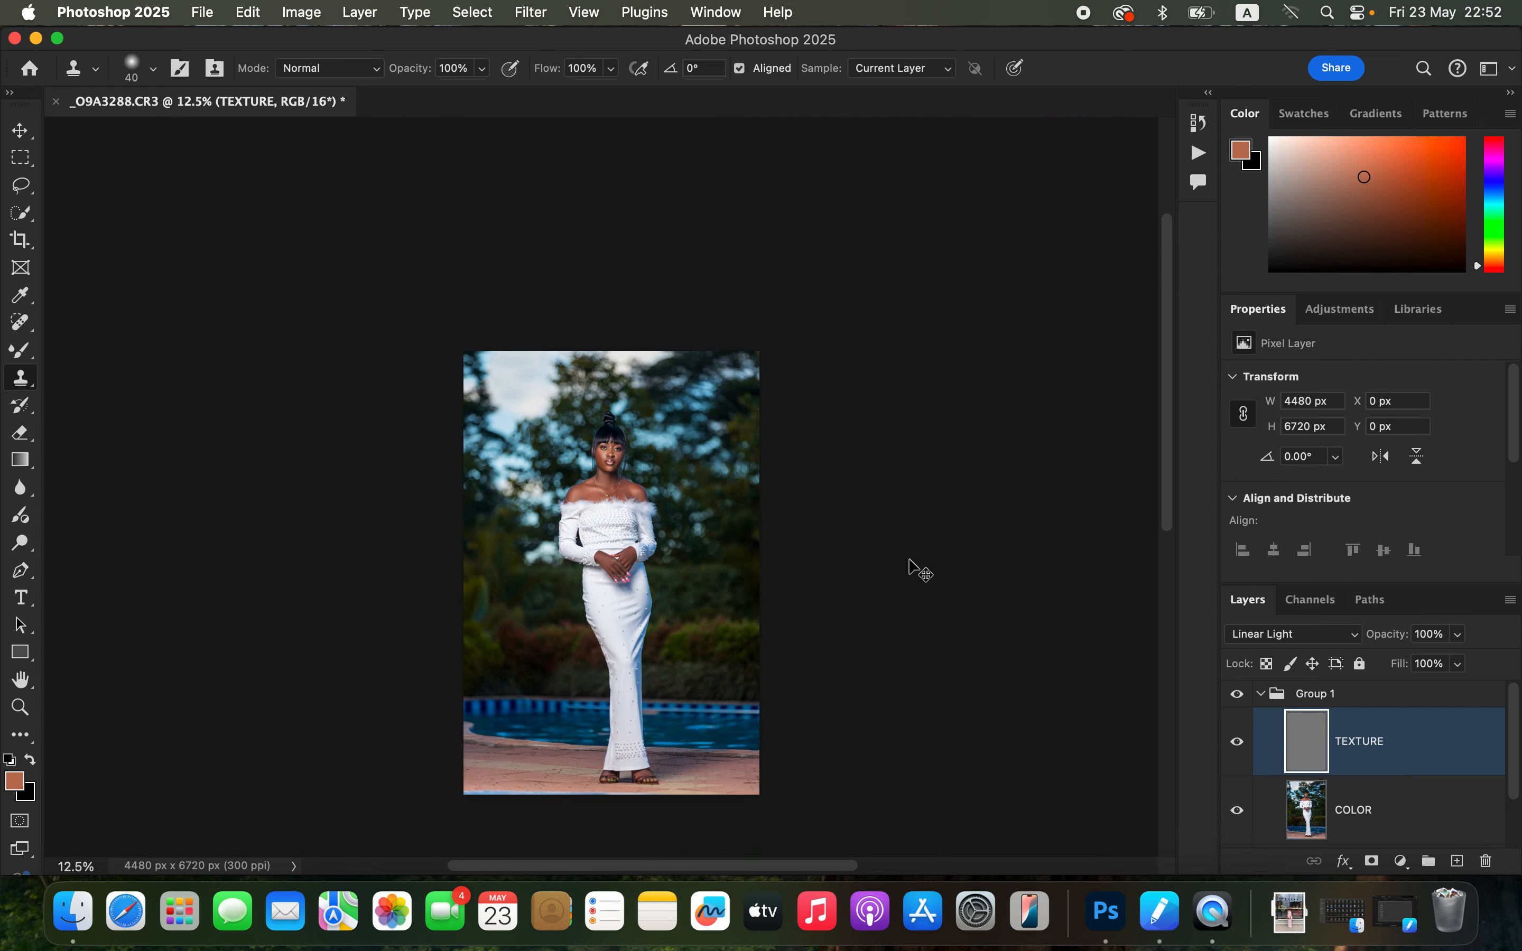
{"action": "left_click_drag", "start_coordinate": [1168, 496], "coordinate": [1170, 617]}
{"action": "left_click", "coordinate": [1261, 694]}
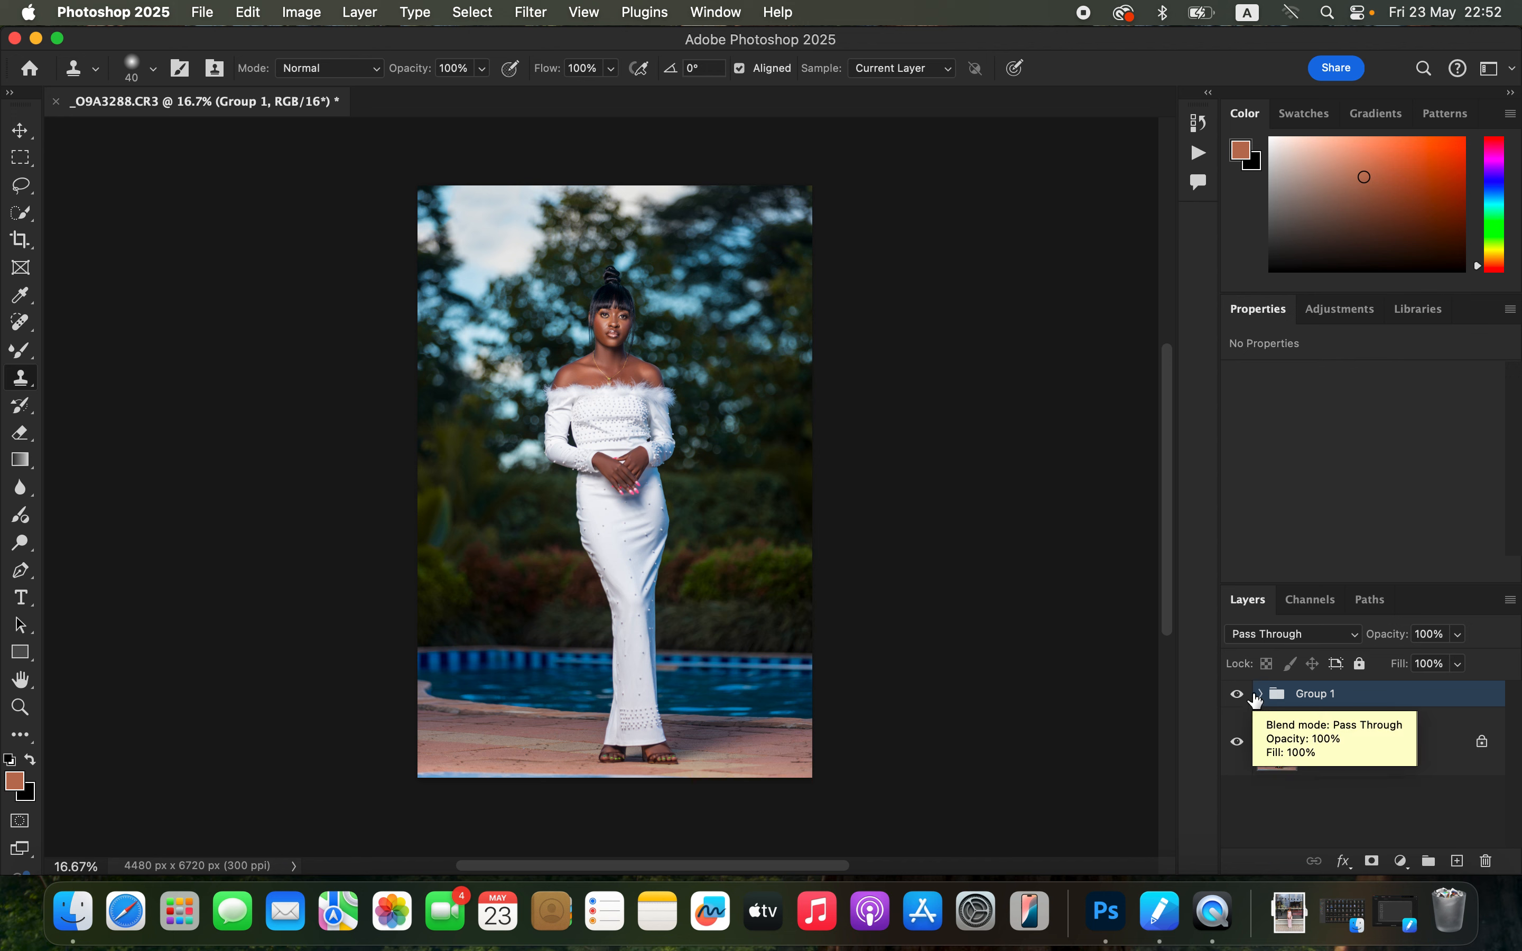
{"action": "key", "text": "super+alt+shift+e"}
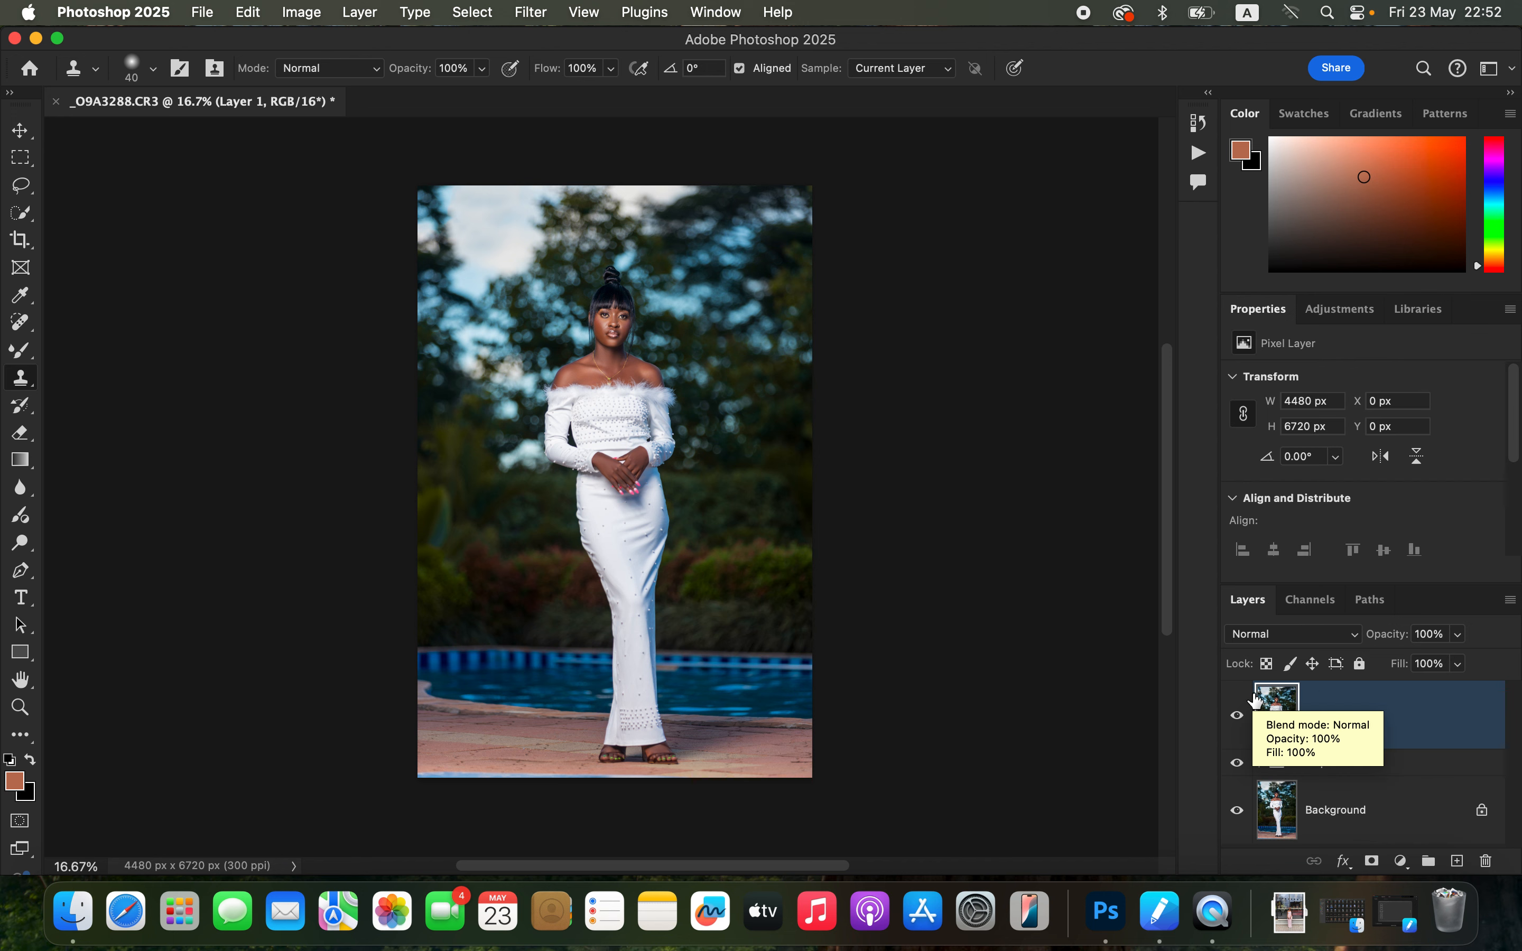
Select the subject and add a new empty layer above Layer 1 with the Color blend mode.
{"action": "left_click", "coordinate": [467, 16]}
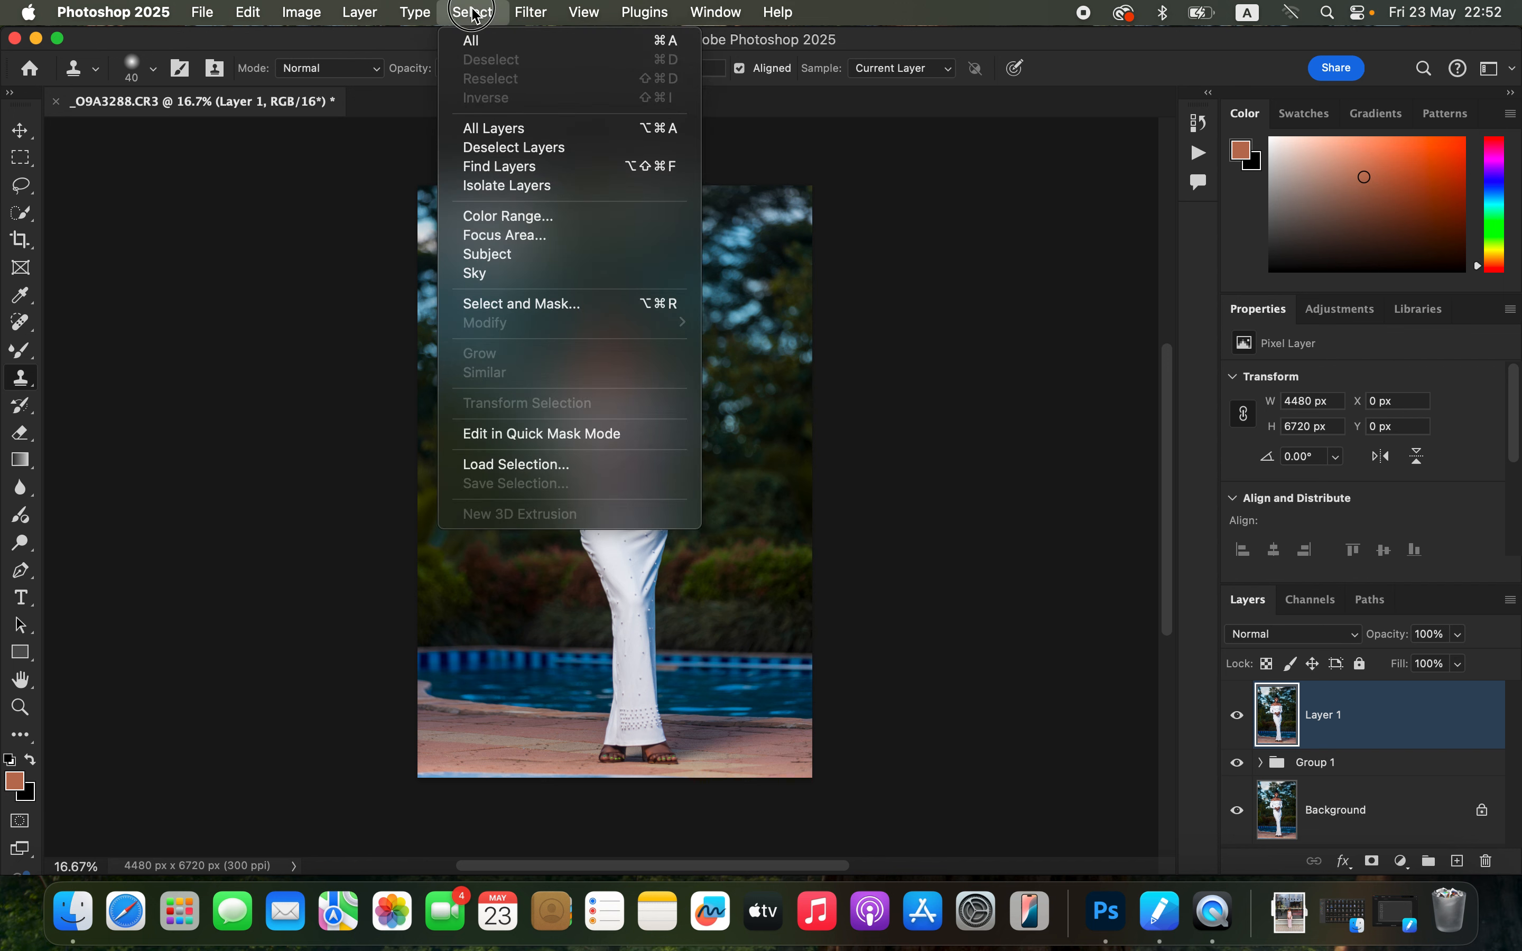
{"action": "left_click", "coordinate": [522, 257]}
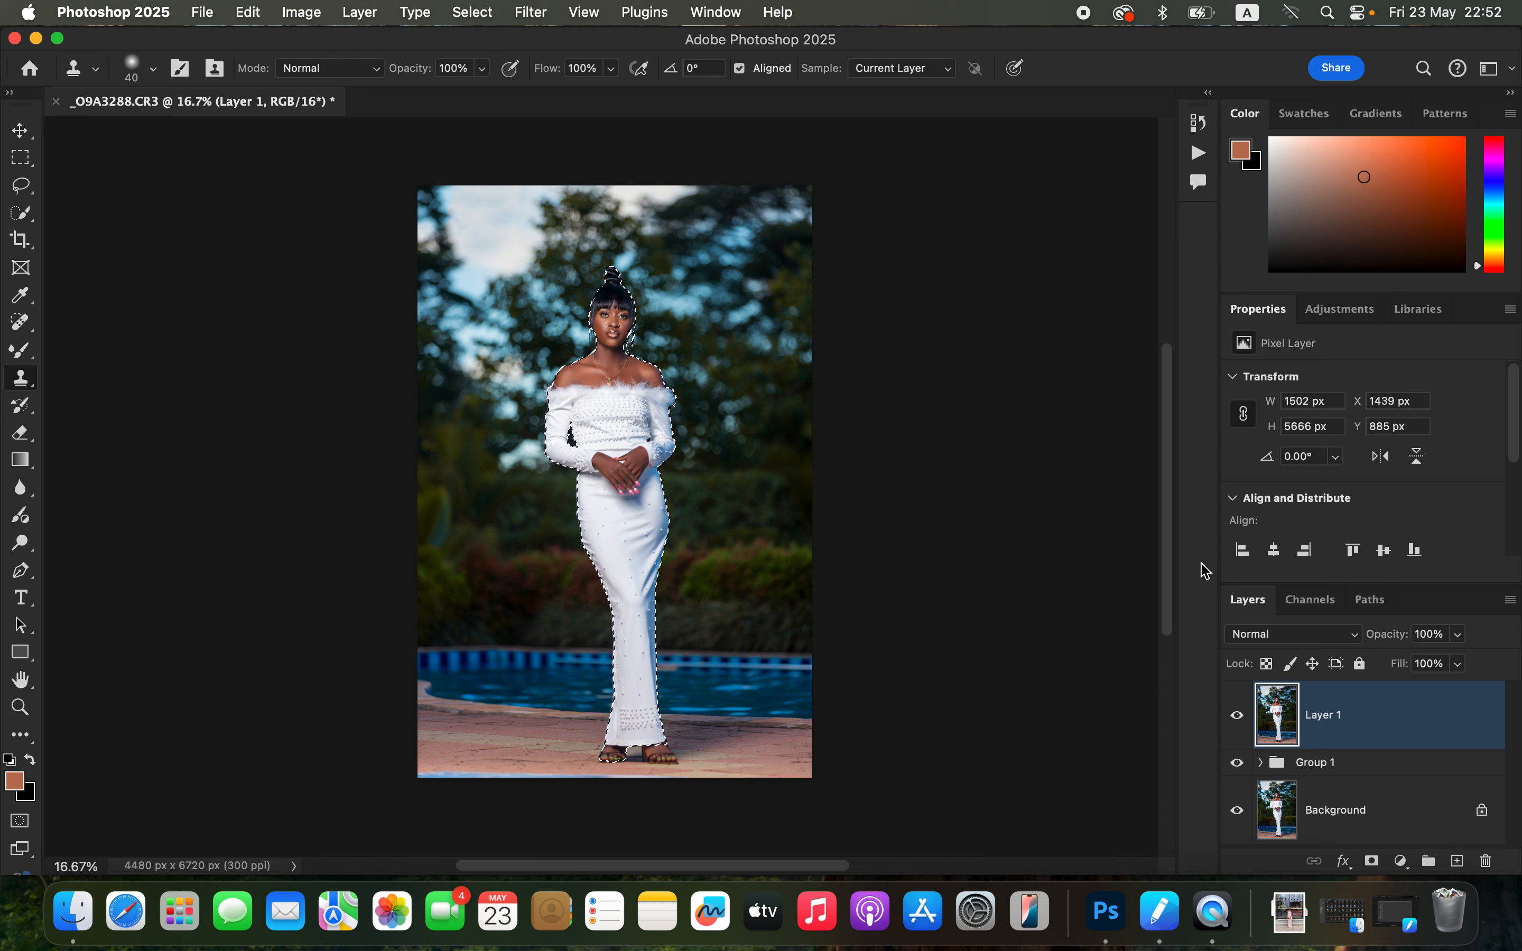
{"action": "left_click", "coordinate": [1457, 863]}
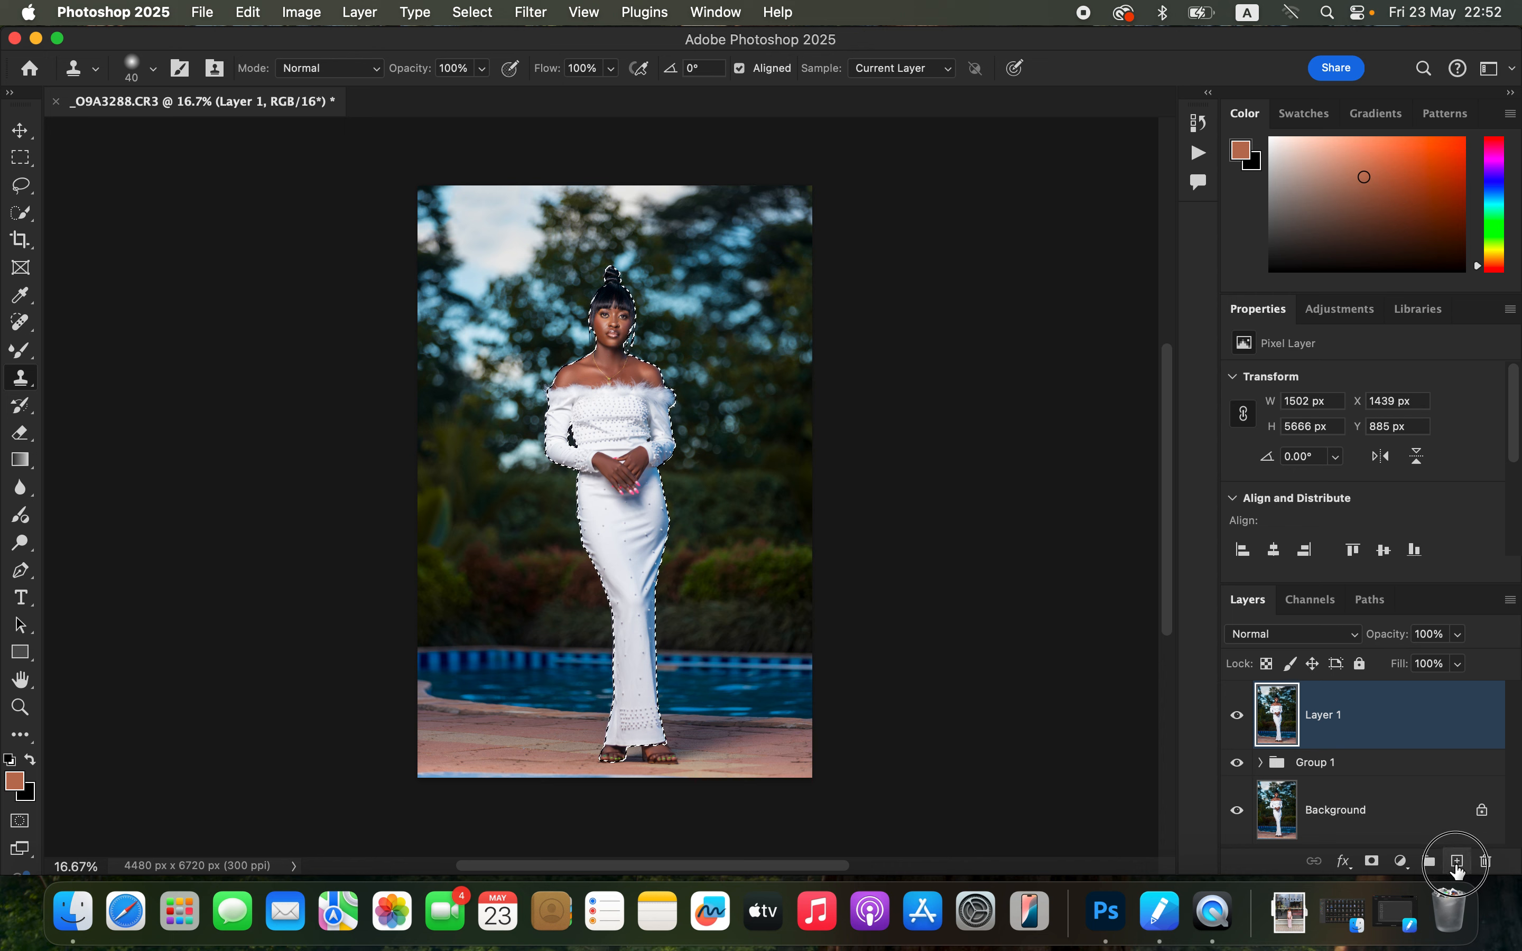
{"action": "left_click", "coordinate": [1323, 638]}
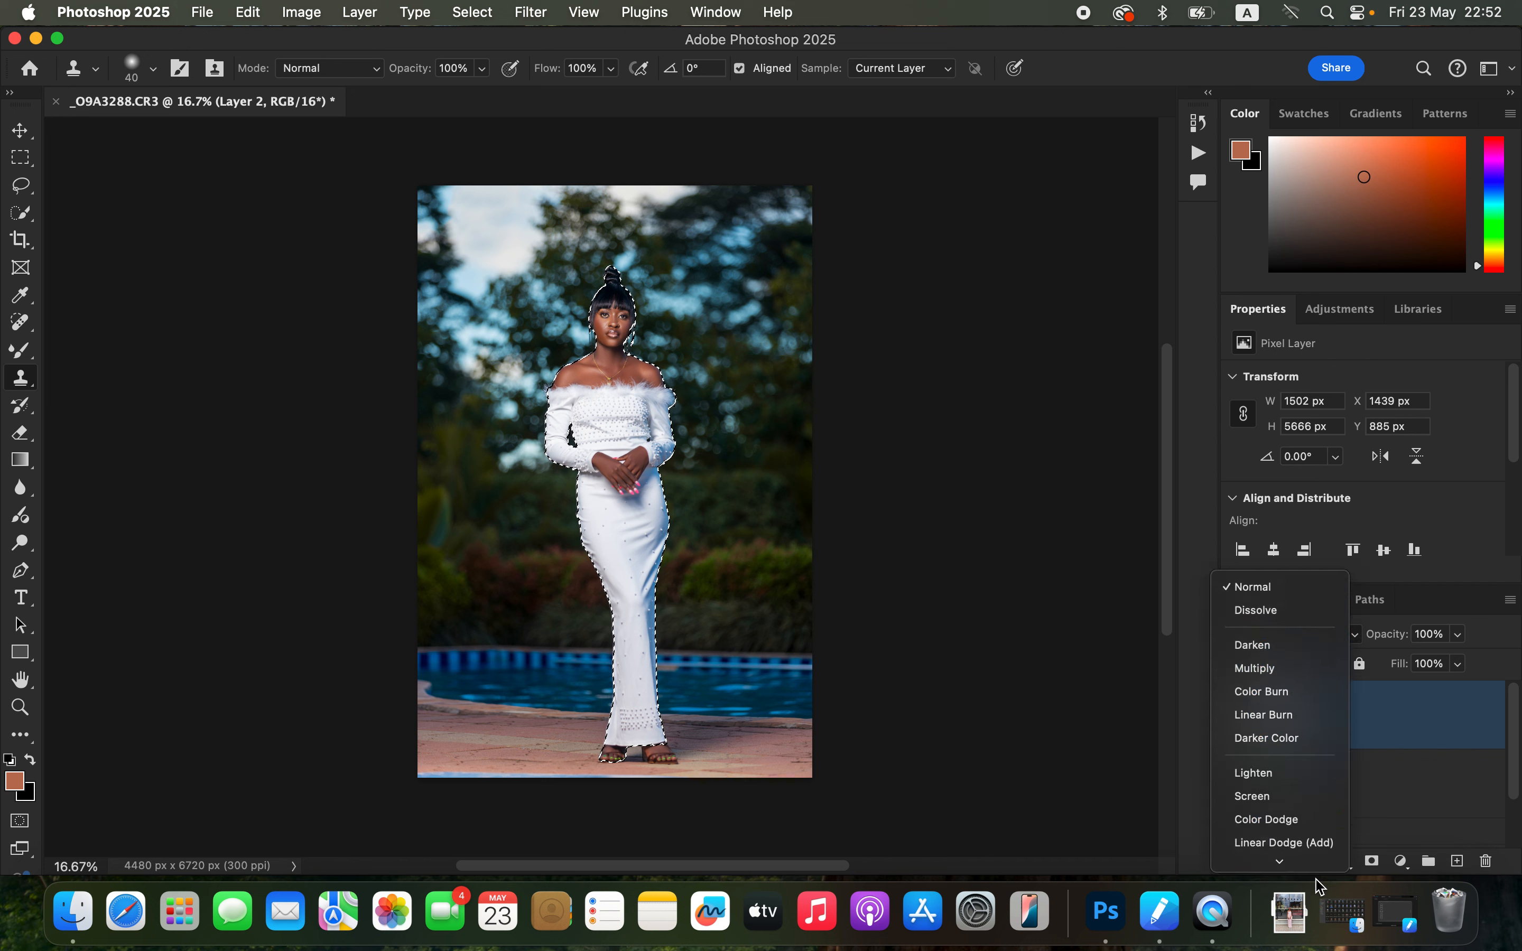
{"action": "left_click", "coordinate": [1304, 836]}
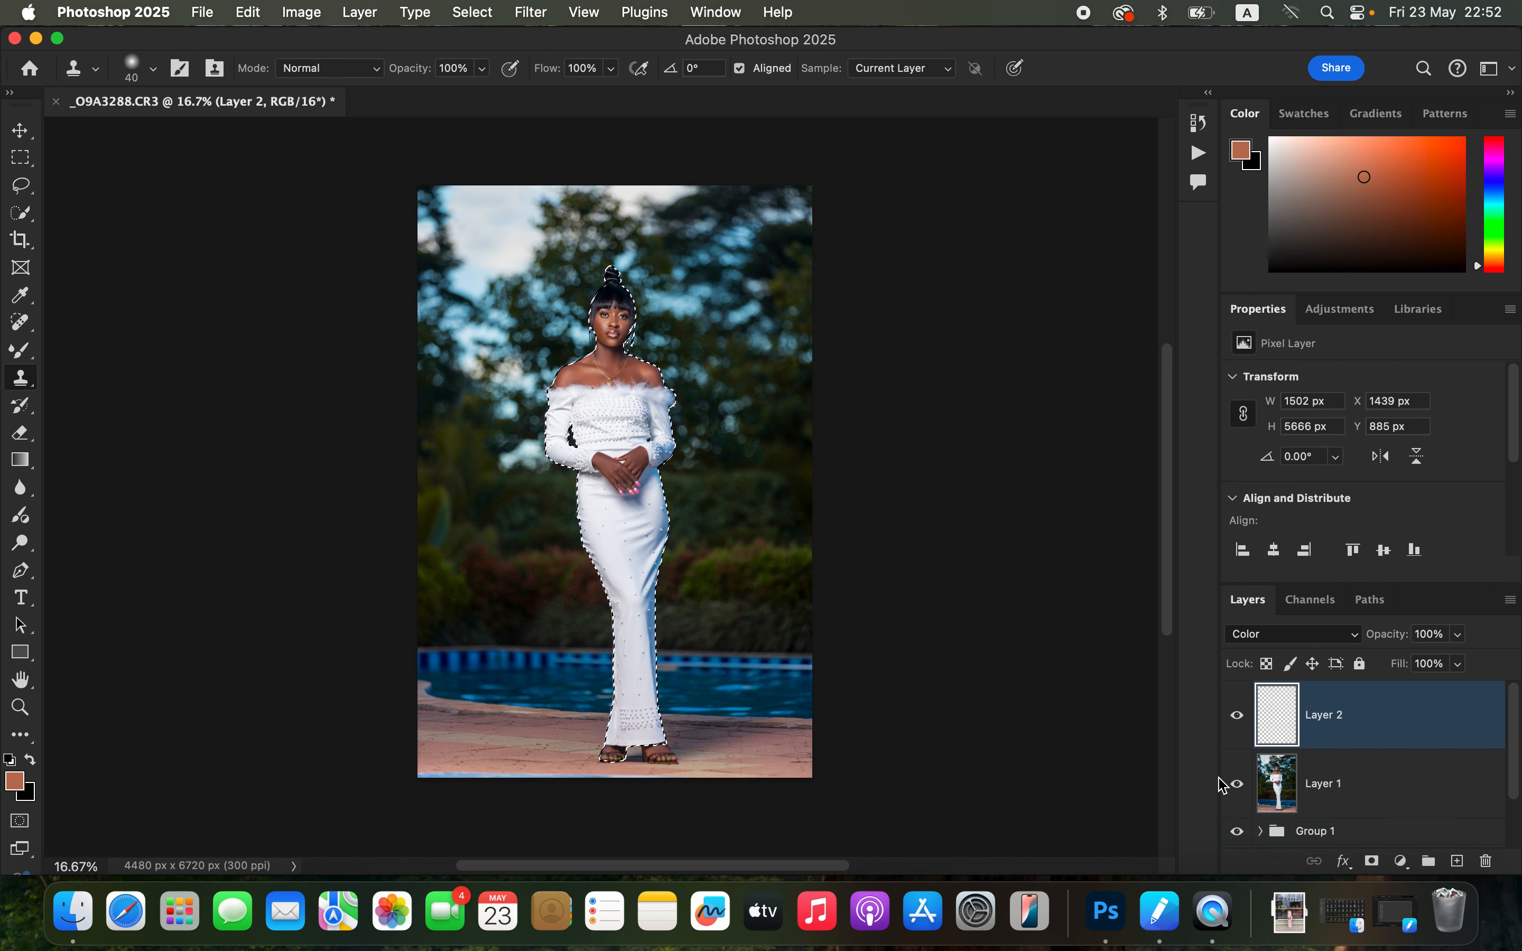
Activate the Brush tool with the Soft Round tip at 0% hardness.
{"action": "left_click", "coordinate": [23, 357]}
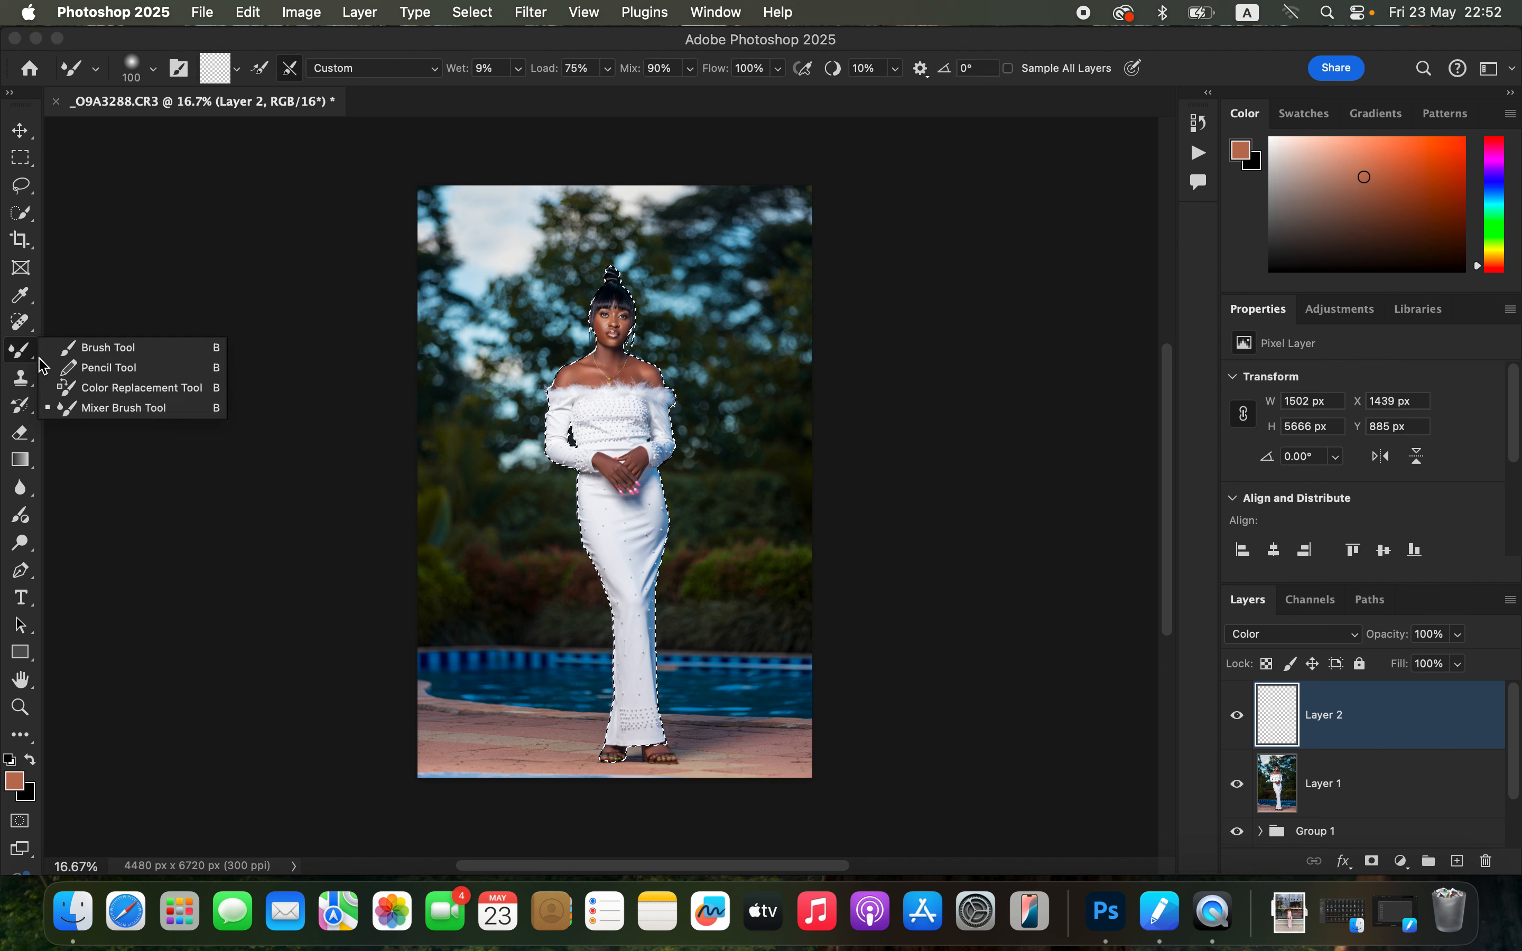
{"action": "left_click", "coordinate": [109, 350]}
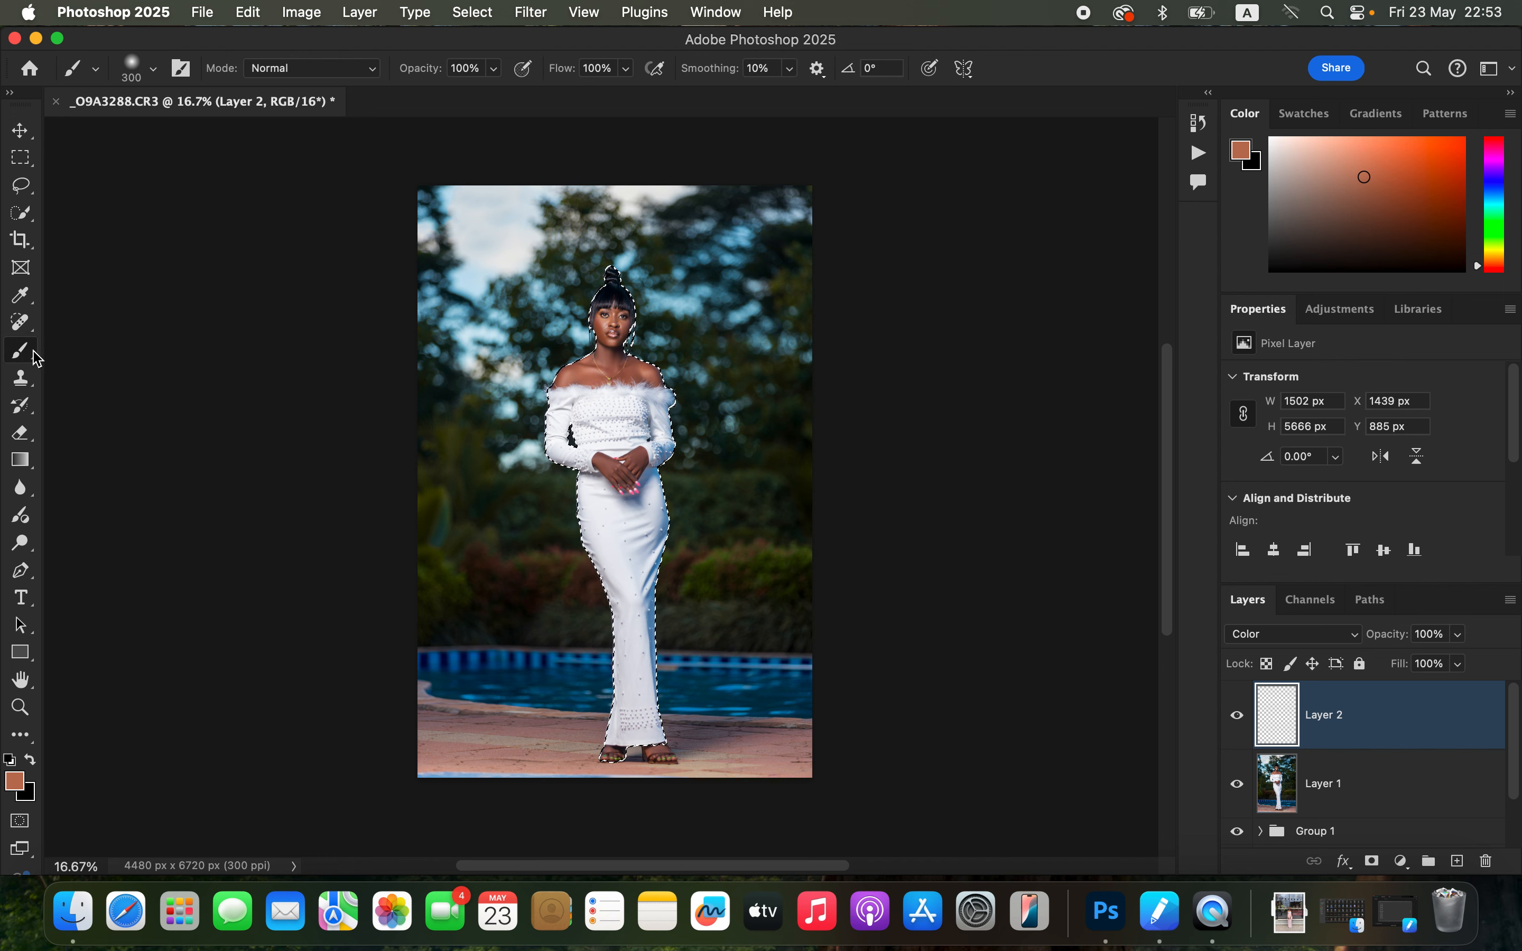
{"action": "left_click", "coordinate": [155, 70]}
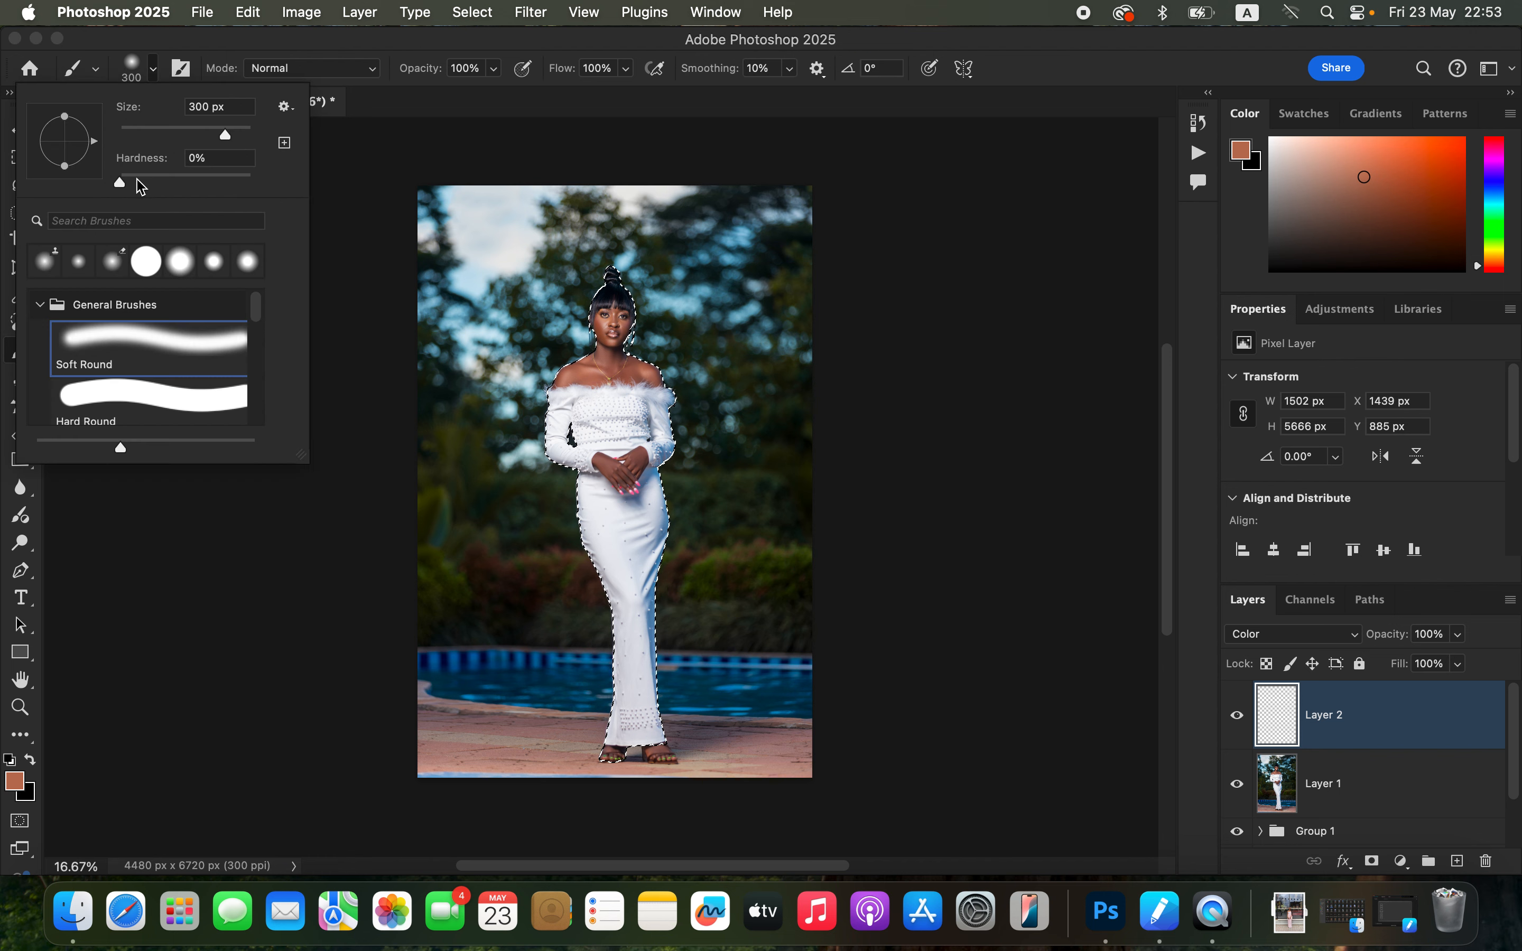
{"action": "left_click", "coordinate": [288, 57]}
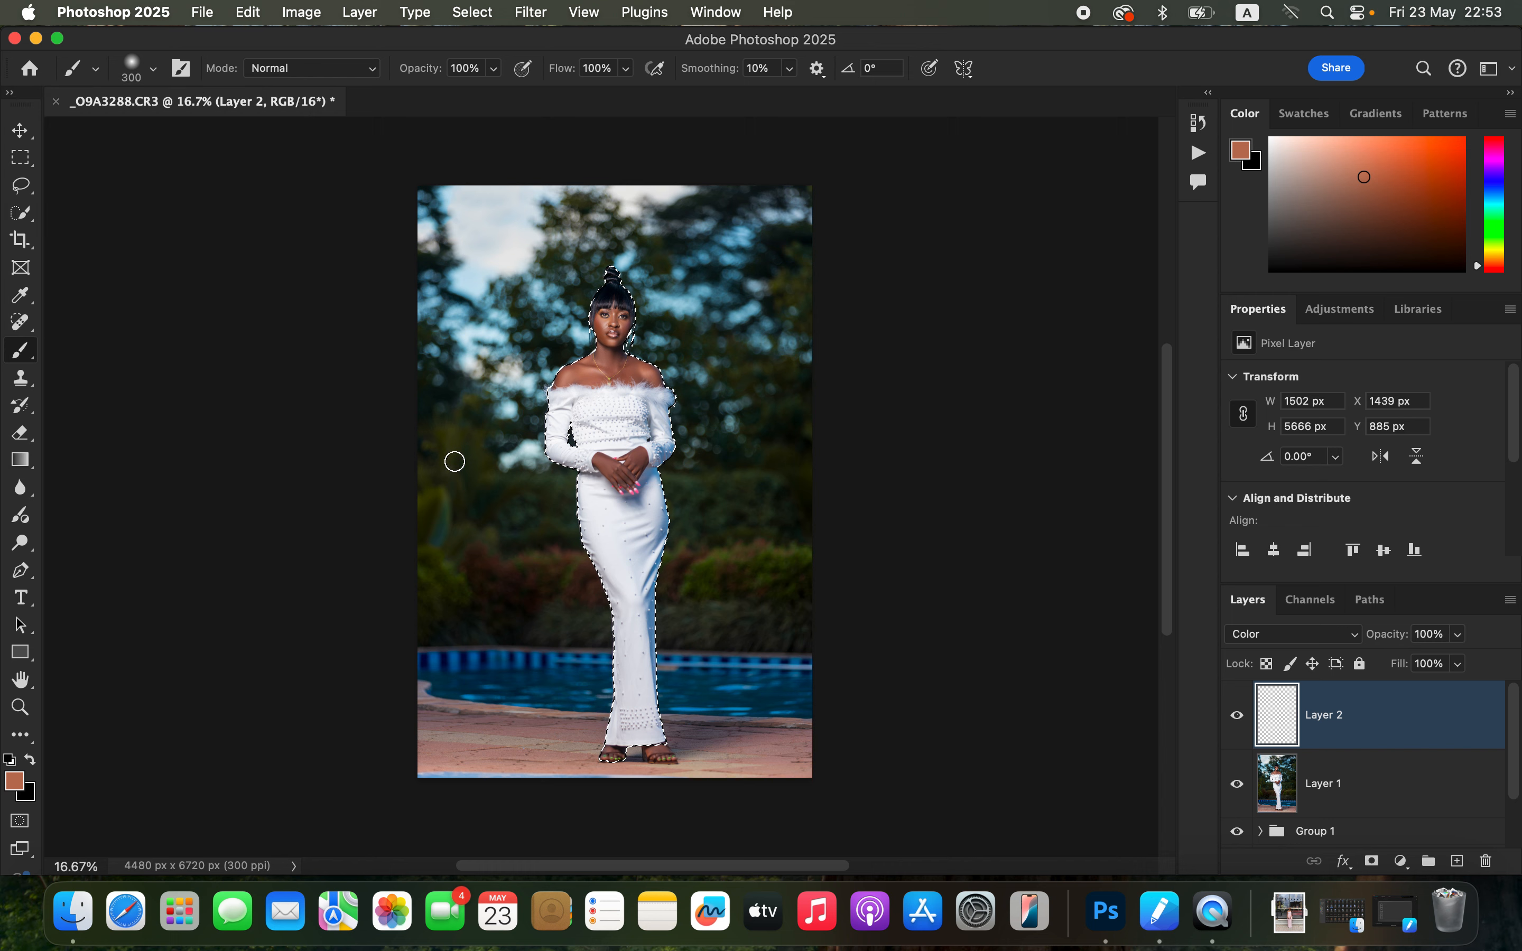
Sample the skin tone from the cheek and paint it over the face on Layer 2 with the brush at size 100.
{"action": "key", "text": "super+equal"}
{"action": "key", "text": "super+equal"}
{"action": "key", "text": "super+equal"}
{"action": "key", "text": "super+equal"}
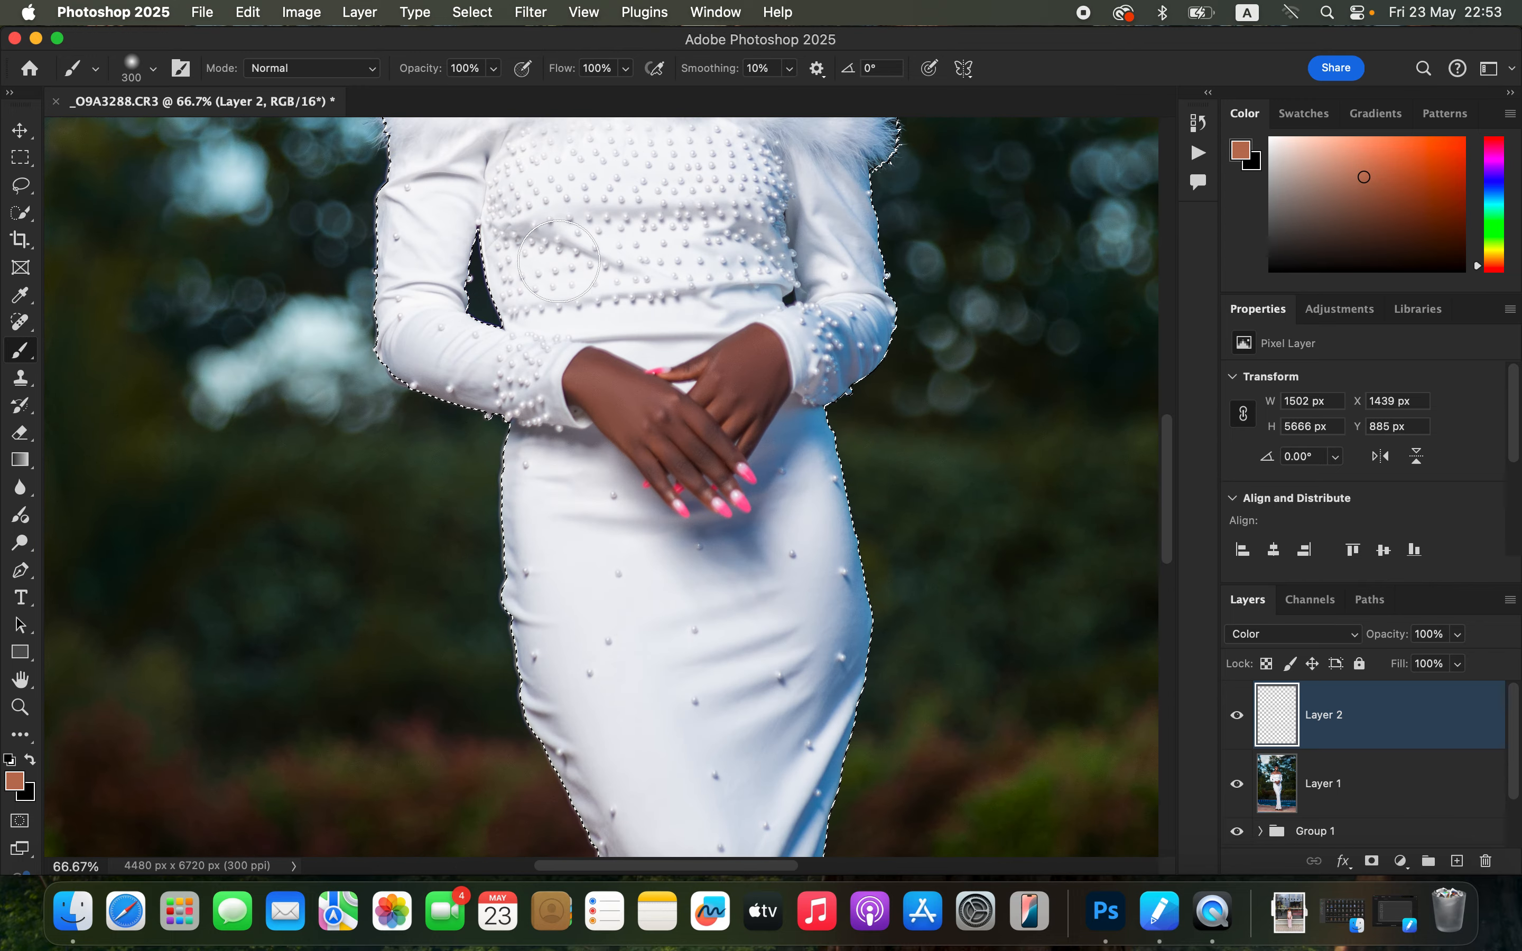
{"action": "scroll", "coordinate": [745, 327], "scroll_direction": "up", "scroll_amount": 10}
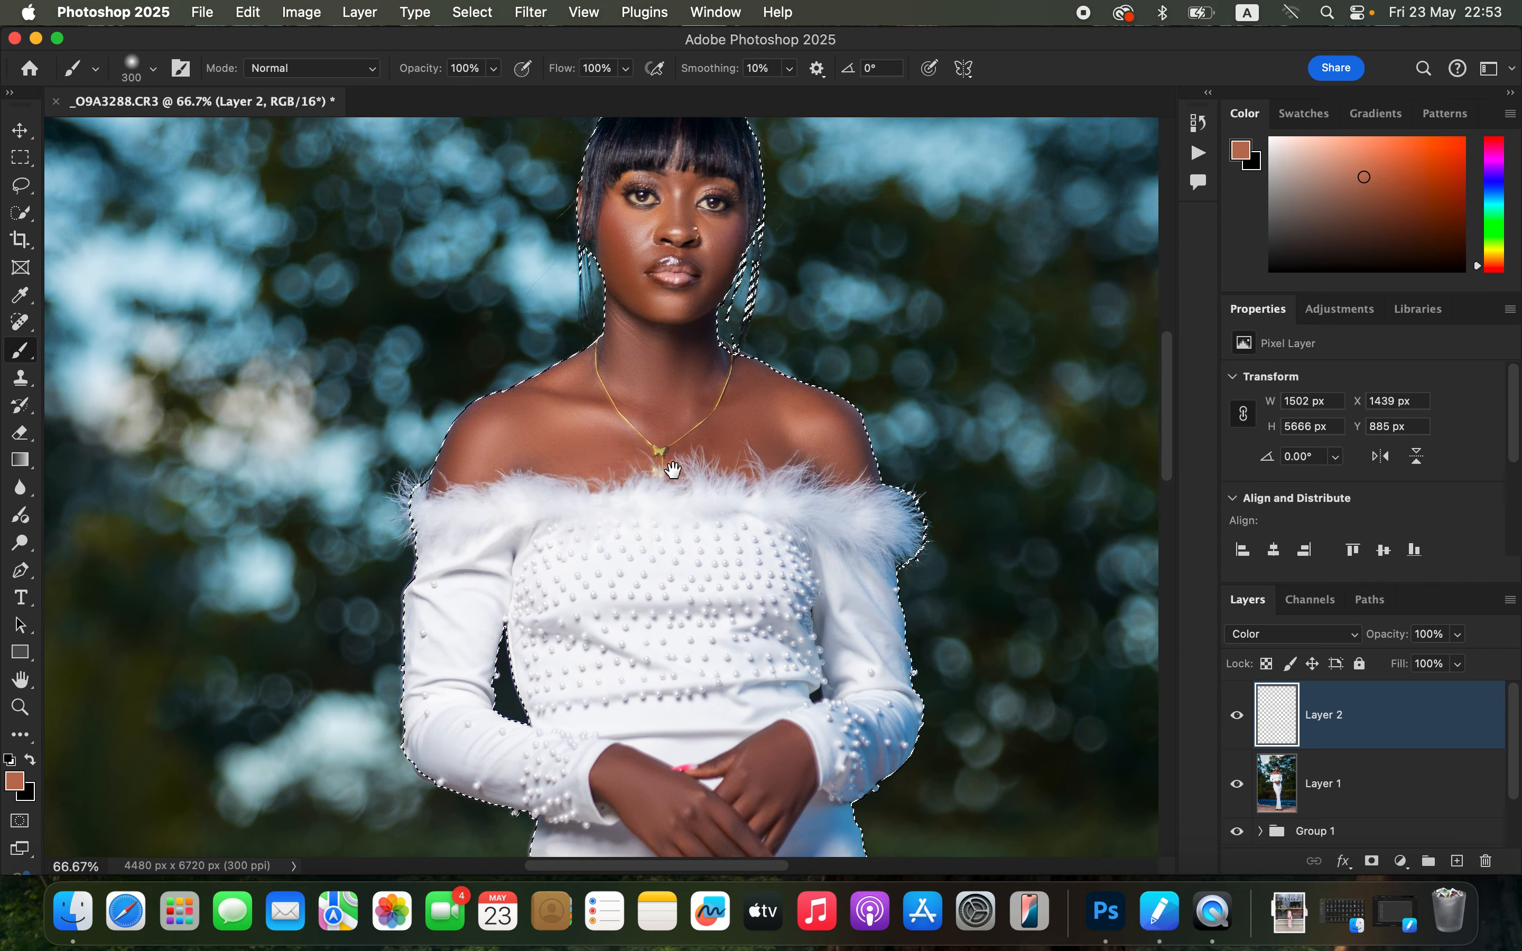
{"action": "key", "text": "super+equal"}
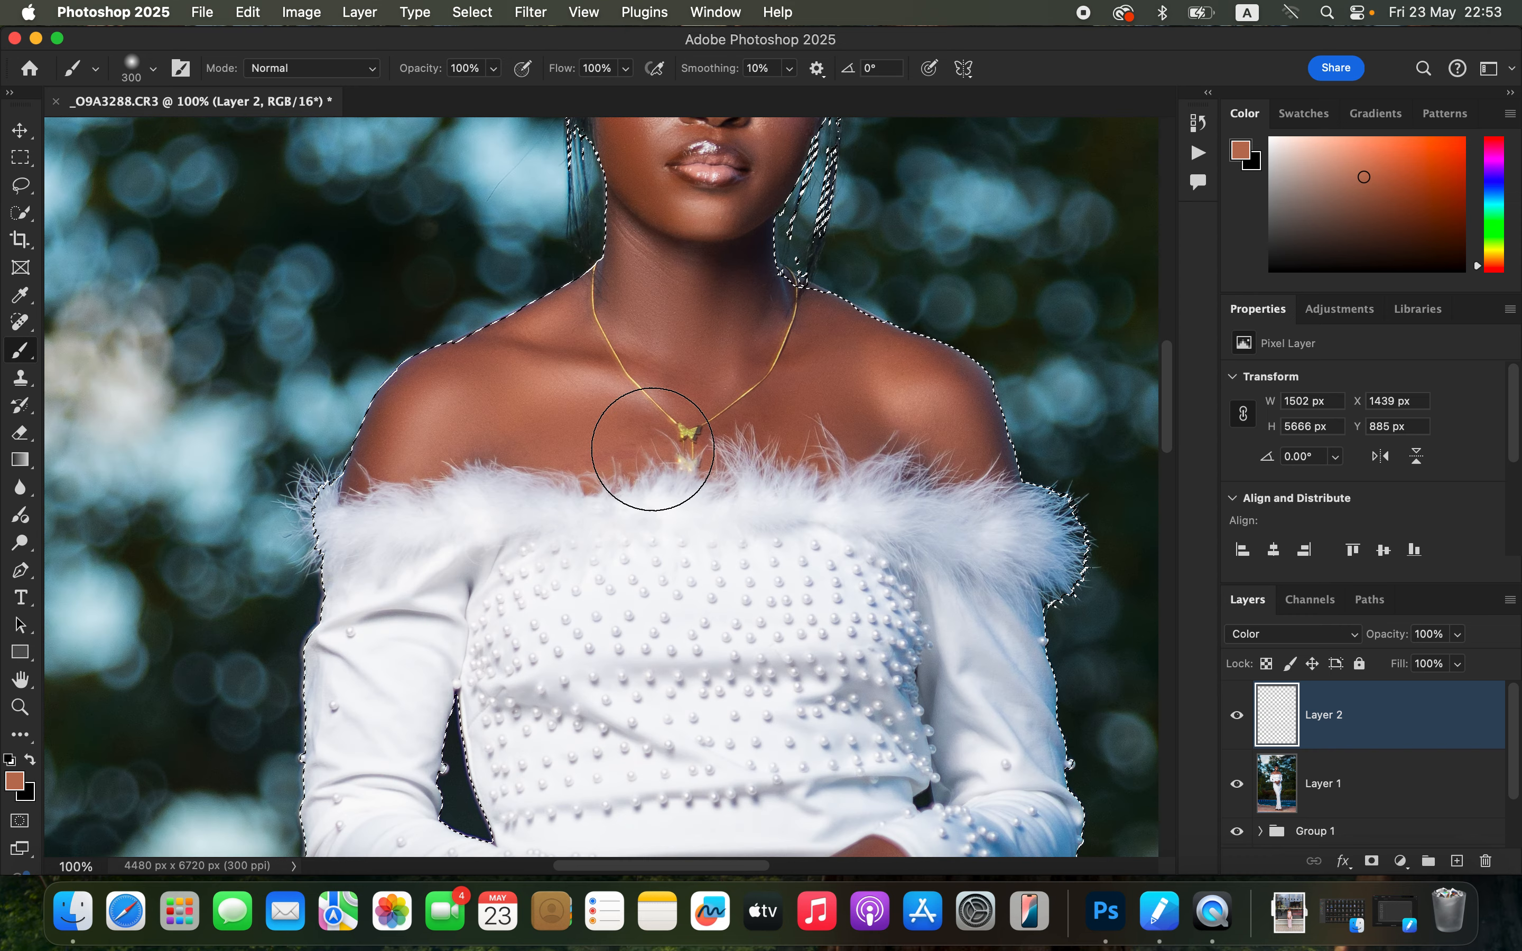
{"action": "scroll", "coordinate": [670, 418], "scroll_direction": "up", "scroll_amount": 6}
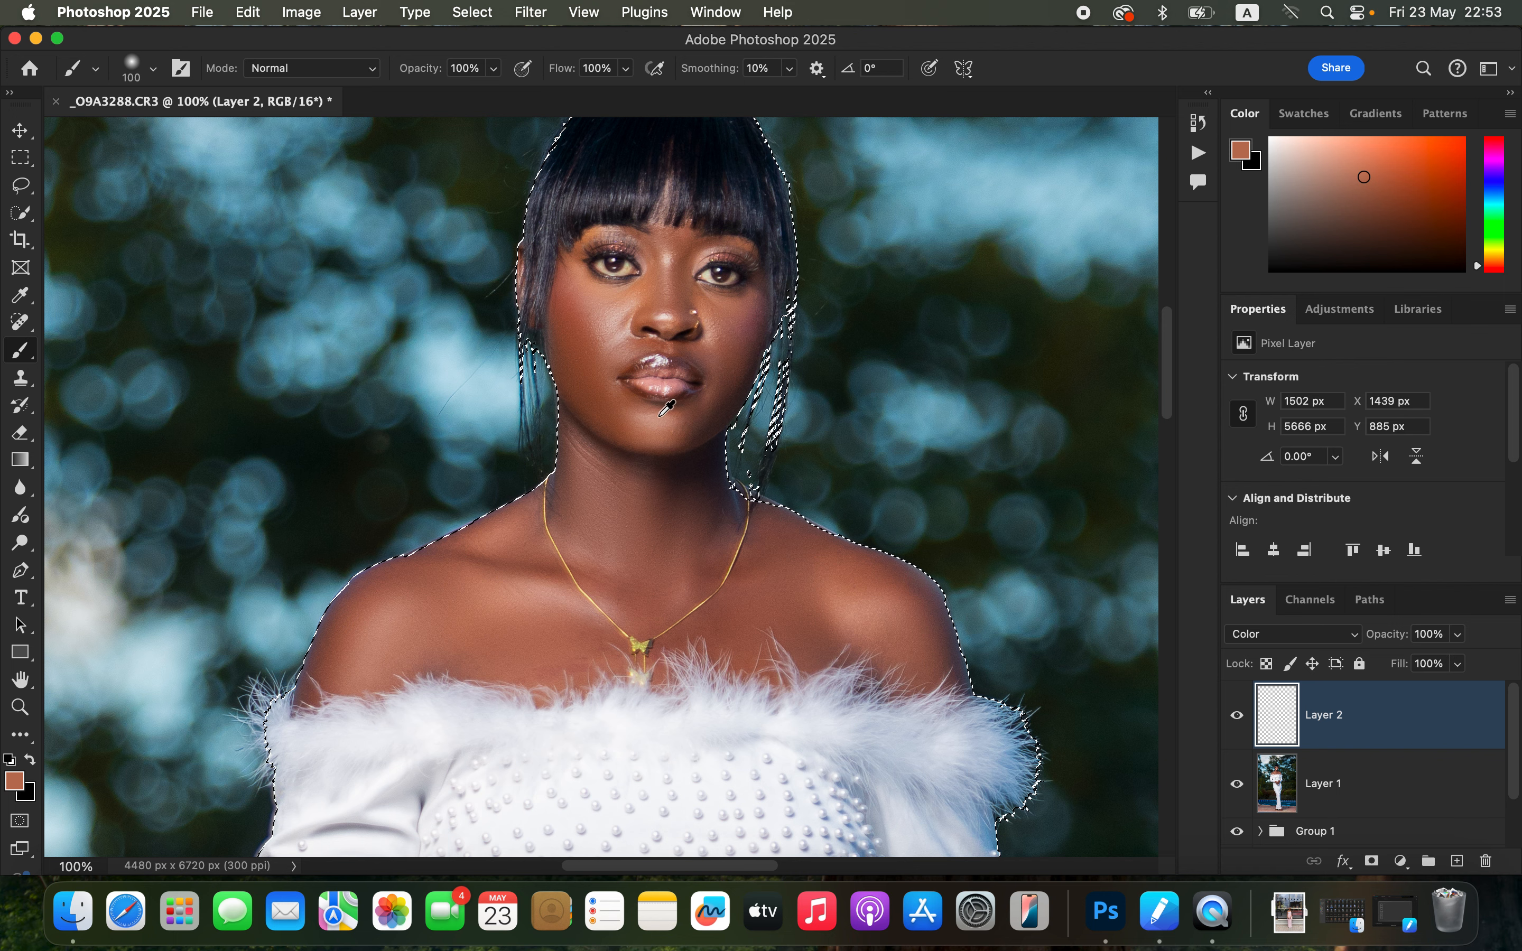
{"action": "left_click", "coordinate": [600, 363], "text": "alt"}
{"action": "left_click", "coordinate": [599, 363], "text": "alt"}
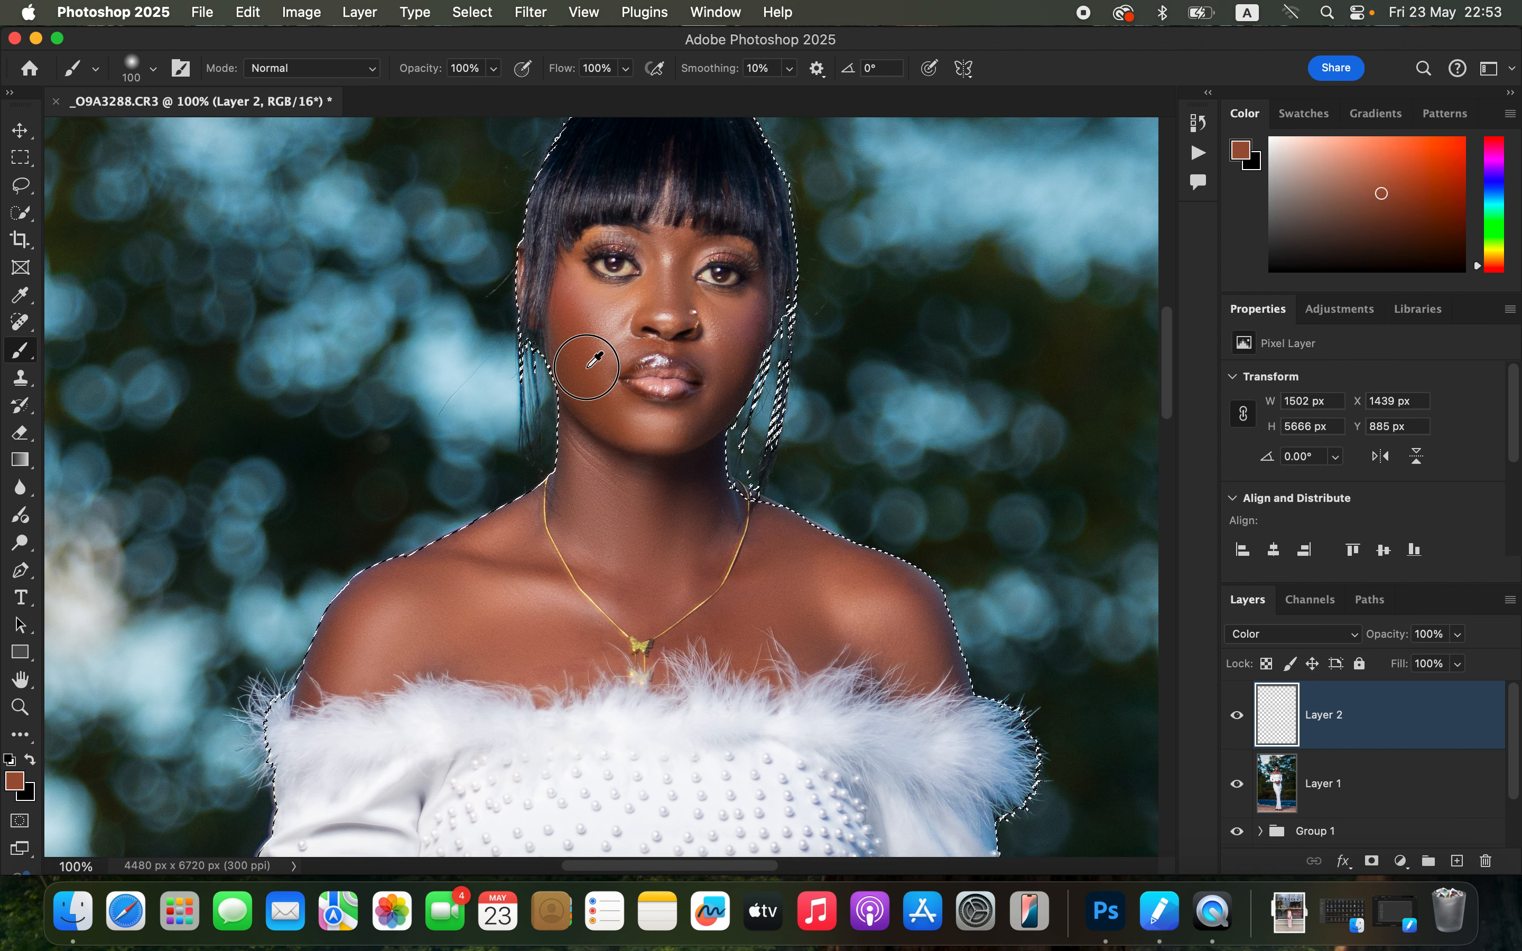
{"action": "left_click", "coordinate": [589, 366], "text": "alt"}
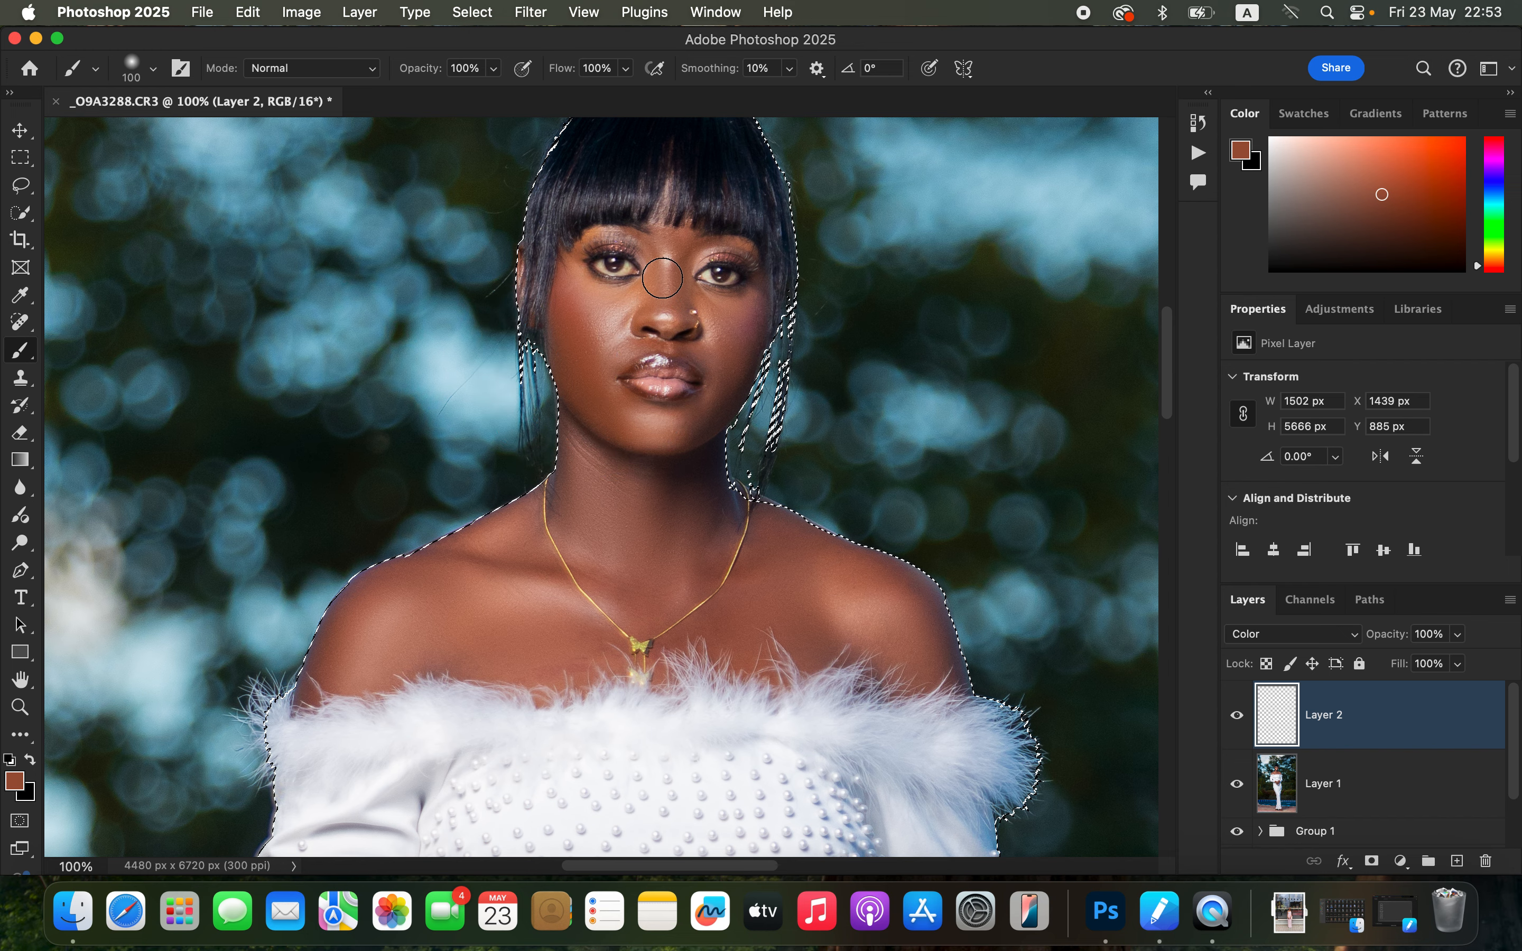
{"action": "left_click", "coordinate": [602, 307], "text": "alt"}
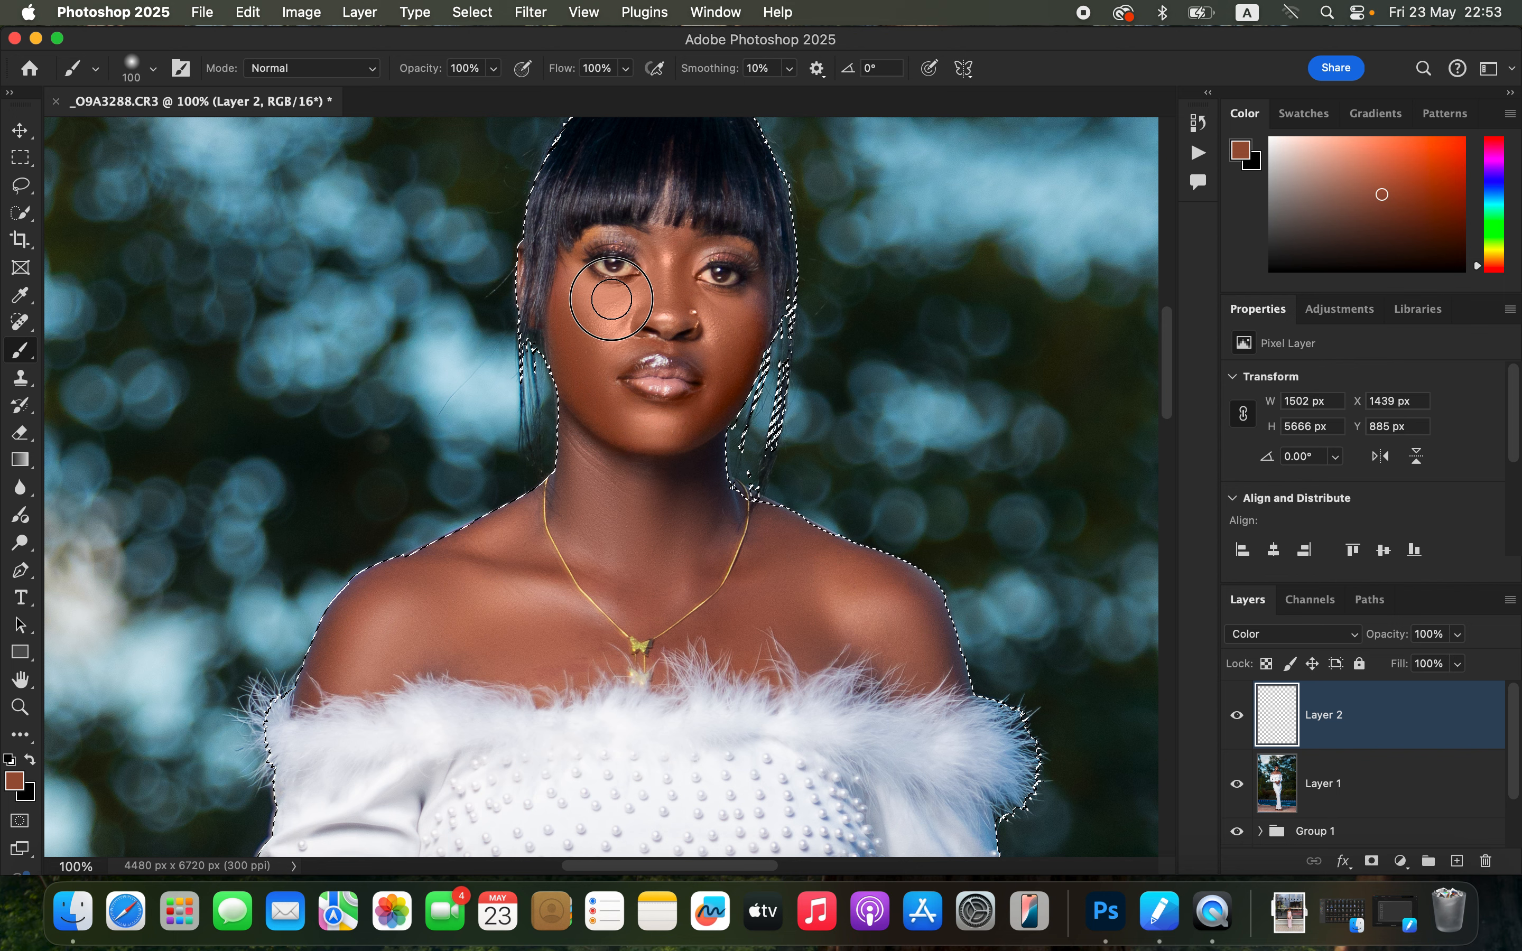
Paint the sampled skin tone over the neck, shoulders and chest down to the feather trim, reducing the brush to size 25 near edges.
{"action": "mouse_move", "coordinate": [607, 495]}
{"action": "left_mouse_down"}
{"action": "mouse_move", "coordinate": [719, 552]}
{"action": "mouse_move", "coordinate": [704, 495]}
{"action": "mouse_move", "coordinate": [716, 526]}
{"action": "mouse_move", "coordinate": [718, 510]}
{"action": "mouse_move", "coordinate": [740, 520]}
{"action": "mouse_move", "coordinate": [737, 563]}
{"action": "mouse_move", "coordinate": [846, 610]}
{"action": "mouse_move", "coordinate": [894, 611]}
{"action": "mouse_move", "coordinate": [825, 553]}
{"action": "mouse_move", "coordinate": [932, 629]}
{"action": "mouse_move", "coordinate": [919, 654]}
{"action": "mouse_move", "coordinate": [966, 673]}
{"action": "mouse_move", "coordinate": [897, 608]}
{"action": "mouse_move", "coordinate": [828, 605]}
{"action": "mouse_move", "coordinate": [815, 641]}
{"action": "mouse_move", "coordinate": [811, 620]}
{"action": "mouse_move", "coordinate": [725, 611]}
{"action": "mouse_move", "coordinate": [745, 647]}
{"action": "mouse_move", "coordinate": [690, 596]}
{"action": "mouse_move", "coordinate": [620, 635]}
{"action": "mouse_move", "coordinate": [509, 652]}
{"action": "mouse_move", "coordinate": [525, 670]}
{"action": "mouse_move", "coordinate": [545, 653]}
{"action": "mouse_move", "coordinate": [560, 668]}
{"action": "mouse_move", "coordinate": [503, 573]}
{"action": "mouse_move", "coordinate": [555, 509]}
{"action": "mouse_move", "coordinate": [543, 495]}
{"action": "mouse_move", "coordinate": [406, 560]}
{"action": "mouse_move", "coordinate": [351, 614]}
{"action": "mouse_move", "coordinate": [322, 671]}
{"action": "mouse_move", "coordinate": [401, 651]}
{"action": "mouse_move", "coordinate": [557, 647]}
{"action": "mouse_move", "coordinate": [421, 625]}
{"action": "left_mouse_up"}
{"action": "key", "text": "bracketleft"}
{"action": "key", "text": "bracketleft"}
{"action": "key", "text": "bracketleft"}
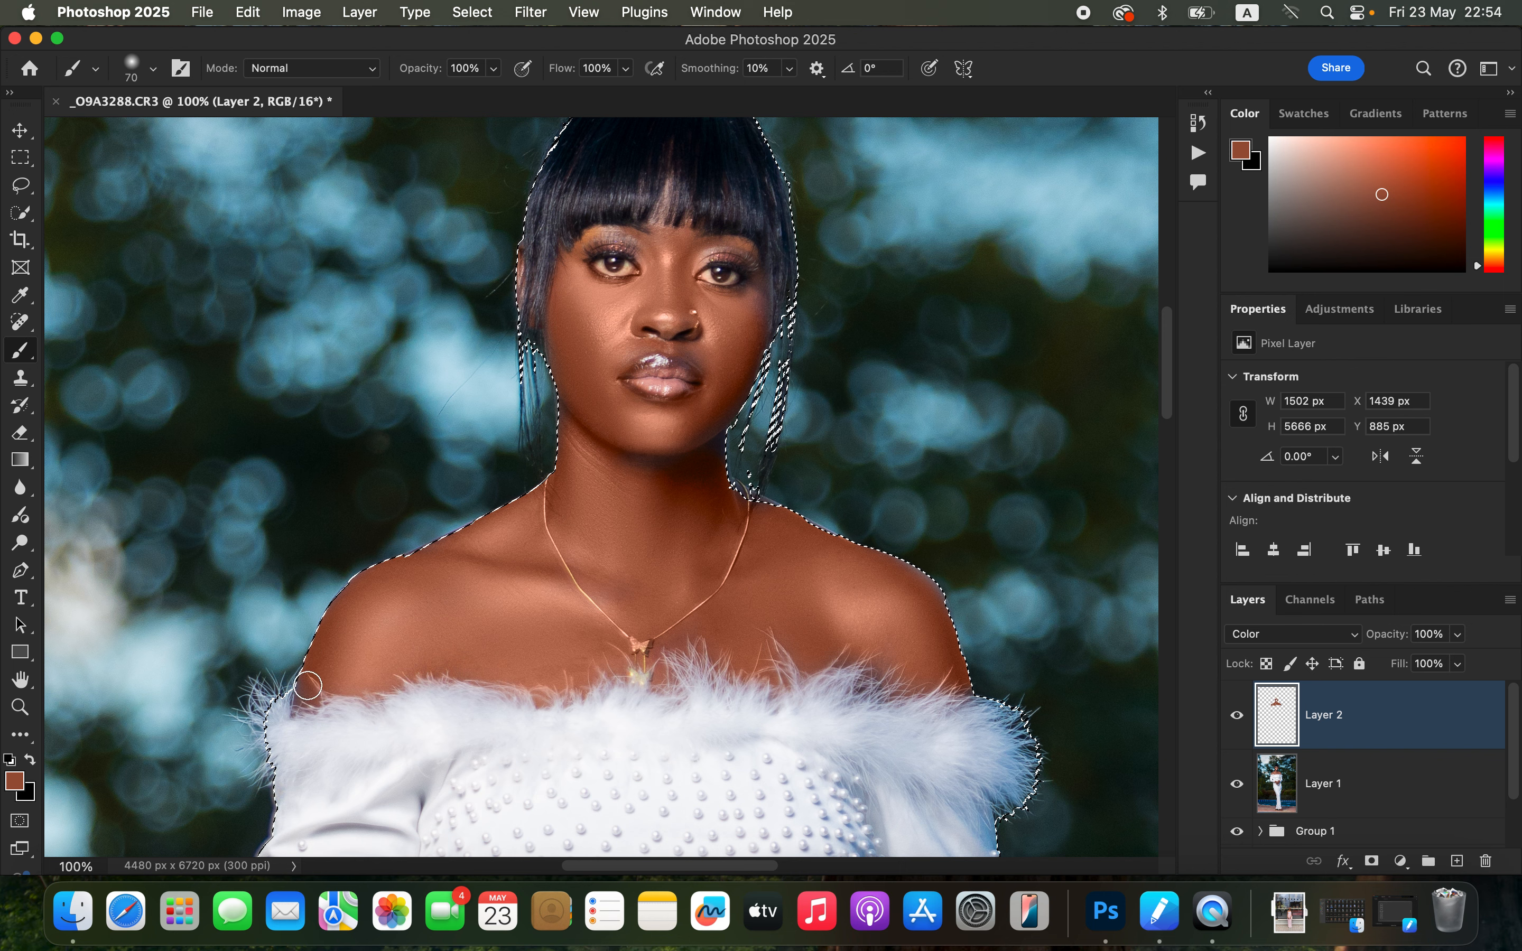
{"action": "left_click_drag", "start_coordinate": [308, 686], "coordinate": [305, 691]}
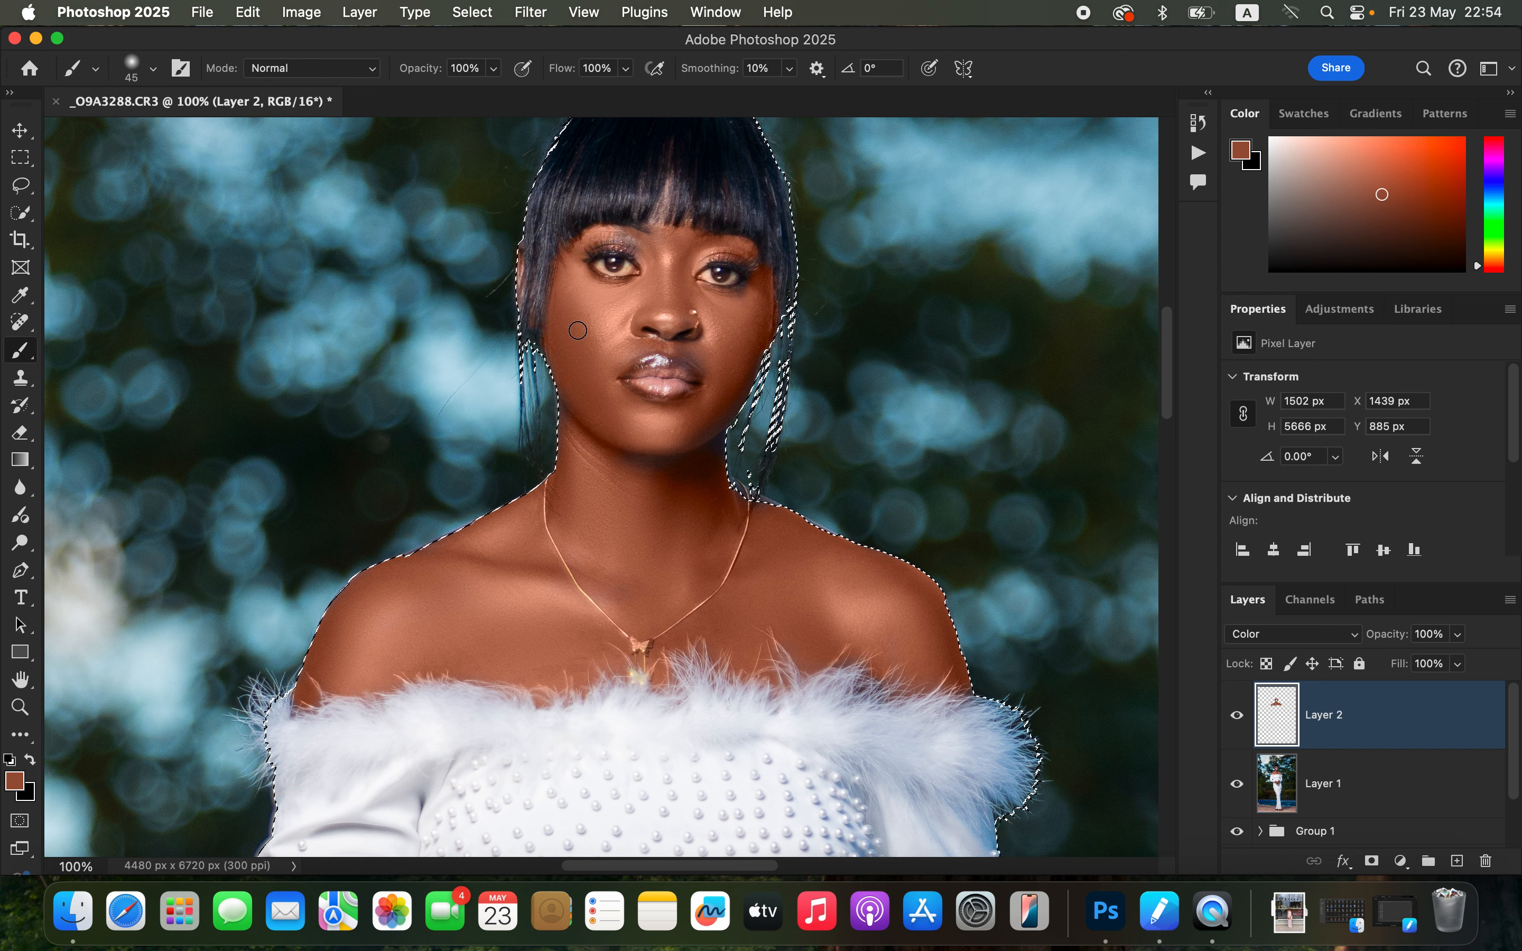
{"action": "key", "text": "bracketleft"}
{"action": "key", "text": "bracketleft"}
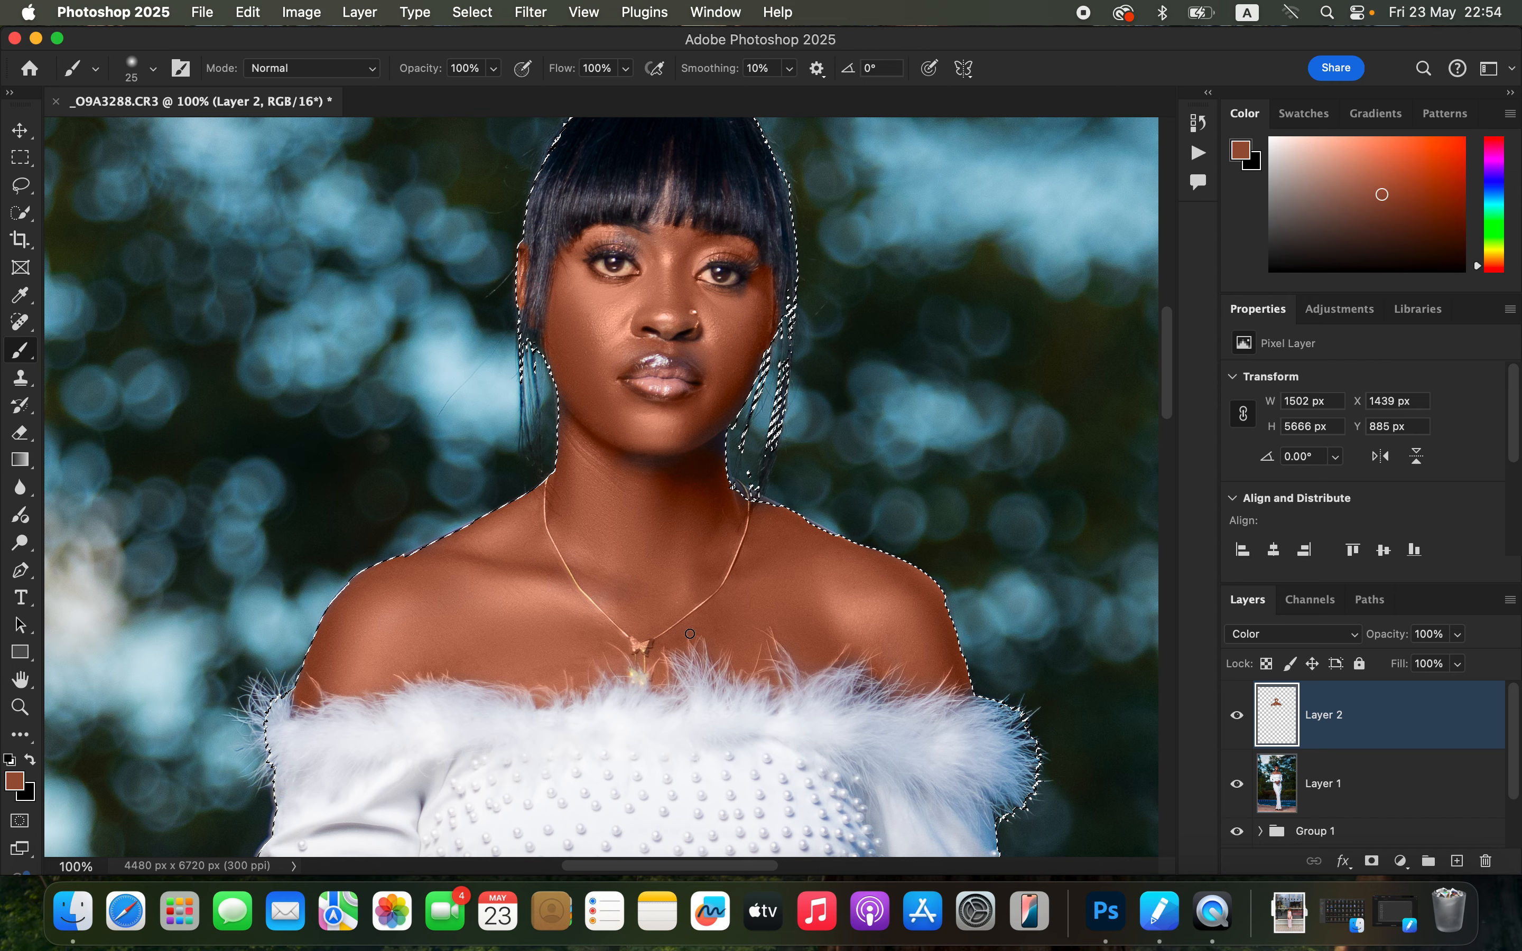
Enlarge the brush and paint the sampled skin tone over the backs of both hands on Layer 2.
{"action": "scroll", "coordinate": [791, 692], "scroll_direction": "down", "scroll_amount": 15}
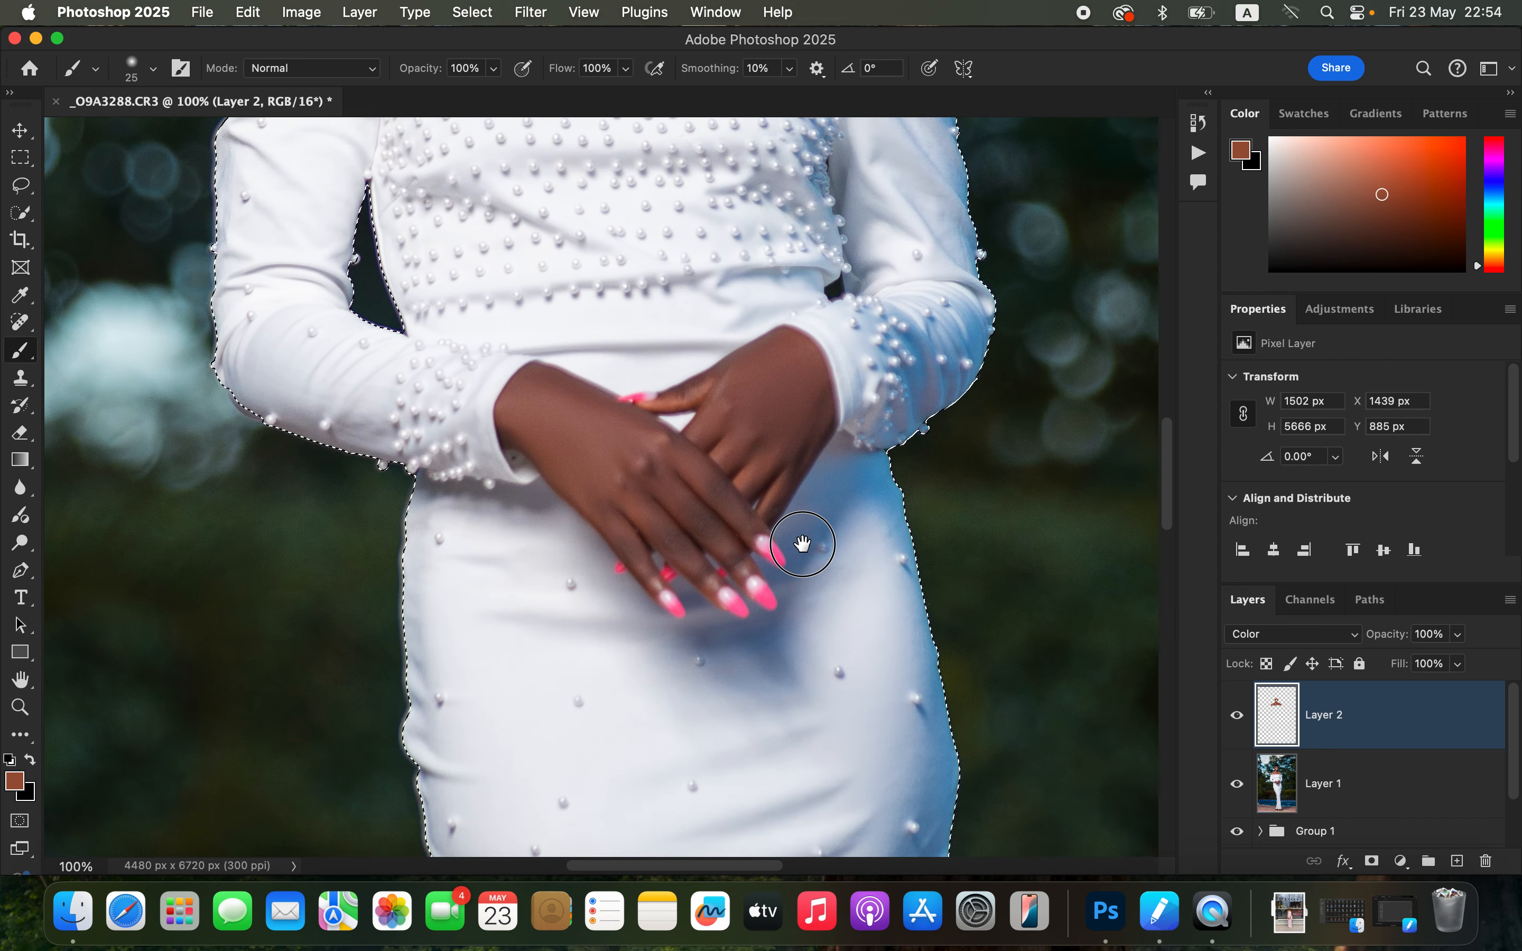
{"action": "key", "text": "bracketright"}
{"action": "key", "text": "bracketright"}
{"action": "key", "text": "bracketright"}
{"action": "key", "text": "bracketright"}
{"action": "key", "text": "bracketright"}
{"action": "key", "text": "bracketright"}
{"action": "key", "text": "bracketright"}
{"action": "key", "text": "bracketright"}
{"action": "key", "text": "bracketright"}
{"action": "key", "text": "bracketright"}
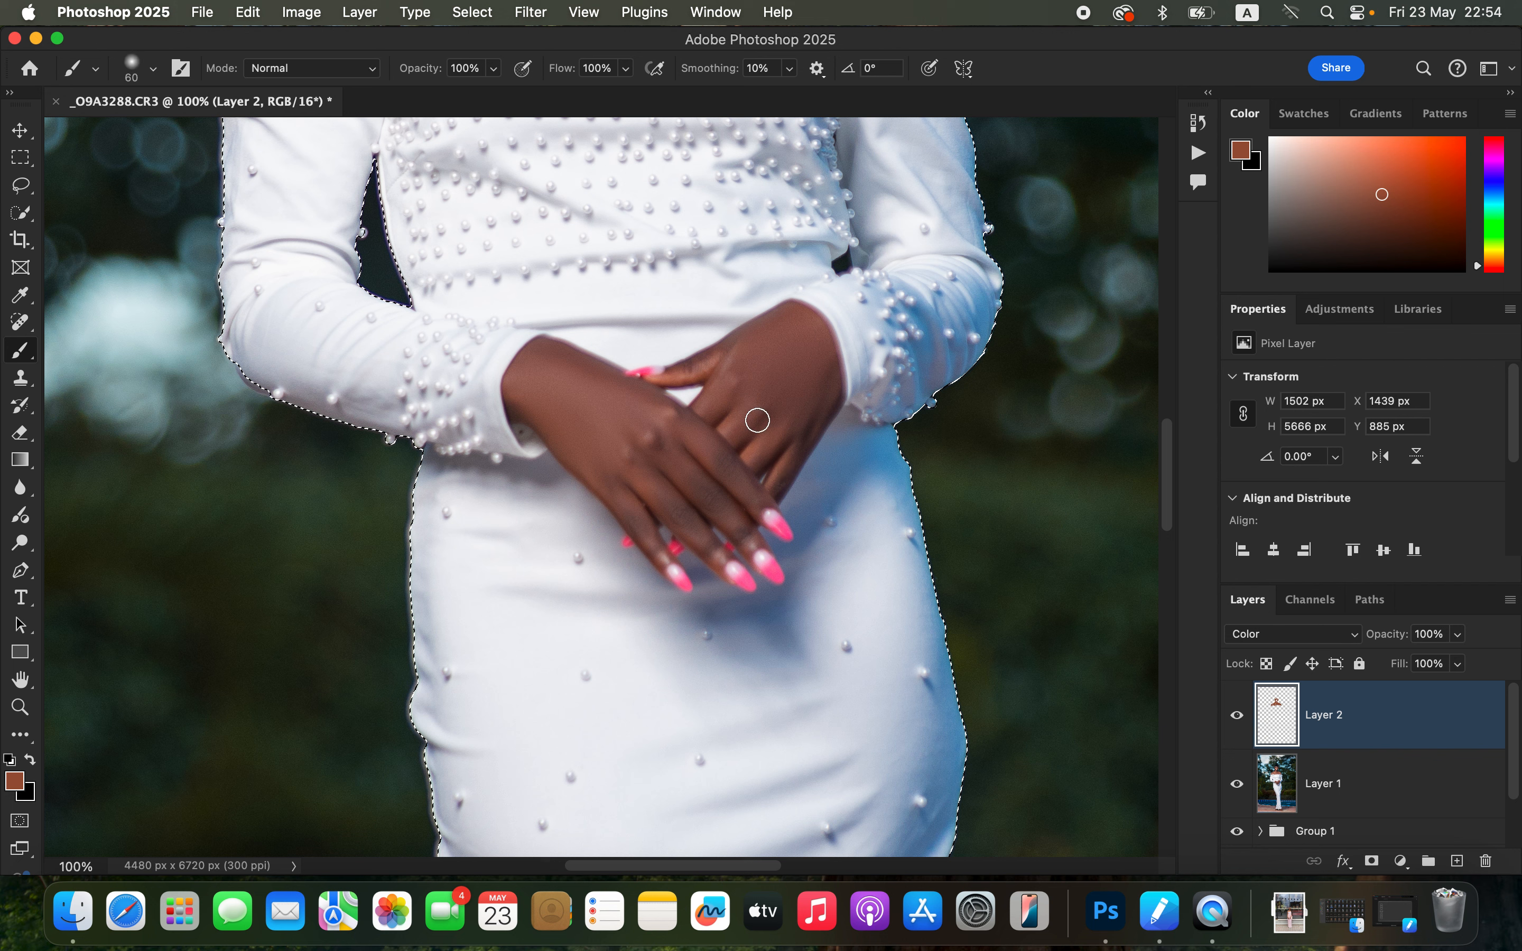
{"action": "mouse_move", "coordinate": [767, 372]}
{"action": "left_mouse_down"}
{"action": "mouse_move", "coordinate": [705, 453]}
{"action": "mouse_move", "coordinate": [713, 507]}
{"action": "mouse_move", "coordinate": [748, 486]}
{"action": "mouse_move", "coordinate": [814, 383]}
{"action": "mouse_move", "coordinate": [800, 358]}
{"action": "mouse_move", "coordinate": [738, 356]}
{"action": "mouse_move", "coordinate": [806, 345]}
{"action": "mouse_move", "coordinate": [815, 387]}
{"action": "mouse_move", "coordinate": [690, 454]}
{"action": "mouse_move", "coordinate": [549, 380]}
{"action": "mouse_move", "coordinate": [529, 391]}
{"action": "mouse_move", "coordinate": [645, 503]}
{"action": "left_mouse_up"}
Fill in the skin tone on the fingers, knuckles and wrists with the brush reduced to size 45.
{"action": "key", "text": "bracketleft"}
{"action": "key", "text": "bracketleft"}
{"action": "key", "text": "bracketleft"}
{"action": "key", "text": "bracketleft"}
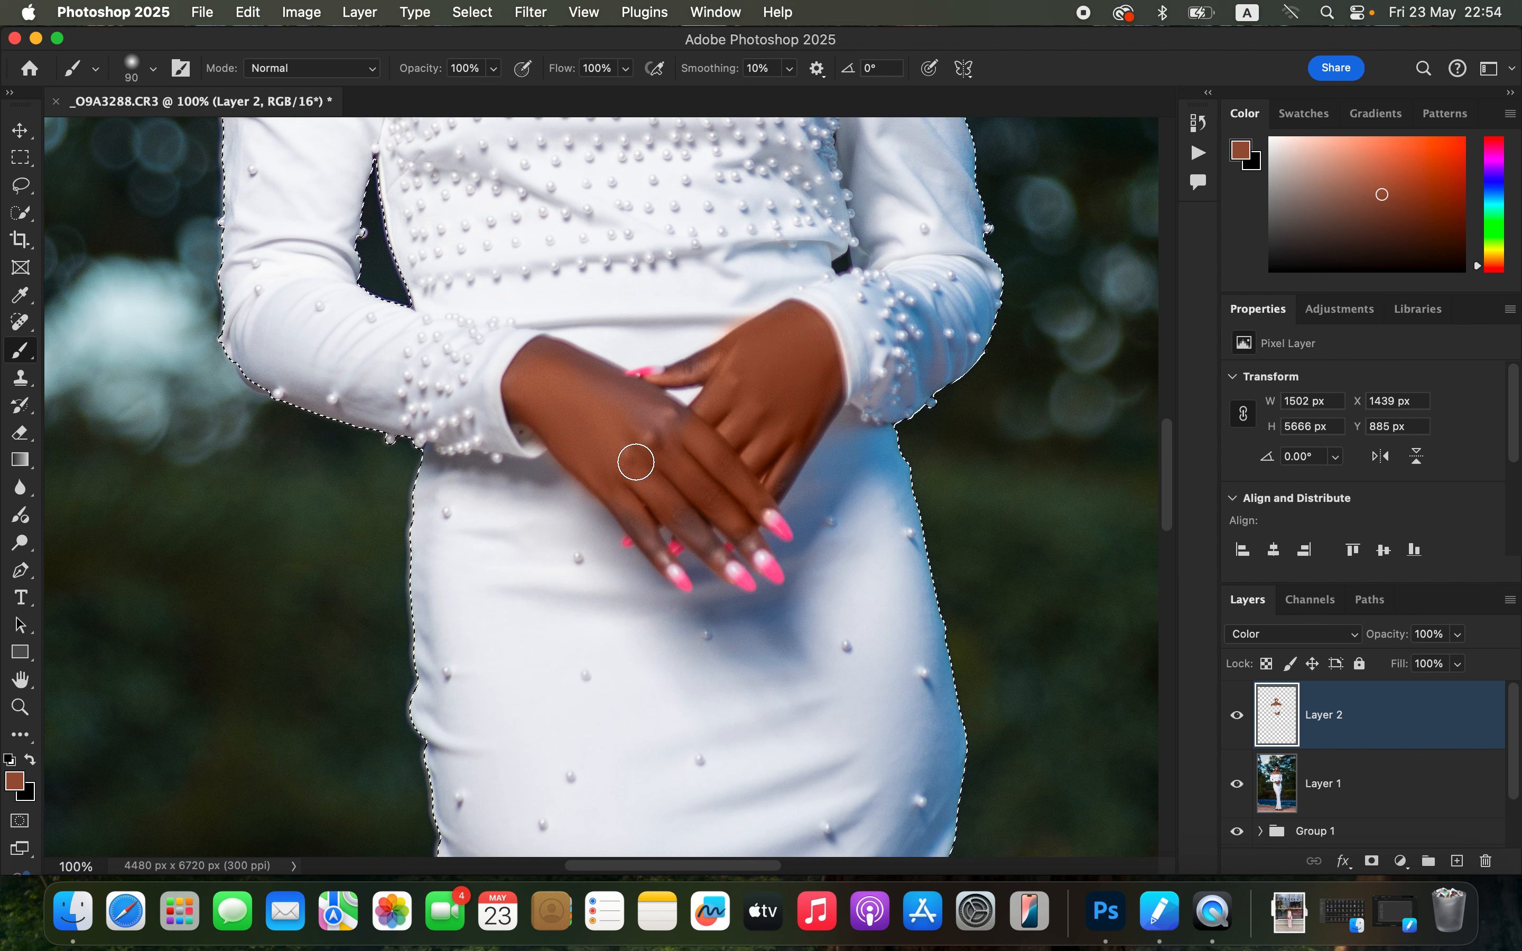
{"action": "key", "text": "bracketleft"}
{"action": "key", "text": "bracketleft"}
{"action": "mouse_move", "coordinate": [654, 546]}
{"action": "left_mouse_down"}
{"action": "mouse_move", "coordinate": [668, 563]}
{"action": "mouse_move", "coordinate": [684, 523]}
{"action": "mouse_move", "coordinate": [754, 541]}
{"action": "mouse_move", "coordinate": [730, 466]}
{"action": "mouse_move", "coordinate": [781, 470]}
{"action": "mouse_move", "coordinate": [823, 403]}
{"action": "mouse_move", "coordinate": [794, 385]}
{"action": "left_mouse_up"}
{"action": "mouse_move", "coordinate": [676, 375]}
{"action": "left_mouse_down"}
{"action": "mouse_move", "coordinate": [717, 364]}
{"action": "mouse_move", "coordinate": [637, 405]}
{"action": "mouse_move", "coordinate": [696, 445]}
{"action": "mouse_move", "coordinate": [597, 385]}
{"action": "mouse_move", "coordinate": [645, 395]}
{"action": "mouse_move", "coordinate": [538, 348]}
{"action": "mouse_move", "coordinate": [587, 370]}
{"action": "mouse_move", "coordinate": [549, 351]}
{"action": "mouse_move", "coordinate": [517, 366]}
{"action": "mouse_move", "coordinate": [686, 422]}
{"action": "mouse_move", "coordinate": [596, 368]}
{"action": "mouse_move", "coordinate": [543, 397]}
{"action": "left_mouse_up"}
{"action": "mouse_move", "coordinate": [640, 528]}
{"action": "left_mouse_down"}
{"action": "mouse_move", "coordinate": [703, 506]}
{"action": "mouse_move", "coordinate": [775, 416]}
{"action": "left_mouse_up"}
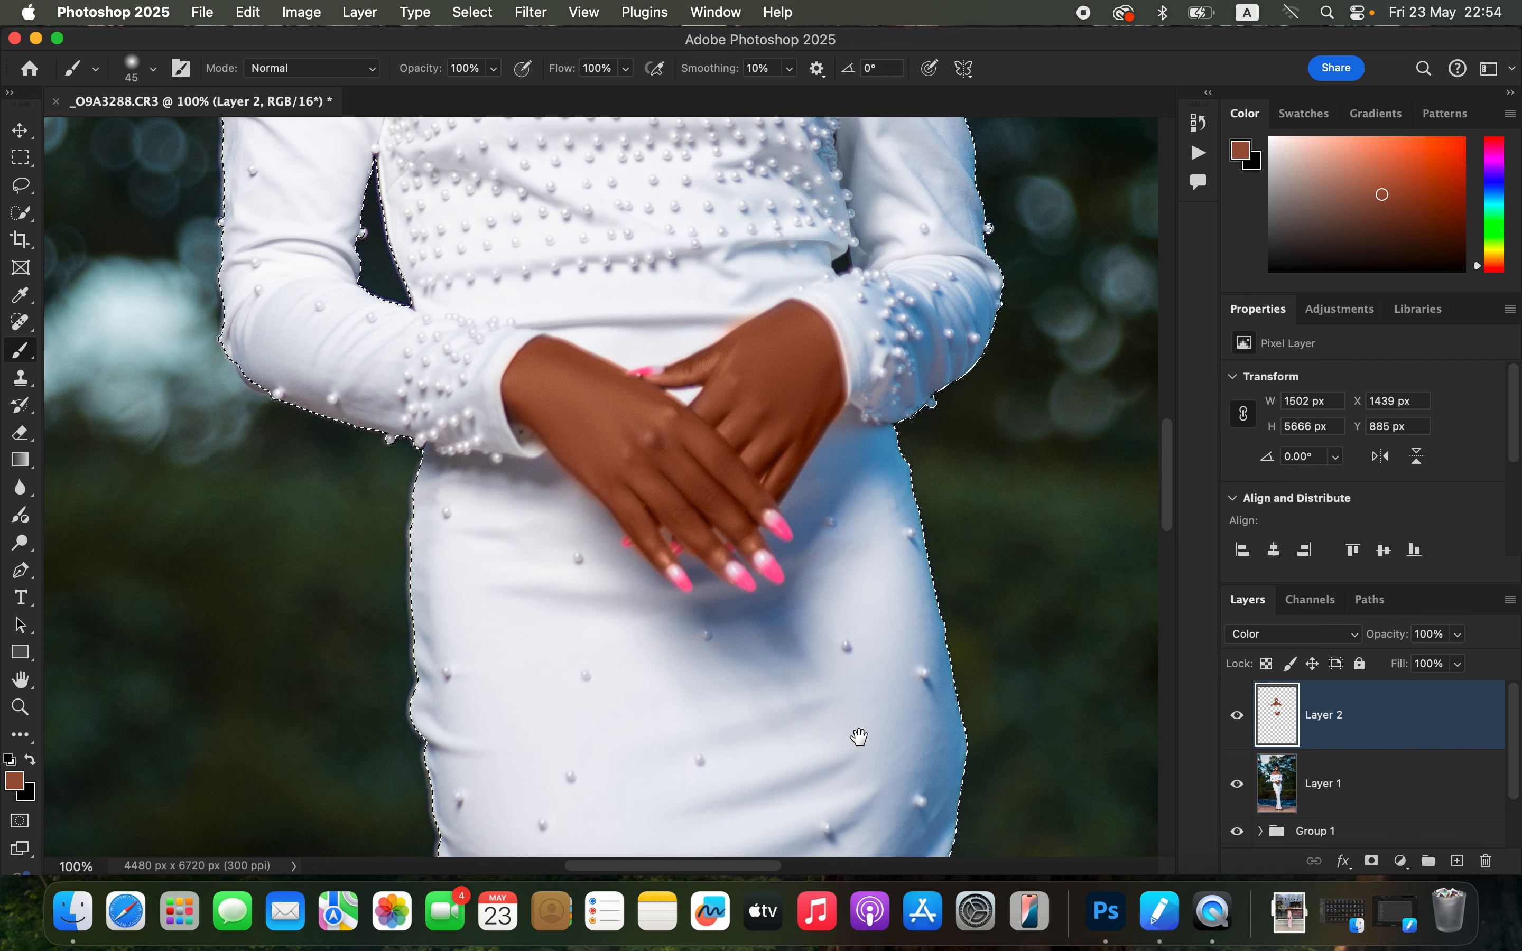
Remove the subject selection and paint the skin tone over both feet and toes with the brush at size 45.
{"action": "left_click_drag", "start_coordinate": [856, 738], "coordinate": [856, 330]}
{"action": "left_click_drag", "start_coordinate": [810, 409], "coordinate": [754, 164]}
{"action": "left_click_drag", "start_coordinate": [826, 575], "coordinate": [837, 520]}
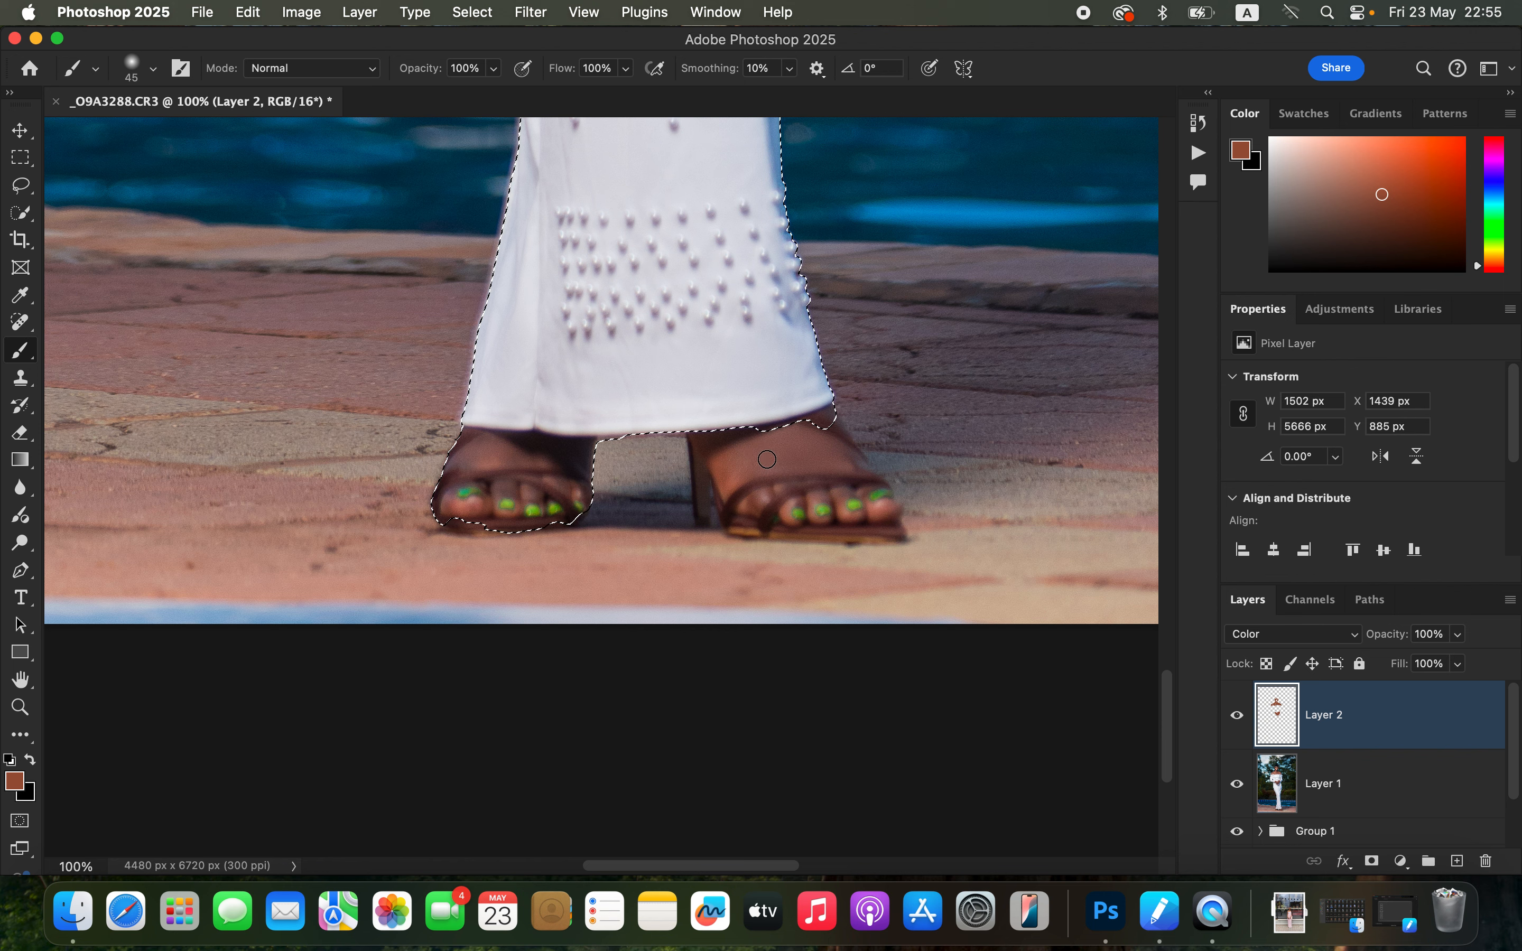
{"action": "key", "text": "super+d"}
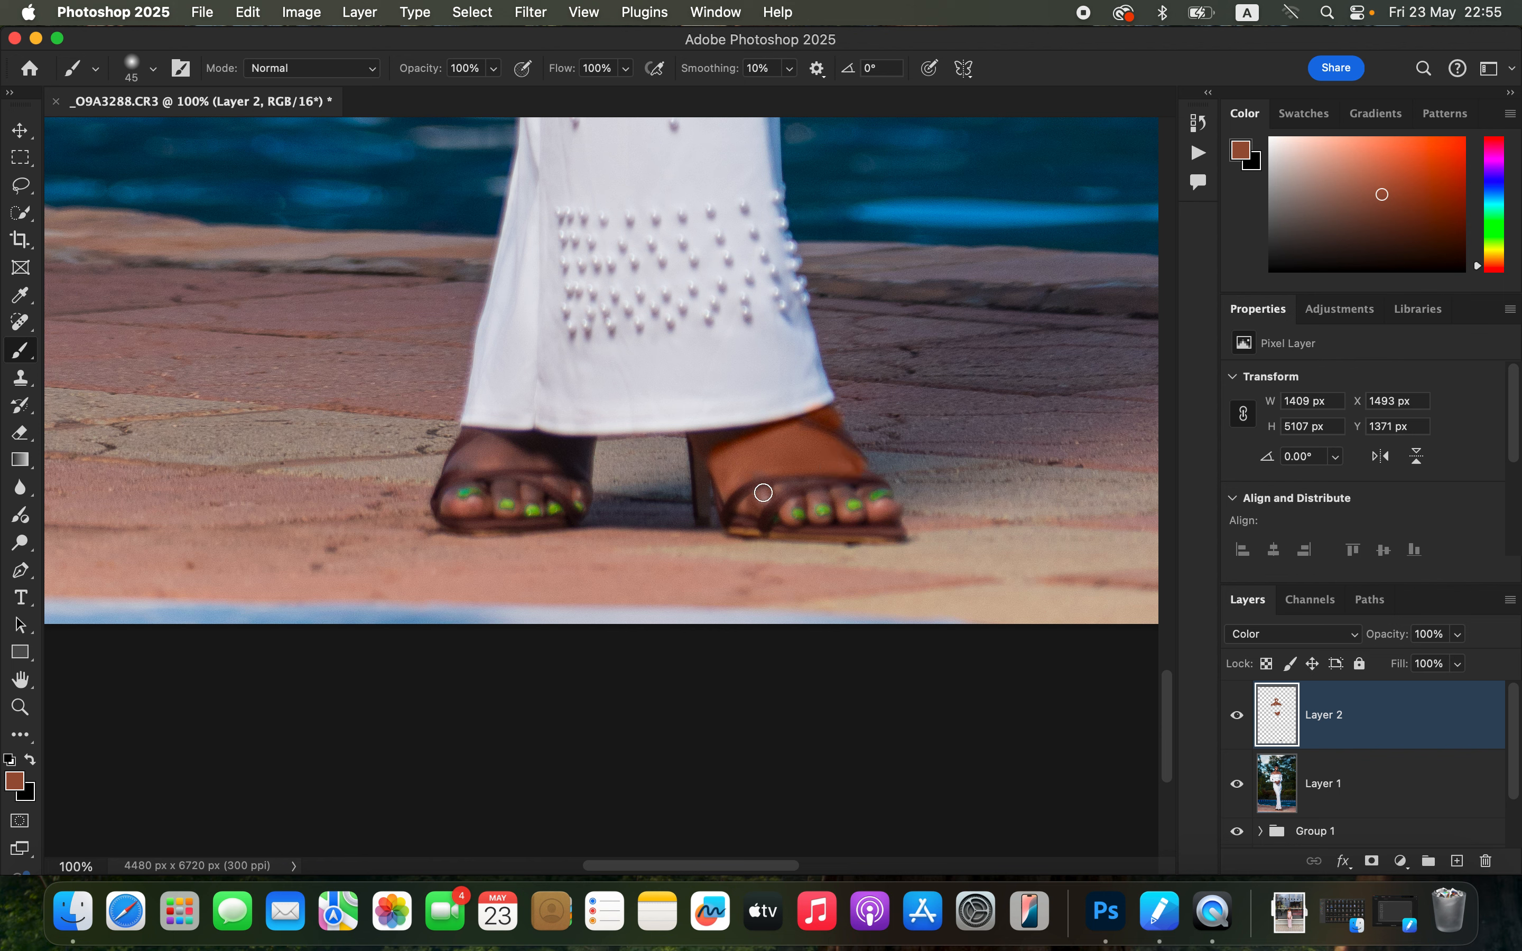
{"action": "left_click_drag", "start_coordinate": [759, 498], "coordinate": [811, 486]}
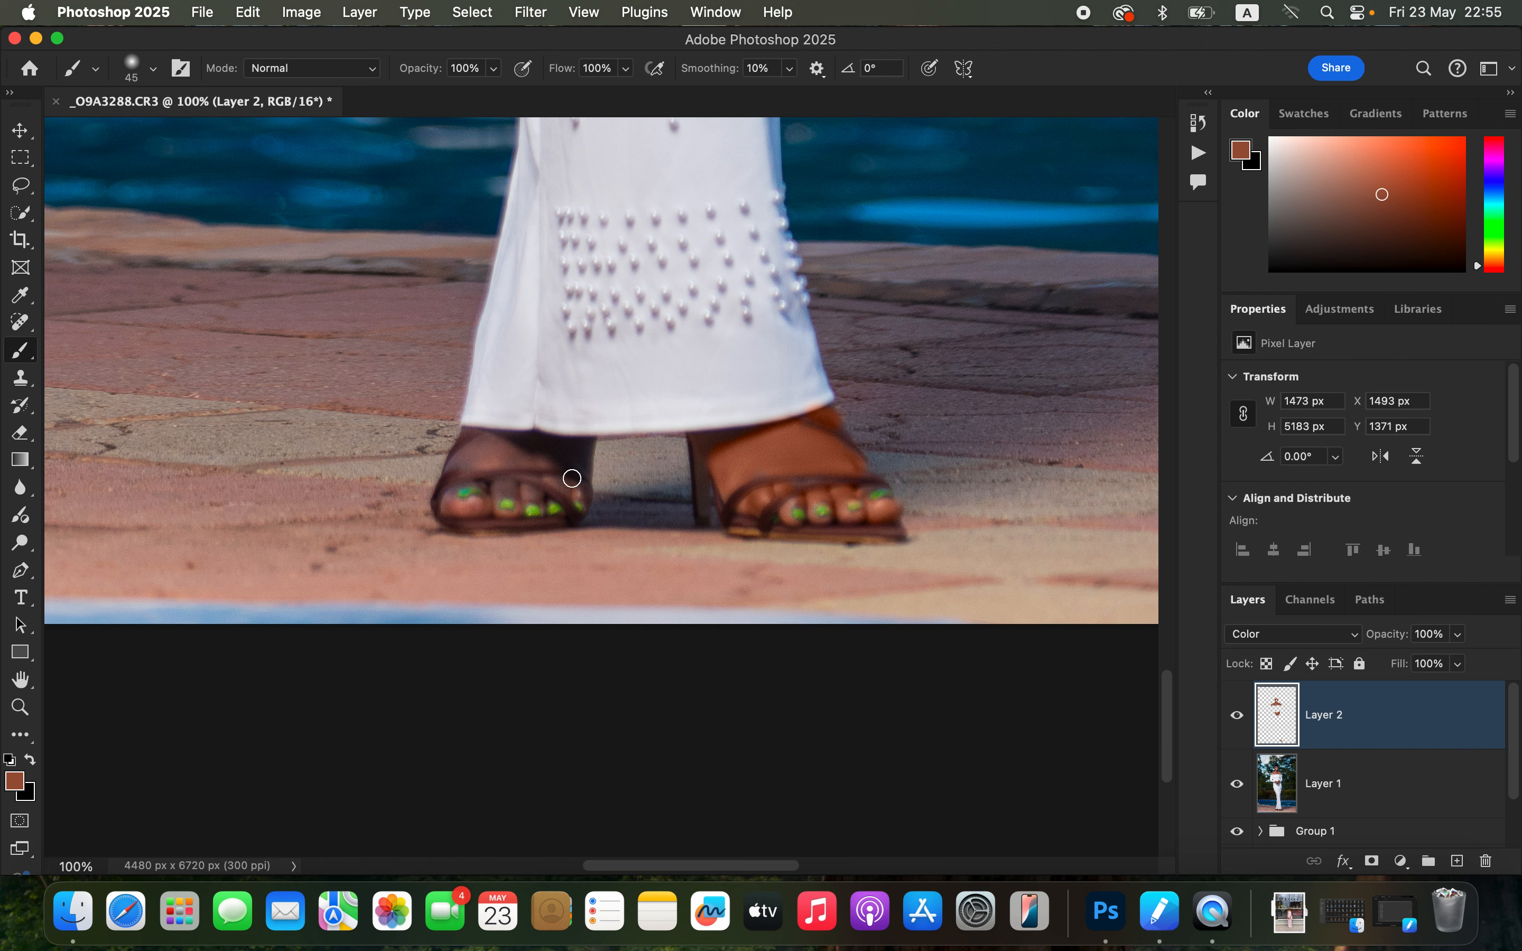
{"action": "mouse_move", "coordinate": [486, 452]}
{"action": "left_mouse_down"}
{"action": "mouse_move", "coordinate": [531, 458]}
{"action": "mouse_move", "coordinate": [466, 465]}
{"action": "left_mouse_up"}
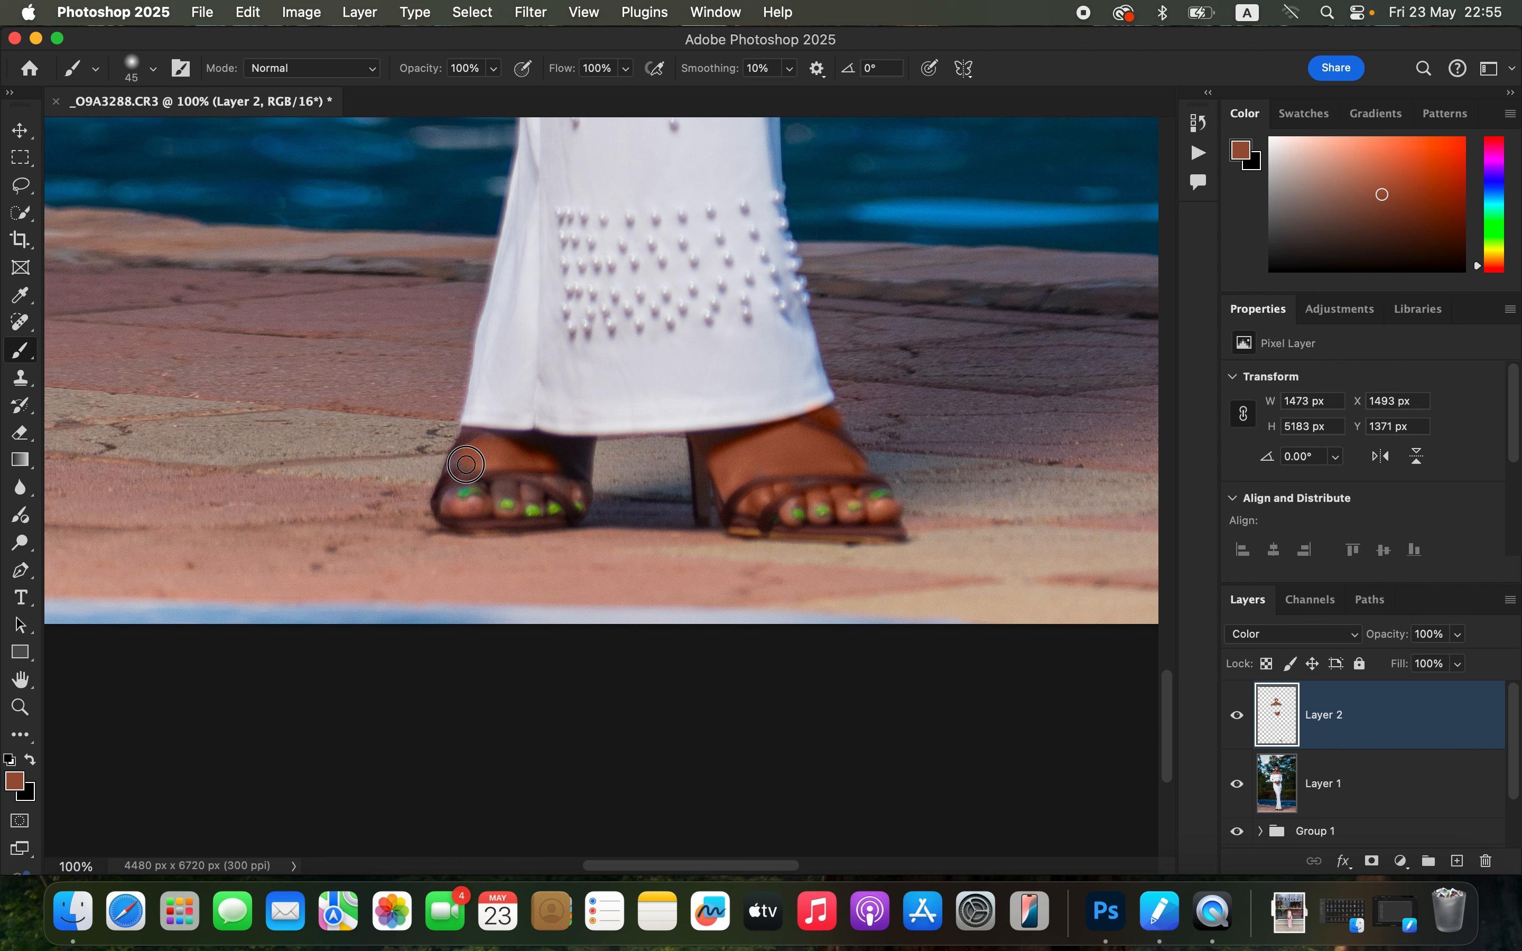
{"action": "mouse_move", "coordinate": [567, 486]}
{"action": "left_mouse_down"}
{"action": "mouse_move", "coordinate": [532, 480]}
{"action": "mouse_move", "coordinate": [587, 463]}
{"action": "mouse_move", "coordinate": [588, 446]}
{"action": "mouse_move", "coordinate": [550, 446]}
{"action": "left_mouse_up"}
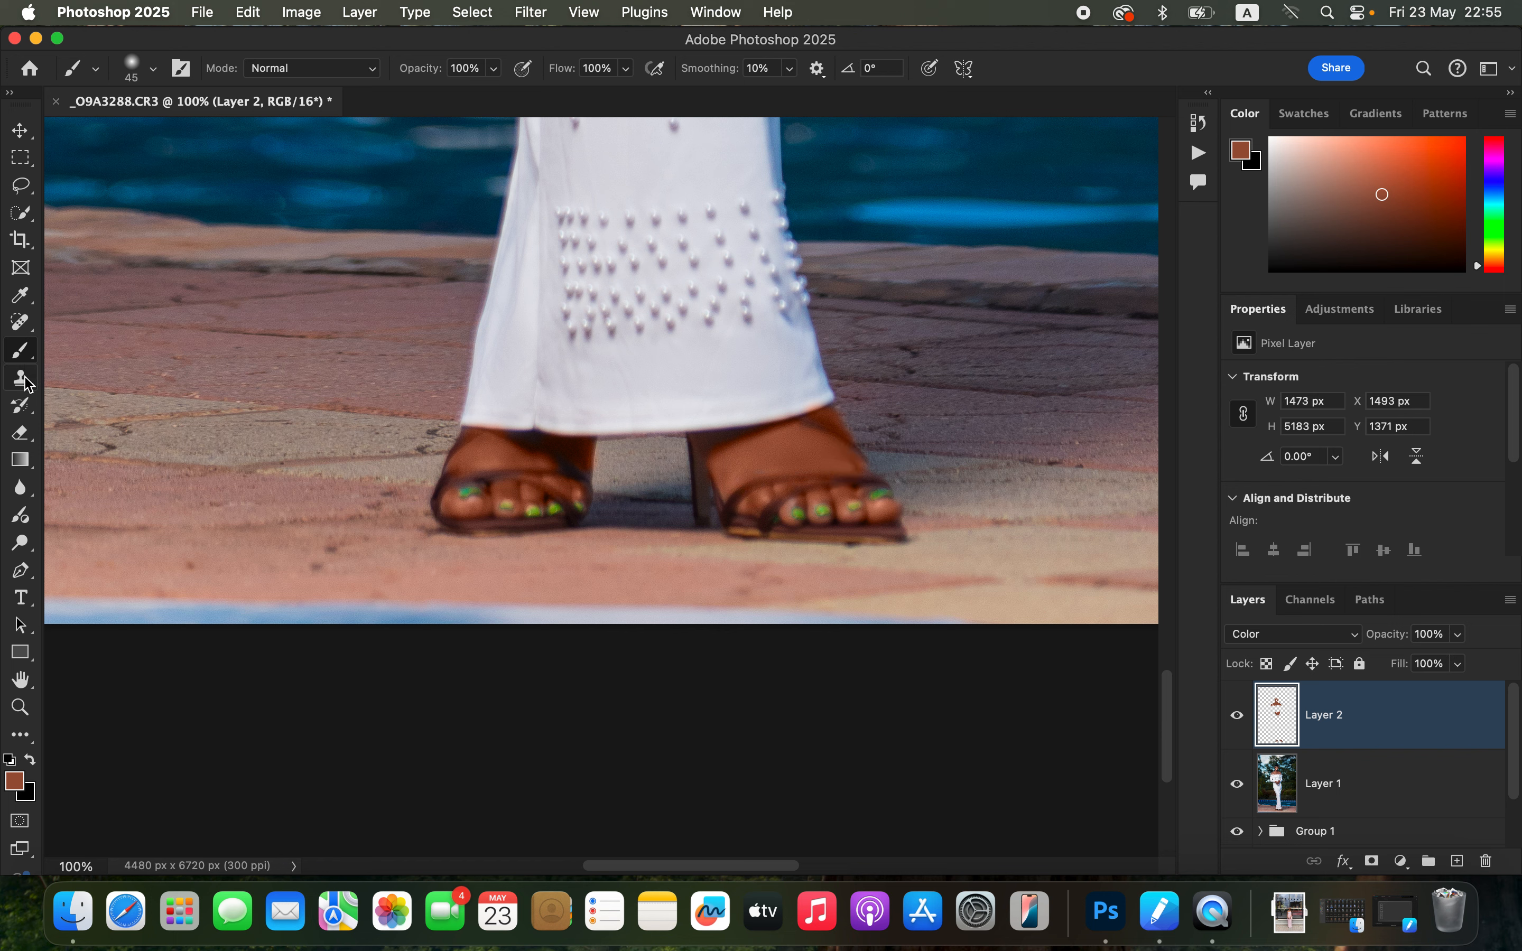
Touch up the skin tone on Layer 2 over the neck, jaw edge and both shoulders with the brush at size 45.
{"action": "left_click", "coordinate": [21, 433]}
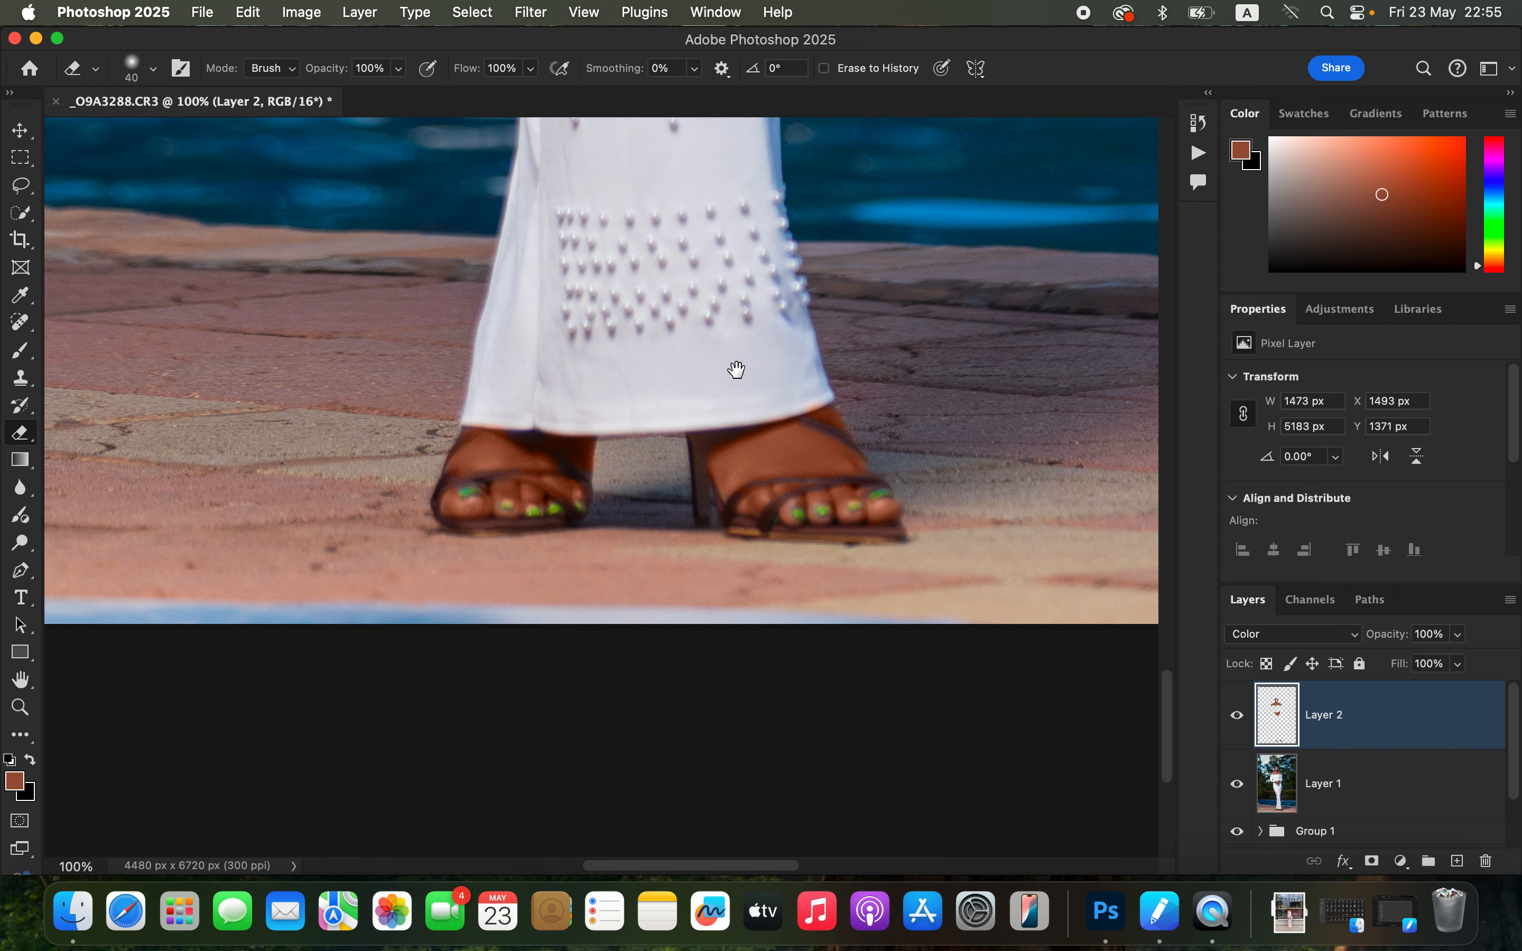
{"action": "scroll", "coordinate": [734, 371], "scroll_direction": "up", "scroll_amount": 20}
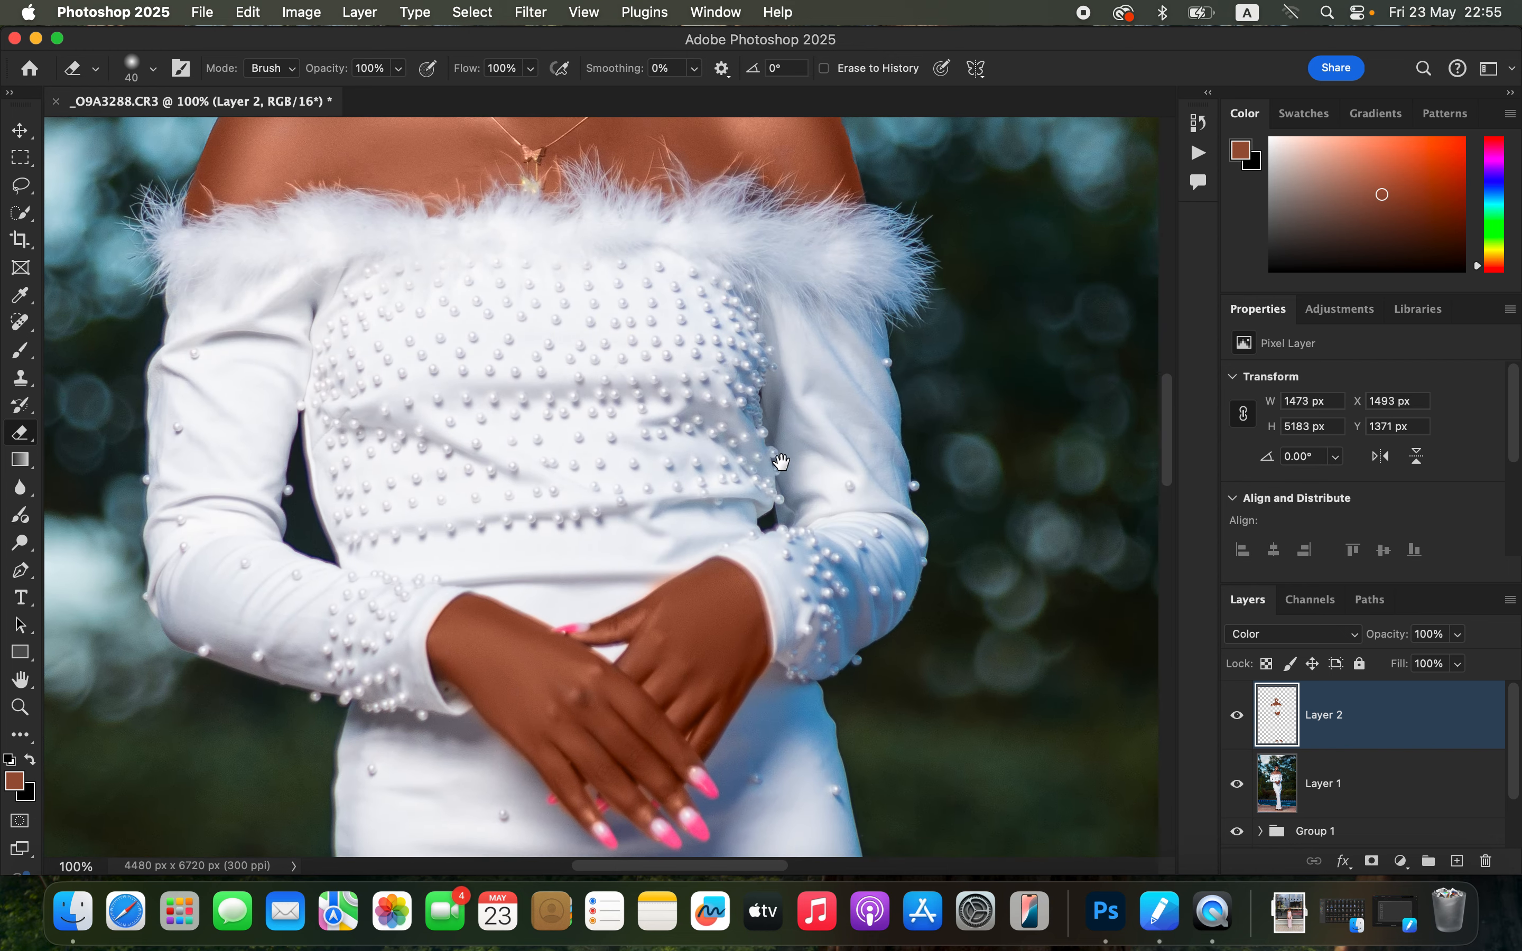
{"action": "scroll", "coordinate": [781, 462], "scroll_direction": "up", "scroll_amount": 1}
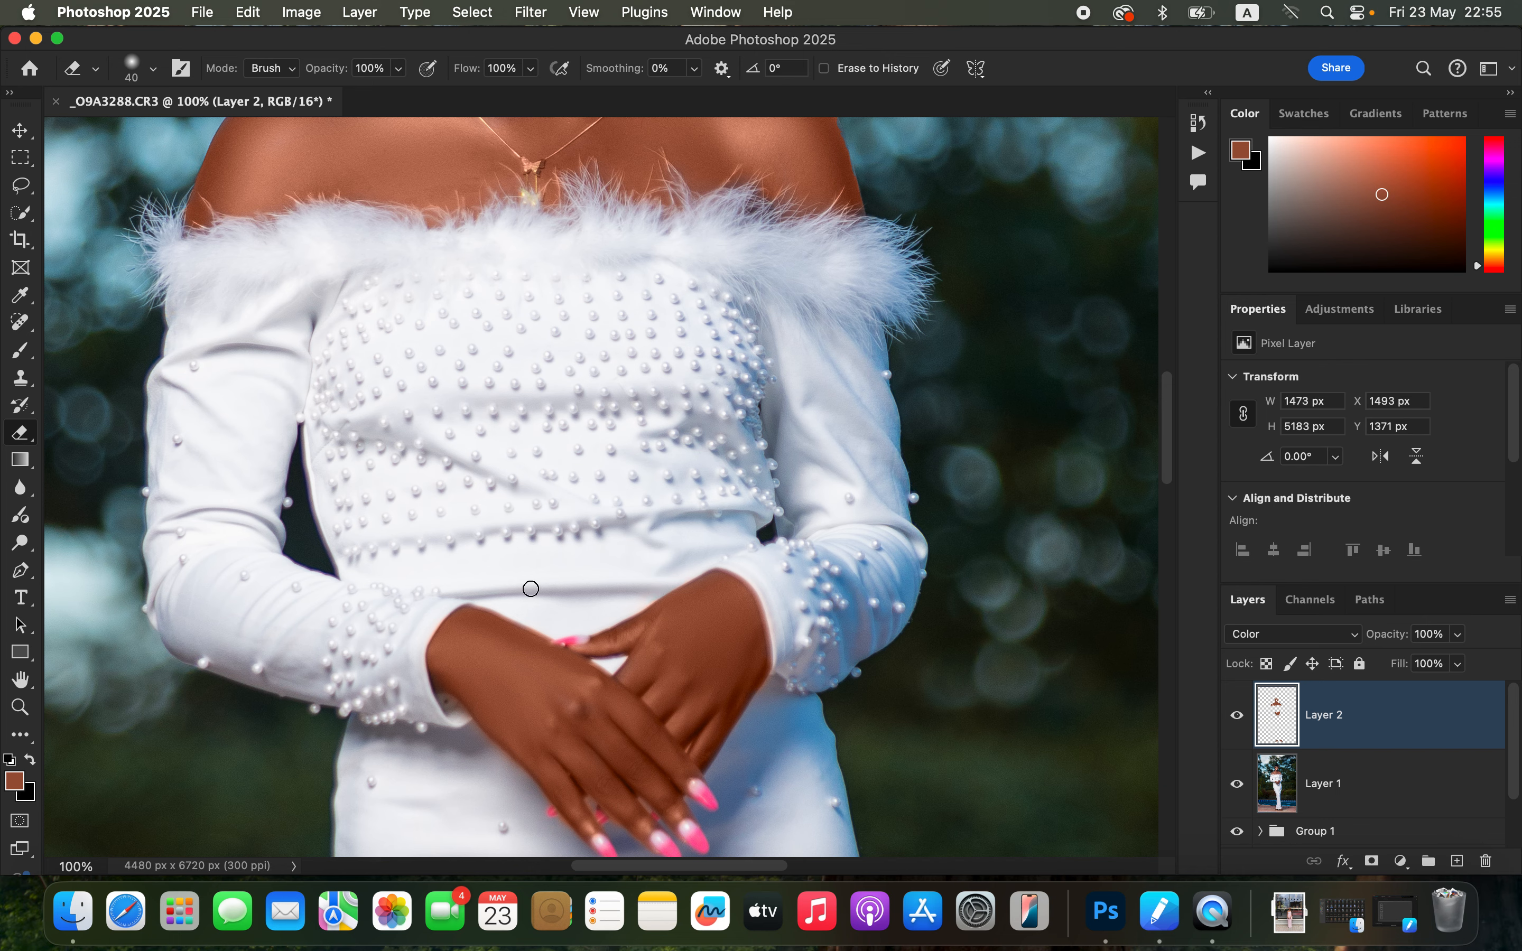
{"action": "scroll", "coordinate": [761, 333], "scroll_direction": "up", "scroll_amount": 8}
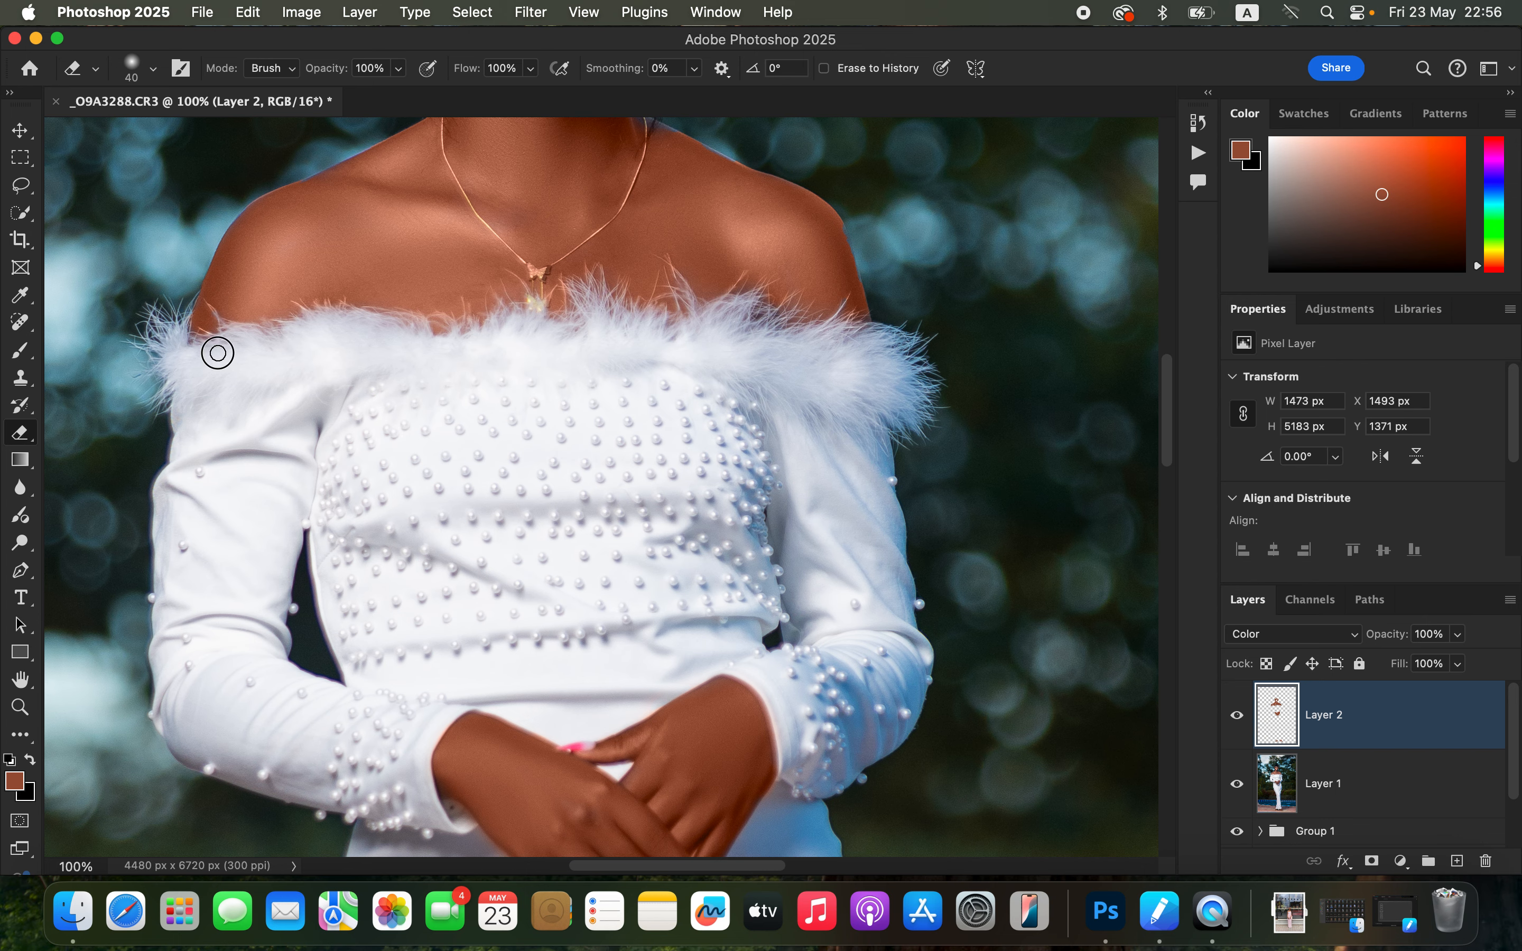
{"action": "scroll", "coordinate": [759, 370], "scroll_direction": "up", "scroll_amount": 12}
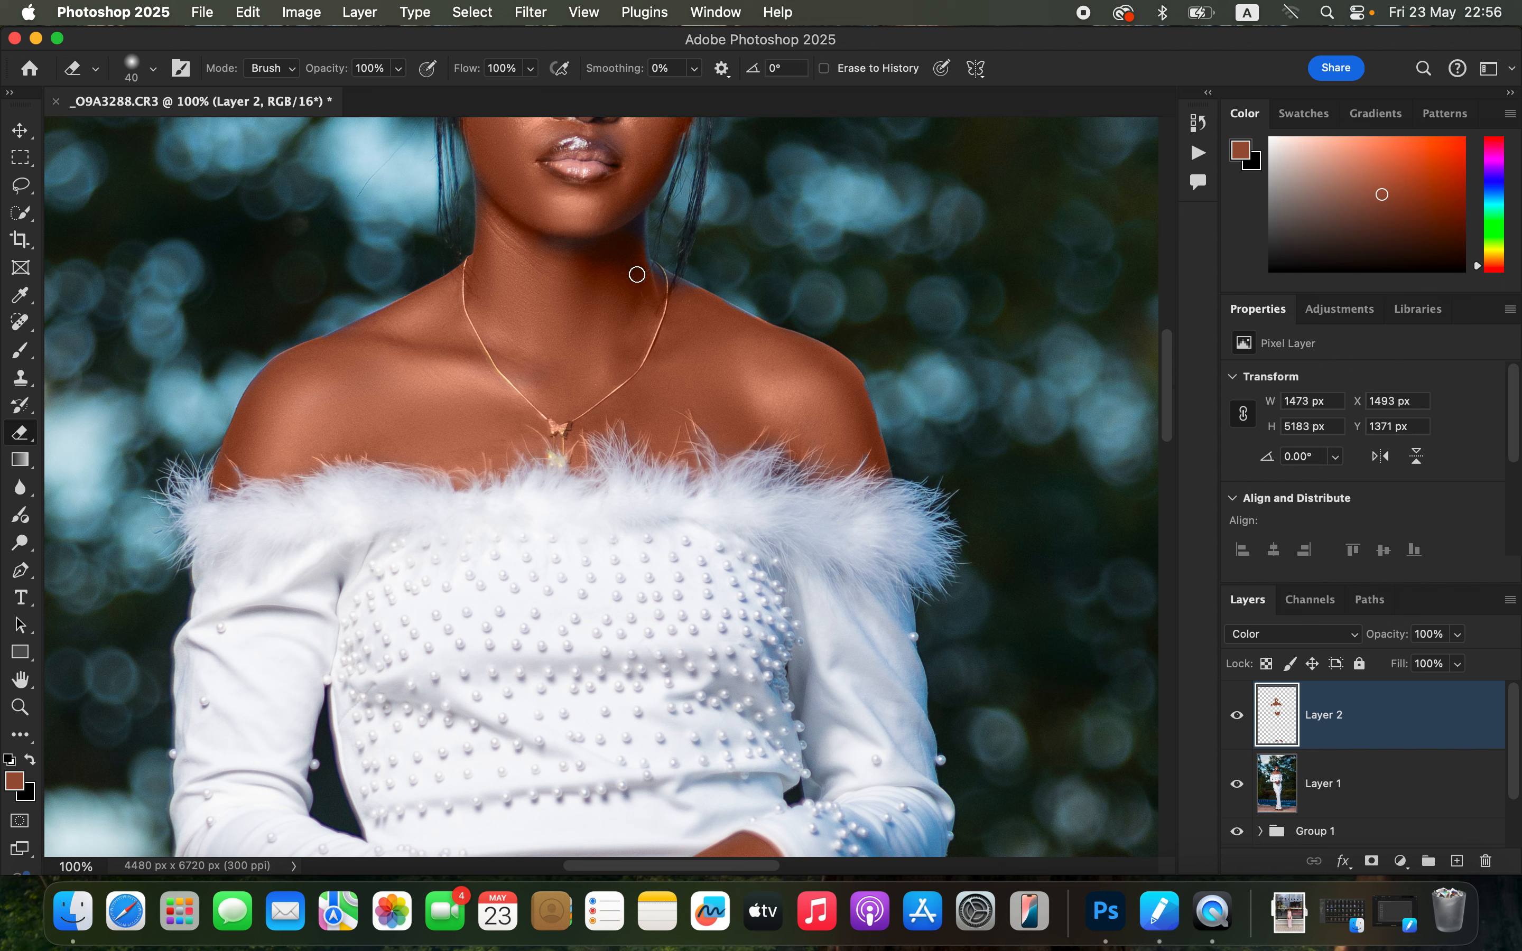
{"action": "key", "text": "b"}
{"action": "mouse_move", "coordinate": [584, 235]}
{"action": "left_mouse_down"}
{"action": "mouse_move", "coordinate": [558, 253]}
{"action": "mouse_move", "coordinate": [570, 225]}
{"action": "mouse_move", "coordinate": [600, 225]}
{"action": "mouse_move", "coordinate": [609, 260]}
{"action": "mouse_move", "coordinate": [633, 189]}
{"action": "mouse_move", "coordinate": [629, 206]}
{"action": "mouse_move", "coordinate": [658, 168]}
{"action": "mouse_move", "coordinate": [633, 210]}
{"action": "mouse_move", "coordinate": [635, 276]}
{"action": "mouse_move", "coordinate": [639, 205]}
{"action": "mouse_move", "coordinate": [641, 276]}
{"action": "mouse_move", "coordinate": [637, 260]}
{"action": "mouse_move", "coordinate": [771, 344]}
{"action": "mouse_move", "coordinate": [652, 288]}
{"action": "mouse_move", "coordinate": [353, 392]}
{"action": "left_mouse_up"}
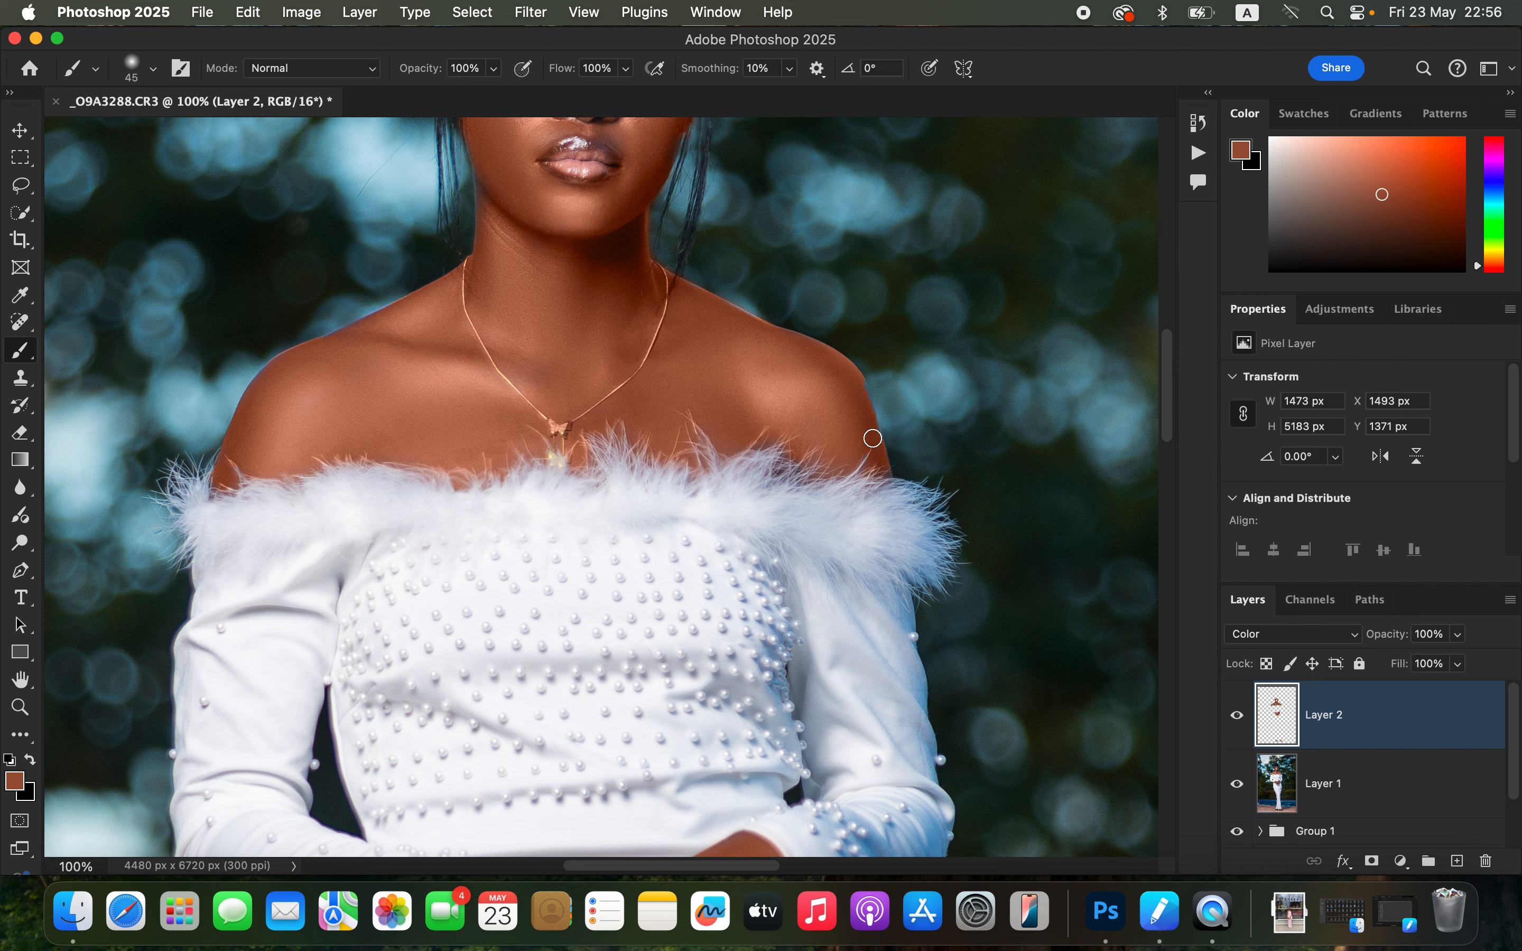
{"action": "mouse_move", "coordinate": [876, 443]}
{"action": "left_mouse_down"}
{"action": "mouse_move", "coordinate": [845, 369]}
{"action": "mouse_move", "coordinate": [882, 471]}
{"action": "mouse_move", "coordinate": [812, 420]}
{"action": "mouse_move", "coordinate": [721, 398]}
{"action": "left_mouse_up"}
{"action": "mouse_move", "coordinate": [491, 195]}
{"action": "left_mouse_down"}
{"action": "mouse_move", "coordinate": [482, 178]}
{"action": "mouse_move", "coordinate": [505, 220]}
{"action": "left_mouse_up"}
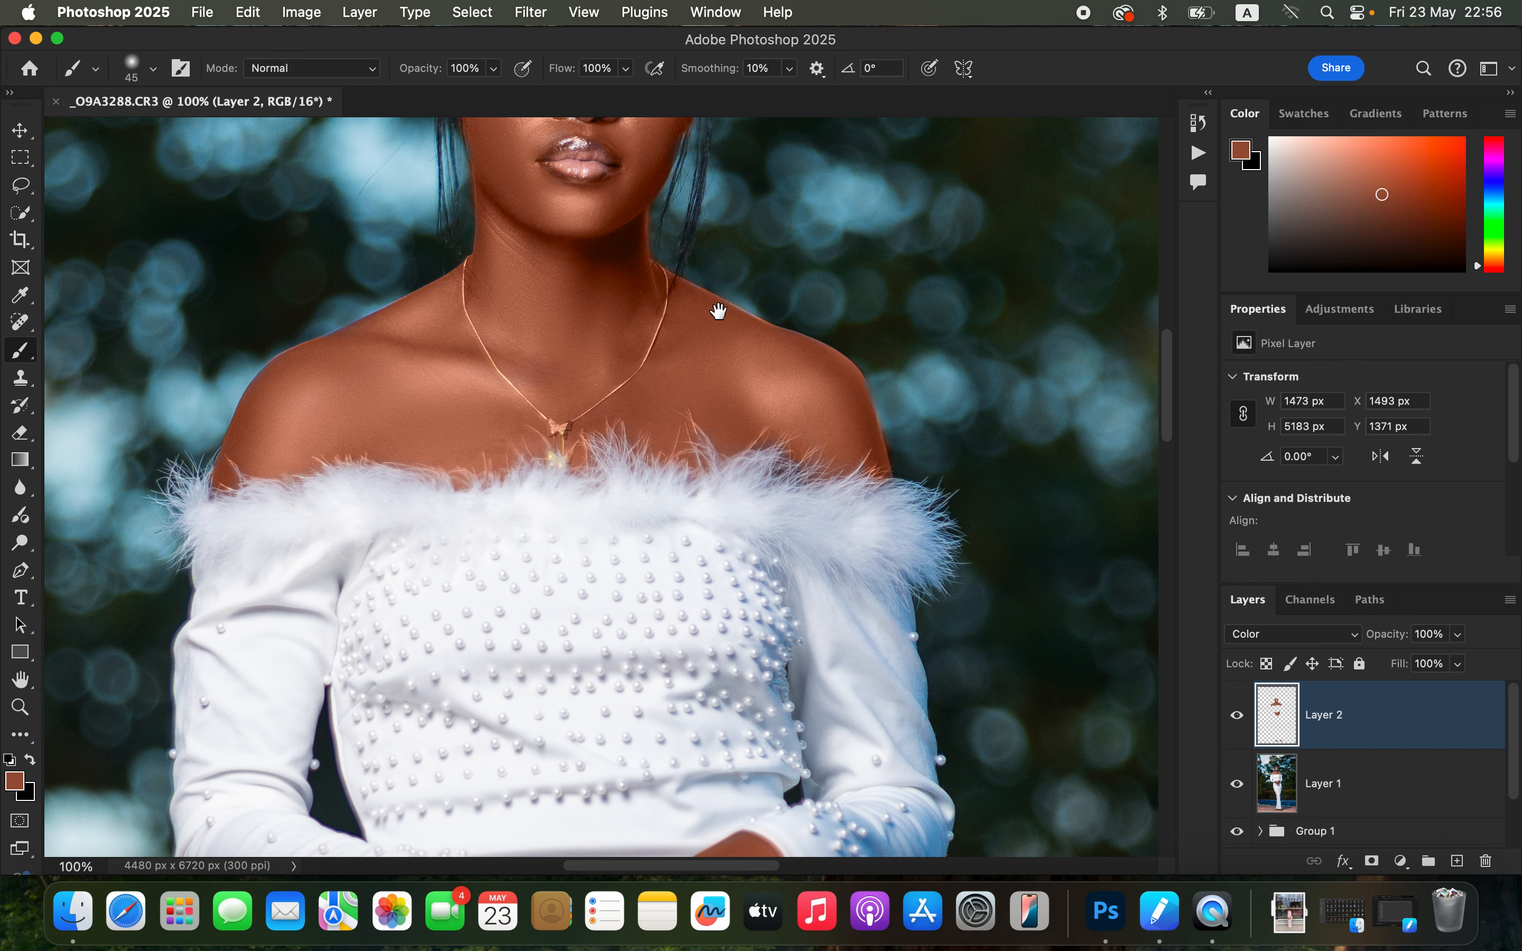
Check the painted skin tone on the full figure and reduce Layer 2's opacity to 67%.
{"action": "scroll", "coordinate": [724, 353], "scroll_direction": "up", "scroll_amount": 5}
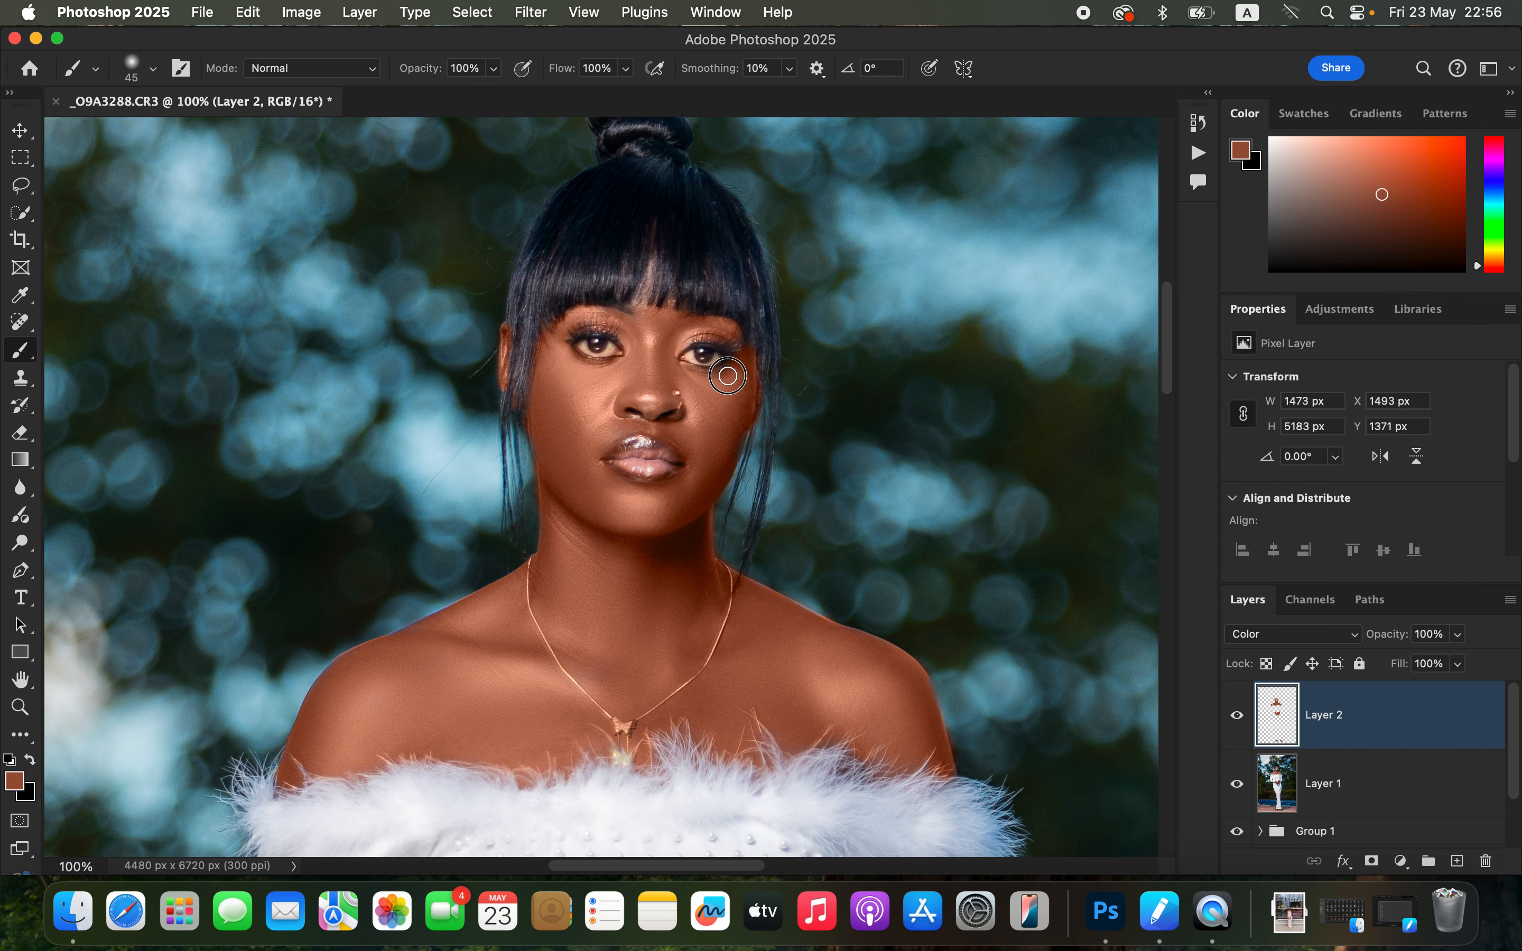
{"action": "key", "text": "super+minus"}
{"action": "key", "text": "super+minus"}
{"action": "key", "text": "super+minus"}
{"action": "key", "text": "super+minus"}
{"action": "key", "text": "super+minus"}
{"action": "key", "text": "super+minus"}
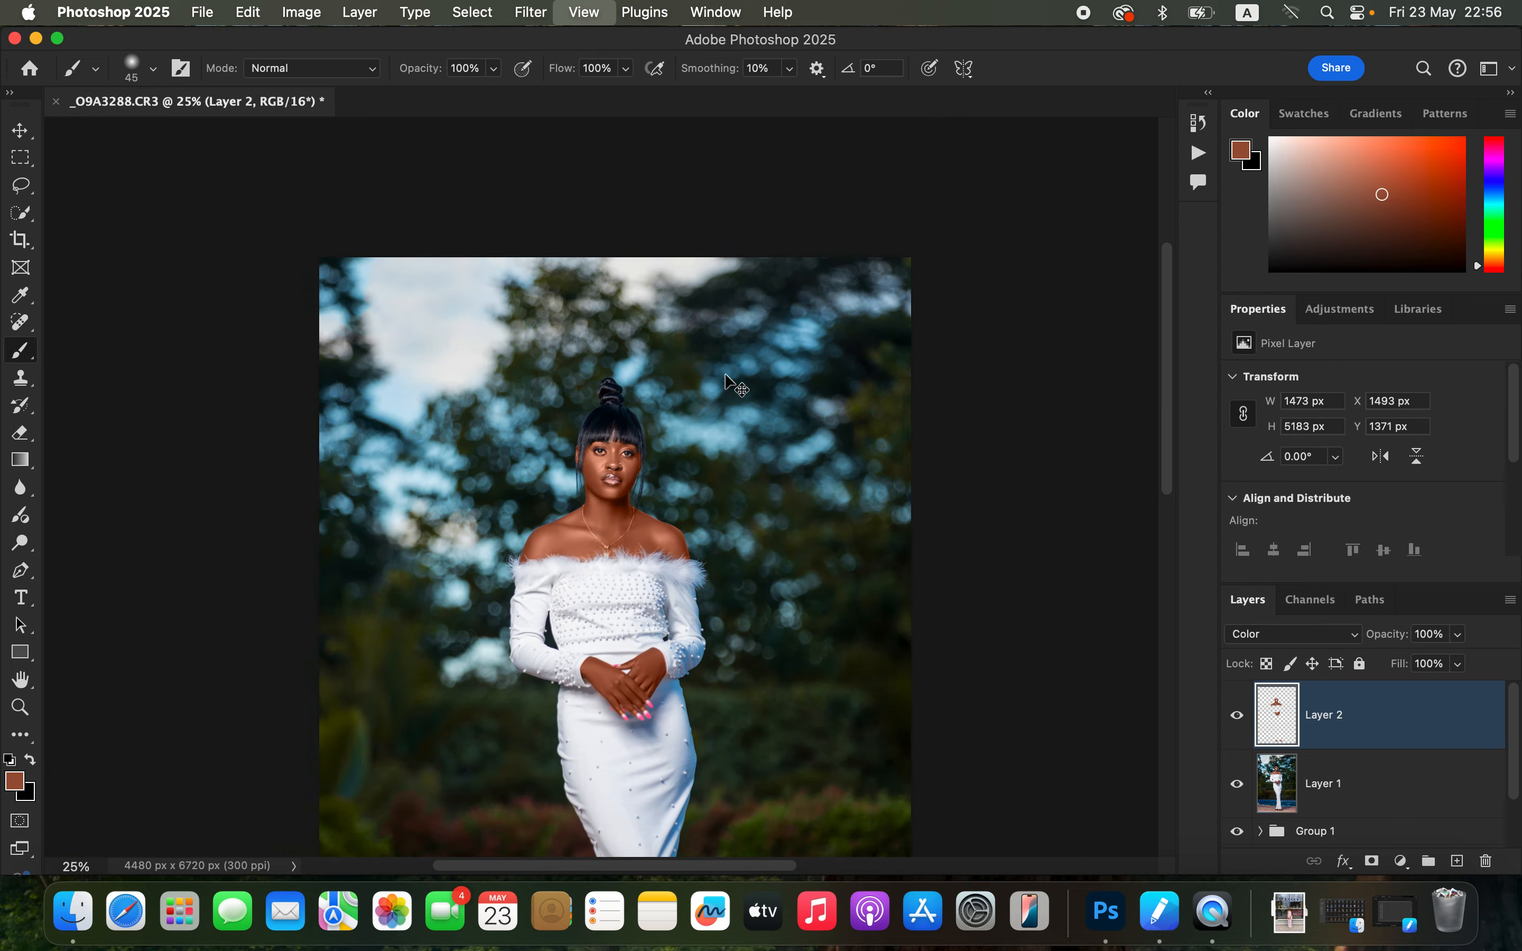
{"action": "key", "text": "super+plus"}
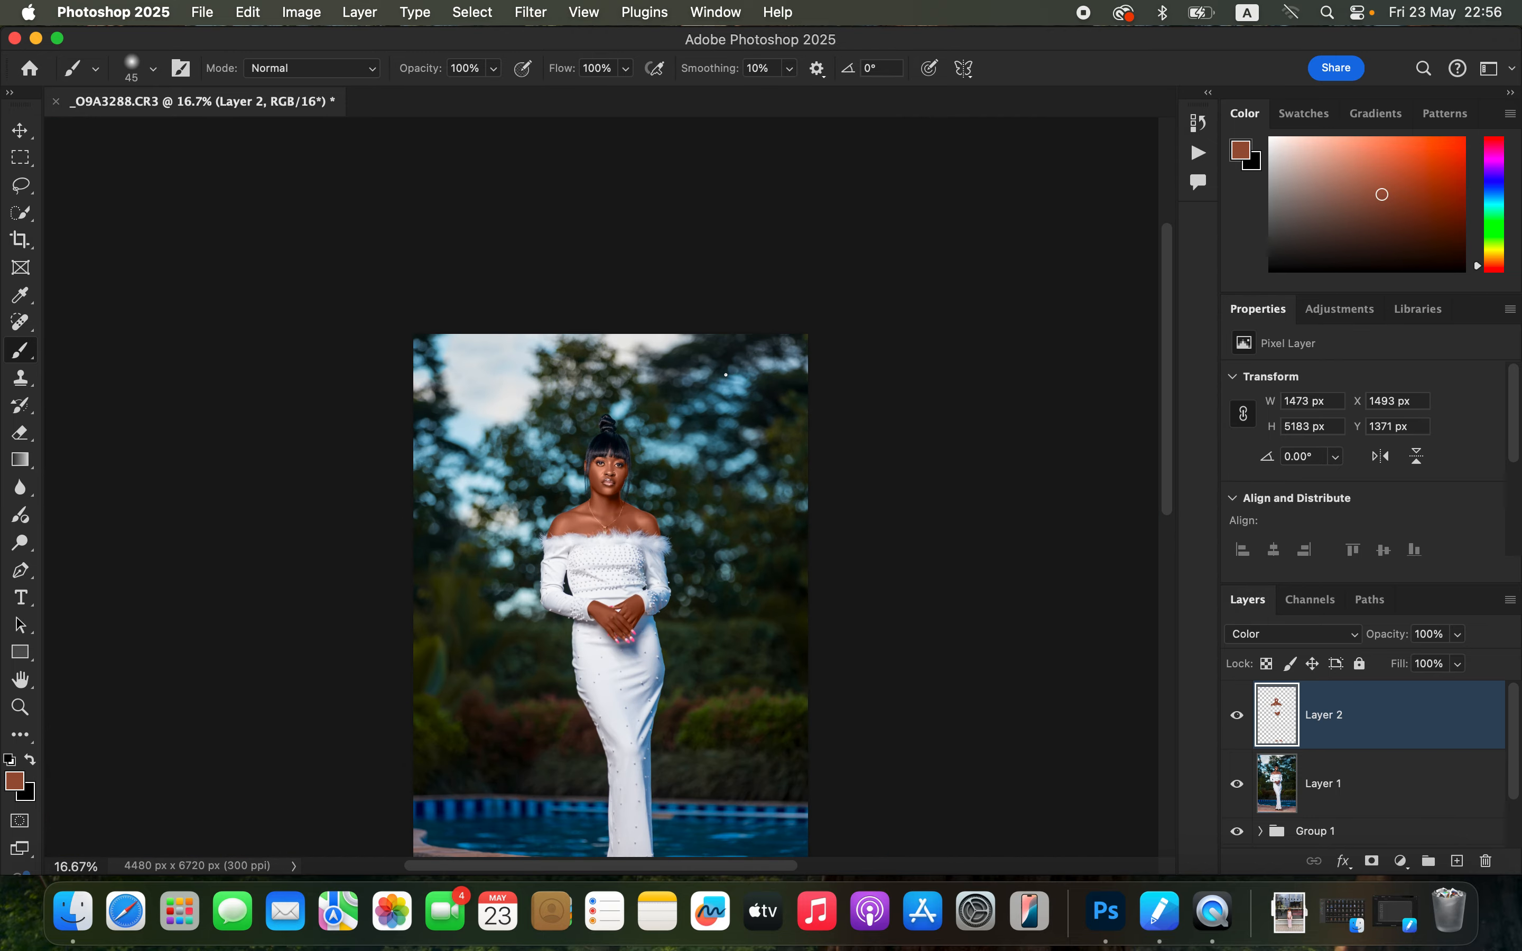
{"action": "scroll", "coordinate": [762, 561], "scroll_direction": "down", "scroll_amount": 4}
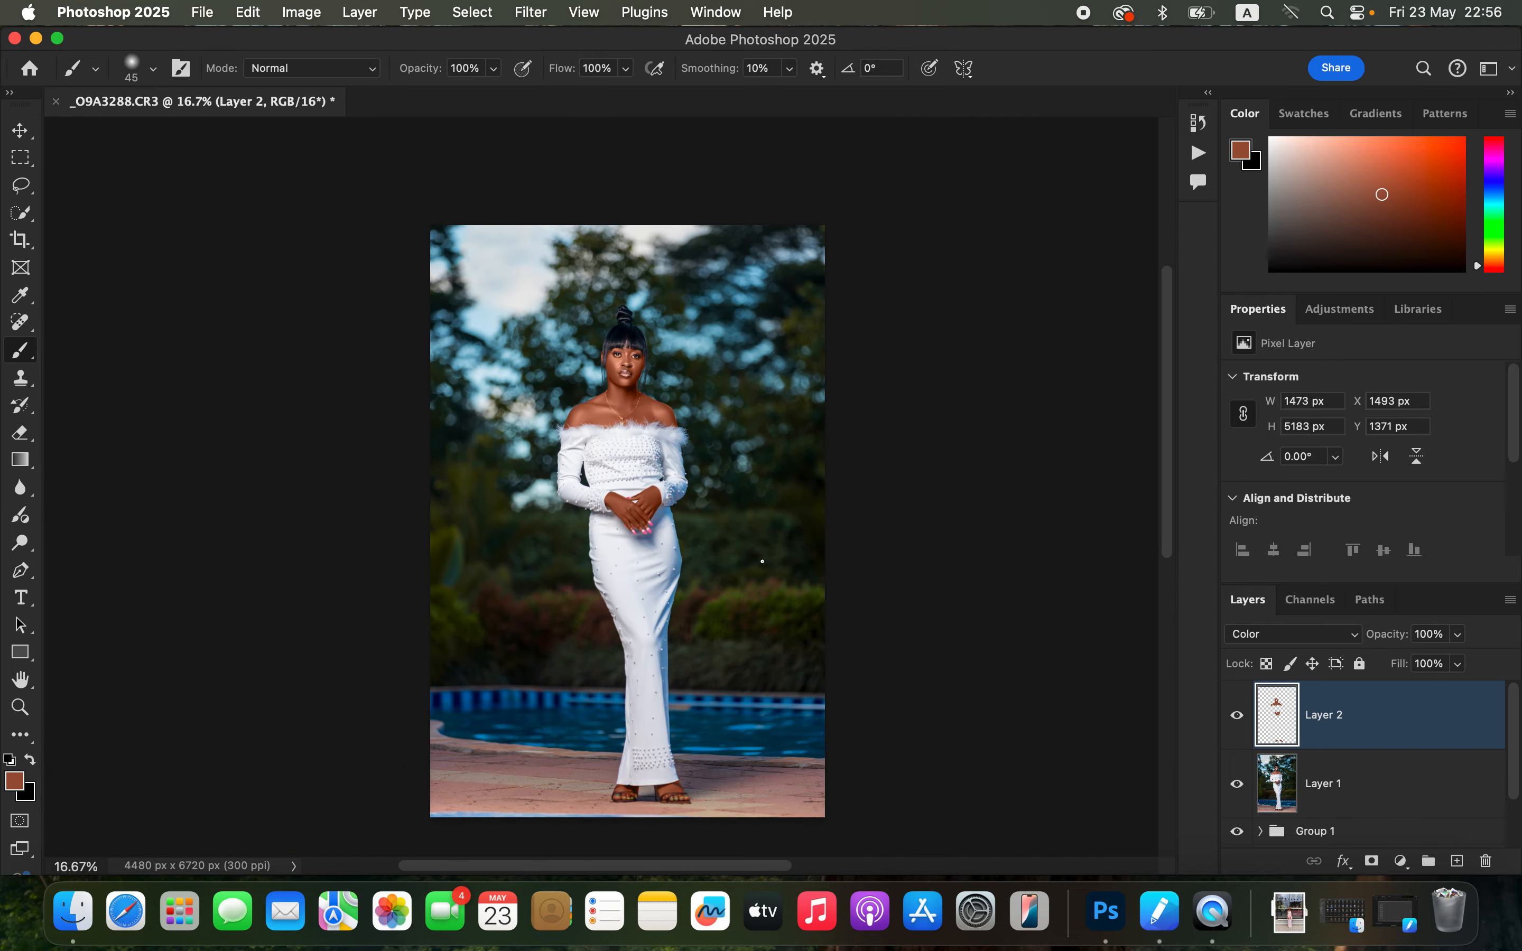
{"action": "left_click", "coordinate": [1458, 634]}
{"action": "left_click_drag", "start_coordinate": [1465, 658], "coordinate": [1435, 678]}
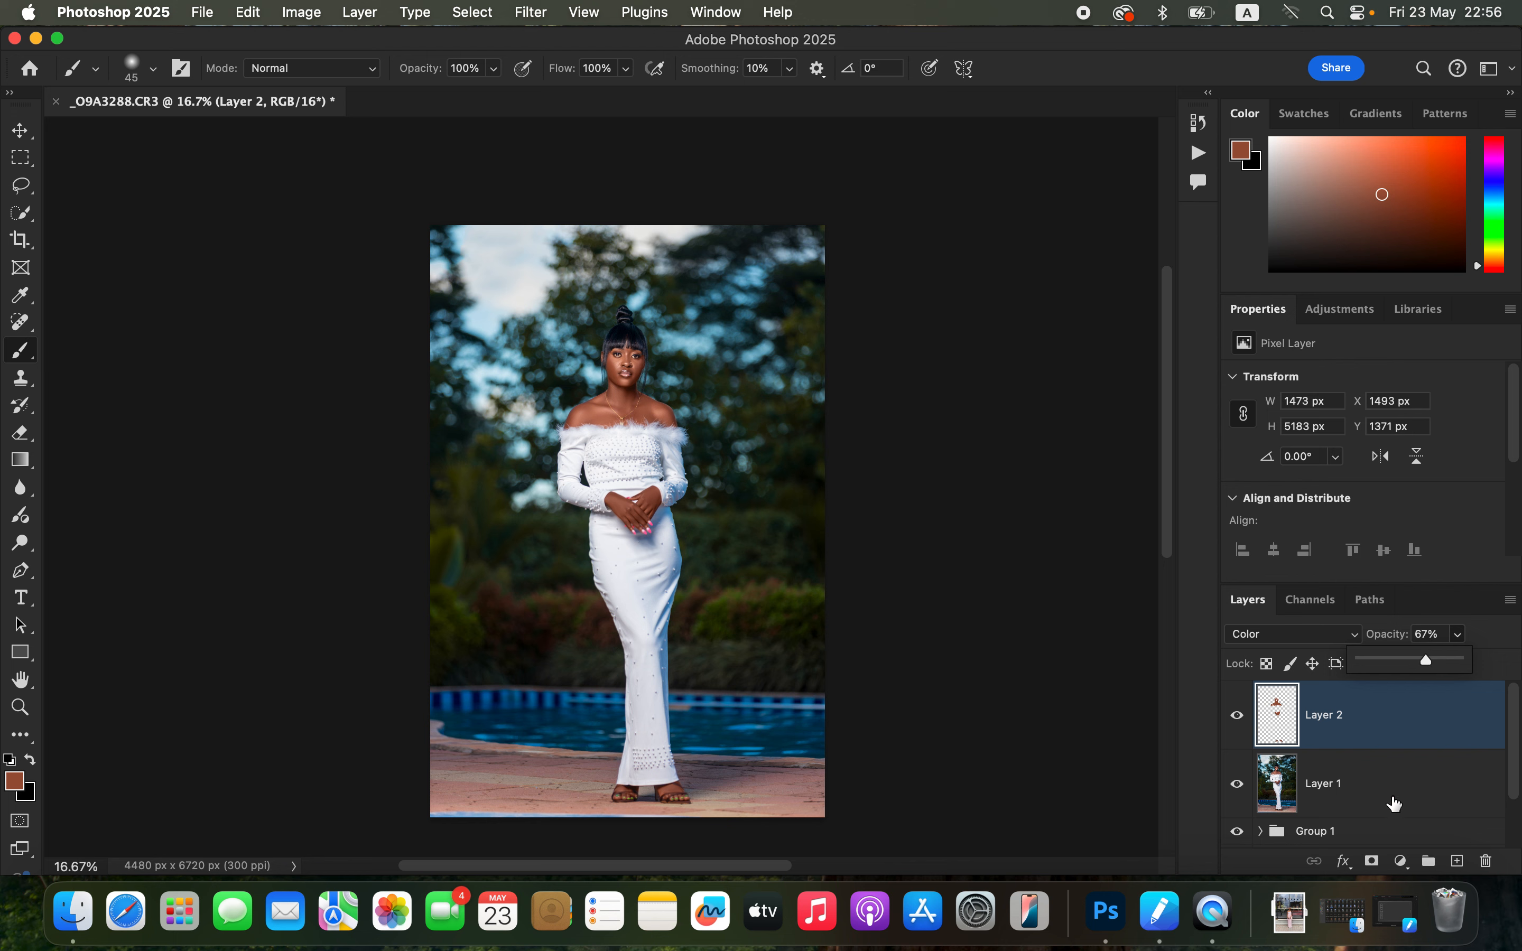
Add a Selective Color adjustment layer and set its Whites to Cyan +17% and Yellow +10%.
{"action": "left_click", "coordinate": [1402, 861]}
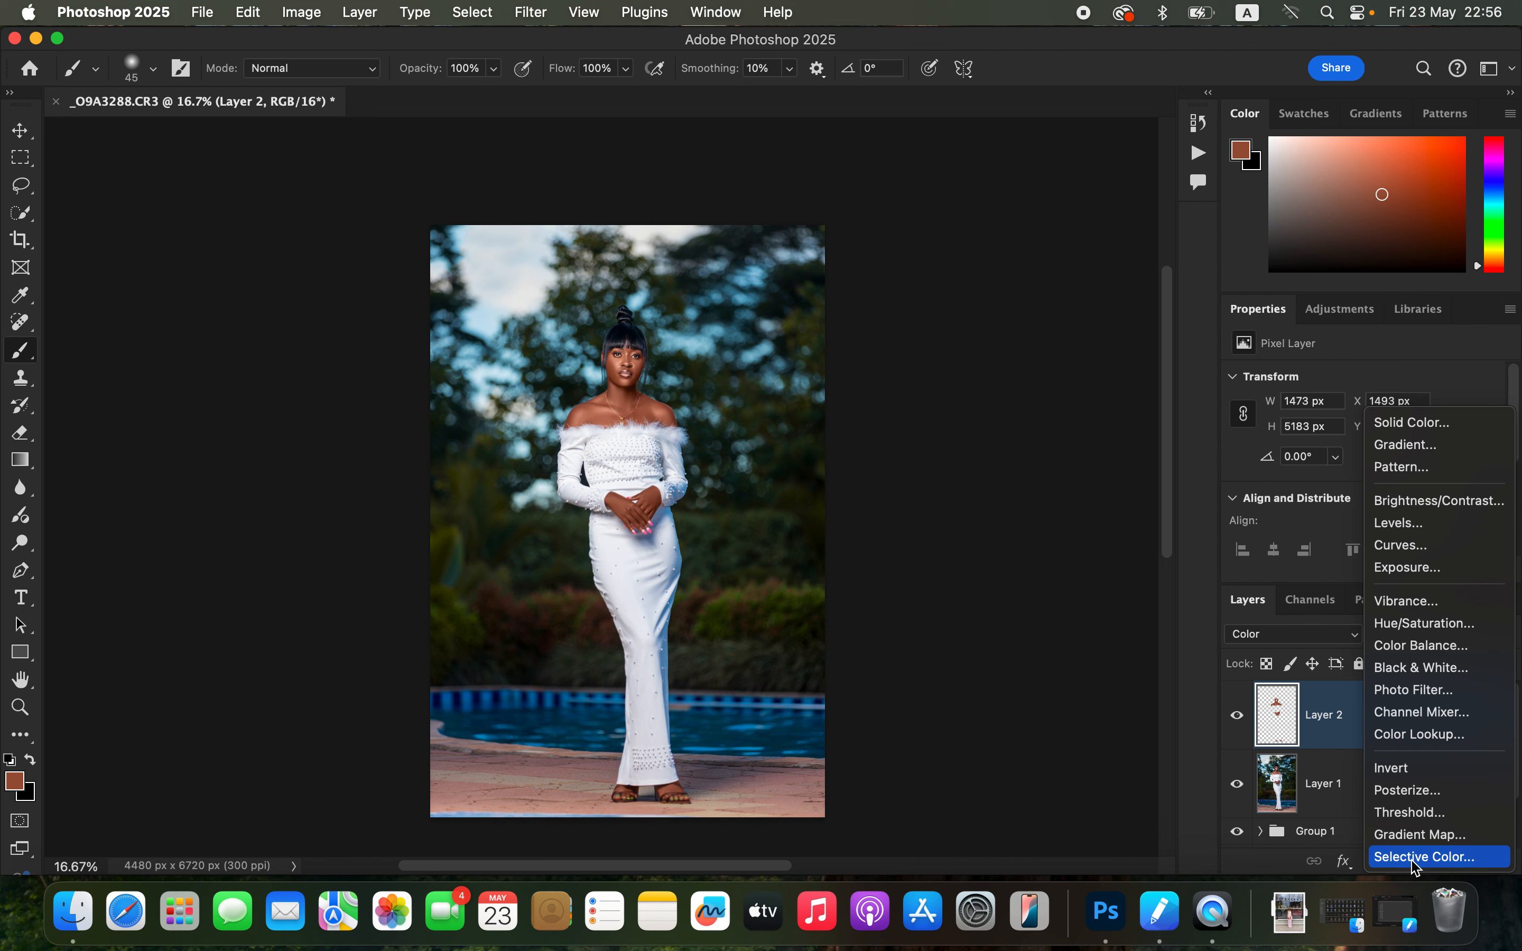
{"action": "left_click", "coordinate": [1417, 858]}
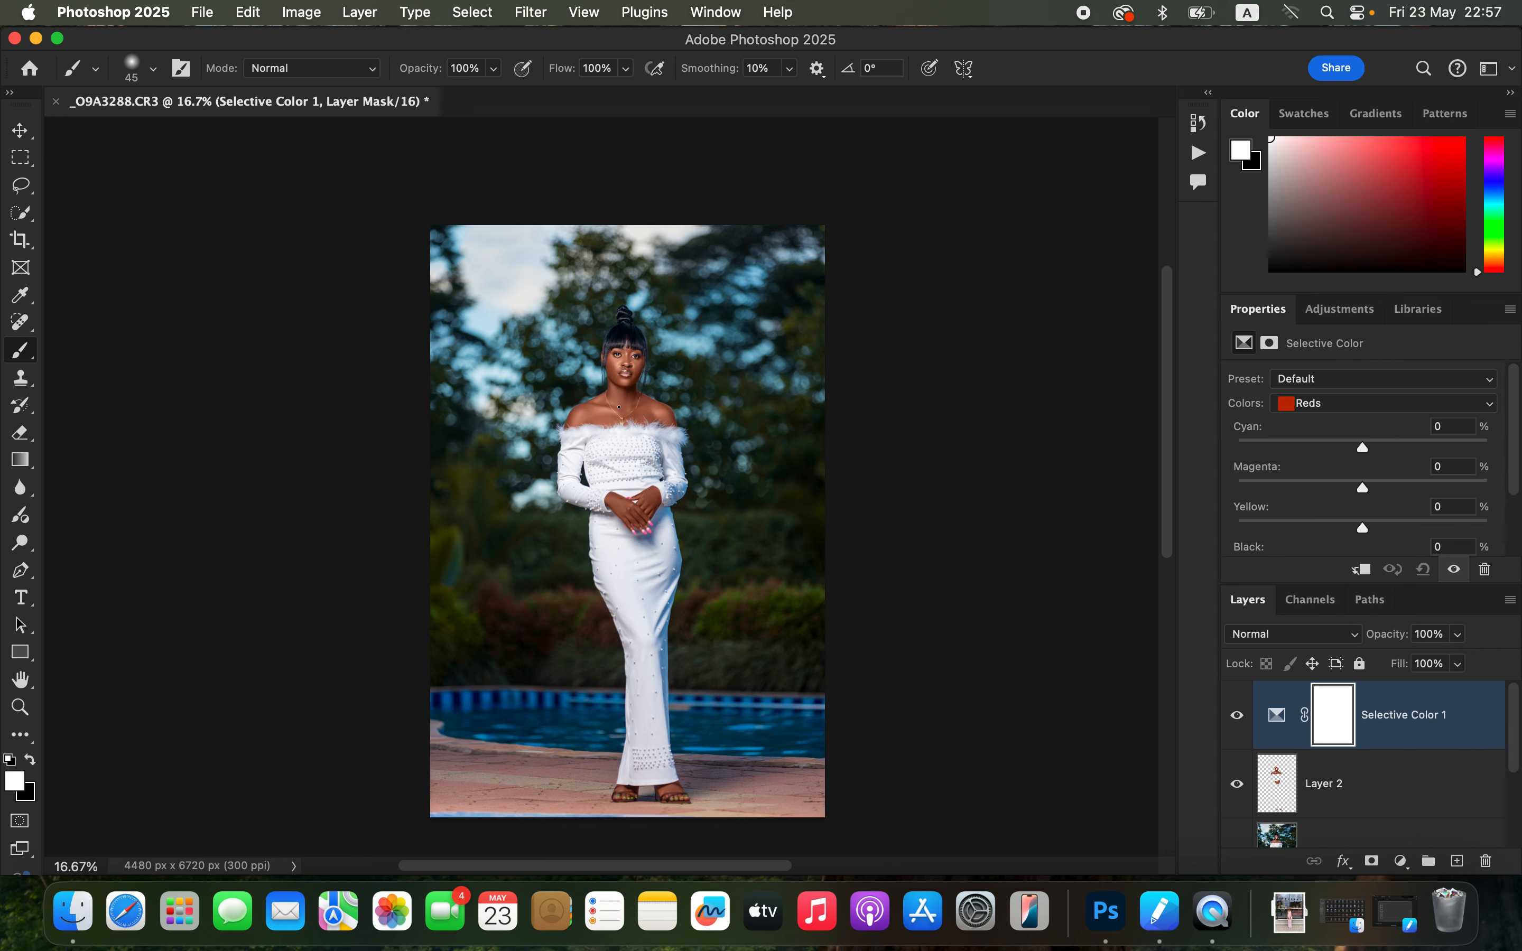
{"action": "left_click", "coordinate": [1343, 405]}
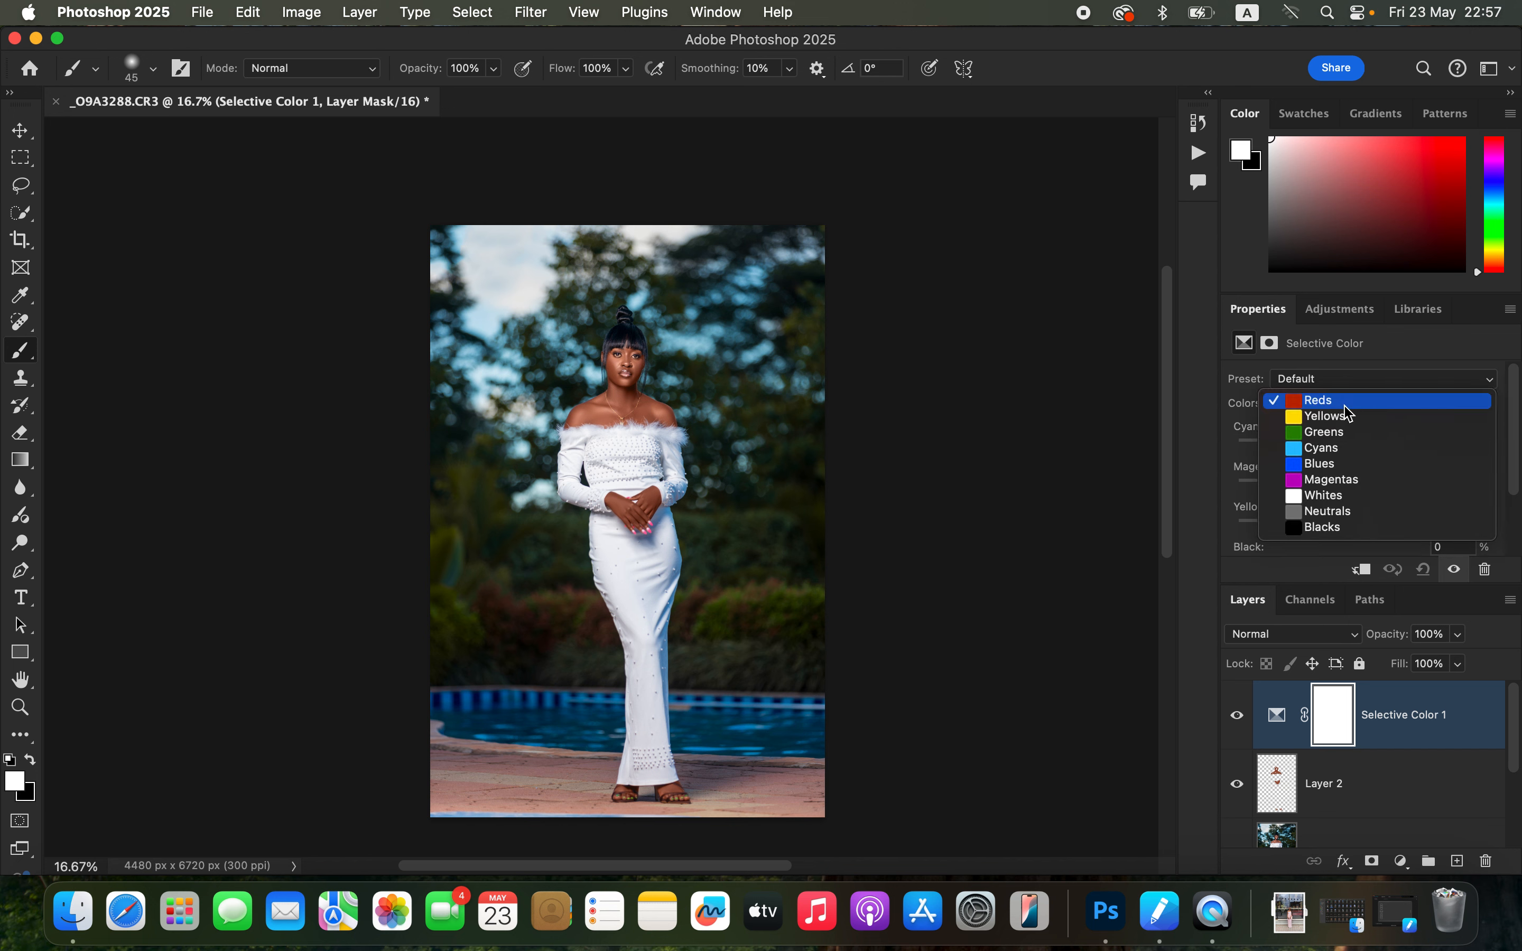
{"action": "left_click", "coordinate": [1358, 502]}
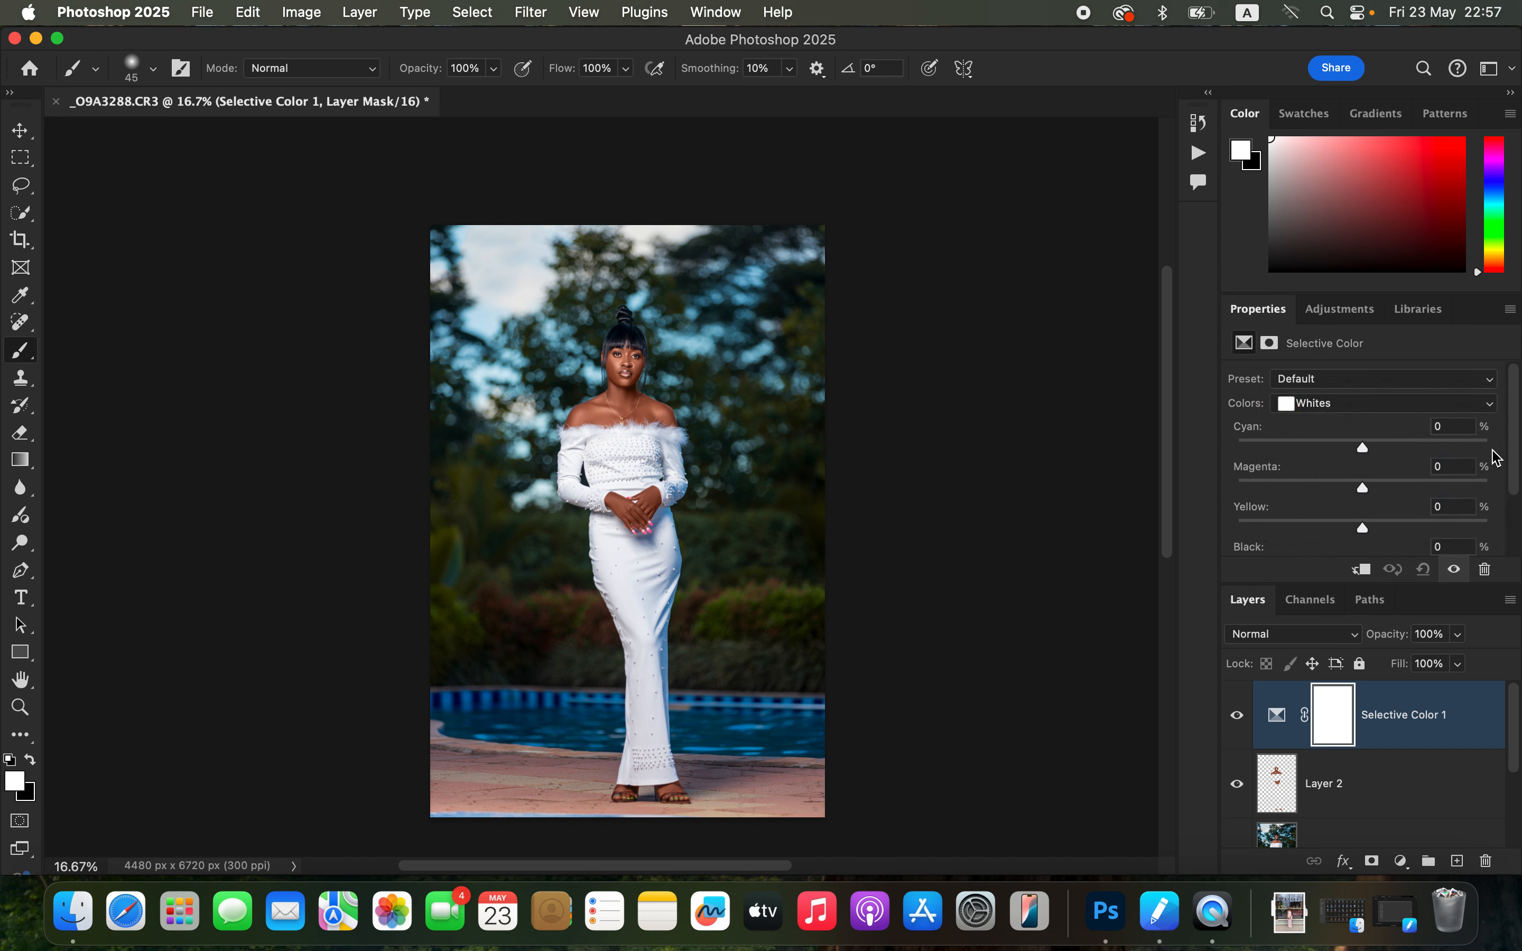
{"action": "scroll", "coordinate": [1516, 472], "scroll_direction": "down", "scroll_amount": 3}
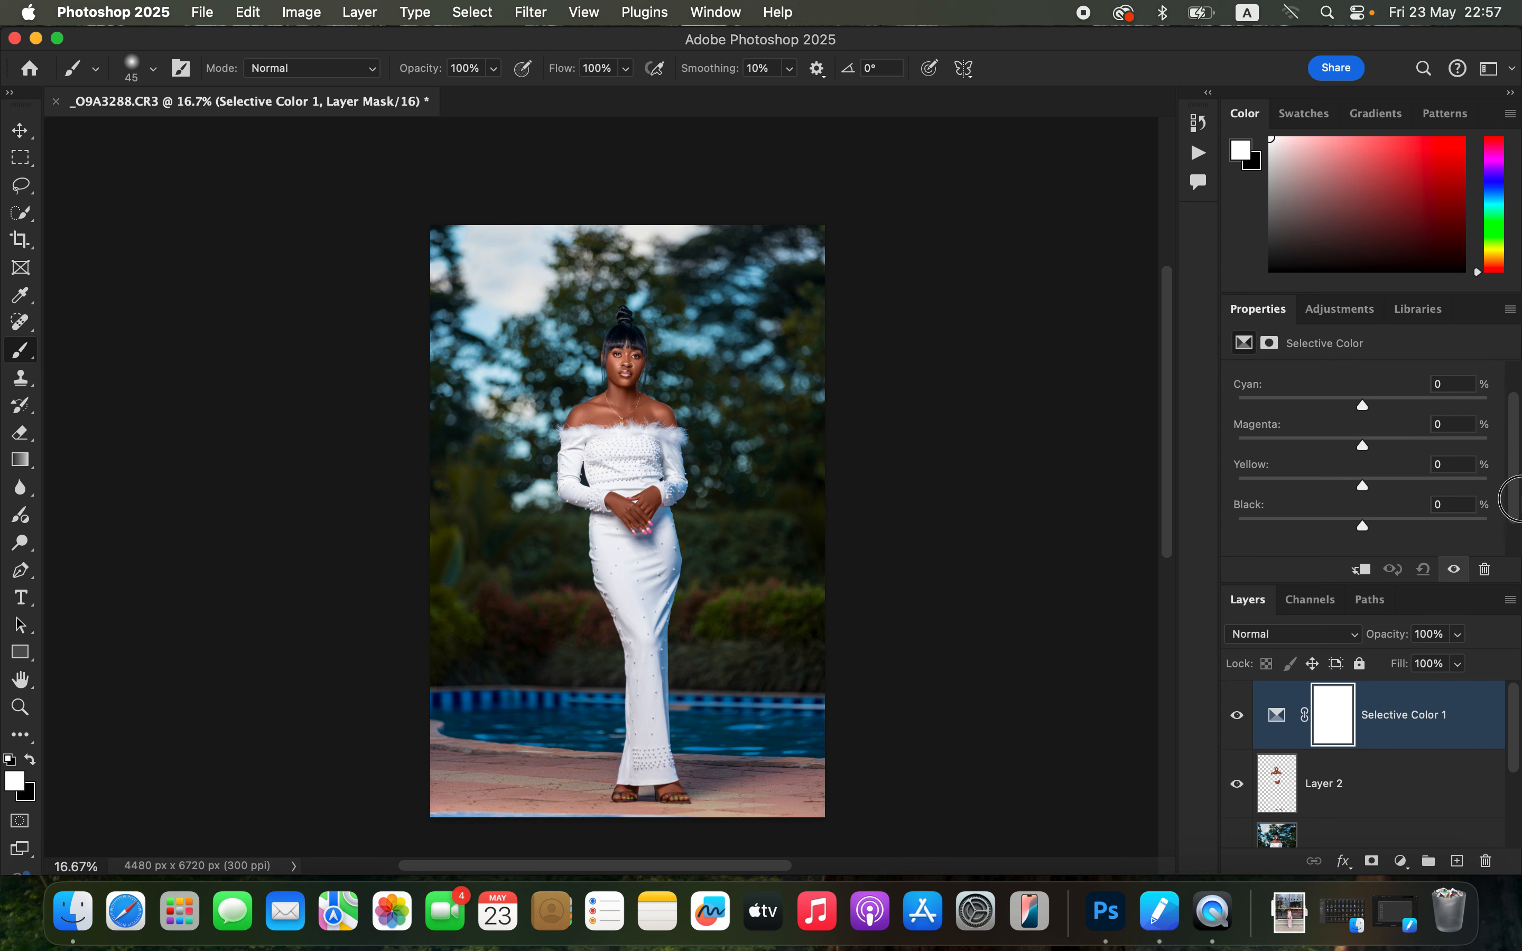
{"action": "mouse_move", "coordinate": [1372, 491]}
{"action": "left_mouse_down"}
{"action": "mouse_move", "coordinate": [1362, 483]}
{"action": "mouse_move", "coordinate": [1430, 485]}
{"action": "mouse_move", "coordinate": [1373, 491]}
{"action": "left_mouse_up"}
{"action": "mouse_move", "coordinate": [1363, 406]}
{"action": "left_mouse_down"}
{"action": "mouse_move", "coordinate": [1447, 409]}
{"action": "mouse_move", "coordinate": [1338, 408]}
{"action": "mouse_move", "coordinate": [1427, 407]}
{"action": "mouse_move", "coordinate": [1389, 409]}
{"action": "left_mouse_up"}
Set the Cyan of the Blacks to +6% in the Selective Color adjustment.
{"action": "scroll", "coordinate": [1512, 456], "scroll_direction": "up", "scroll_amount": 2}
{"action": "left_click", "coordinate": [1374, 403]}
{"action": "left_click", "coordinate": [1359, 430]}
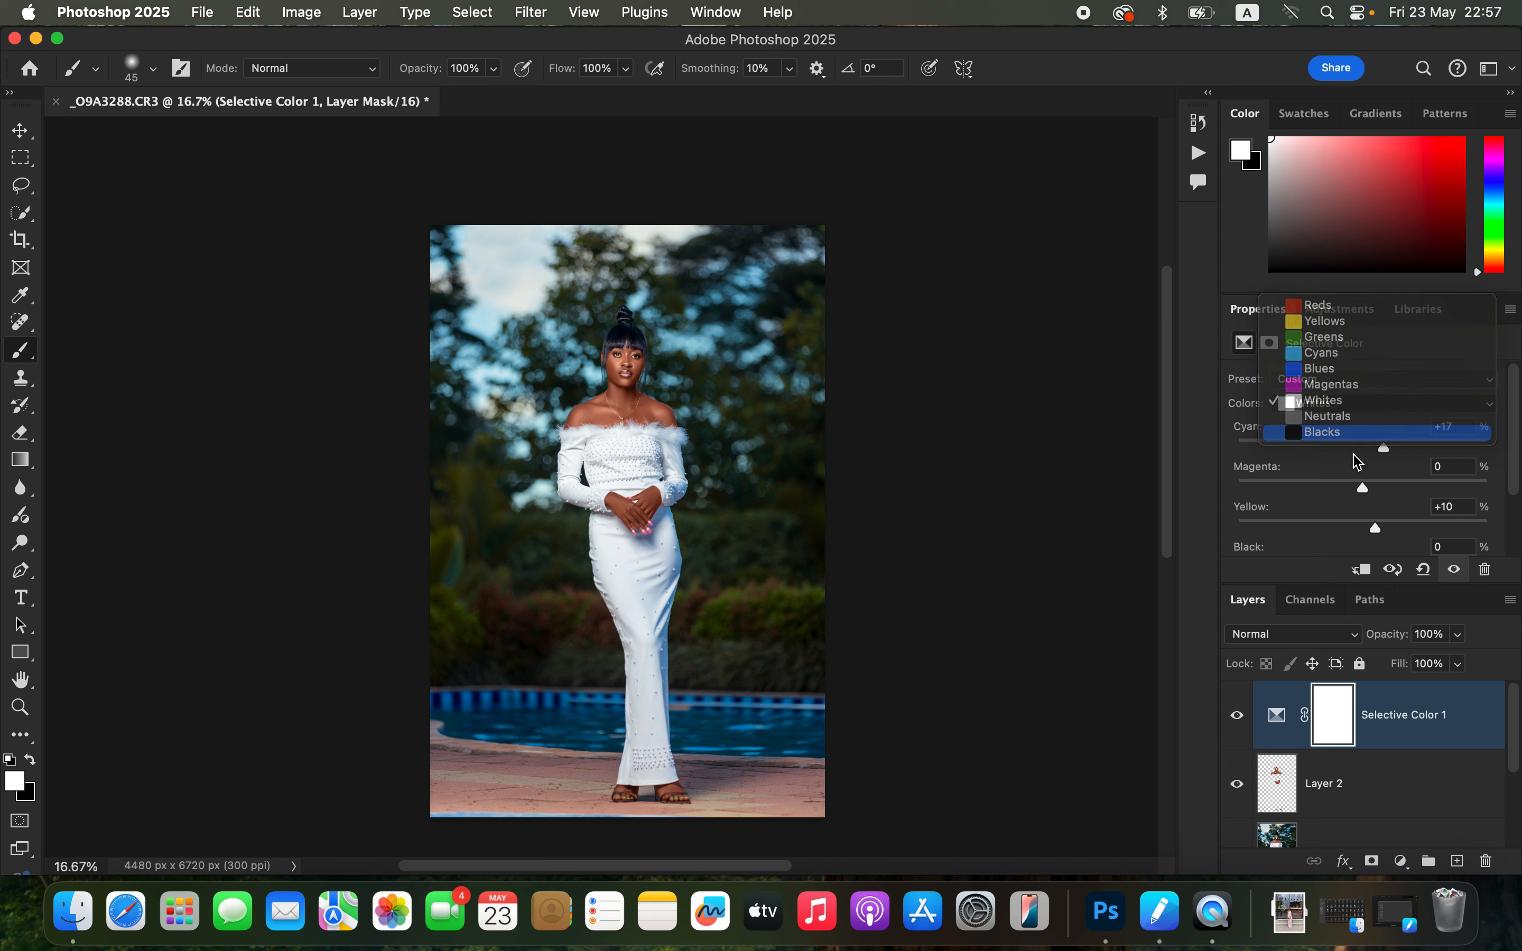
{"action": "mouse_move", "coordinate": [1363, 448]}
{"action": "left_mouse_down"}
{"action": "mouse_move", "coordinate": [1450, 450]}
{"action": "mouse_move", "coordinate": [1327, 451]}
{"action": "mouse_move", "coordinate": [1372, 453]}
{"action": "left_mouse_up"}
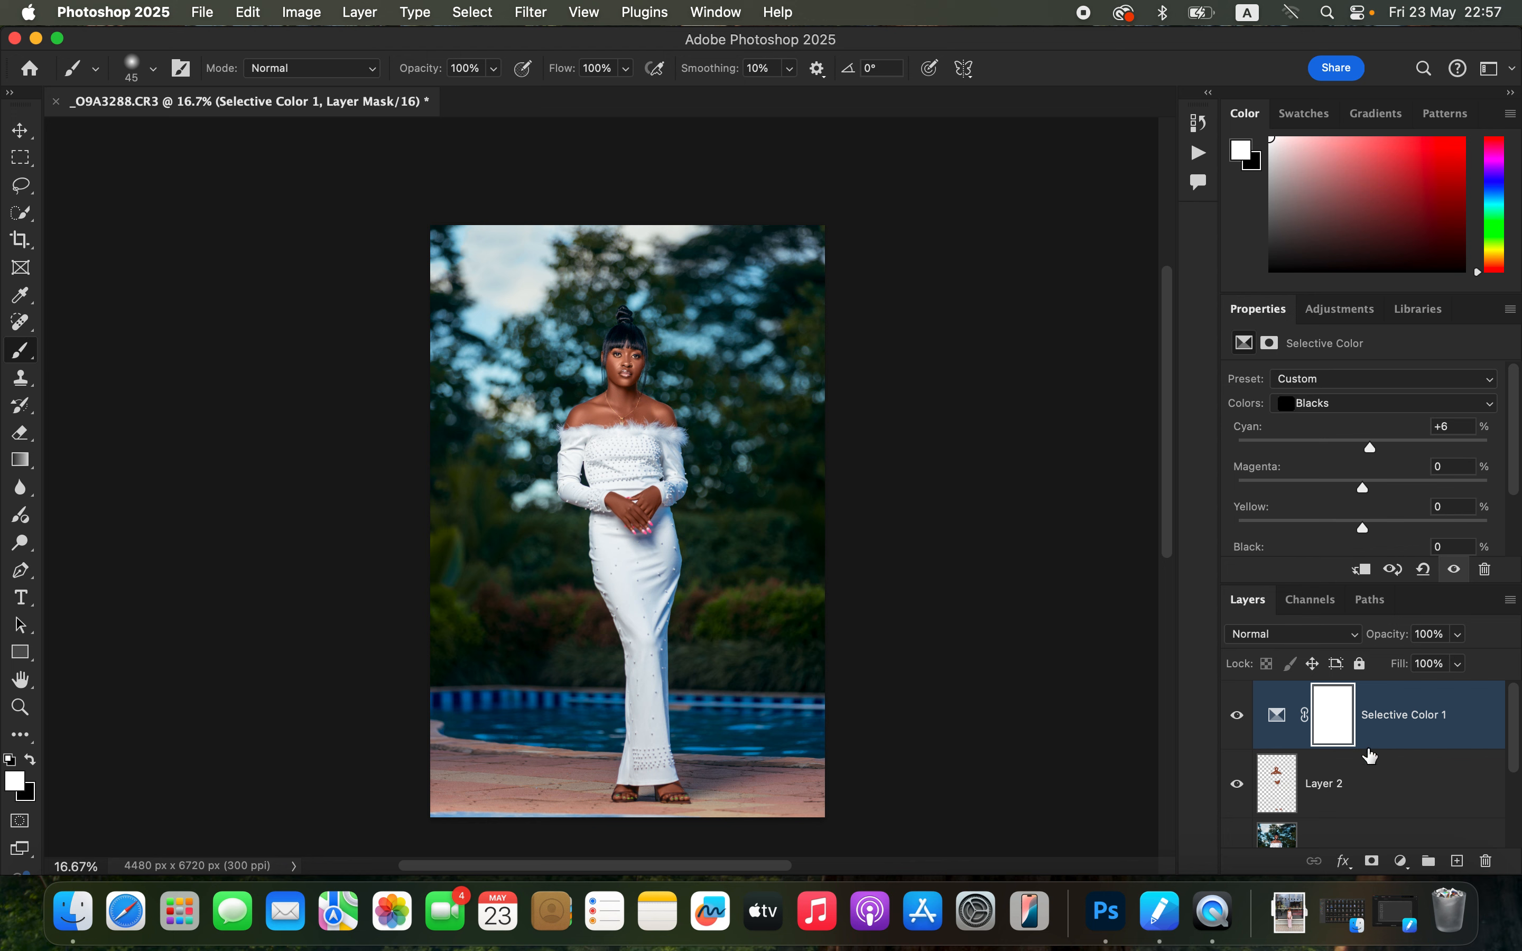
Add a Hue/Saturation adjustment layer and set the lightness of the Reds to -8.
{"action": "left_click", "coordinate": [1400, 861]}
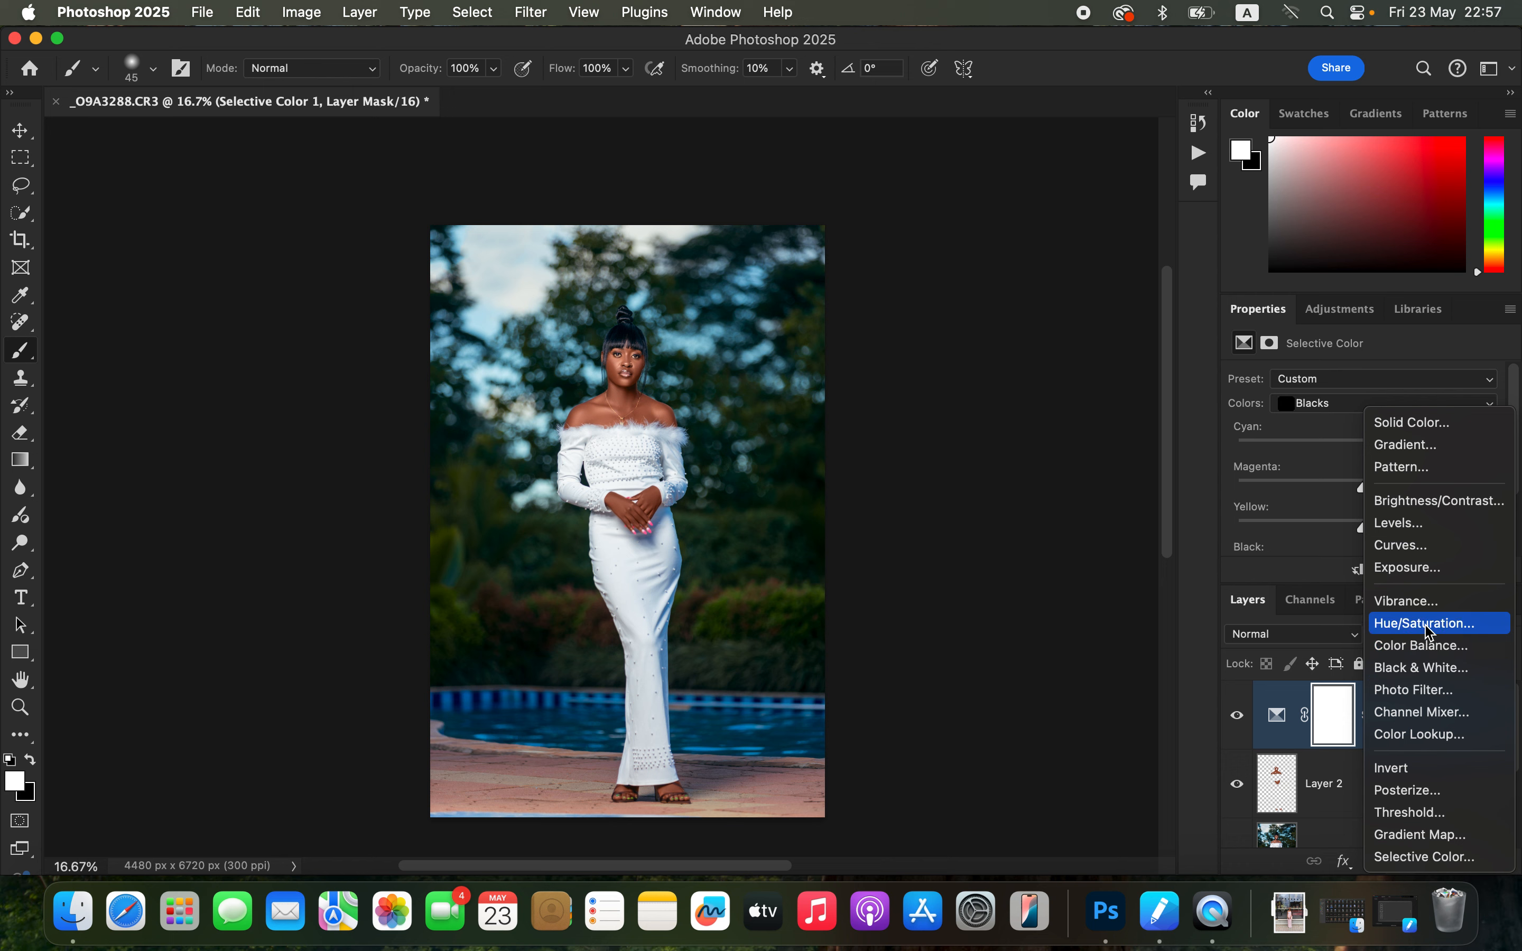
{"action": "left_click", "coordinate": [1429, 631]}
{"action": "left_click", "coordinate": [1363, 410]}
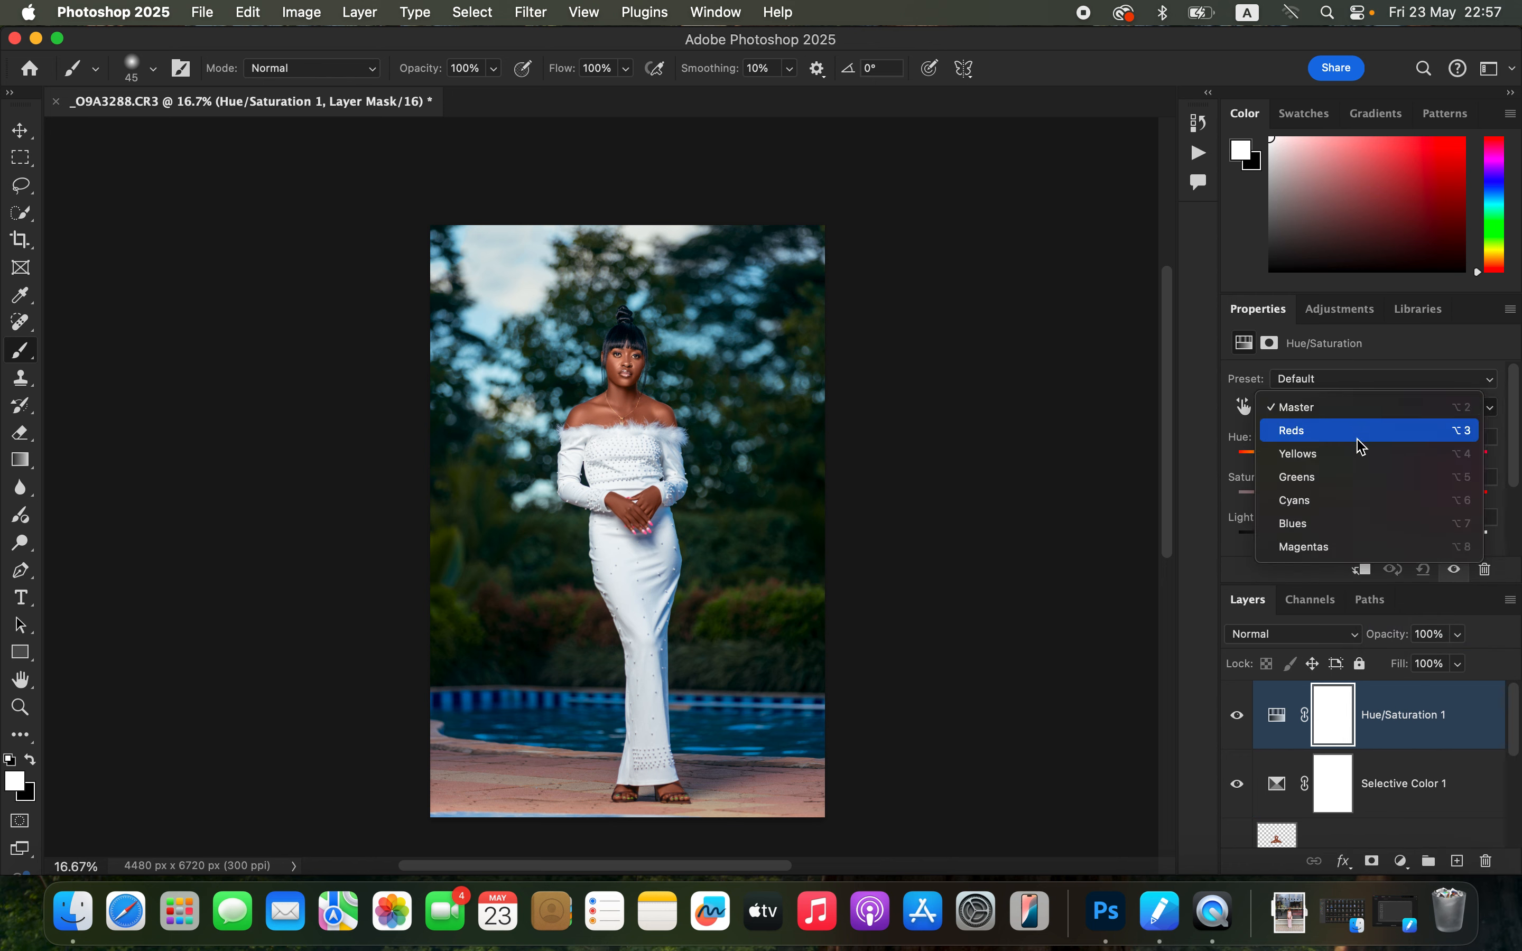
{"action": "left_click", "coordinate": [1360, 434]}
{"action": "left_click_drag", "start_coordinate": [1365, 538], "coordinate": [1353, 541]}
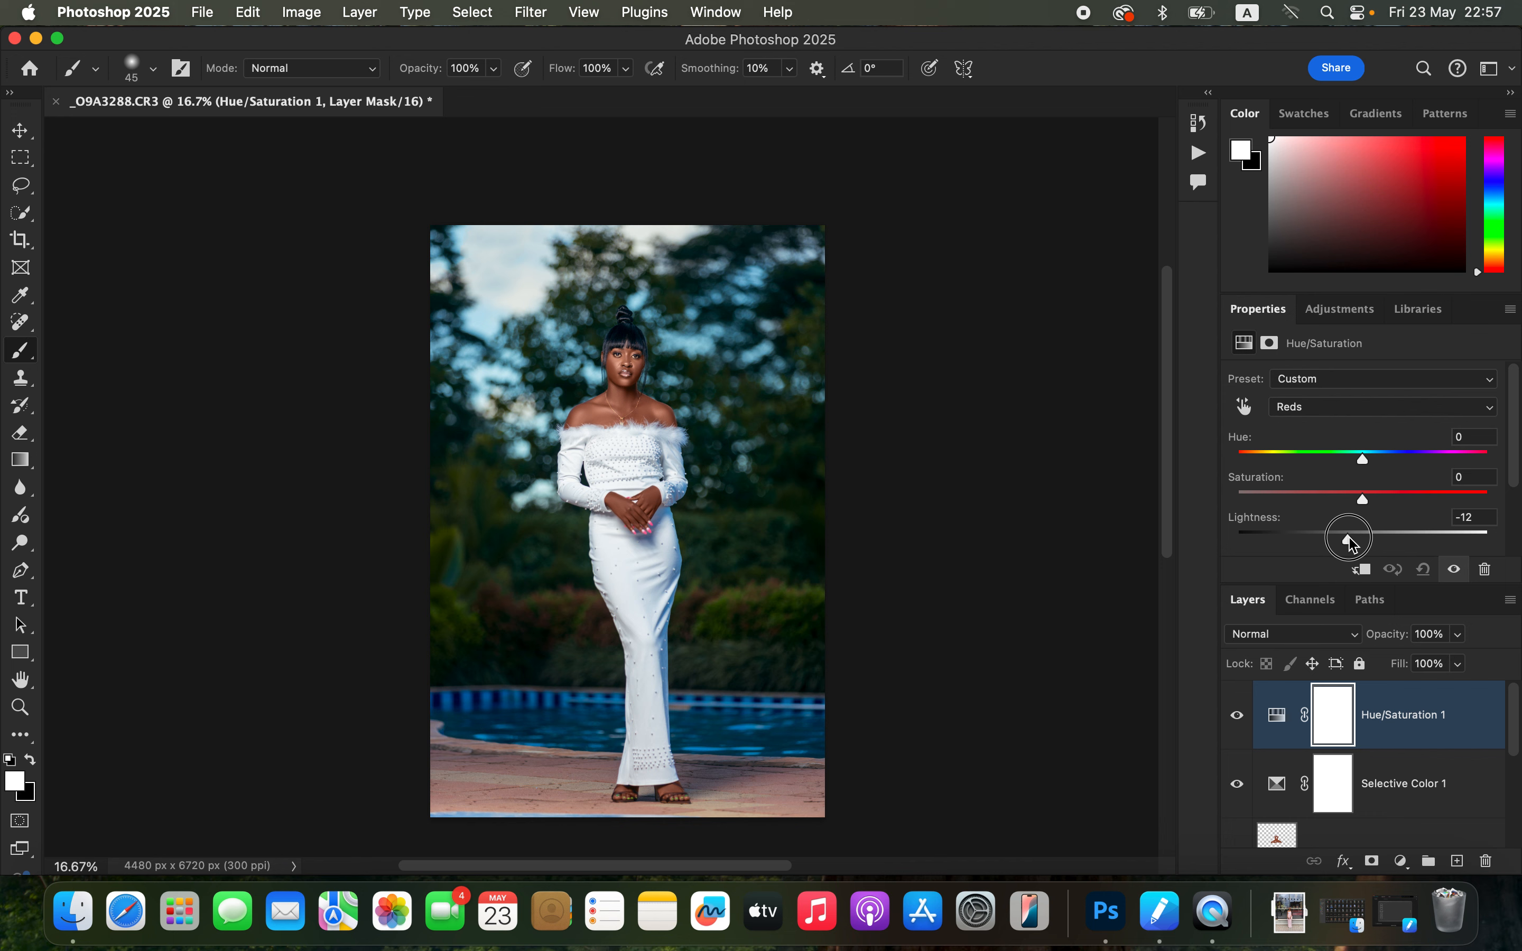
{"action": "left_click", "coordinate": [1236, 721]}
{"action": "left_click_drag", "start_coordinate": [1347, 538], "coordinate": [1352, 539]}
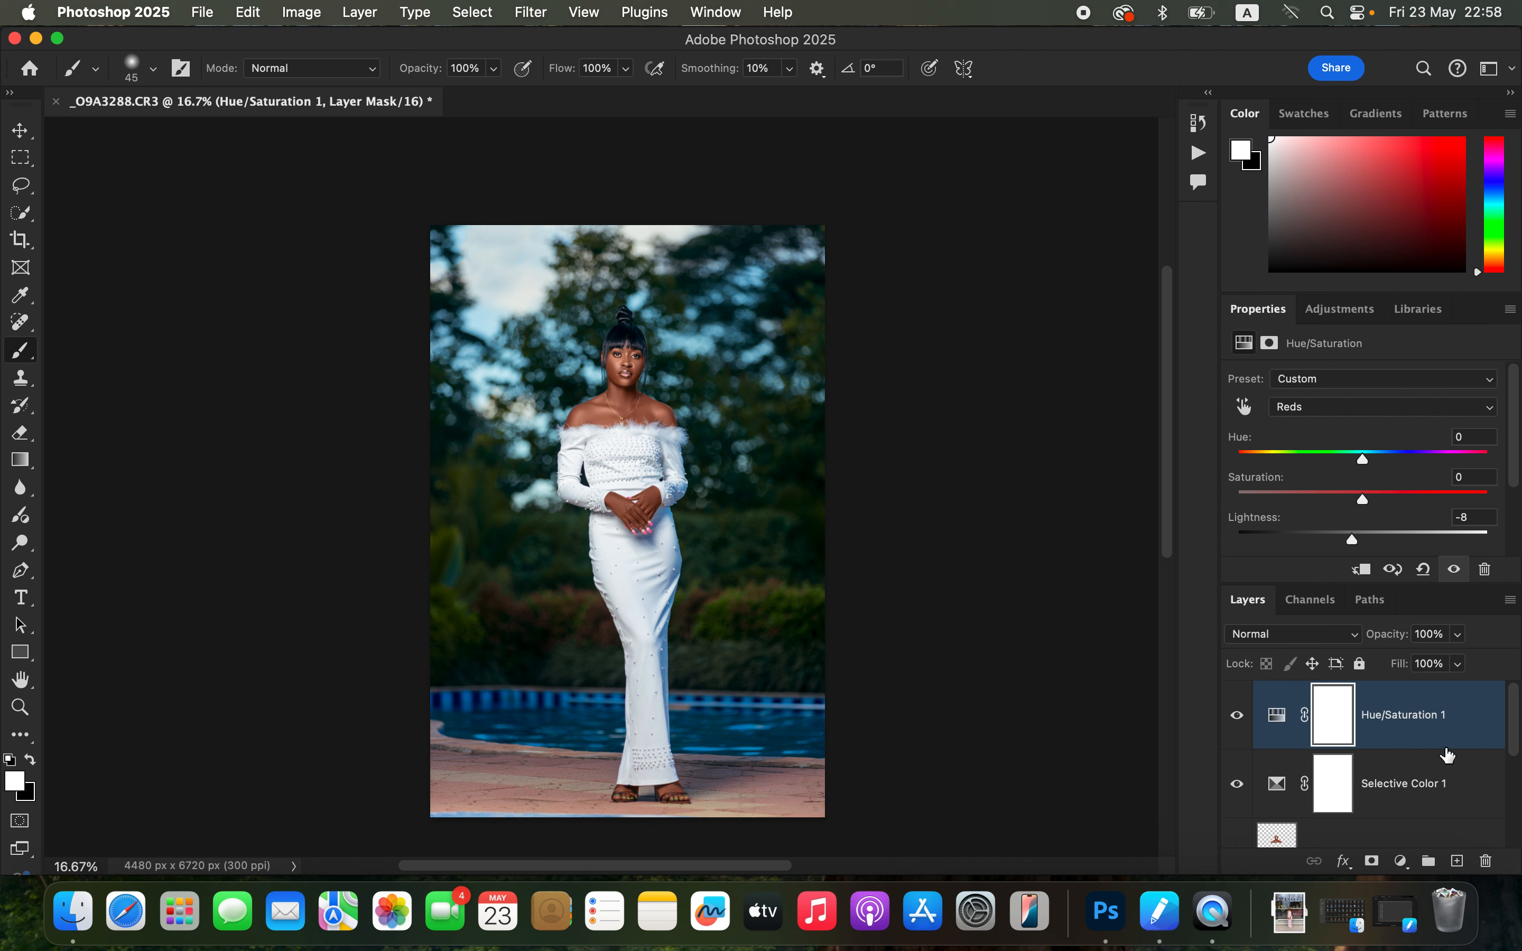
Add a second Hue/Saturation layer with Master saturation -77 and invert its mask to black.
{"action": "left_click", "coordinate": [1401, 862]}
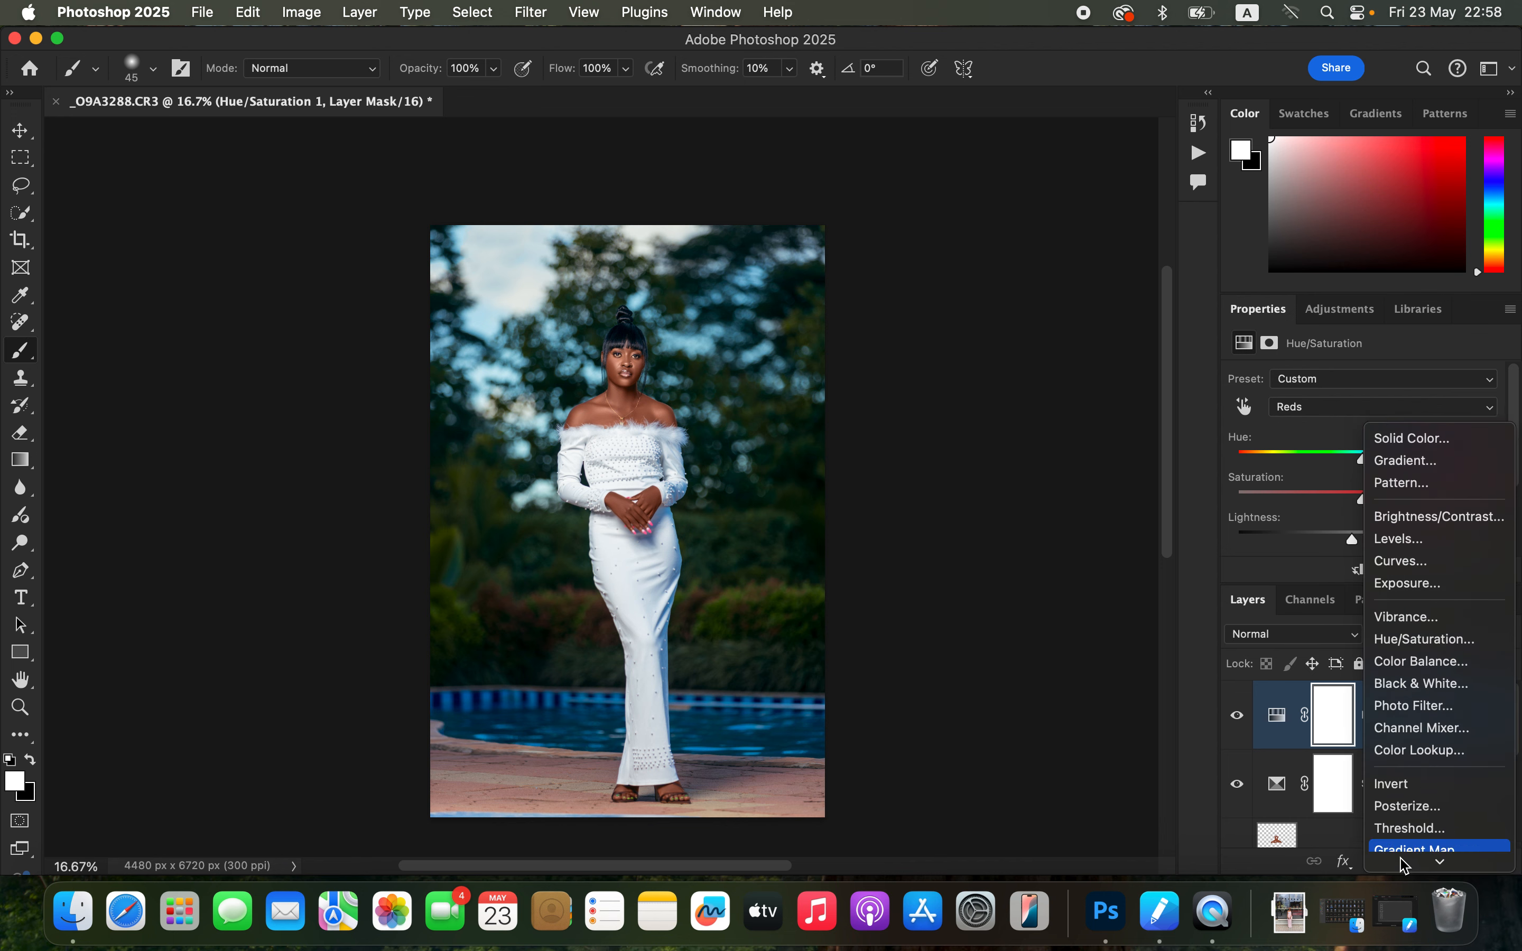
{"action": "left_click", "coordinate": [1421, 629]}
{"action": "left_click", "coordinate": [1357, 419]}
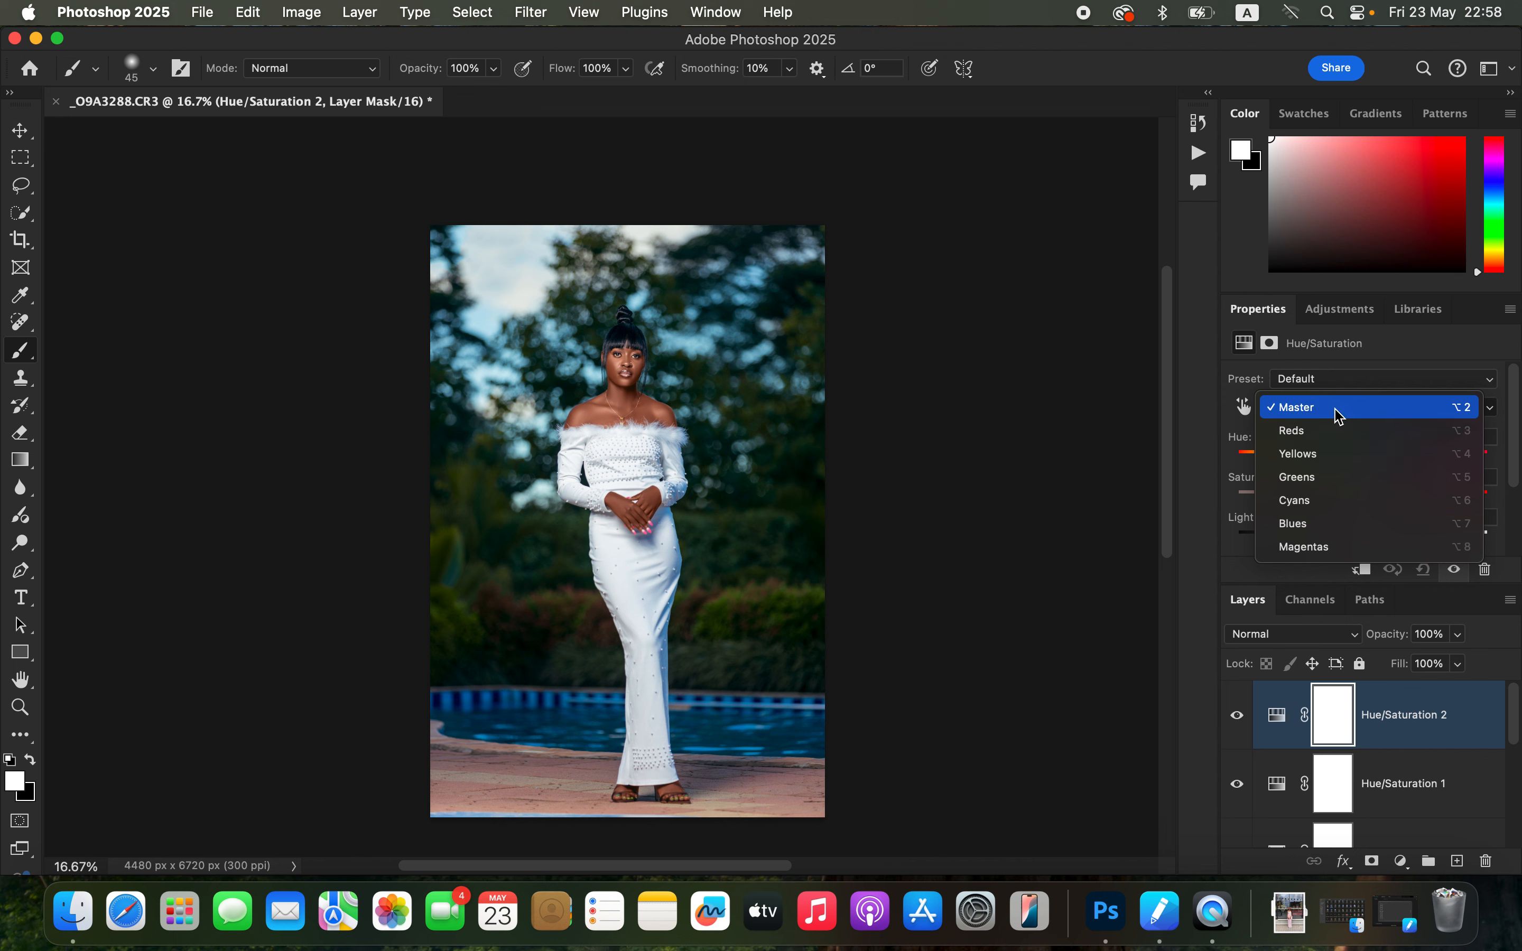
{"action": "left_click", "coordinate": [1336, 409]}
{"action": "left_click_drag", "start_coordinate": [1353, 500], "coordinate": [1265, 498]}
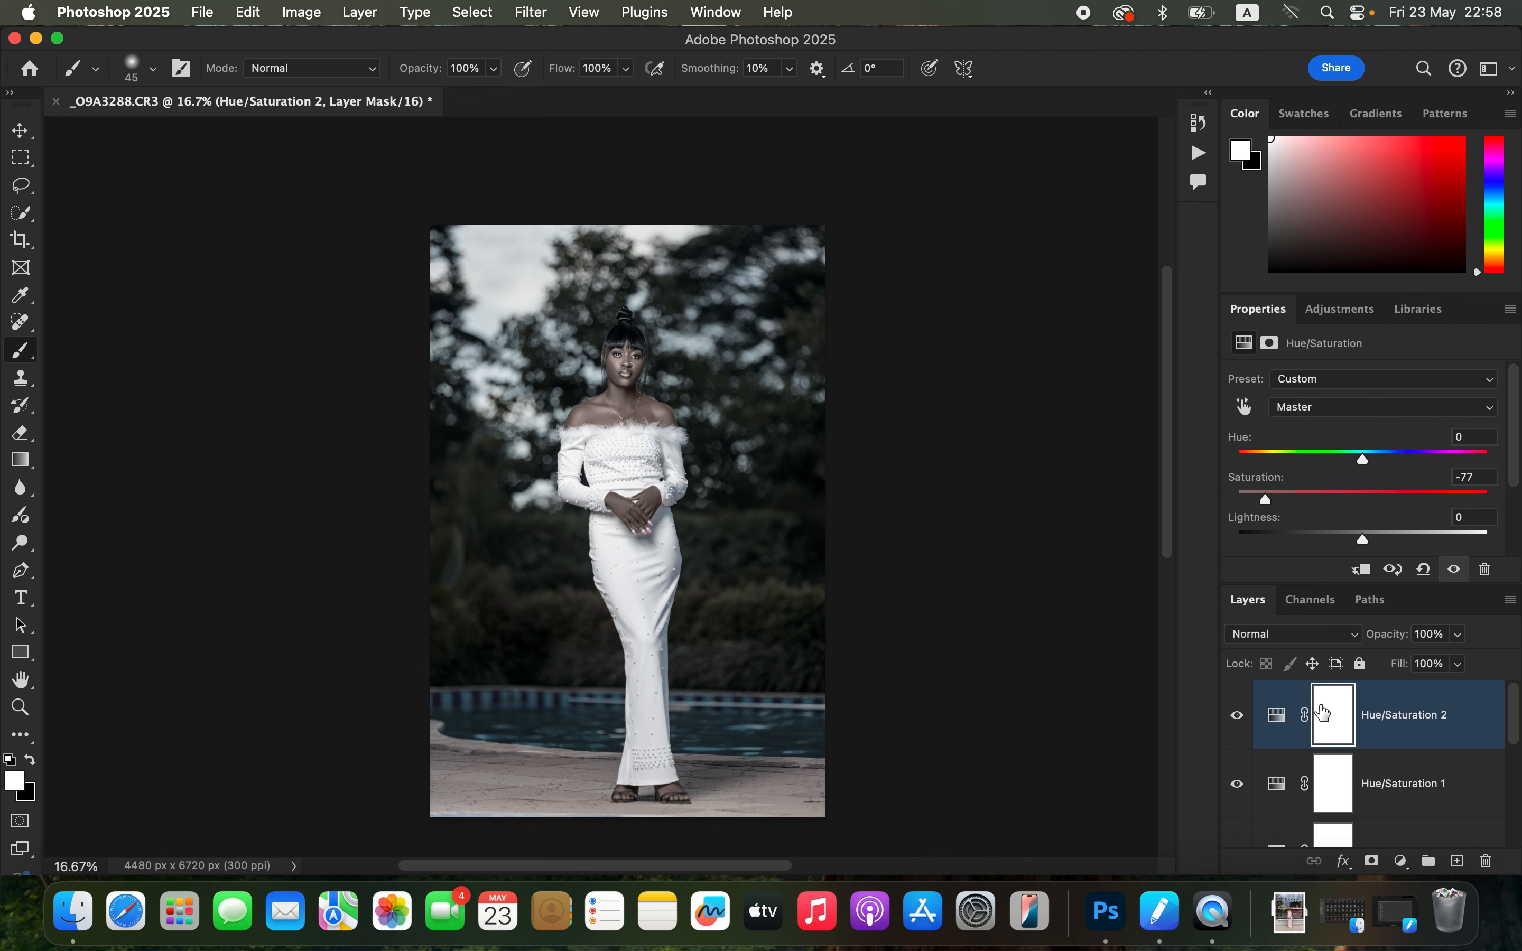
{"action": "key", "text": "super+i"}
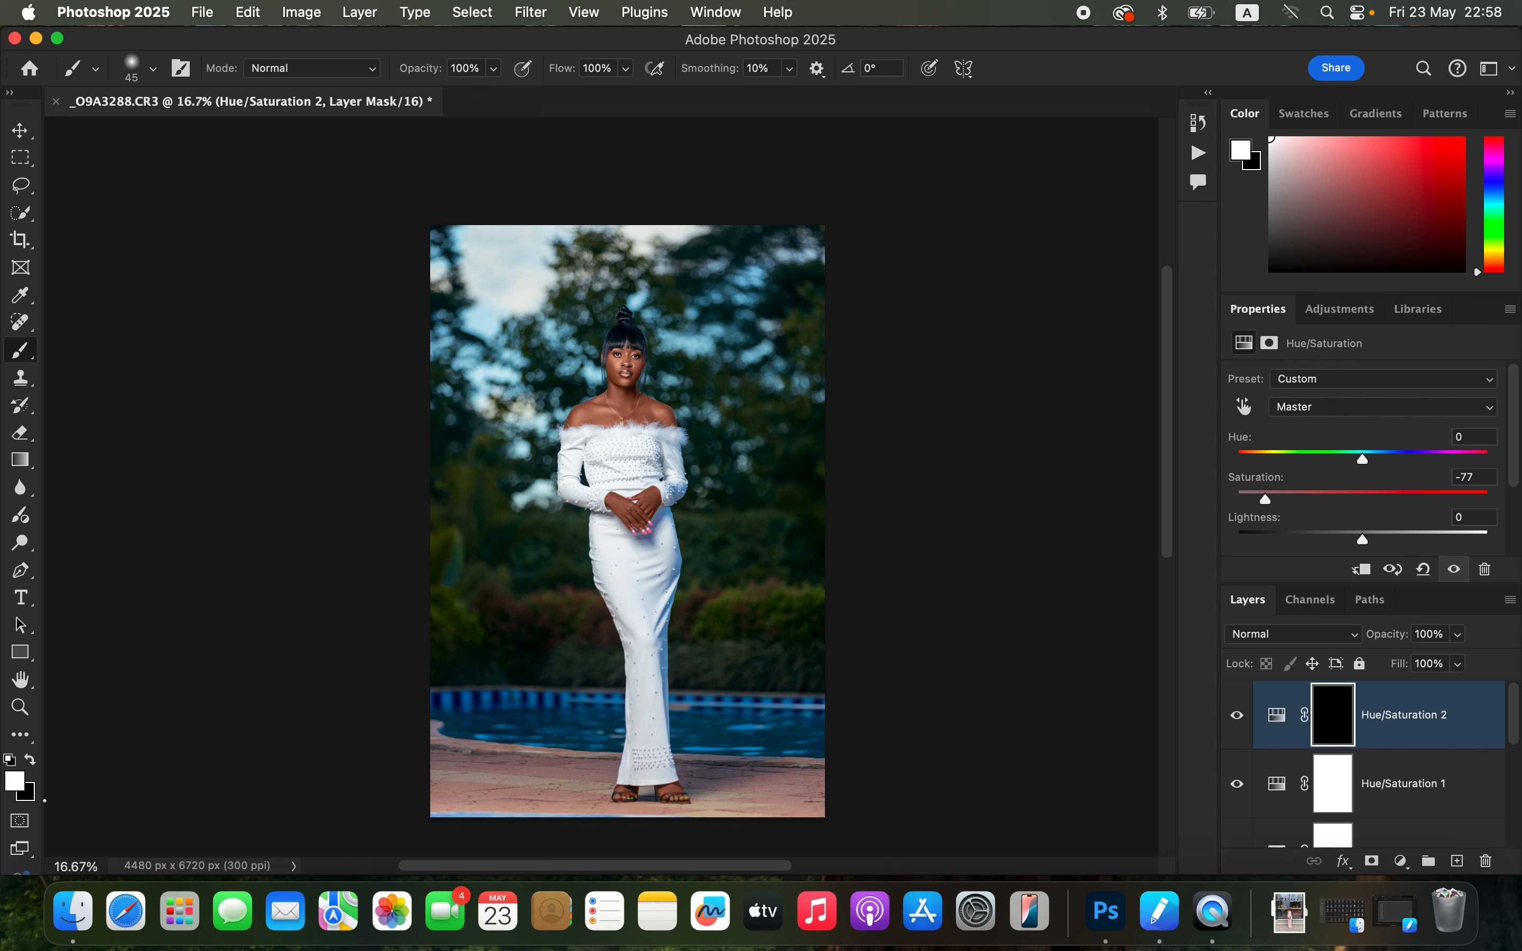
Paint white on the Hue/Saturation 2 mask over both eyes with the brush at size 20 to desaturate them.
{"action": "left_click", "coordinate": [30, 760]}
{"action": "left_click", "coordinate": [30, 762]}
{"action": "key", "text": "super+equal"}
{"action": "key", "text": "super+equal"}
{"action": "key", "text": "super+equal"}
{"action": "key", "text": "super+equal"}
{"action": "key", "text": "super+equal"}
{"action": "key", "text": "super+equal"}
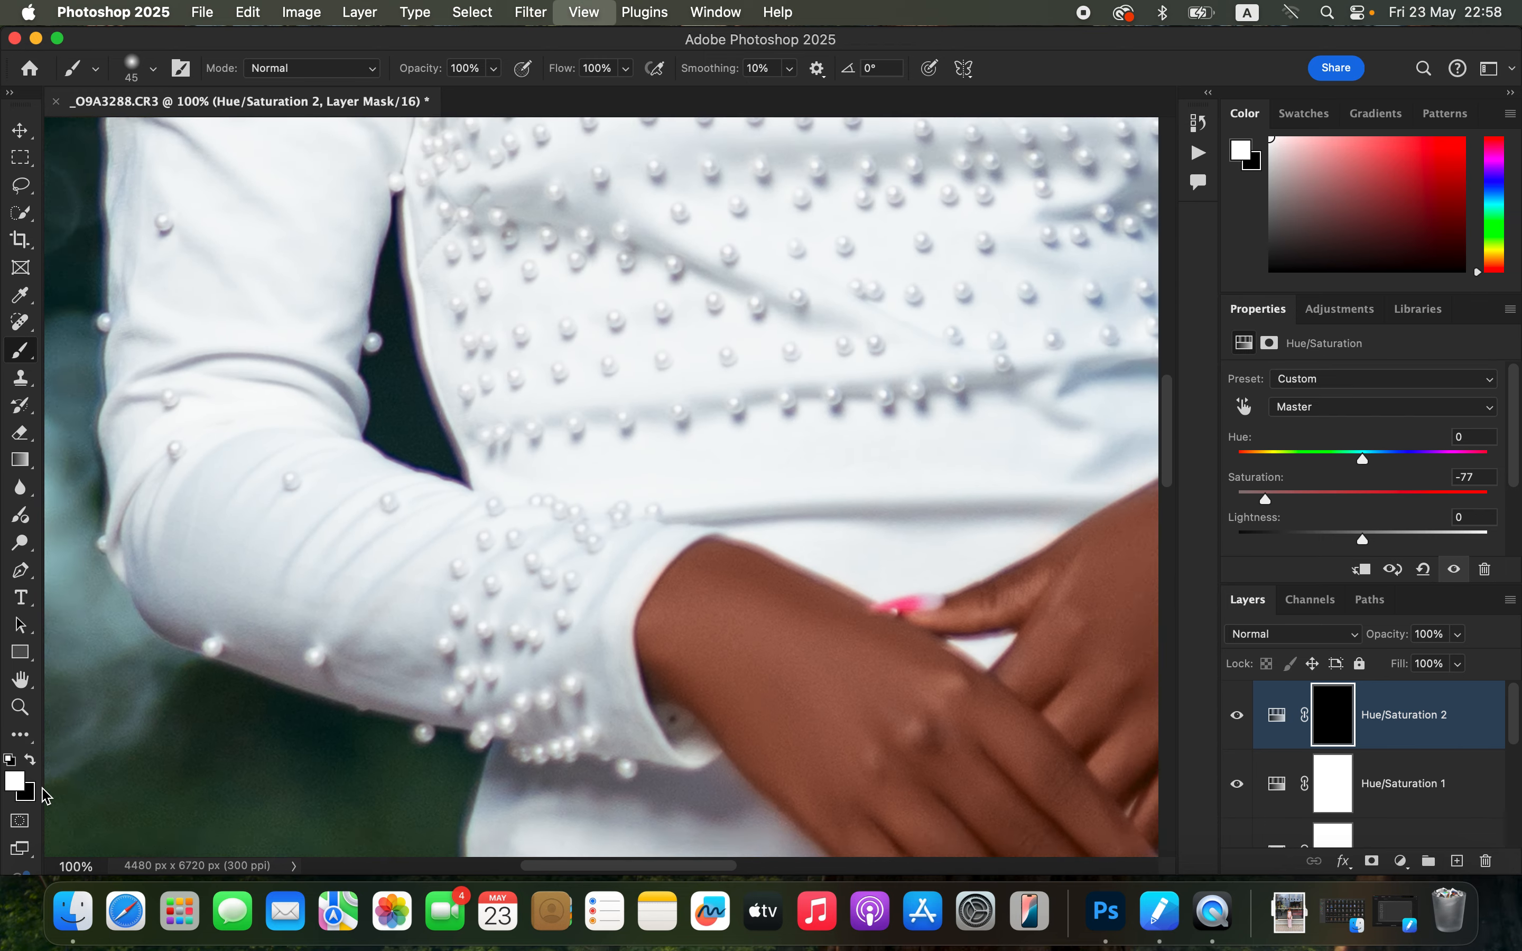
{"action": "scroll", "coordinate": [815, 323], "scroll_direction": "up", "scroll_amount": 20}
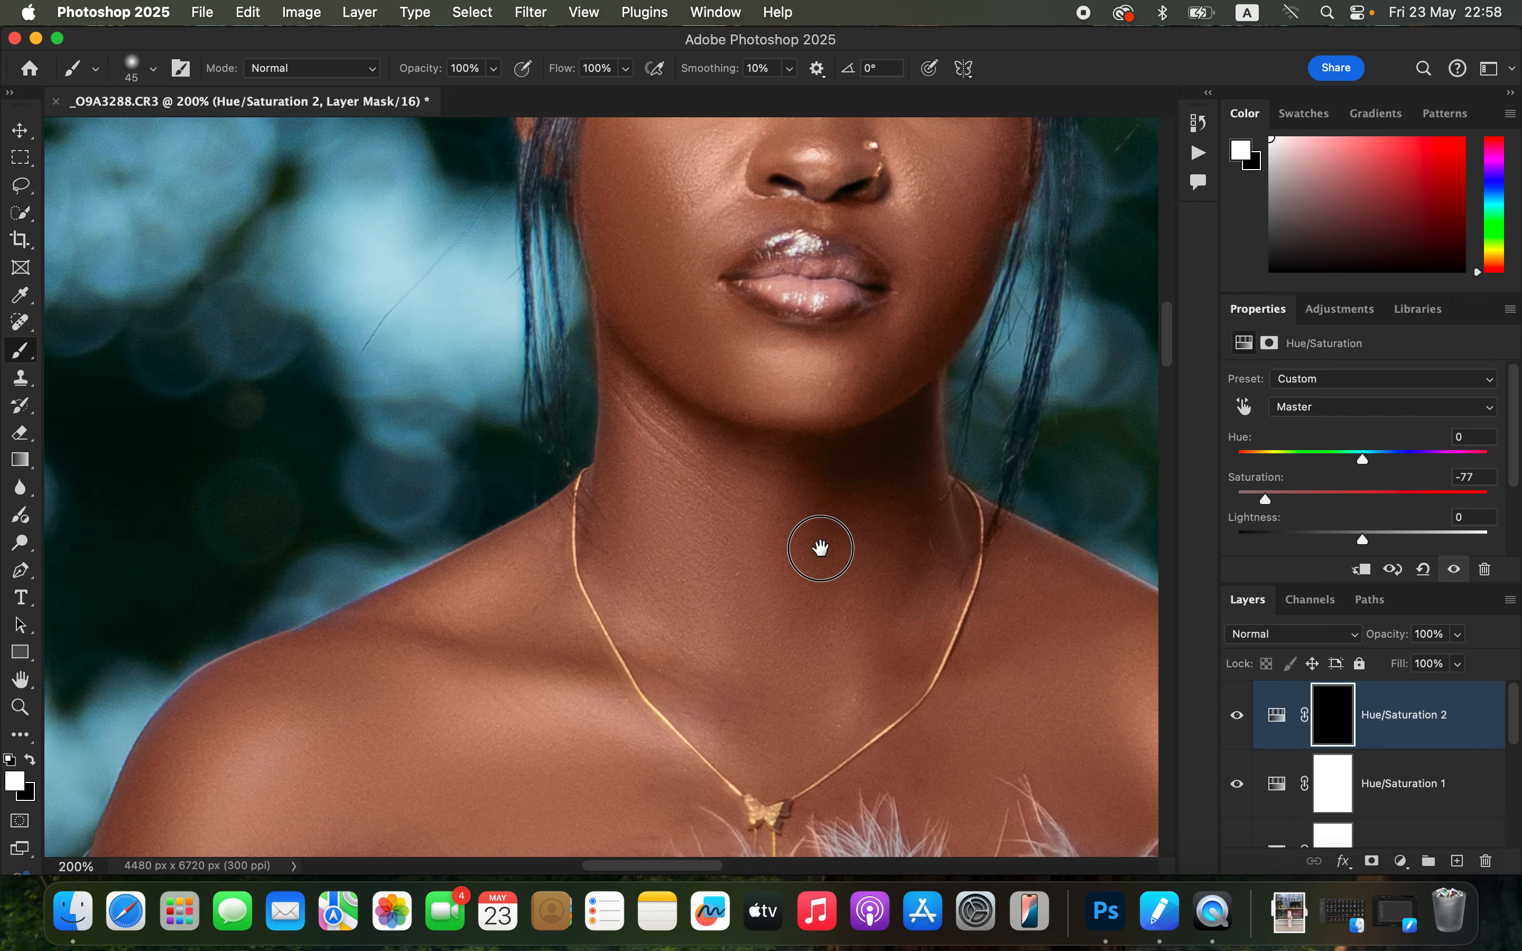
{"action": "scroll", "coordinate": [829, 539], "scroll_direction": "up", "scroll_amount": 5}
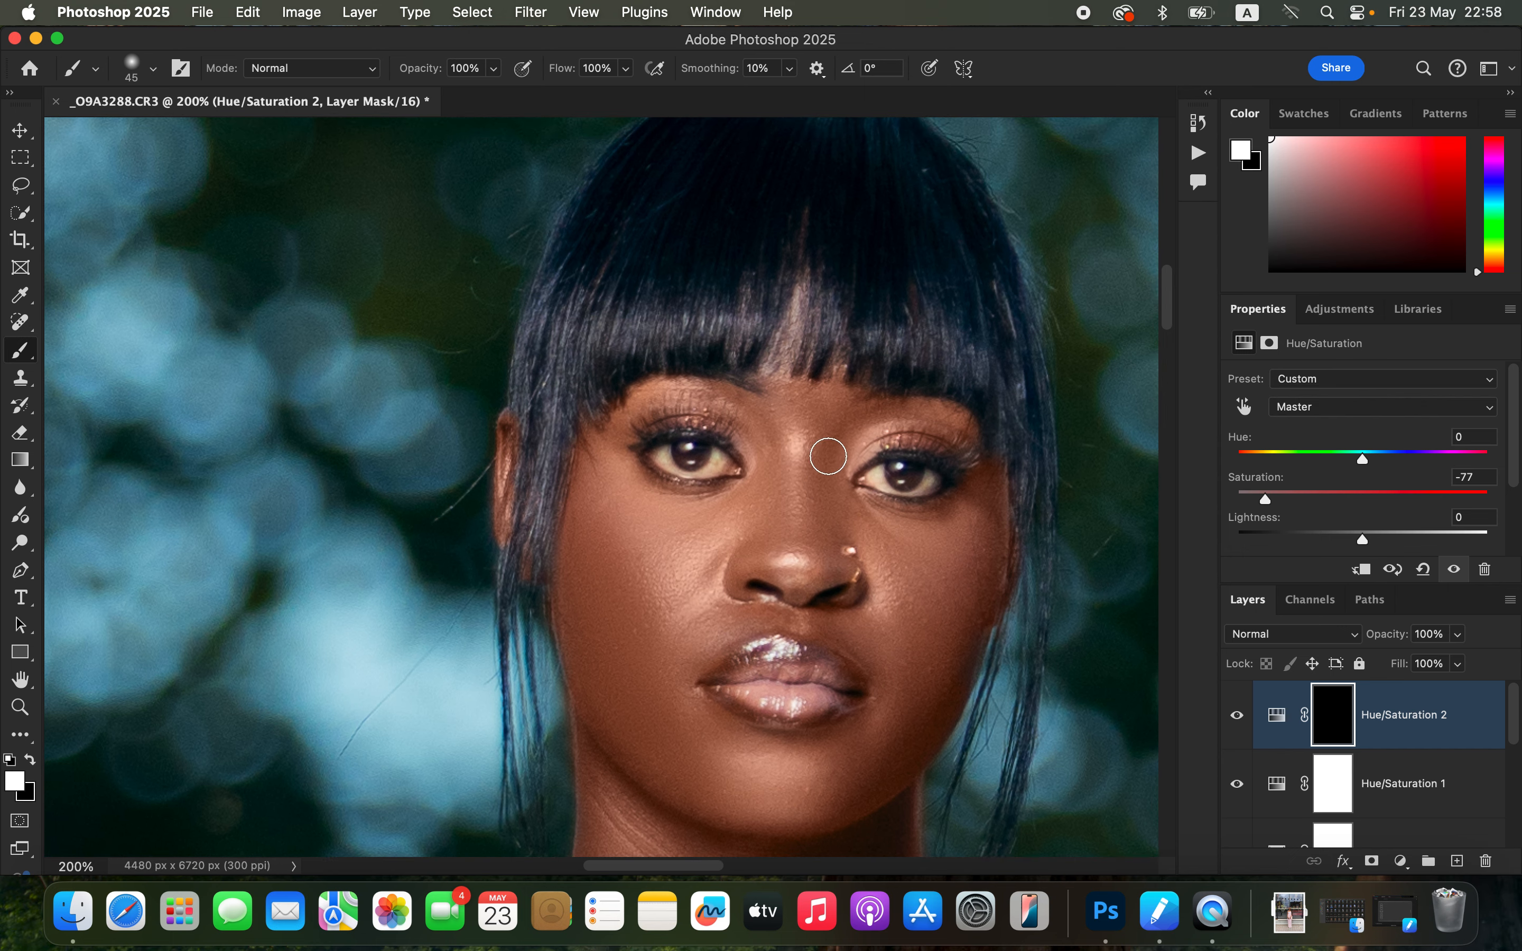
{"action": "key", "text": "bracketleft"}
{"action": "key", "text": "bracketleft"}
{"action": "key", "text": "bracketleft"}
{"action": "key", "text": "bracketright"}
{"action": "left_click_drag", "start_coordinate": [880, 475], "coordinate": [927, 472]}
{"action": "mouse_move", "coordinate": [673, 446]}
{"action": "left_mouse_down"}
{"action": "mouse_move", "coordinate": [658, 465]}
{"action": "mouse_move", "coordinate": [698, 475]}
{"action": "mouse_move", "coordinate": [724, 456]}
{"action": "mouse_move", "coordinate": [655, 450]}
{"action": "mouse_move", "coordinate": [713, 453]}
{"action": "mouse_move", "coordinate": [700, 466]}
{"action": "left_mouse_up"}
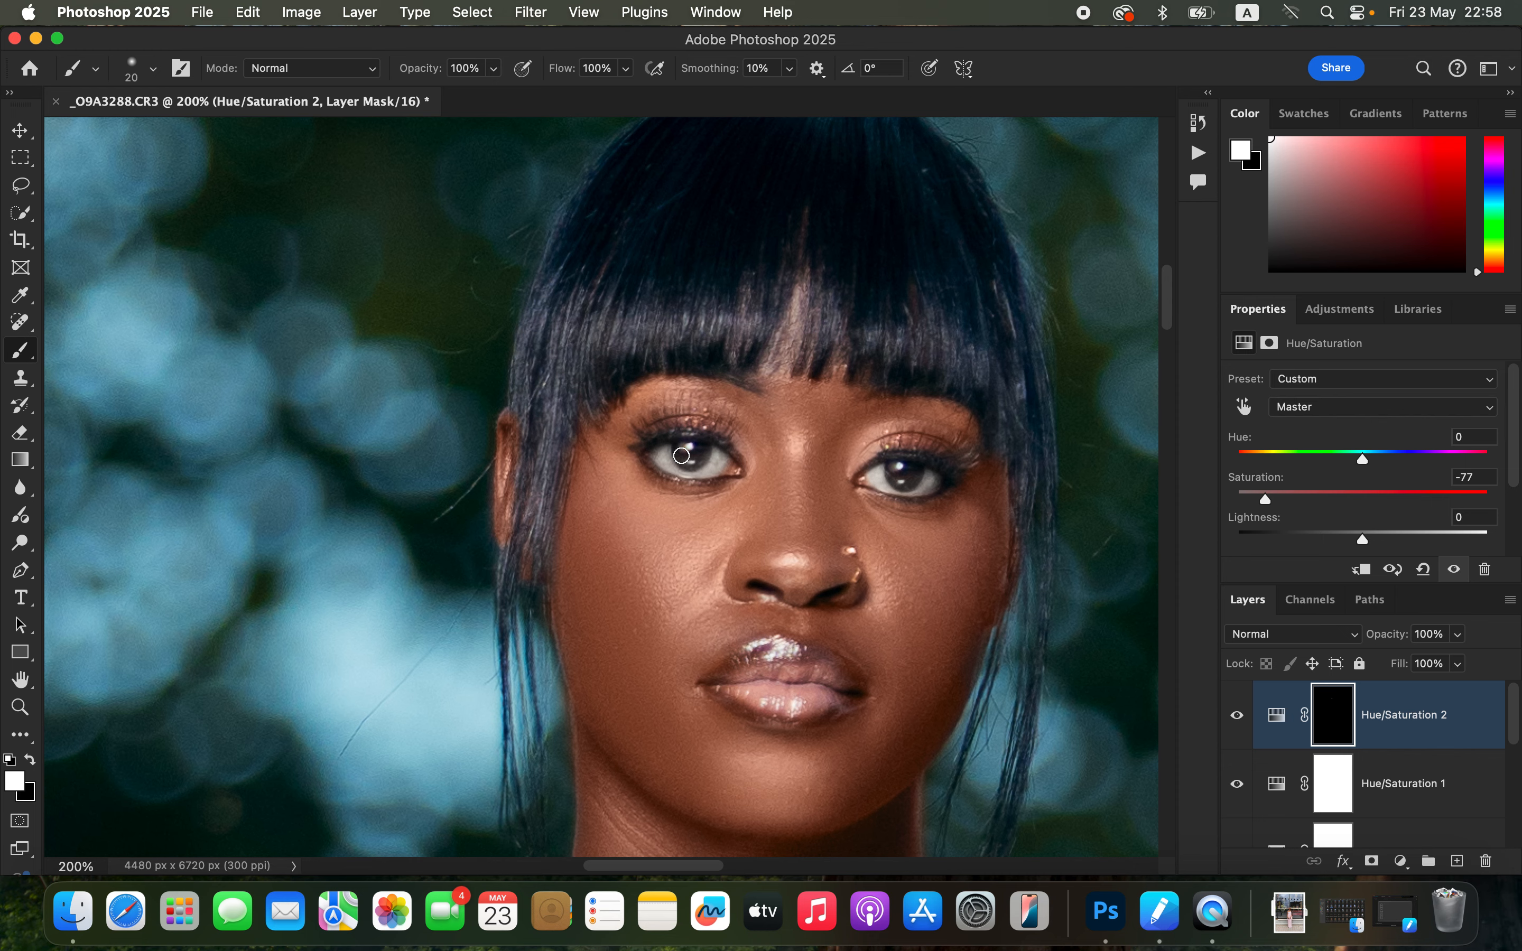
Review the whole portrait and stamp all visible layers into a new layer on top.
{"action": "key", "text": "super+minus"}
{"action": "key", "text": "super+minus"}
{"action": "key", "text": "super+minus"}
{"action": "key", "text": "super+minus"}
{"action": "key", "text": "super+minus"}
{"action": "key", "text": "super+minus"}
{"action": "key", "text": "super+minus"}
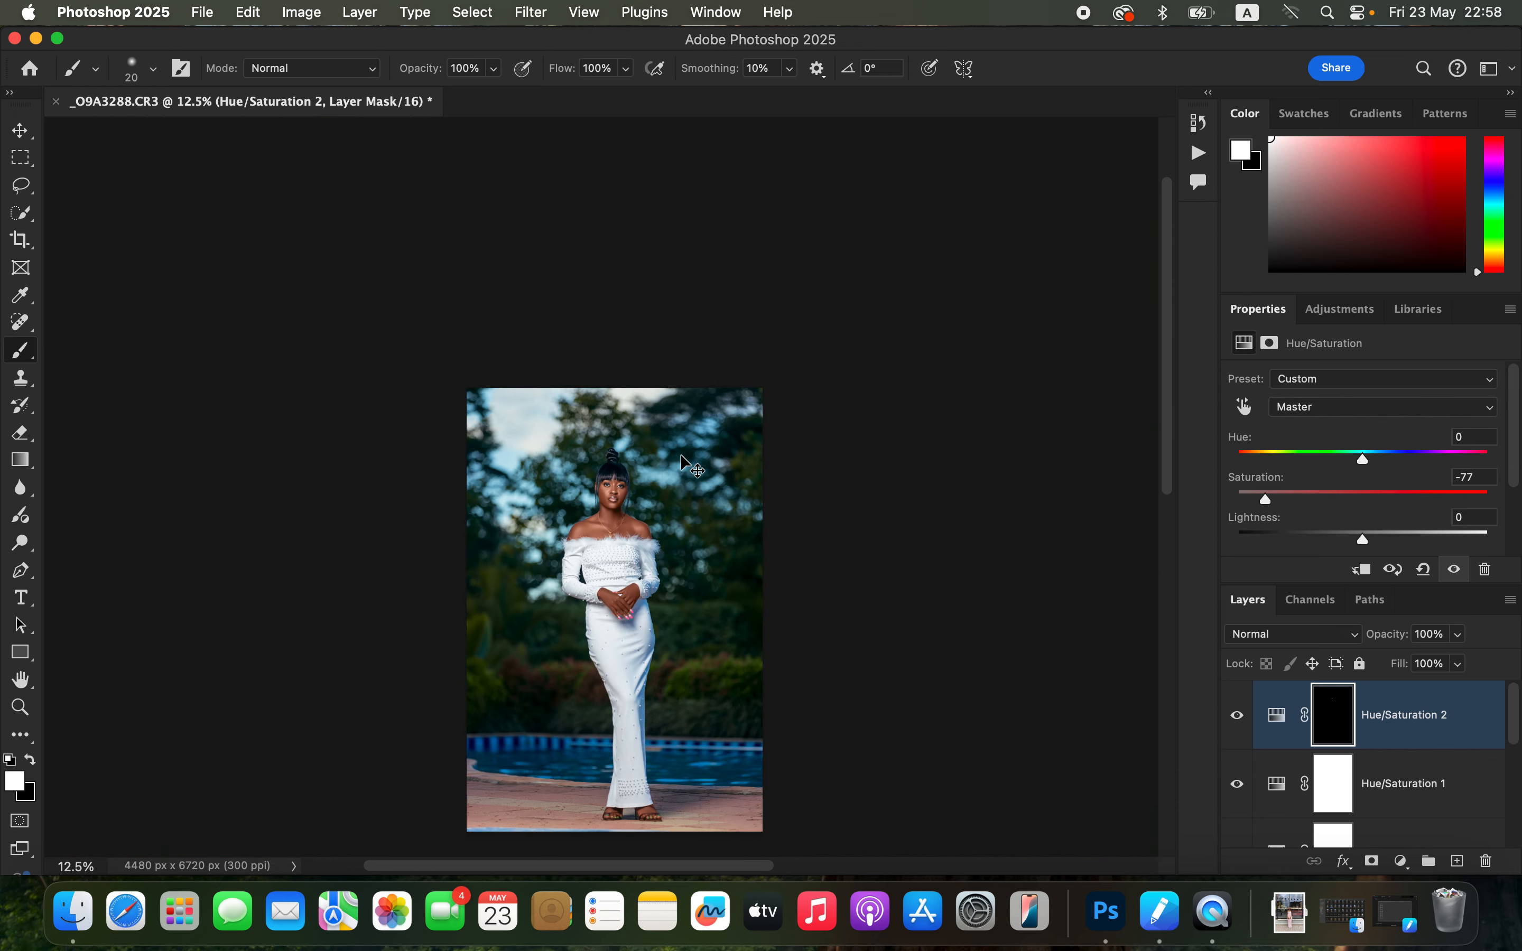
{"action": "key", "text": "super+plus"}
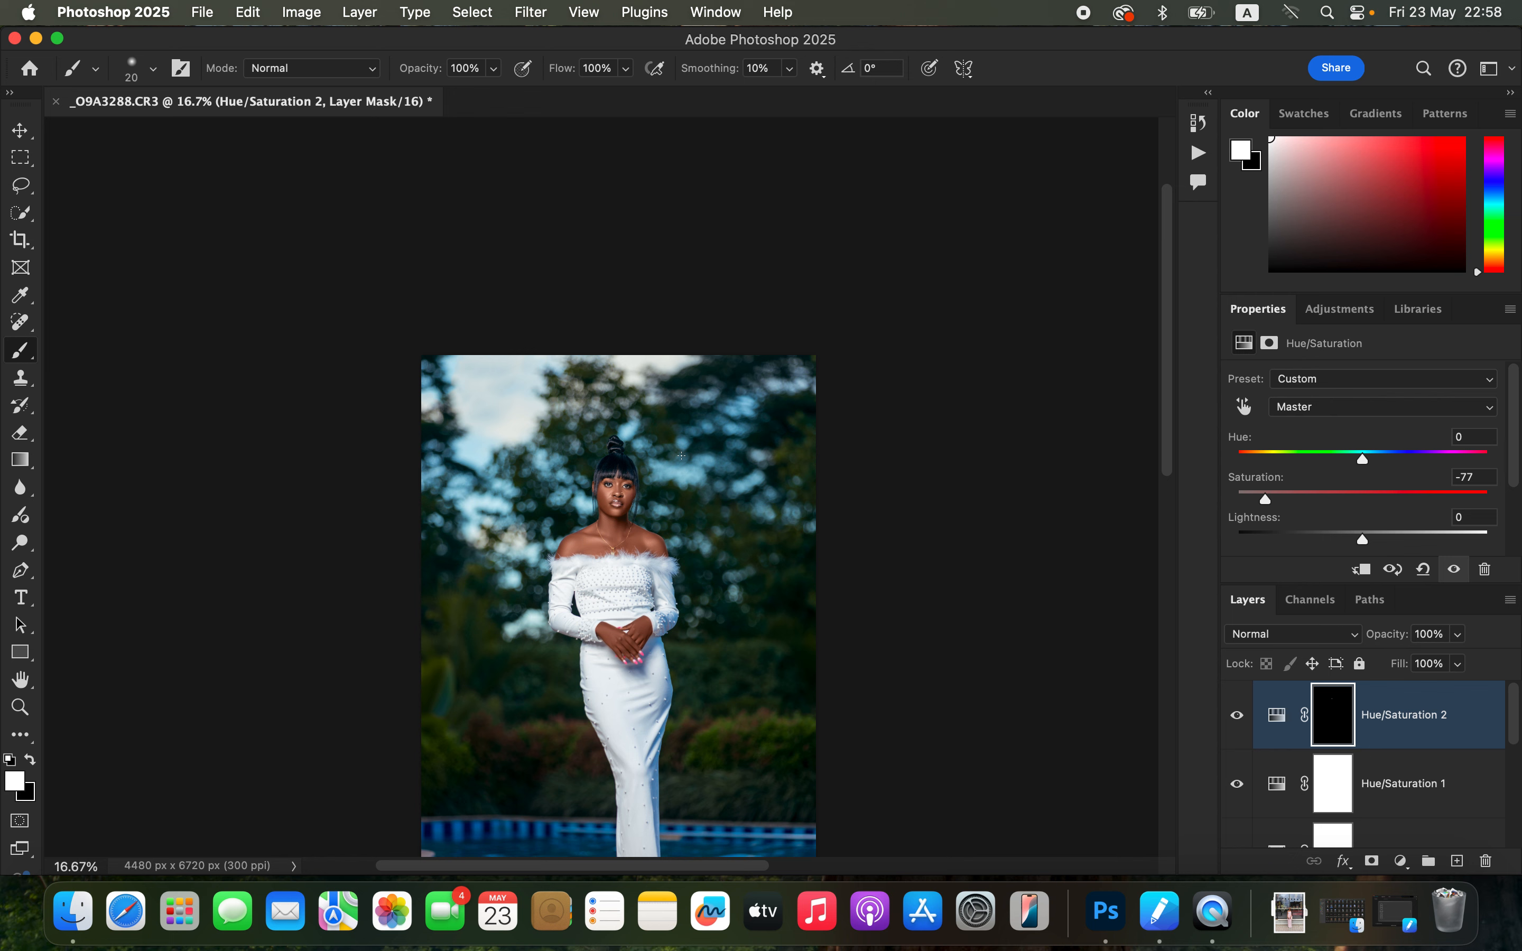
{"action": "scroll", "coordinate": [779, 543], "scroll_direction": "down", "scroll_amount": 5}
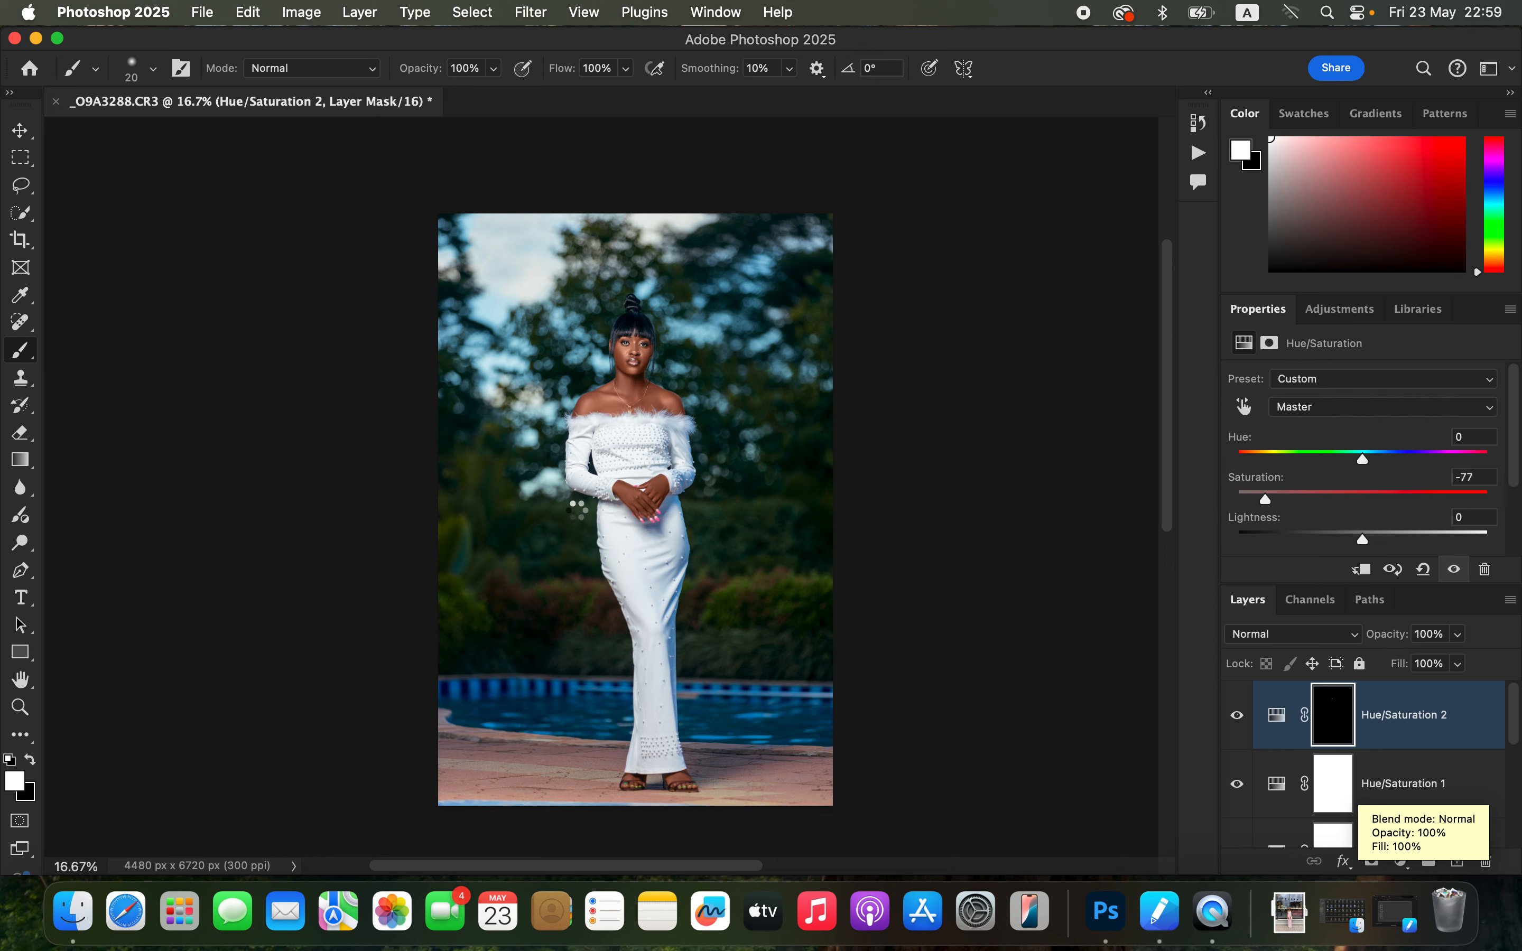
{"action": "key", "text": "alt+shift+super+e"}
Open Liquify on the merged layer and push both hips outward using the Forward Warp tool at brush size 700.
{"action": "left_click", "coordinate": [539, 19]}
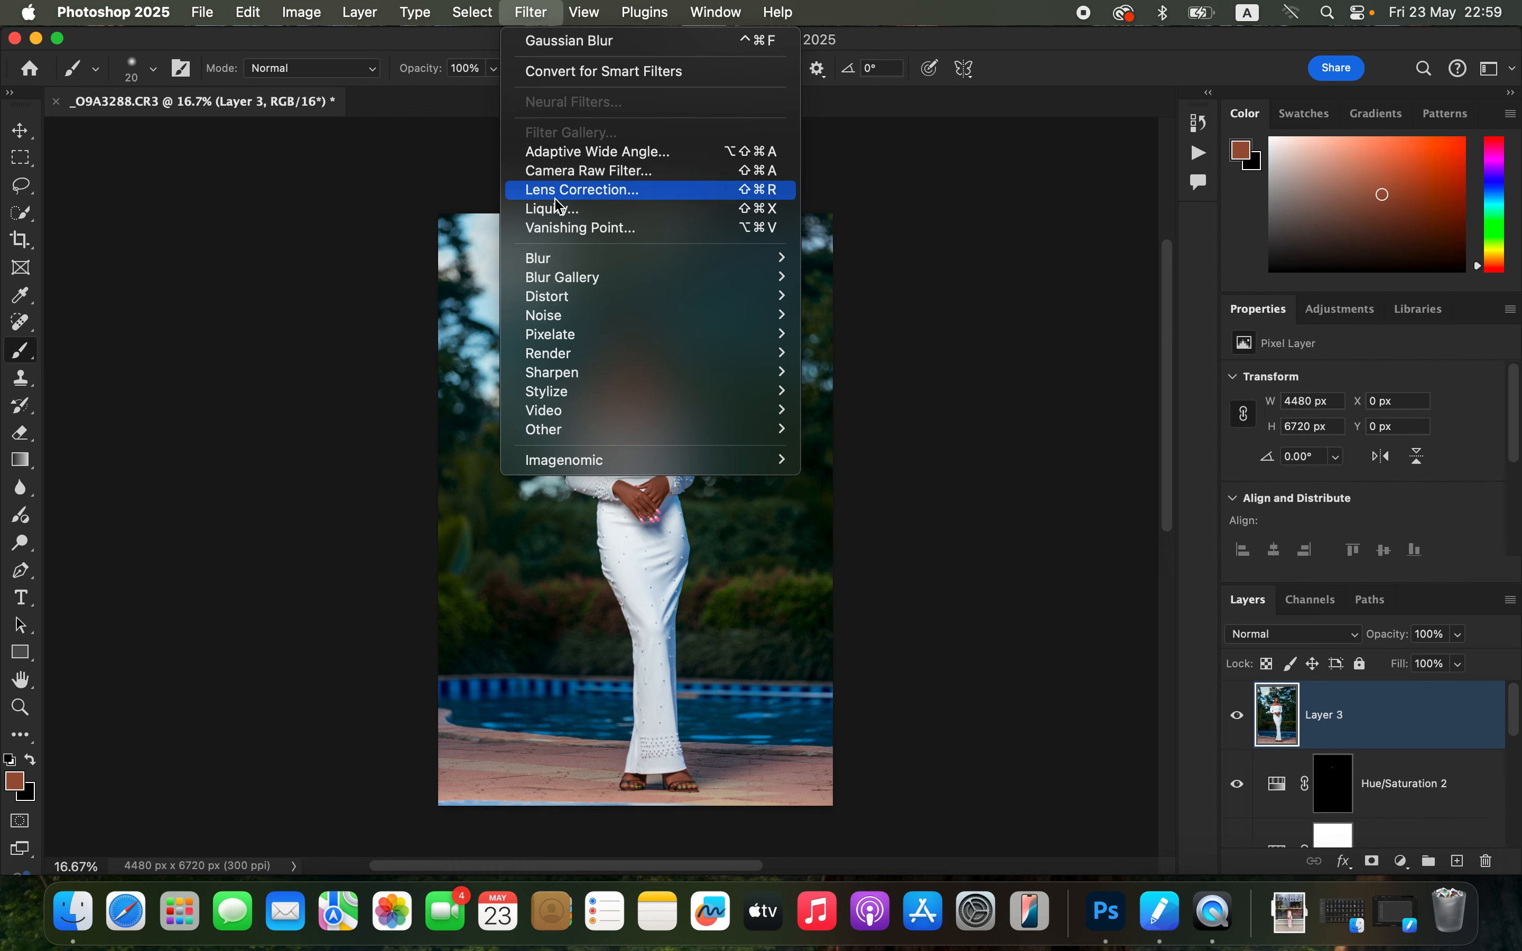
{"action": "left_click", "coordinate": [546, 210]}
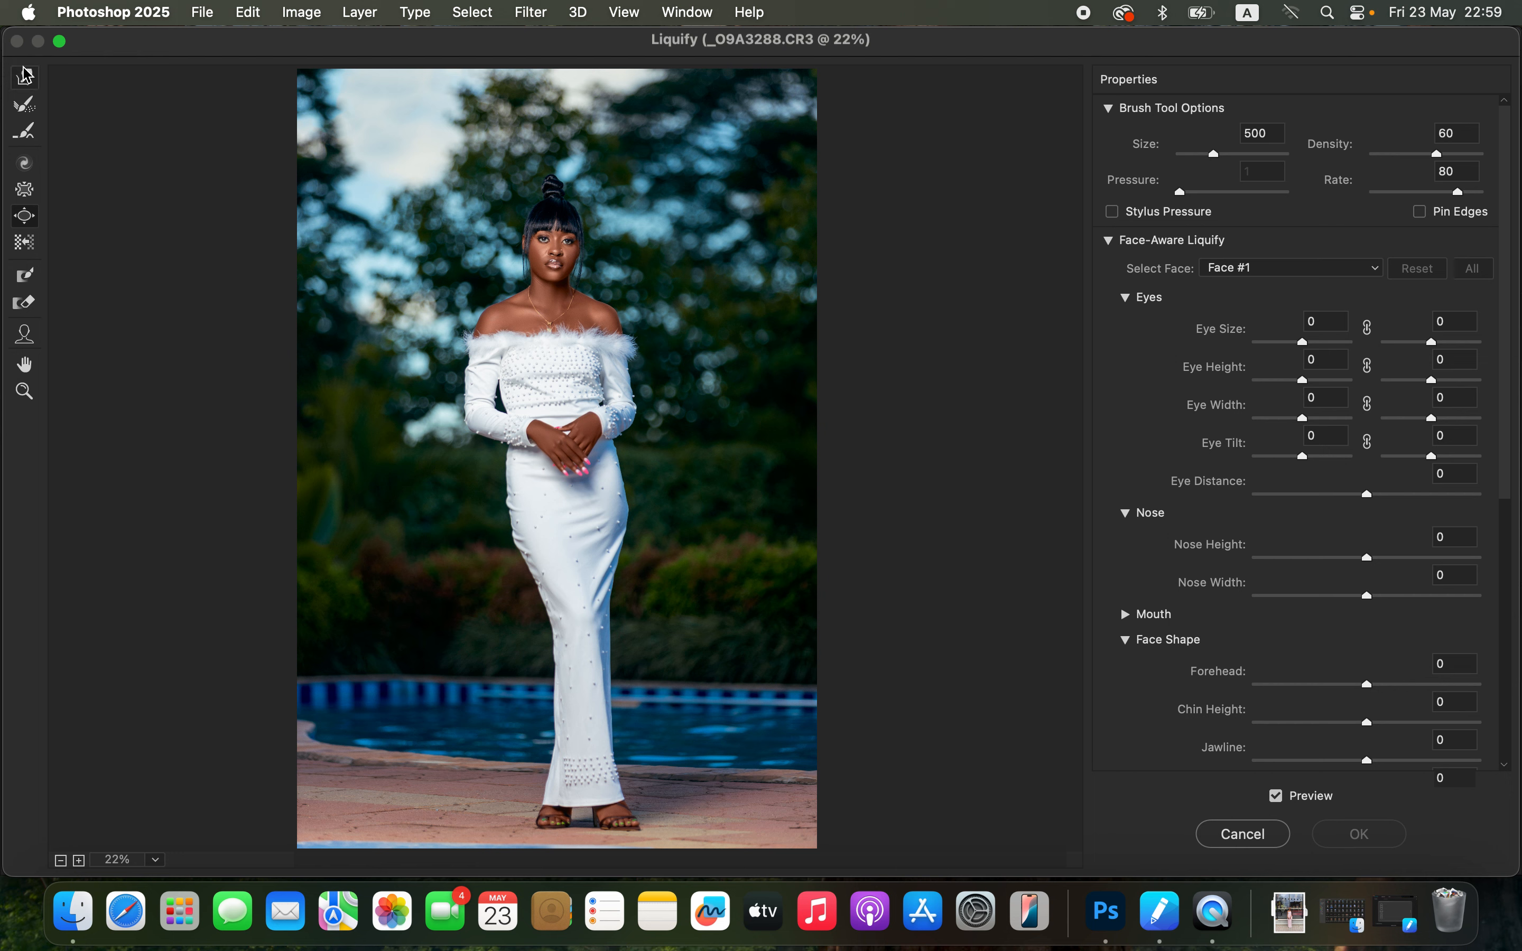
{"action": "left_click", "coordinate": [27, 88]}
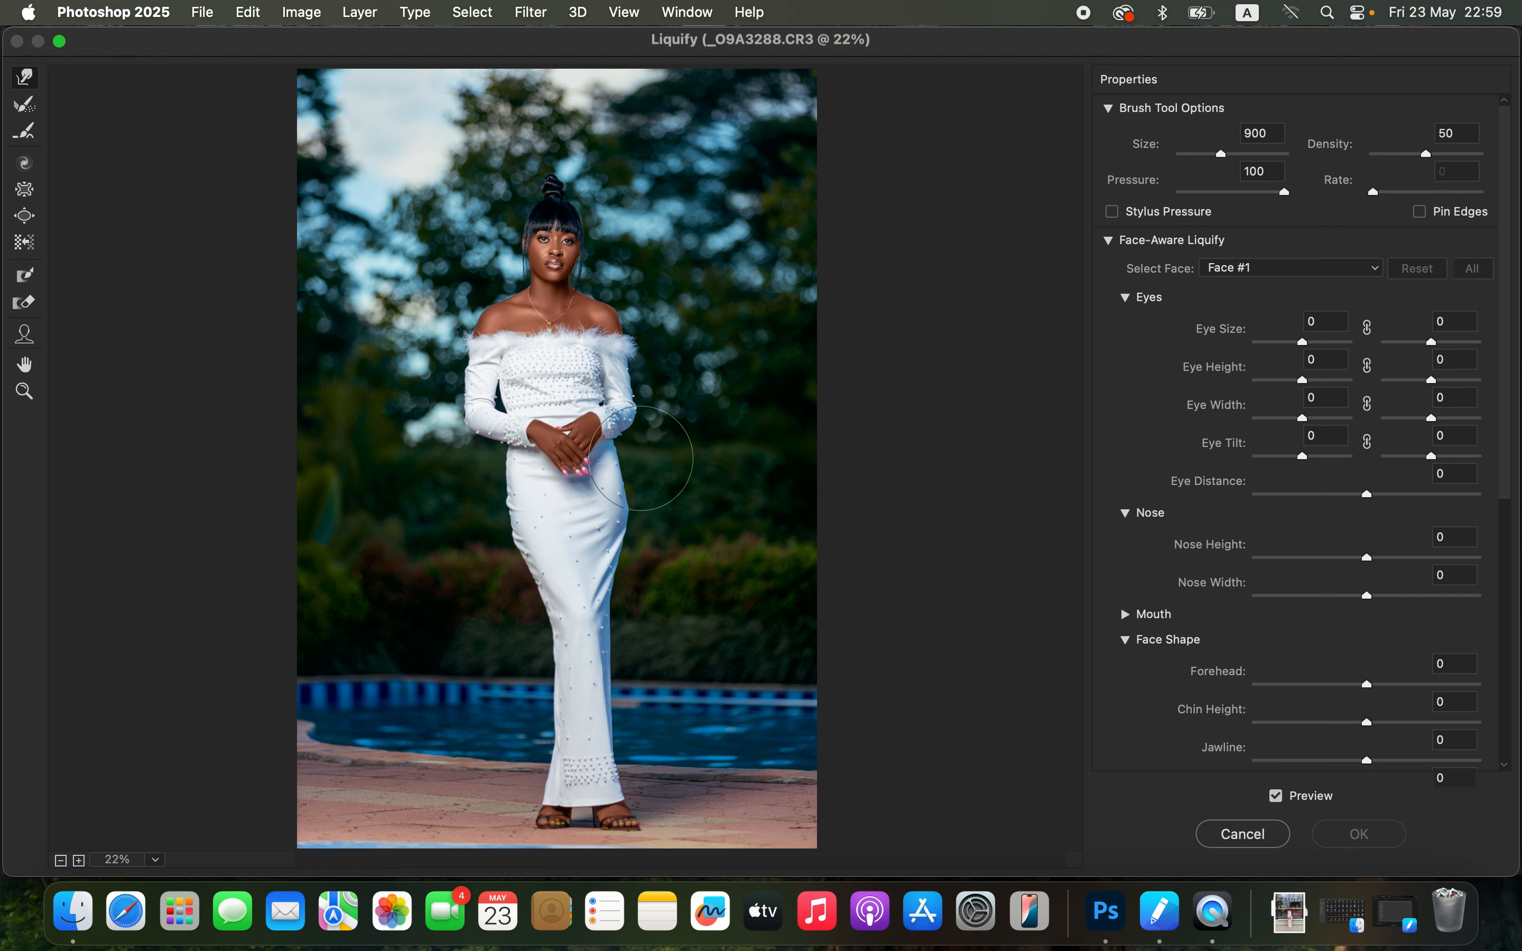
{"action": "scroll", "coordinate": [638, 499], "scroll_direction": "up", "scroll_amount": 1}
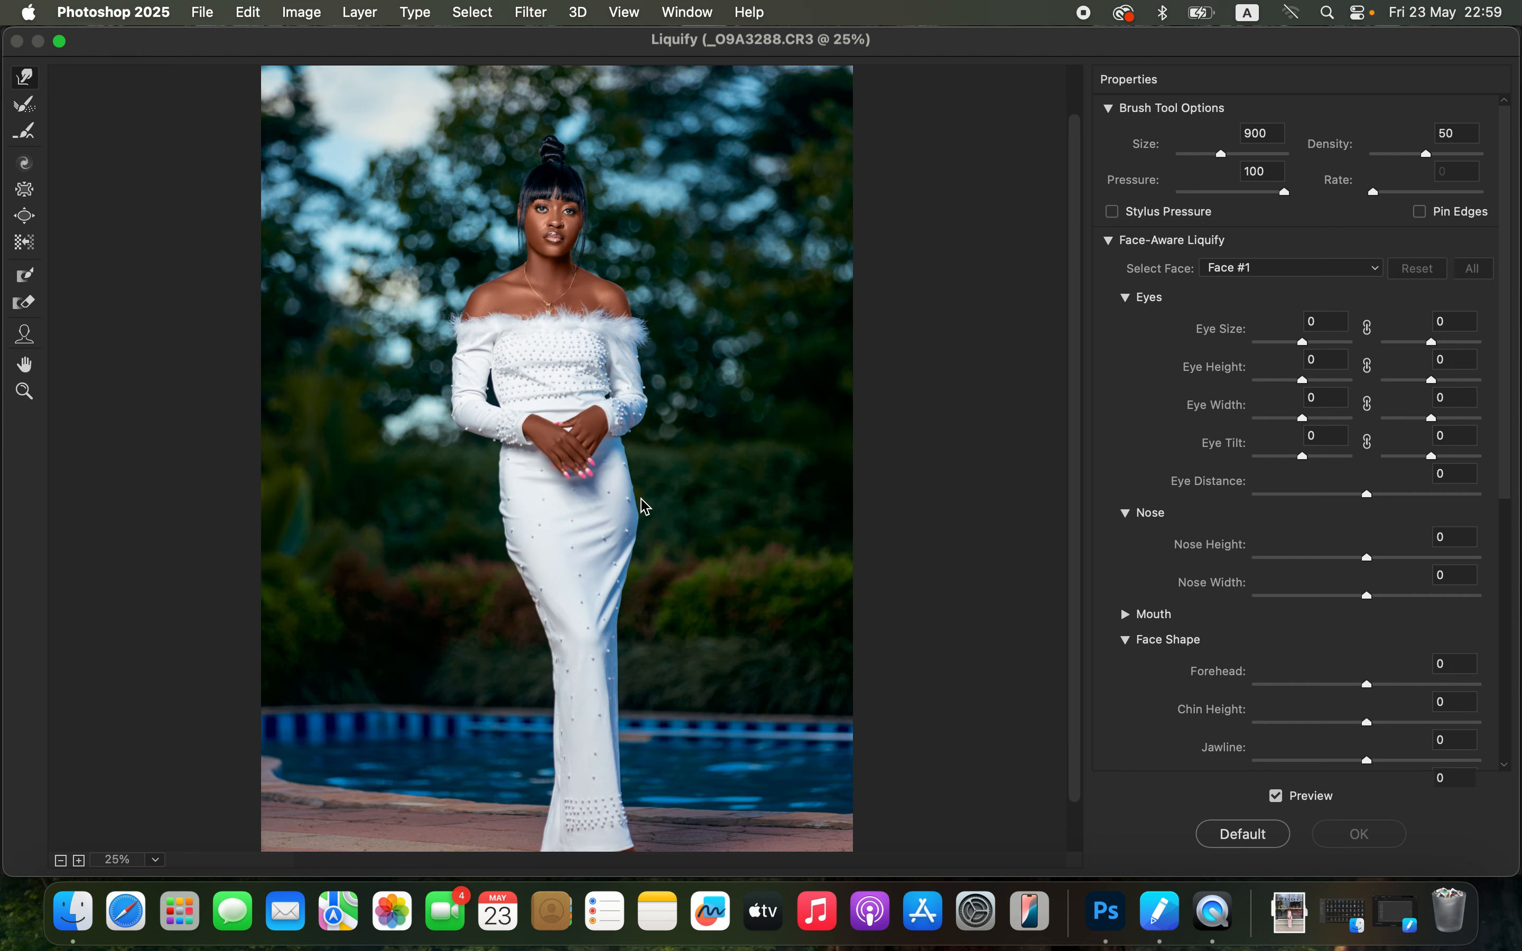
{"action": "scroll", "coordinate": [644, 506], "scroll_direction": "up", "scroll_amount": 1}
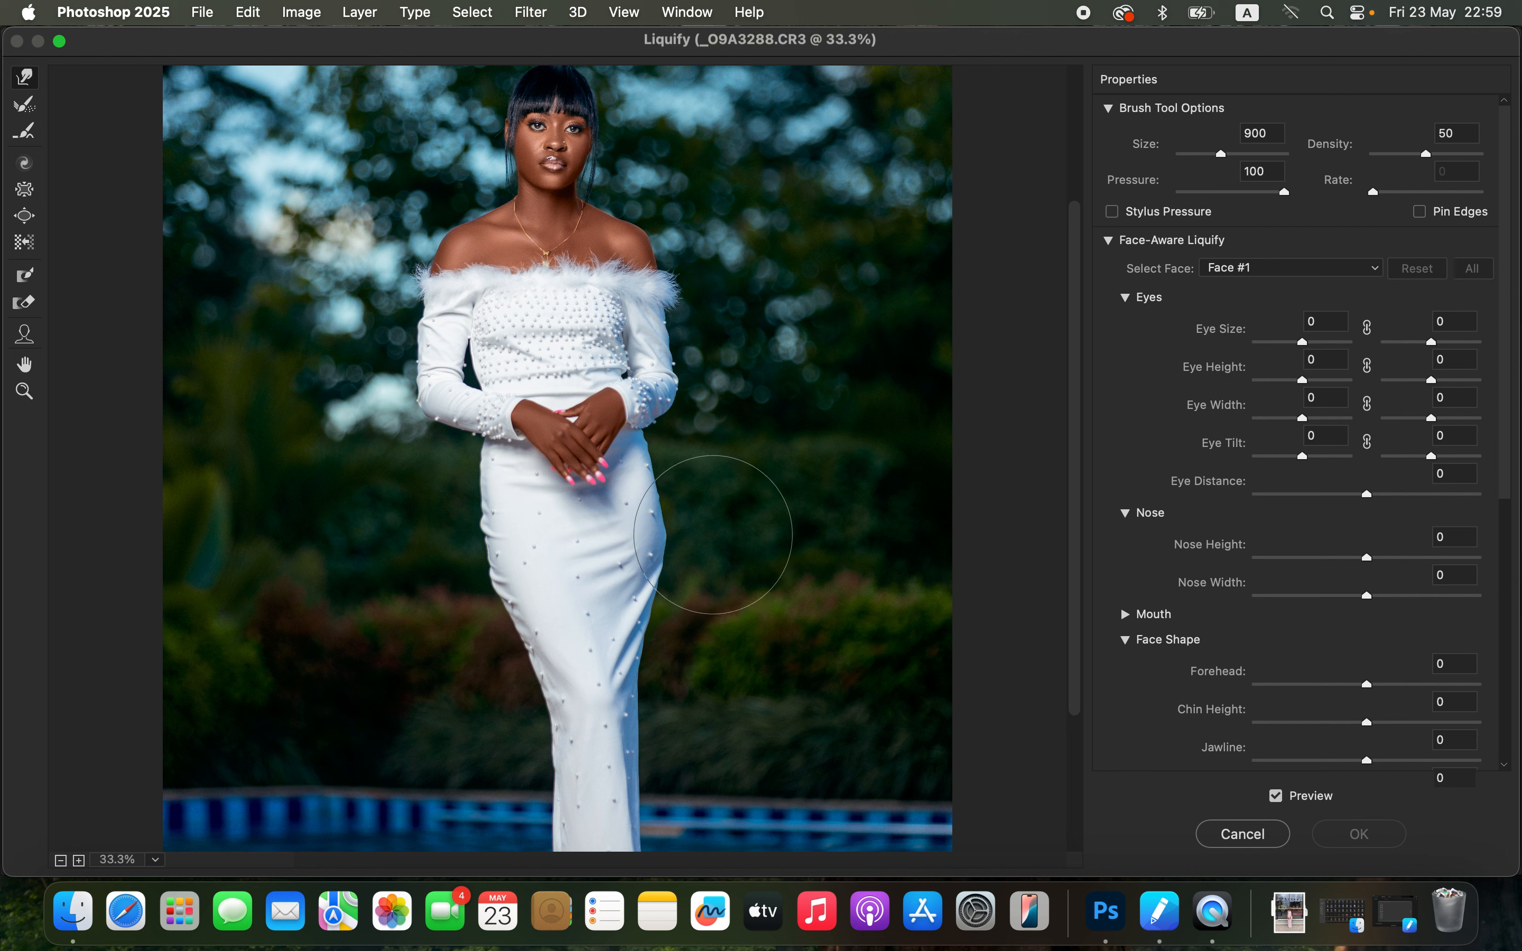
{"action": "key", "text": "bracketleft"}
{"action": "key", "text": "bracketleft"}
{"action": "mouse_move", "coordinate": [655, 500]}
{"action": "left_mouse_down"}
{"action": "mouse_move", "coordinate": [669, 495]}
{"action": "mouse_move", "coordinate": [671, 587]}
{"action": "mouse_move", "coordinate": [672, 513]}
{"action": "left_mouse_up"}
{"action": "mouse_move", "coordinate": [487, 551]}
{"action": "left_mouse_down"}
{"action": "mouse_move", "coordinate": [487, 501]}
{"action": "mouse_move", "coordinate": [496, 595]}
{"action": "left_mouse_up"}
{"action": "left_click_drag", "start_coordinate": [490, 521], "coordinate": [483, 502]}
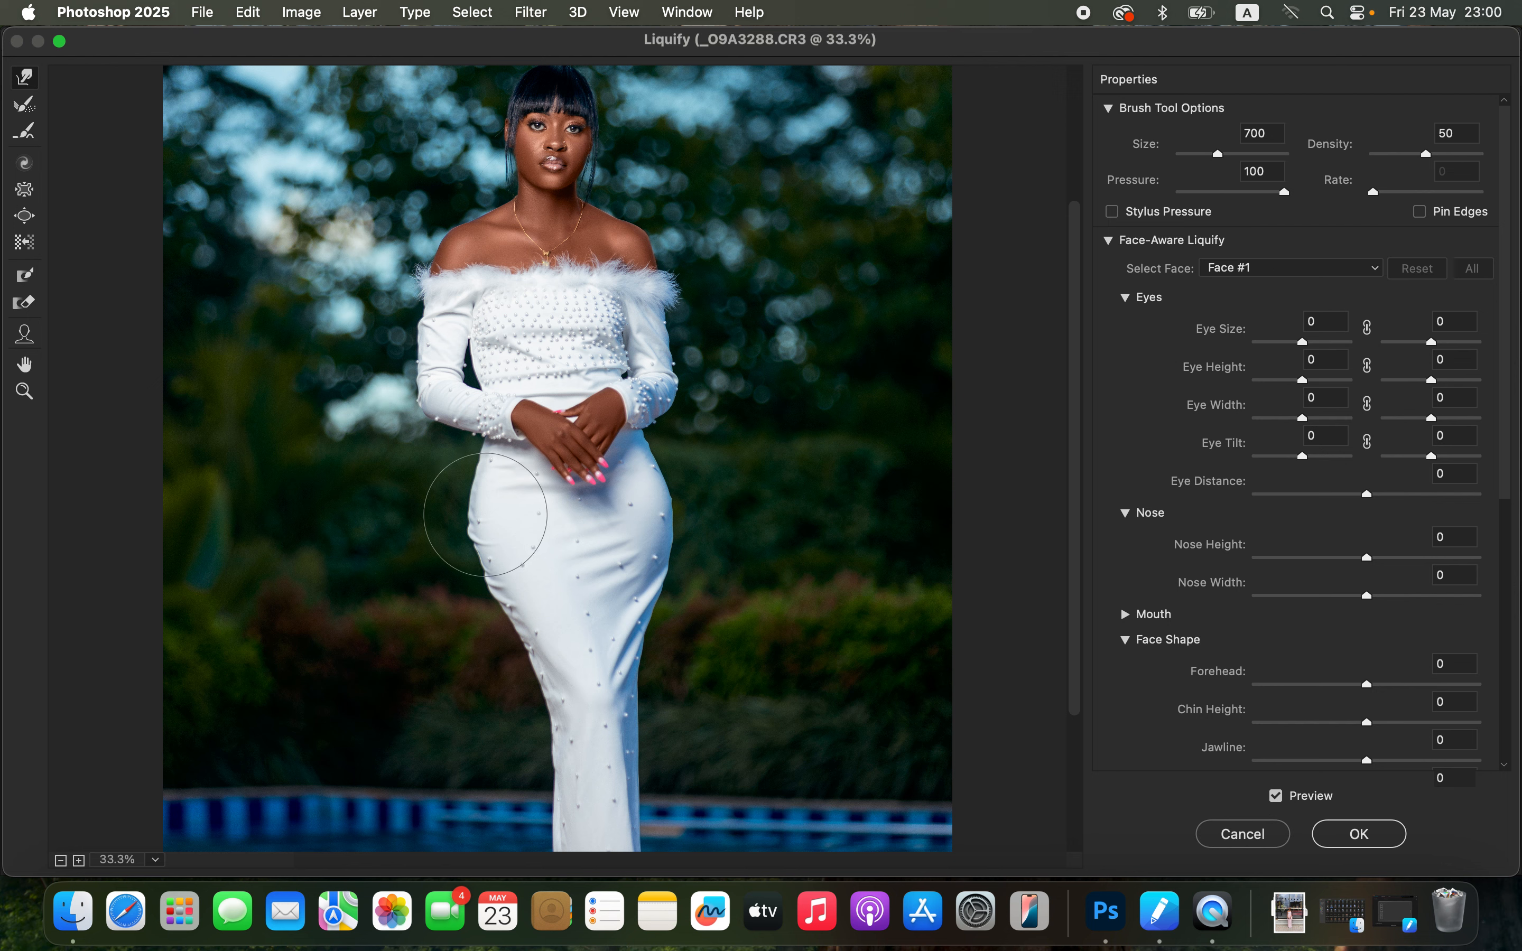
Nudge the lower hip contours slightly outward on both sides, compare with the original, and apply the Liquify changes.
{"action": "left_click_drag", "start_coordinate": [661, 552], "coordinate": [665, 554]}
{"action": "left_click_drag", "start_coordinate": [666, 556], "coordinate": [669, 558]}
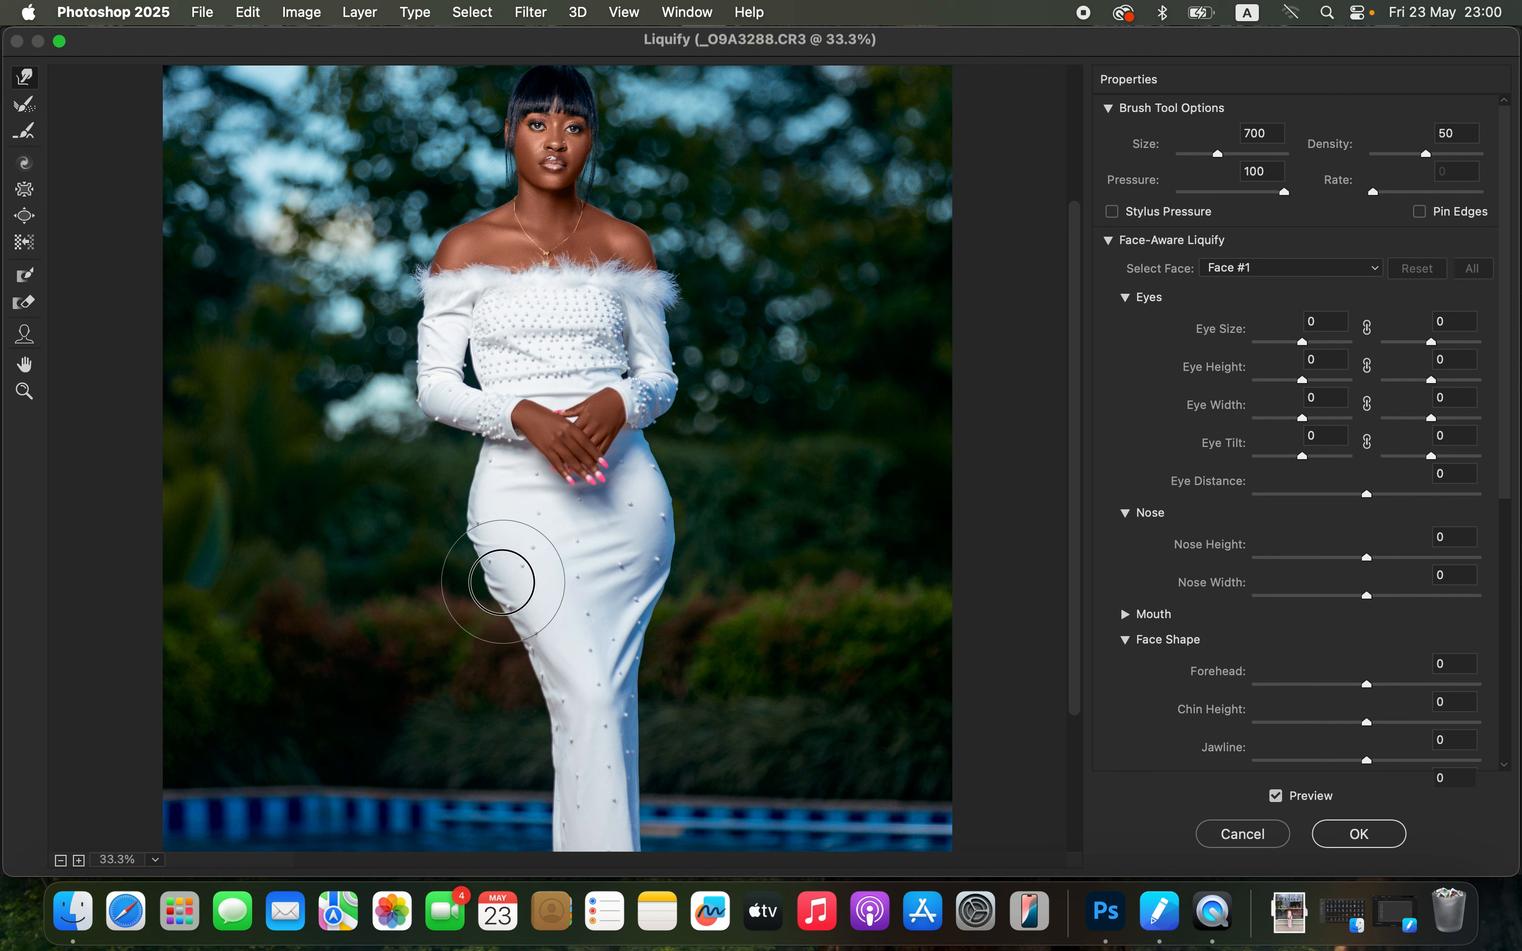
{"action": "left_click_drag", "start_coordinate": [507, 580], "coordinate": [499, 572]}
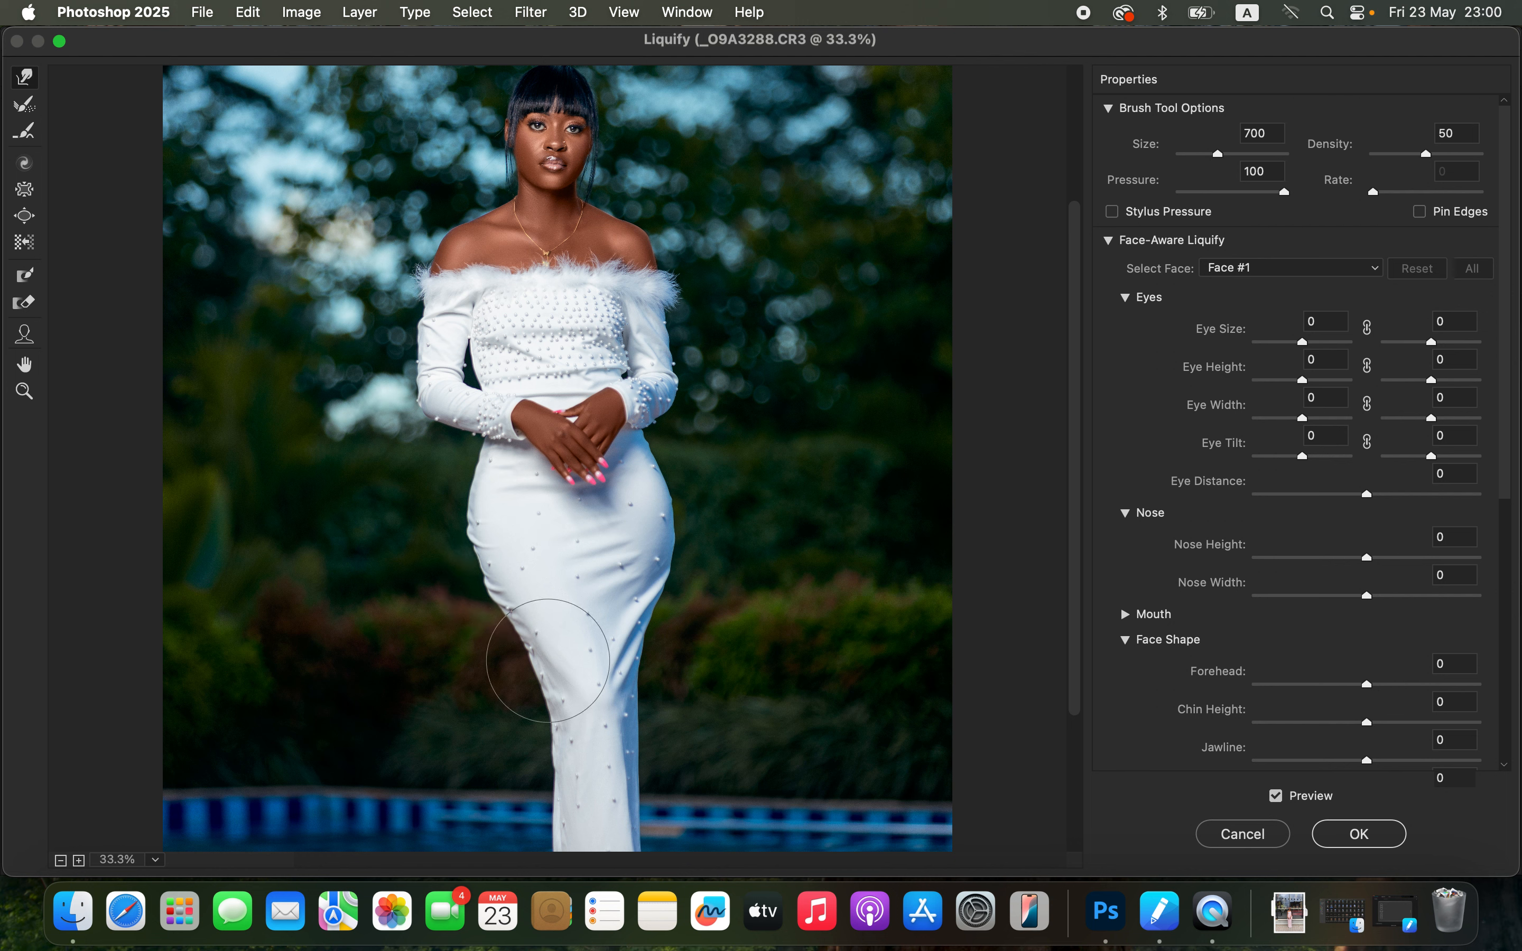
{"action": "left_click", "coordinate": [1277, 796]}
{"action": "left_click", "coordinate": [1277, 796]}
{"action": "left_click", "coordinate": [1276, 796]}
{"action": "left_click", "coordinate": [1276, 796]}
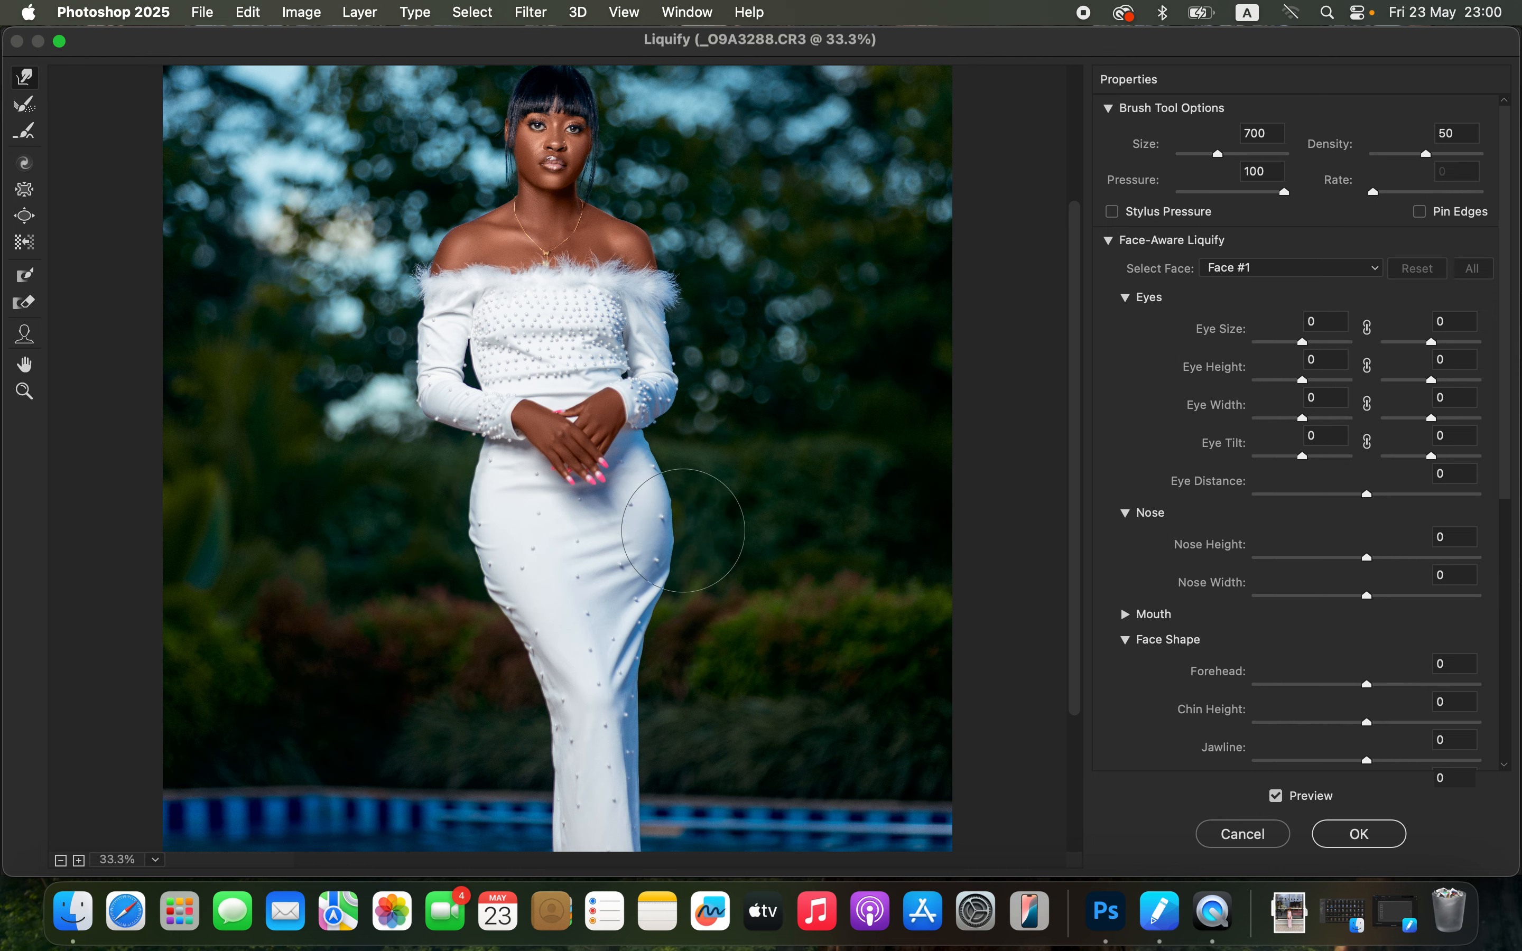
{"action": "left_click", "coordinate": [1366, 835]}
Compare the portrait with and without the liquified layer, leaving the layer visible.
{"action": "left_click", "coordinate": [1237, 719]}
{"action": "left_click", "coordinate": [1237, 724]}
{"action": "left_click", "coordinate": [1237, 725]}
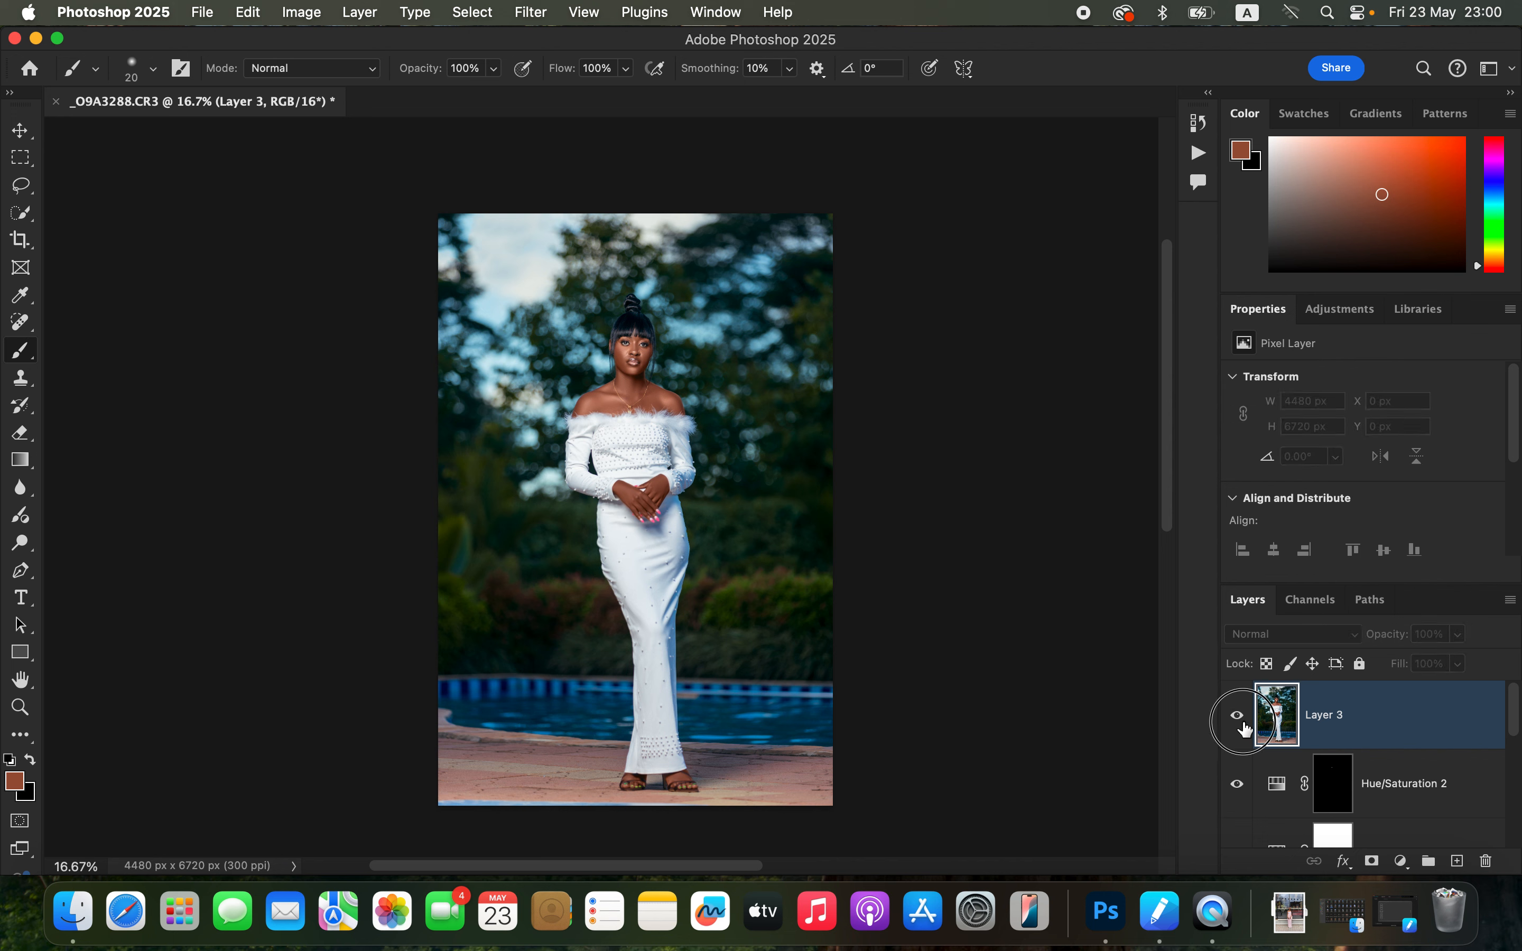
{"action": "left_click", "coordinate": [1236, 730]}
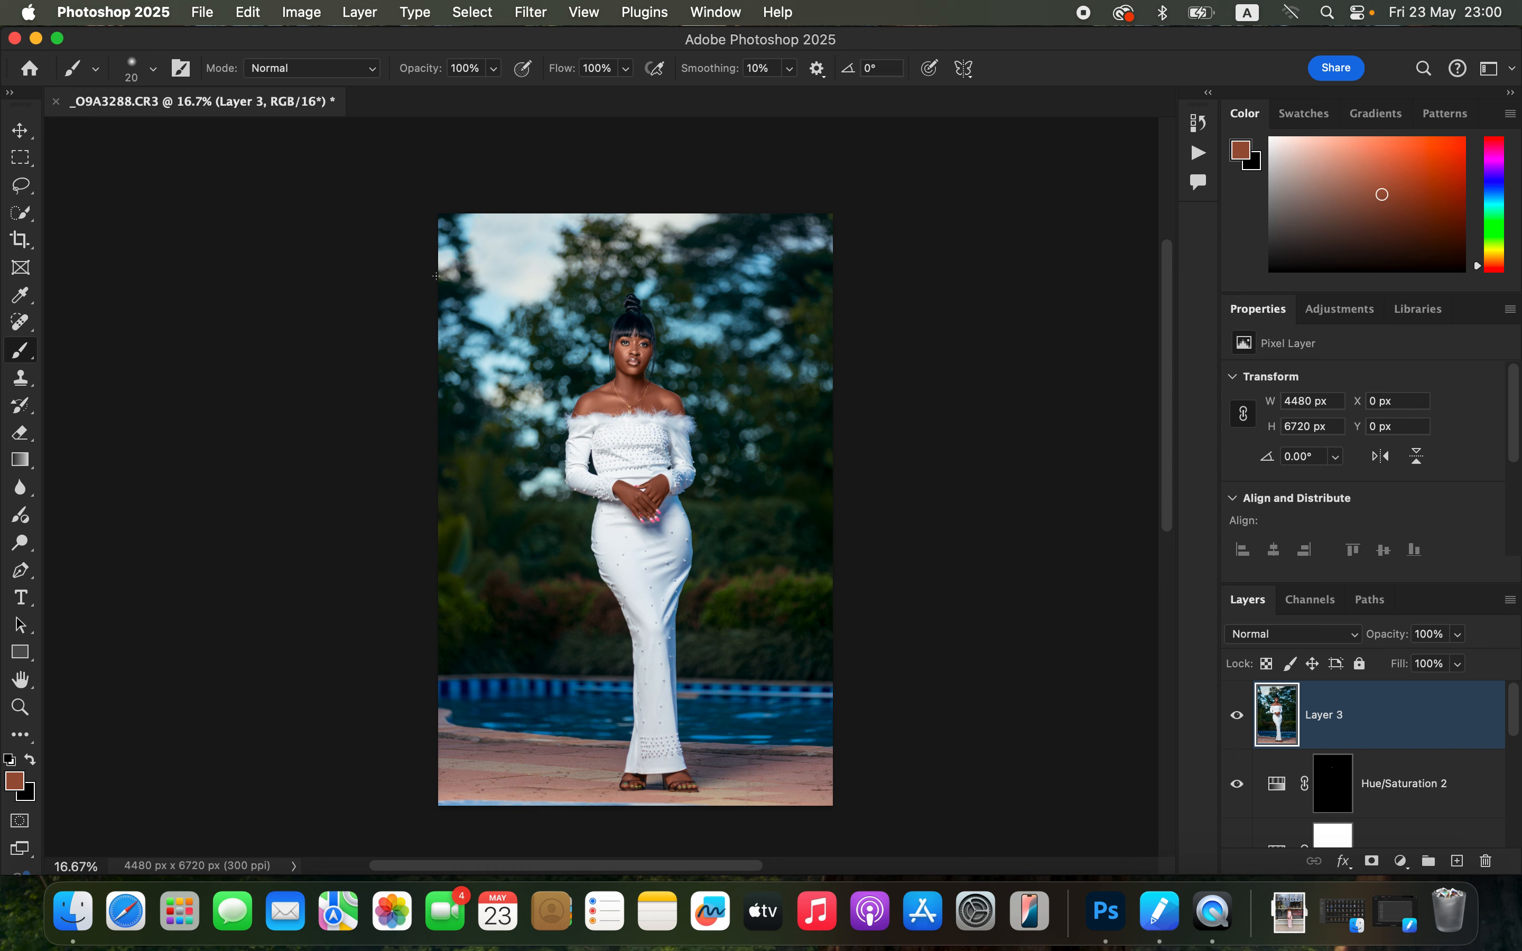
Set up a full-size JPG export at quality 7 with Bicubic Sharper resampling and review the color space options.
{"action": "left_click", "coordinate": [204, 13]}
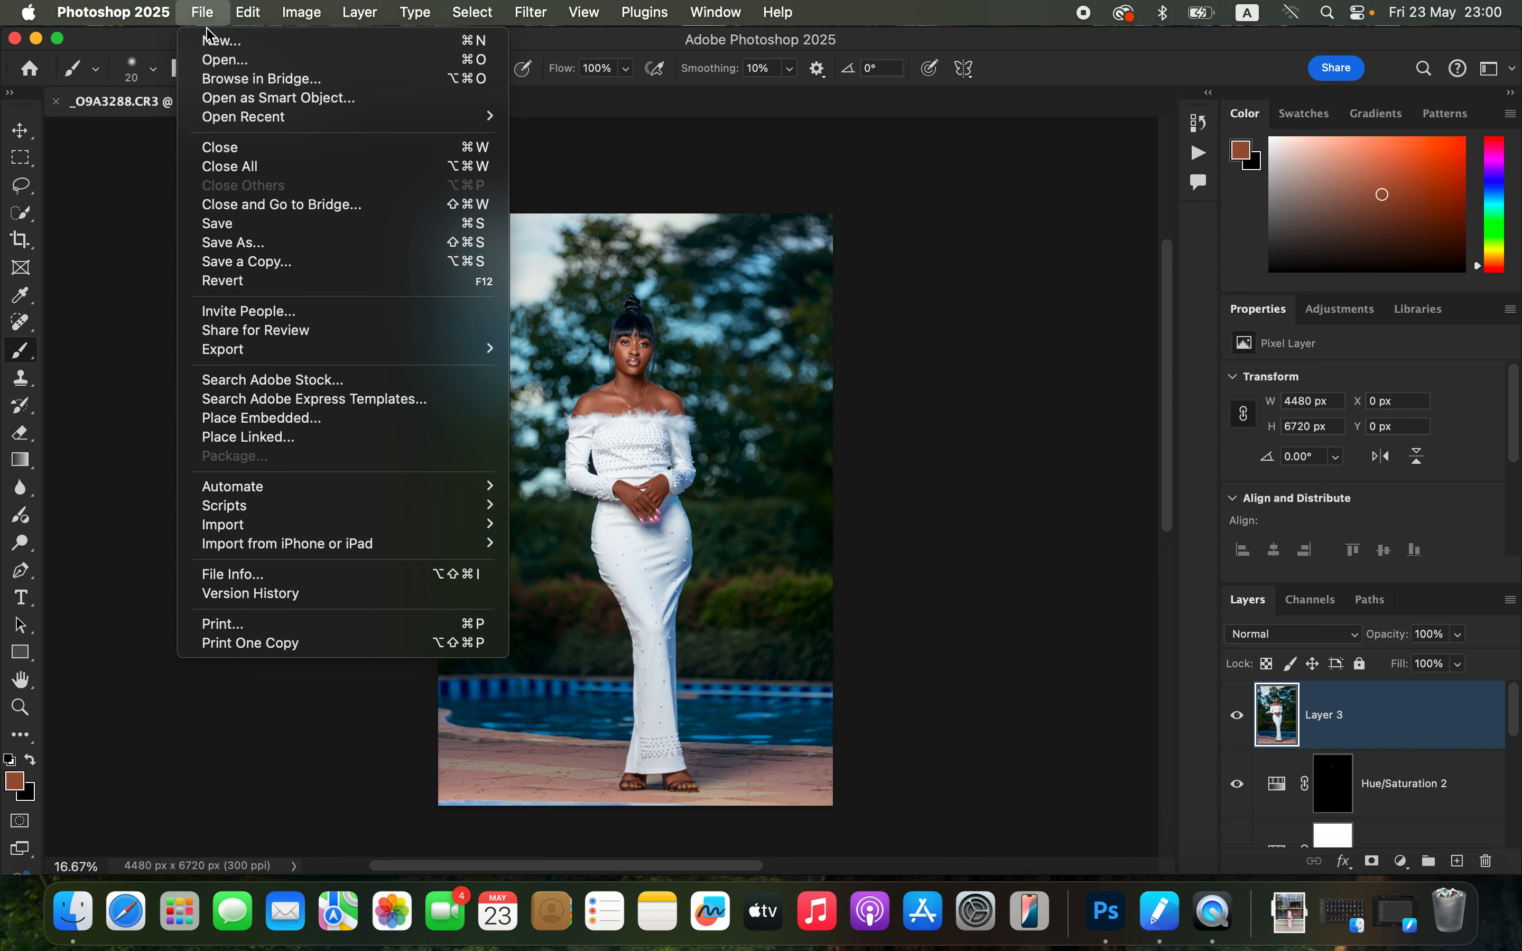
{"action": "mouse_move", "coordinate": [294, 351]}
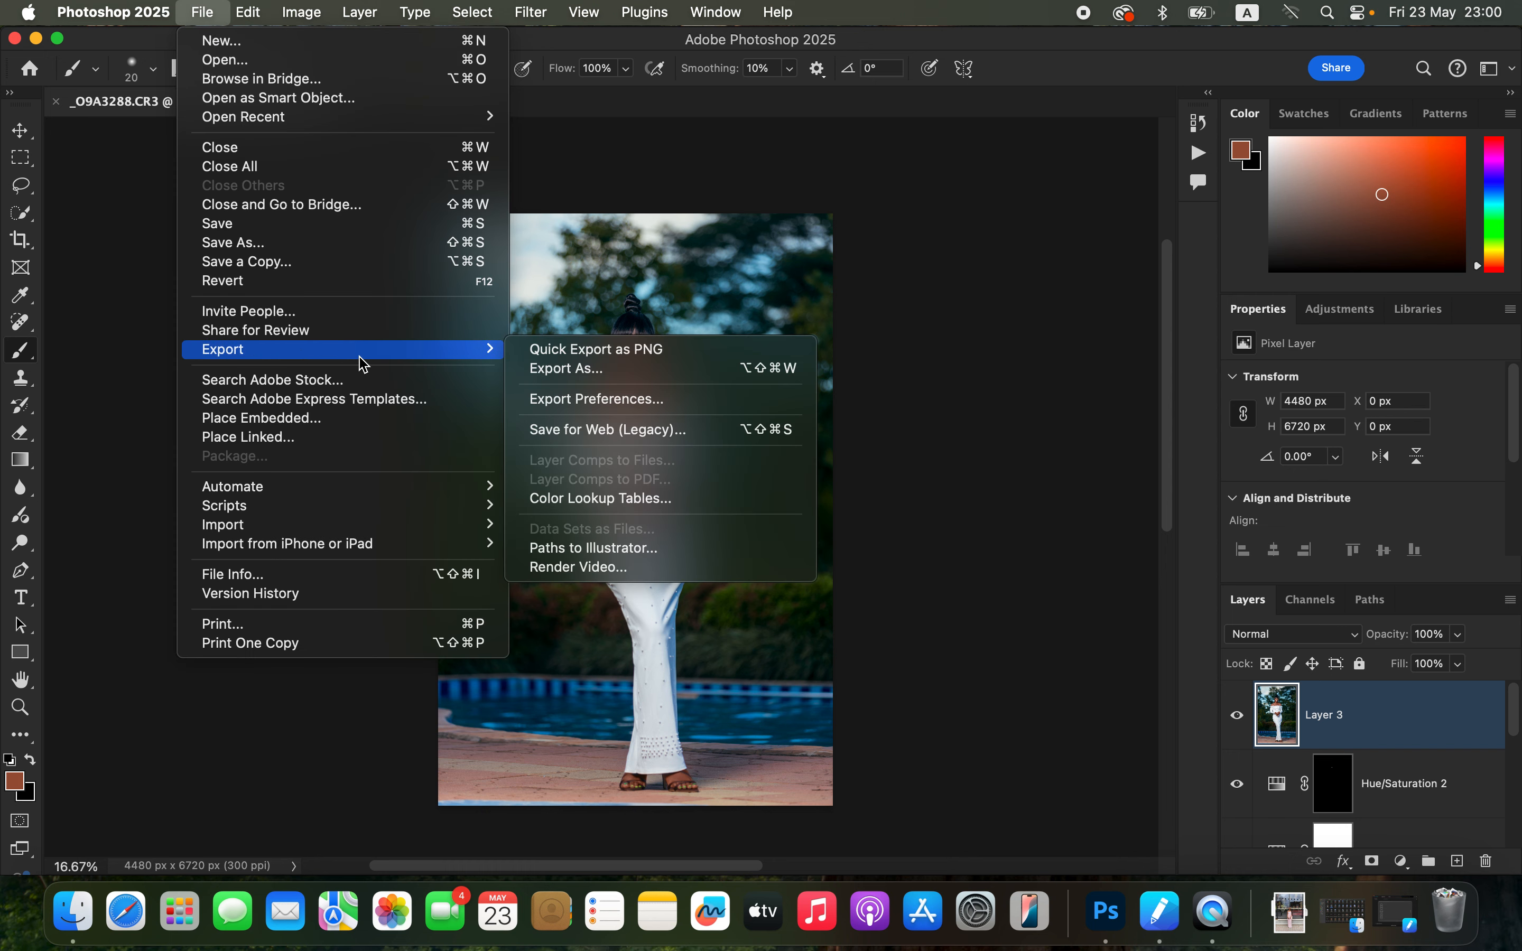
{"action": "left_click", "coordinate": [614, 376]}
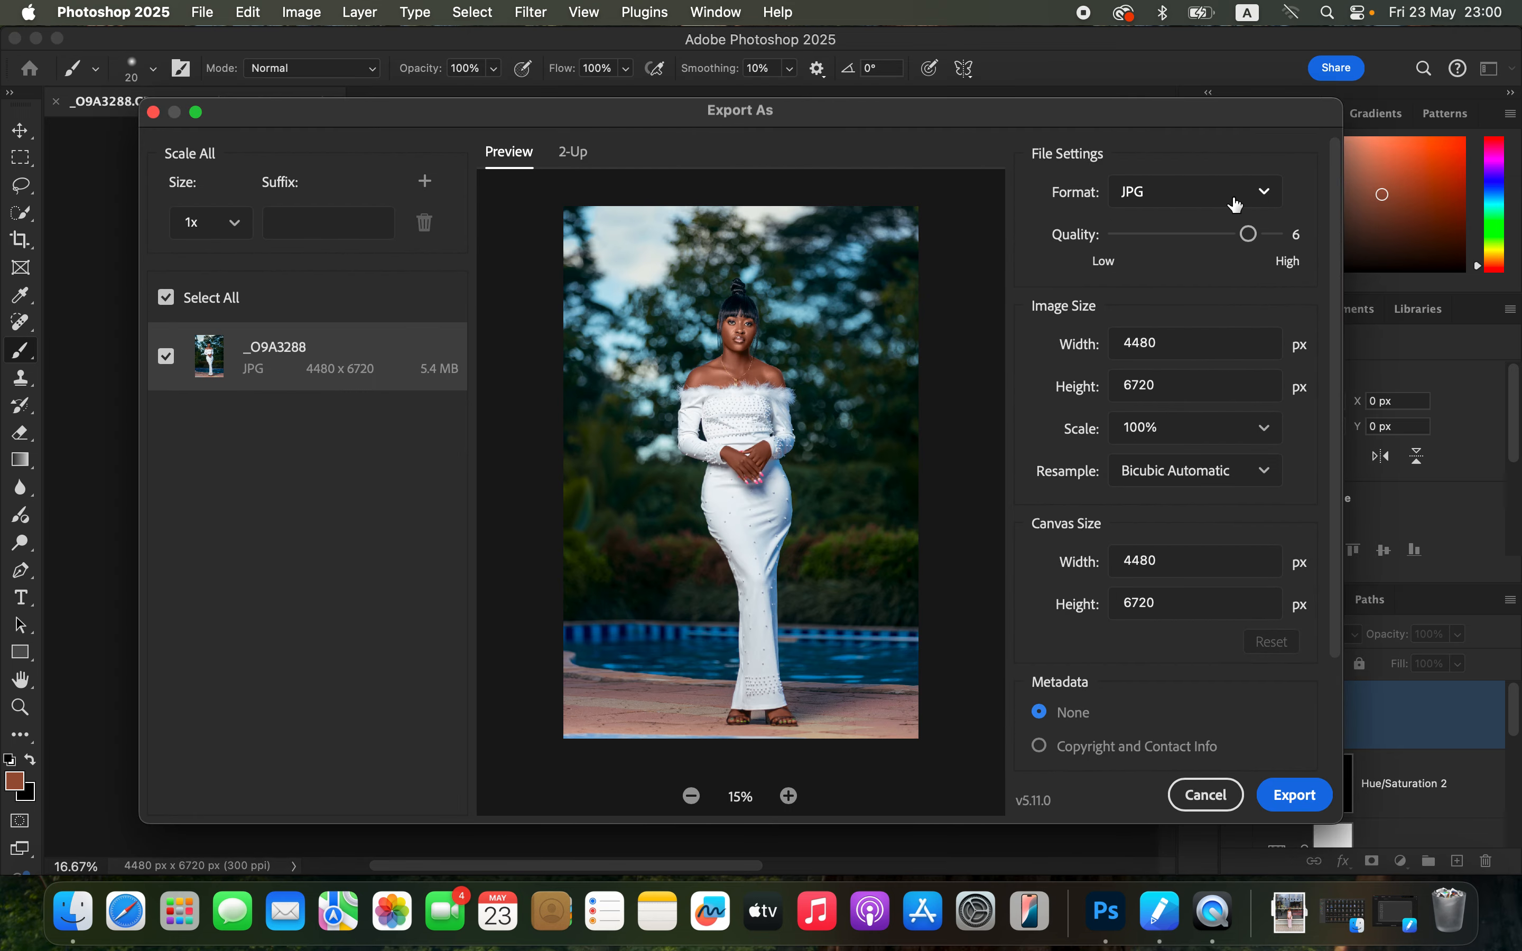
{"action": "left_click", "coordinate": [1264, 236]}
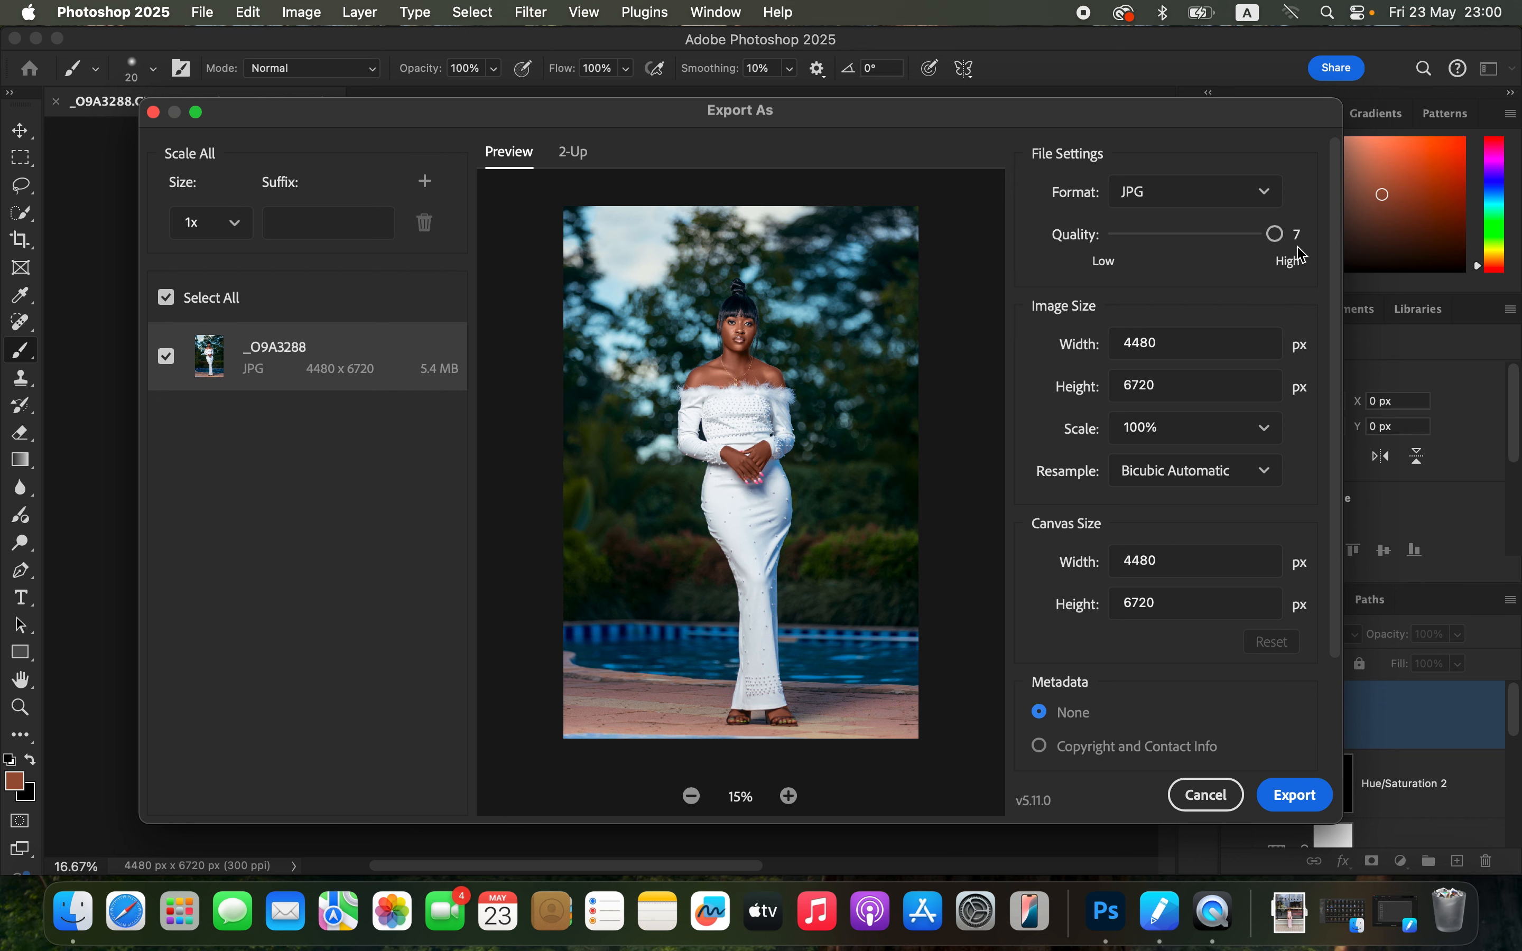
{"action": "left_click", "coordinate": [1233, 482]}
{"action": "left_click", "coordinate": [1227, 581]}
{"action": "left_click_drag", "start_coordinate": [1336, 623], "coordinate": [1340, 752]}
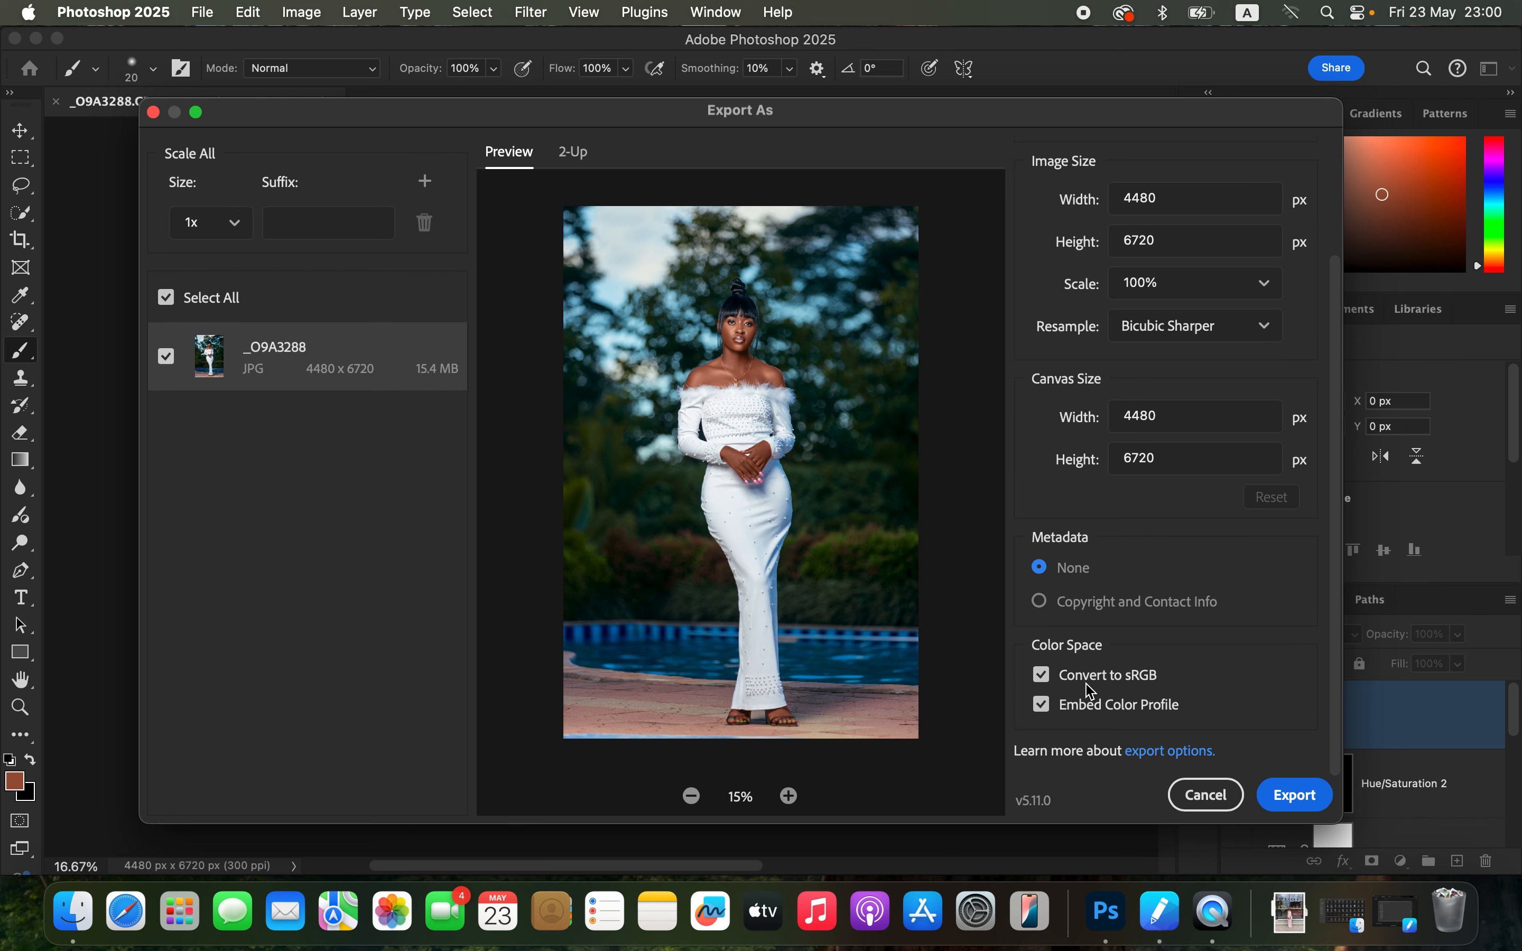
Proceed to the export's save location, and cancel the save and the export.
{"action": "left_click", "coordinate": [1274, 800]}
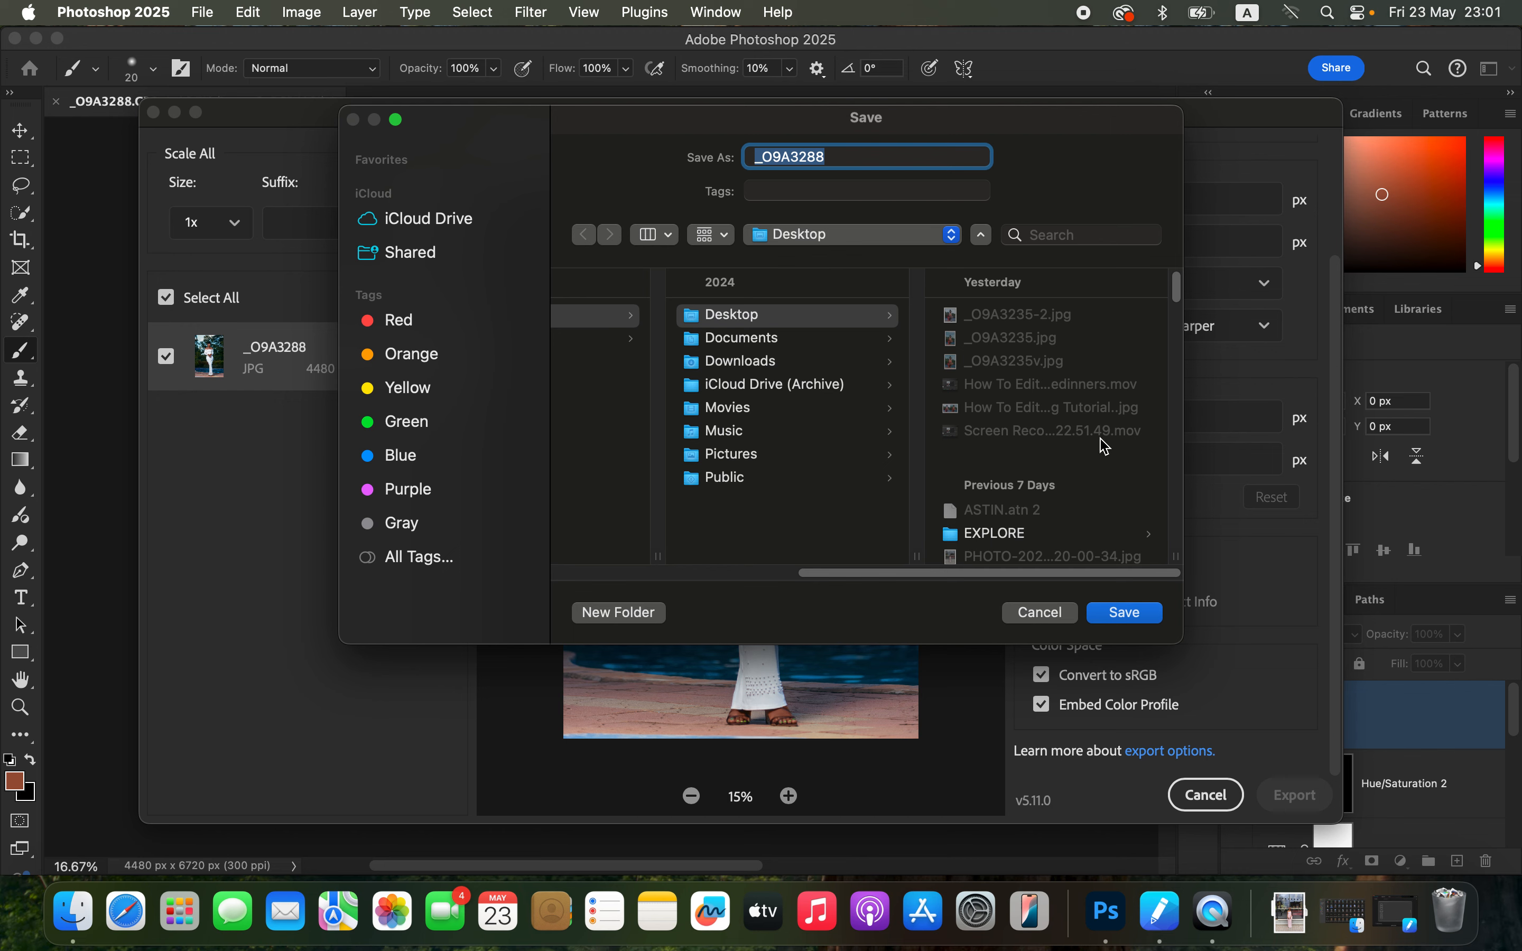
{"action": "left_click", "coordinate": [1041, 611]}
{"action": "left_click", "coordinate": [1198, 795]}
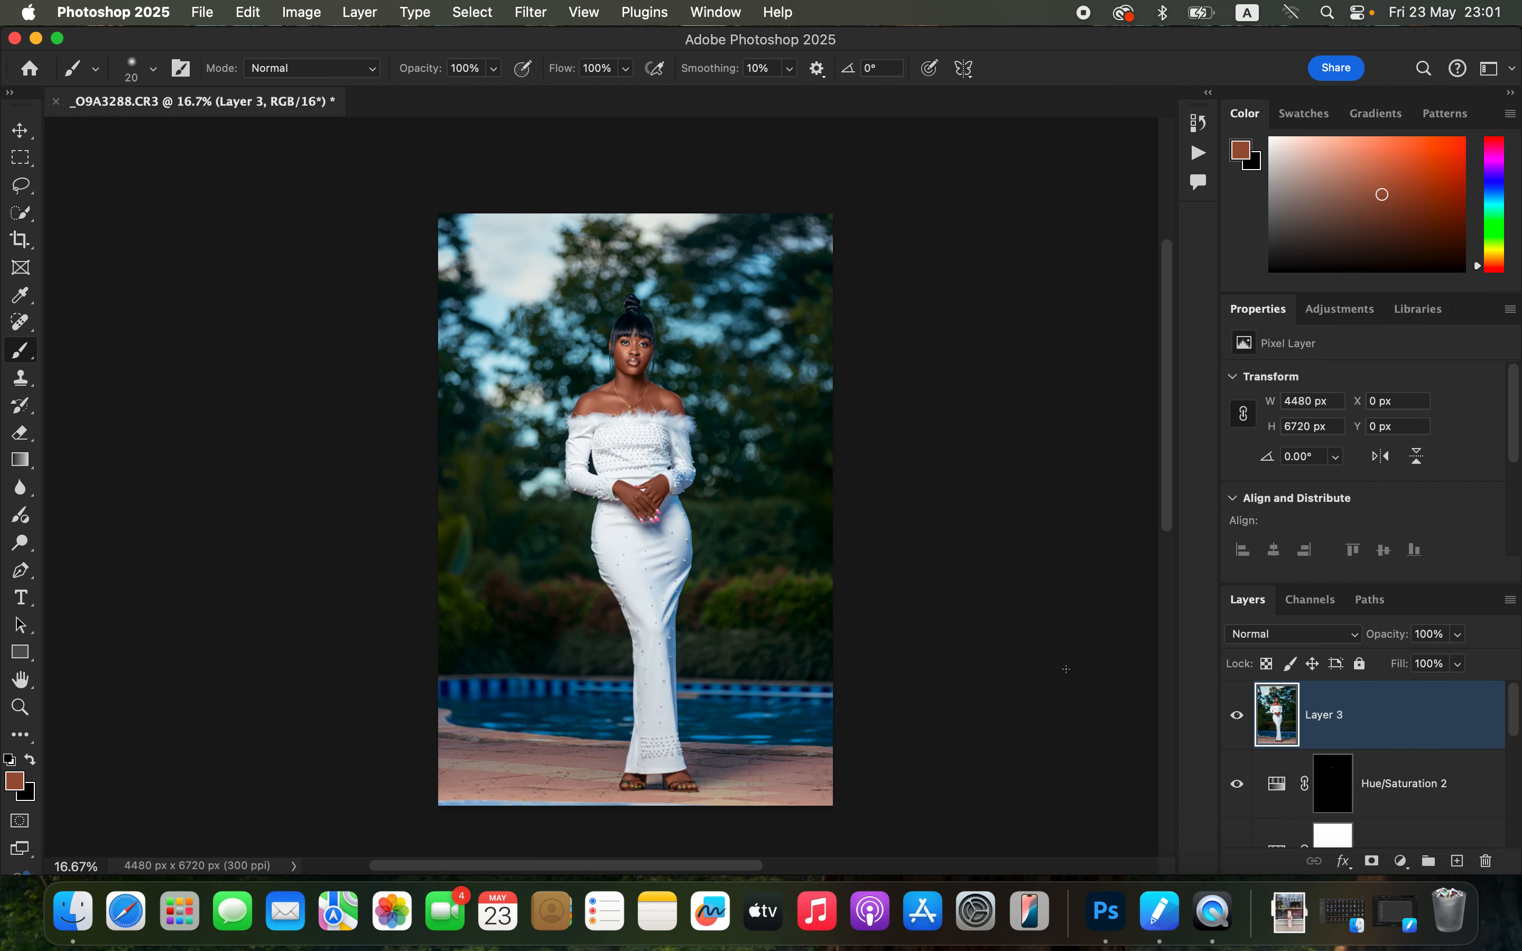